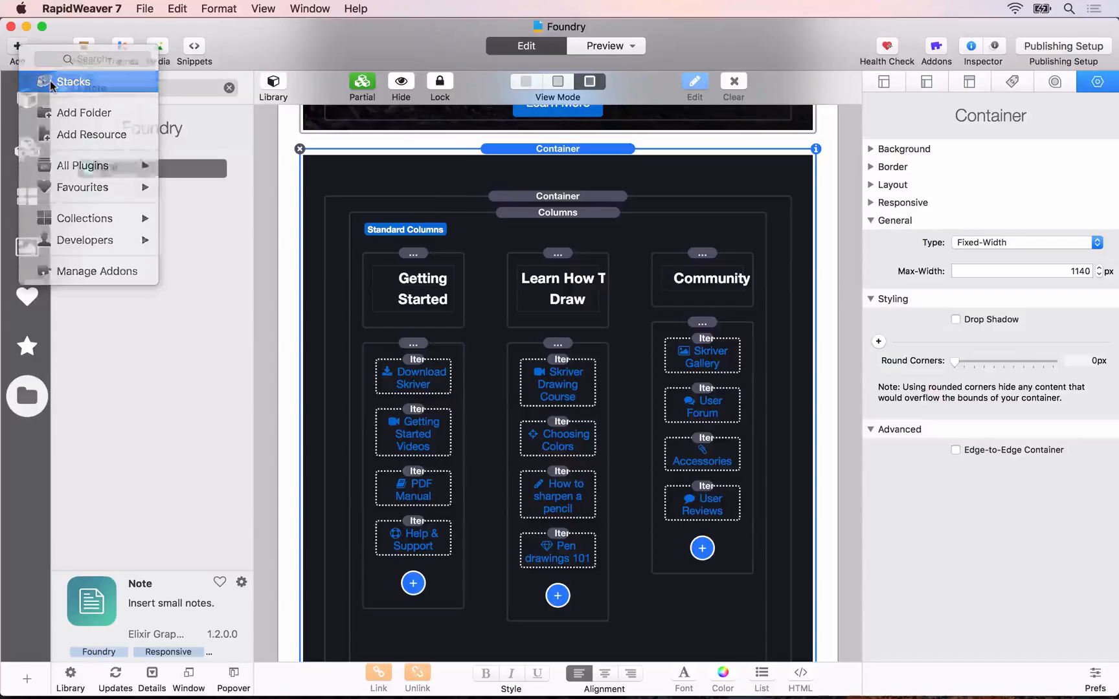
Step: Add a new Stacks page to the project and name it Skriver
click(52, 83)
key(alt+super+s)
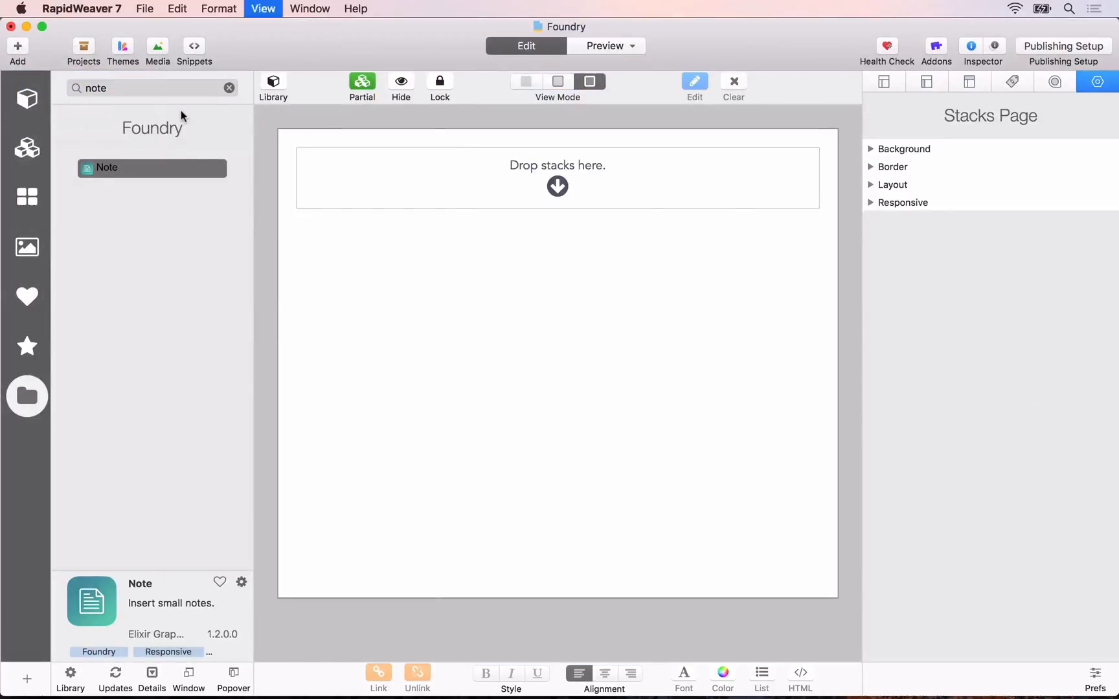
double_click(89, 136)
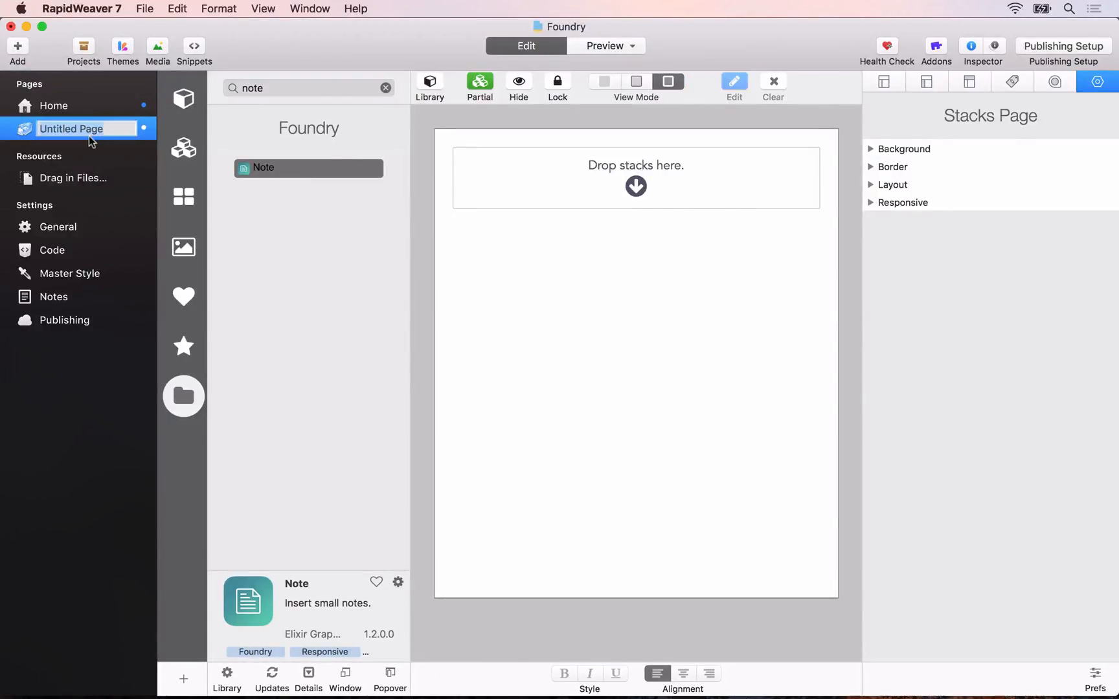
text(Skriver)
key(Return)
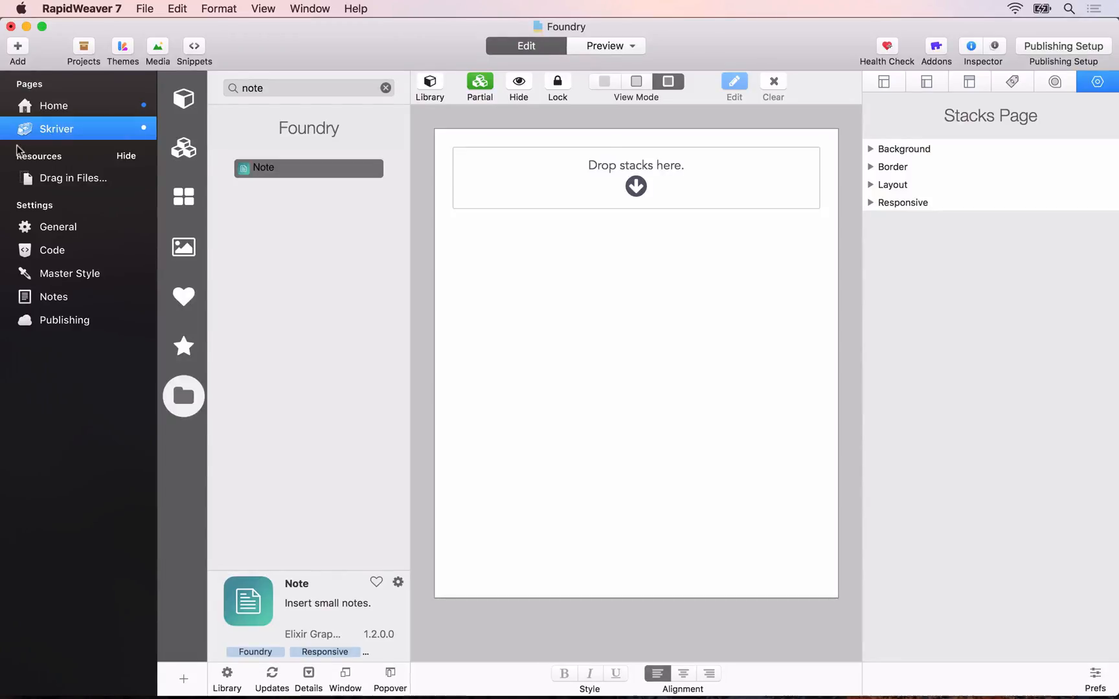
Step: Set the Skriver page's folder to "skriver" in its general settings
click(885, 82)
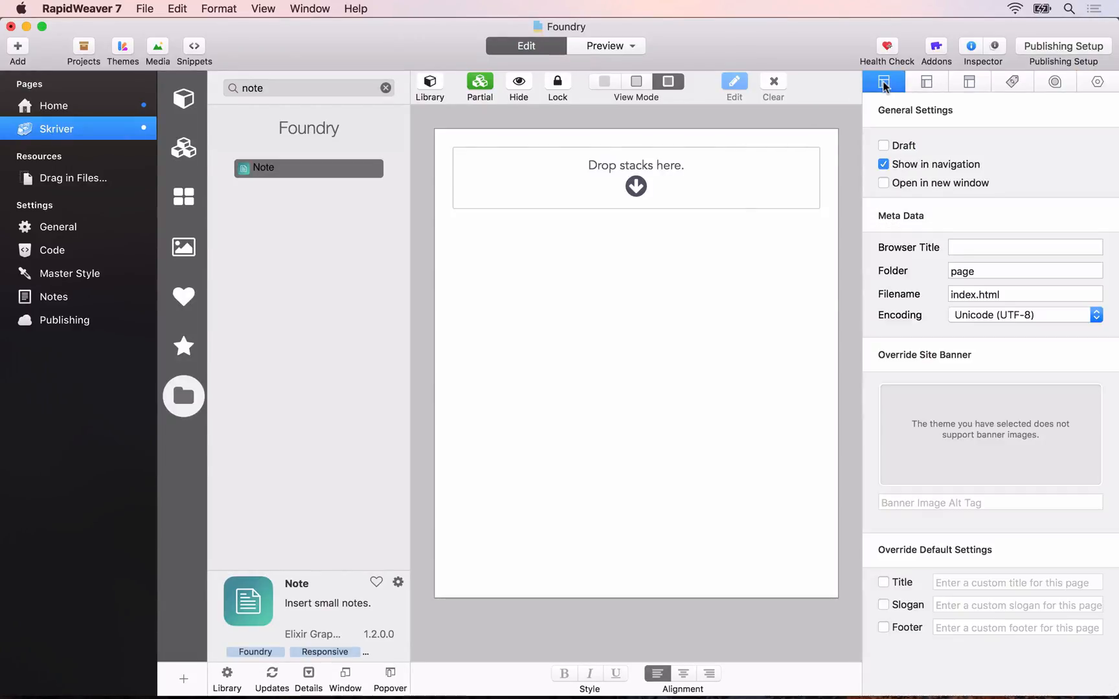
double_click(957, 272)
text(skriver)
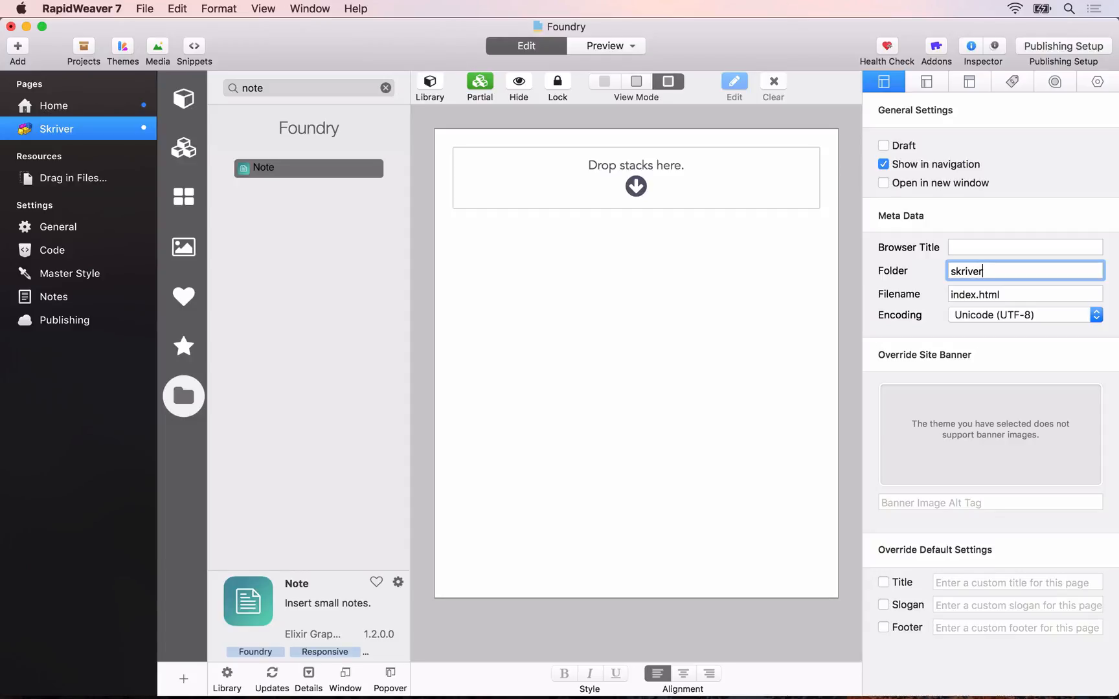
key(Tab)
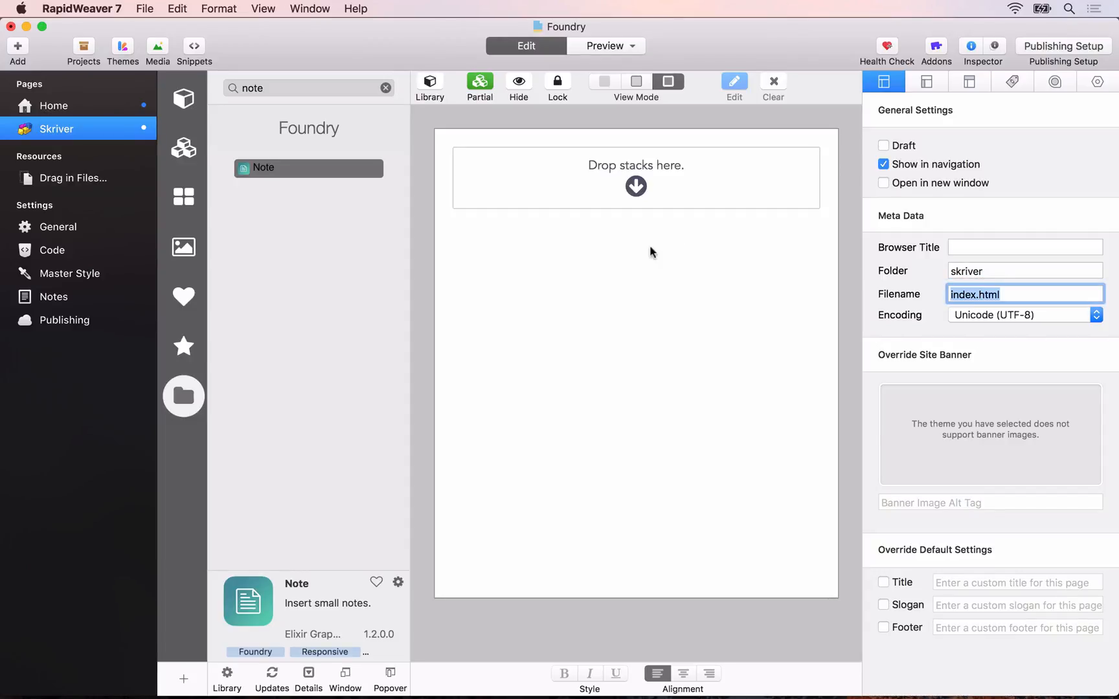
Step: Examine the Foundry, Banner and Nav. Bar stacks at the start of the Home page
key(alt+super+s)
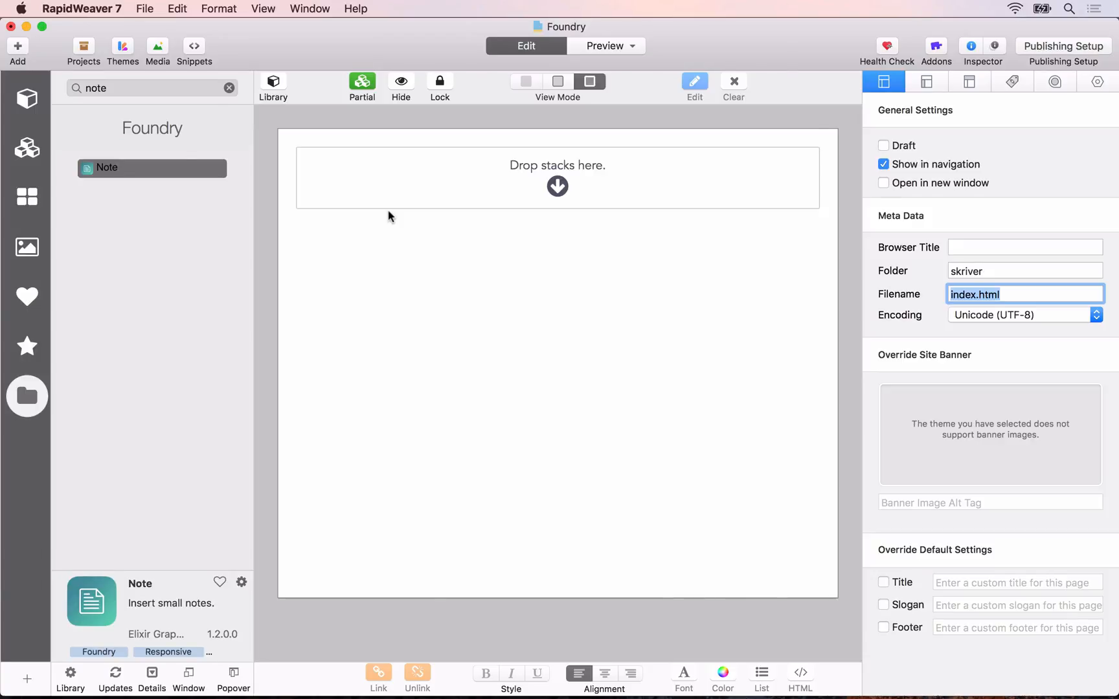
key(alt+super+s)
click(51, 112)
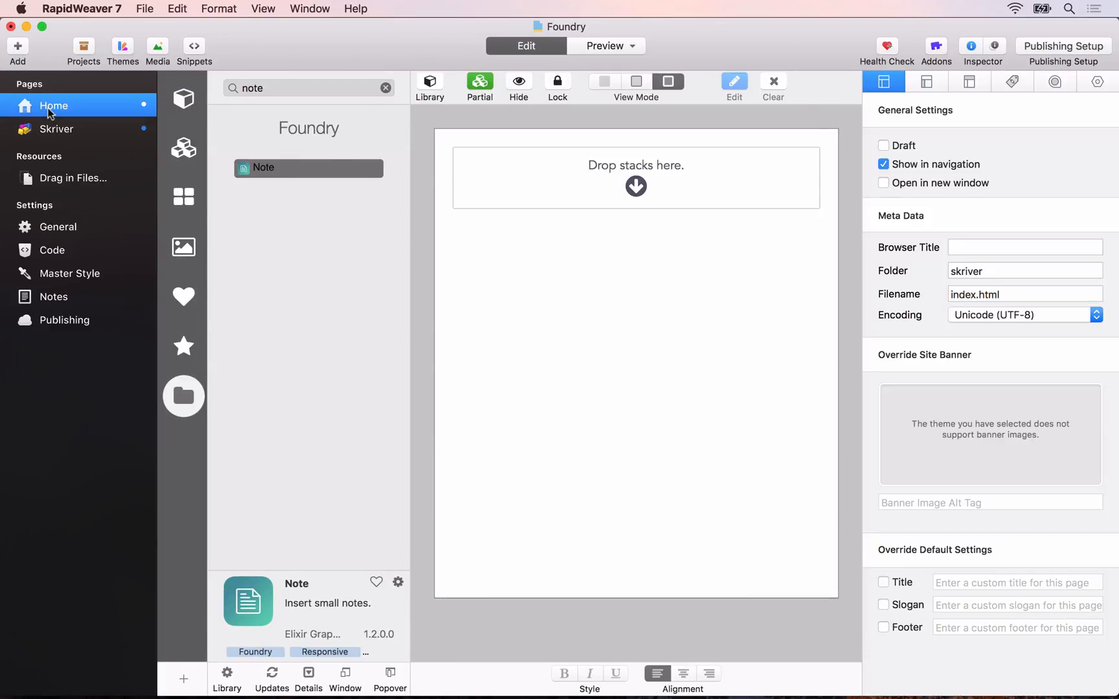
scroll(615, 249, up, 5)
scroll(620, 256, up, 5)
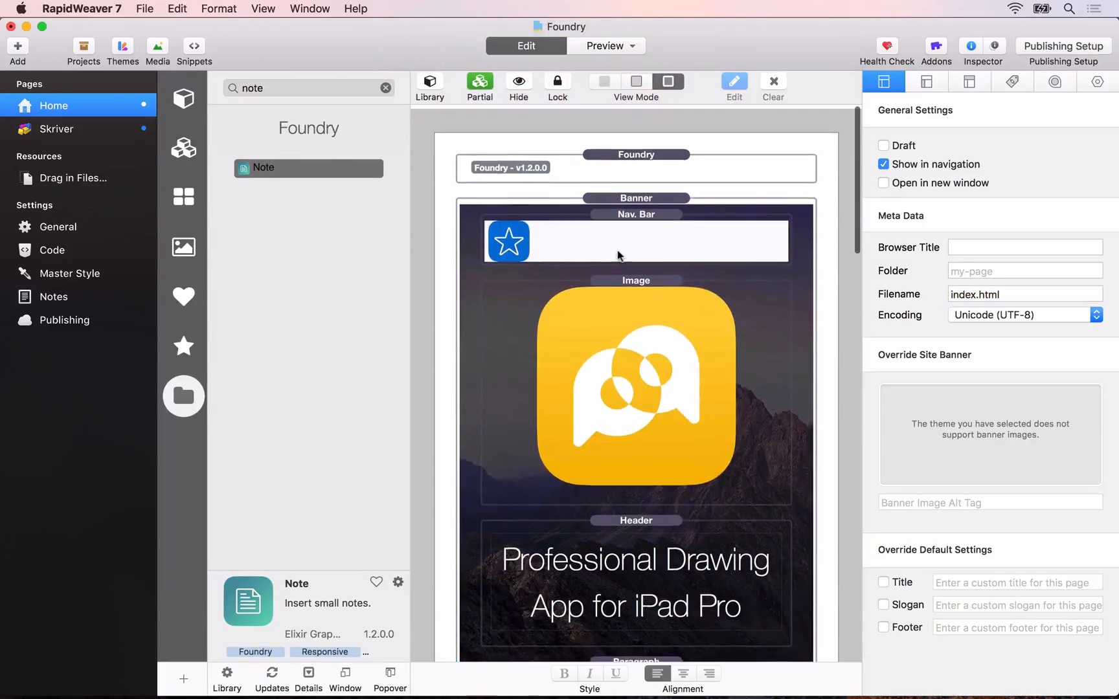
key(super+l)
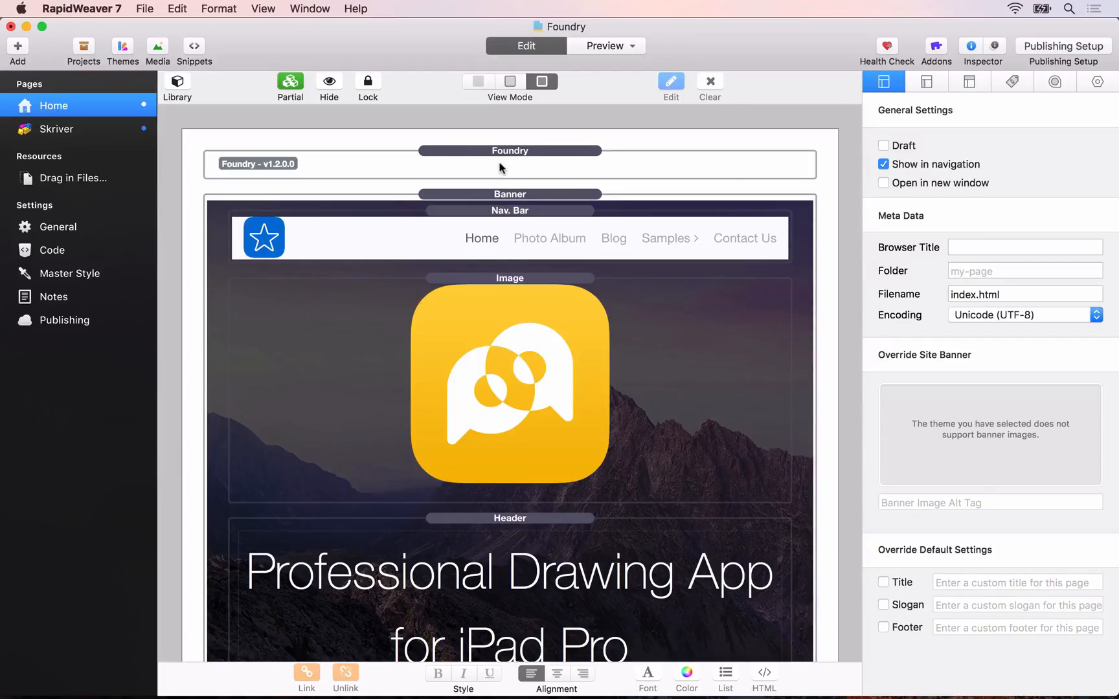
key(ctrl+super+s)
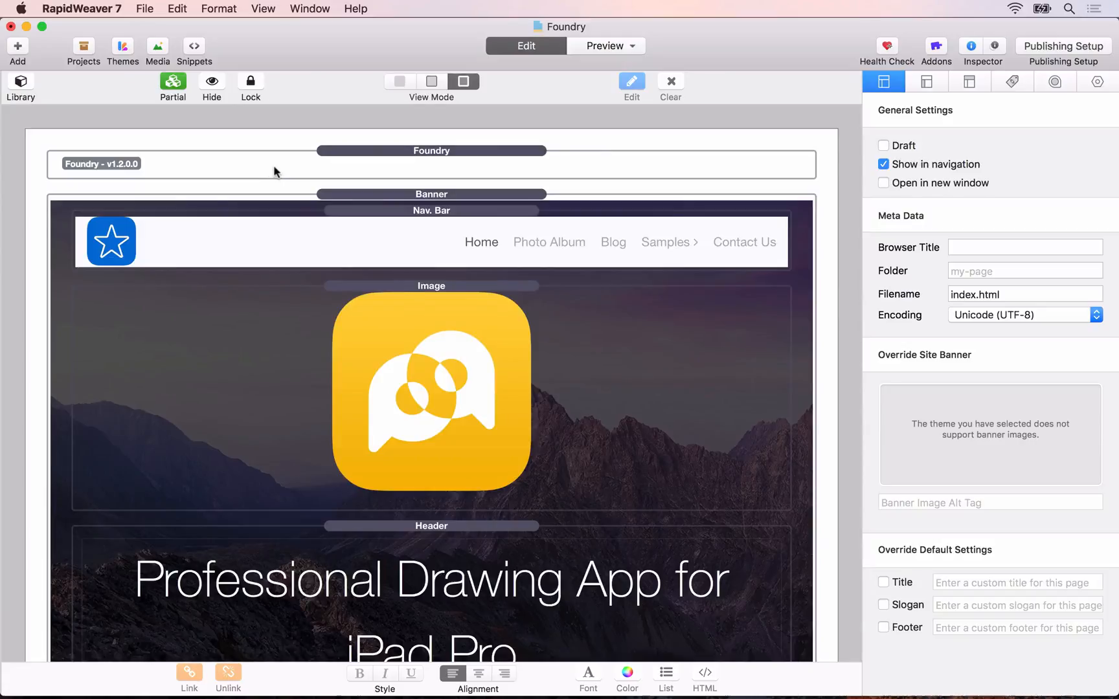
key(ctrl+super+s)
Step: Add a Foundry stack from the stacks library to the empty Skriver page
click(91, 132)
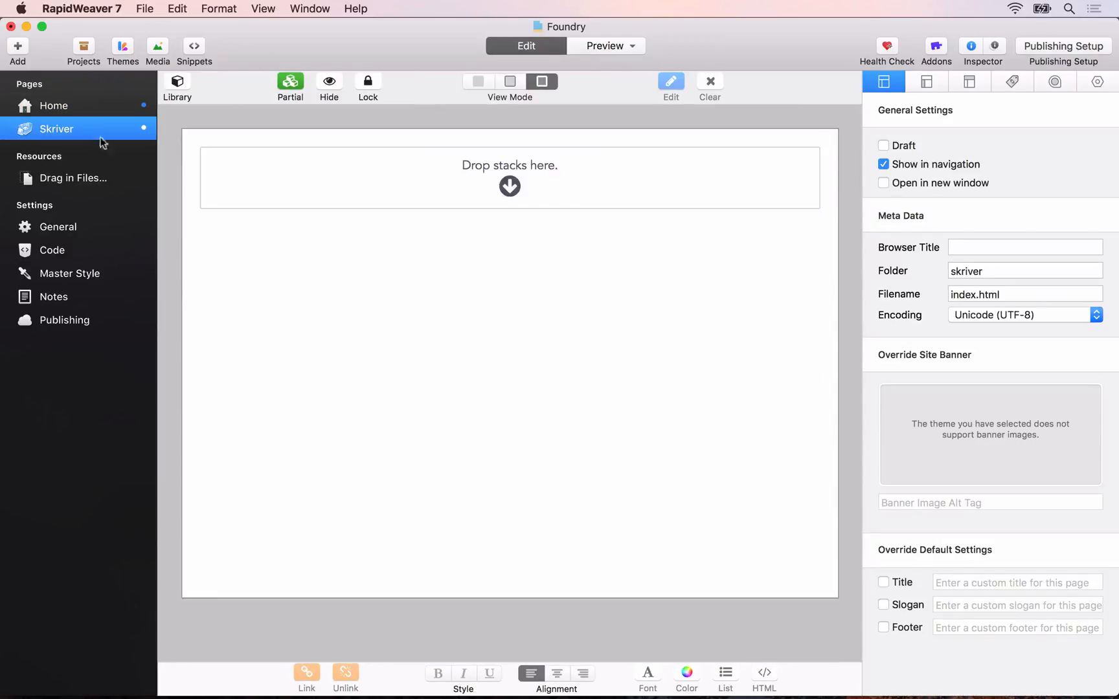
click(179, 84)
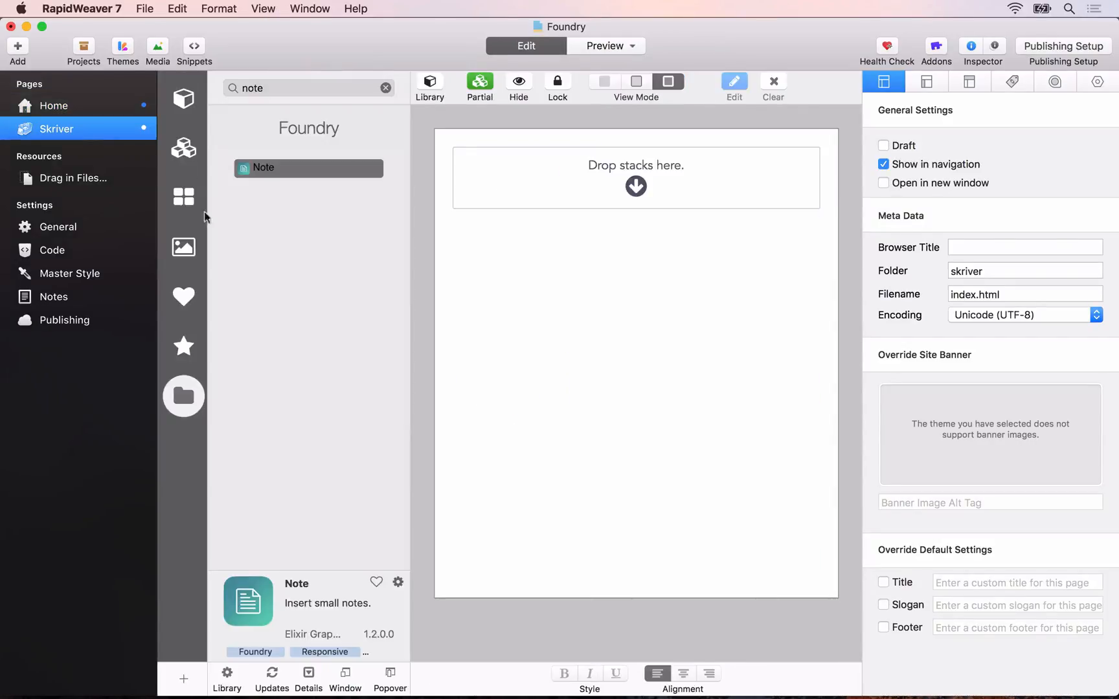
click(385, 90)
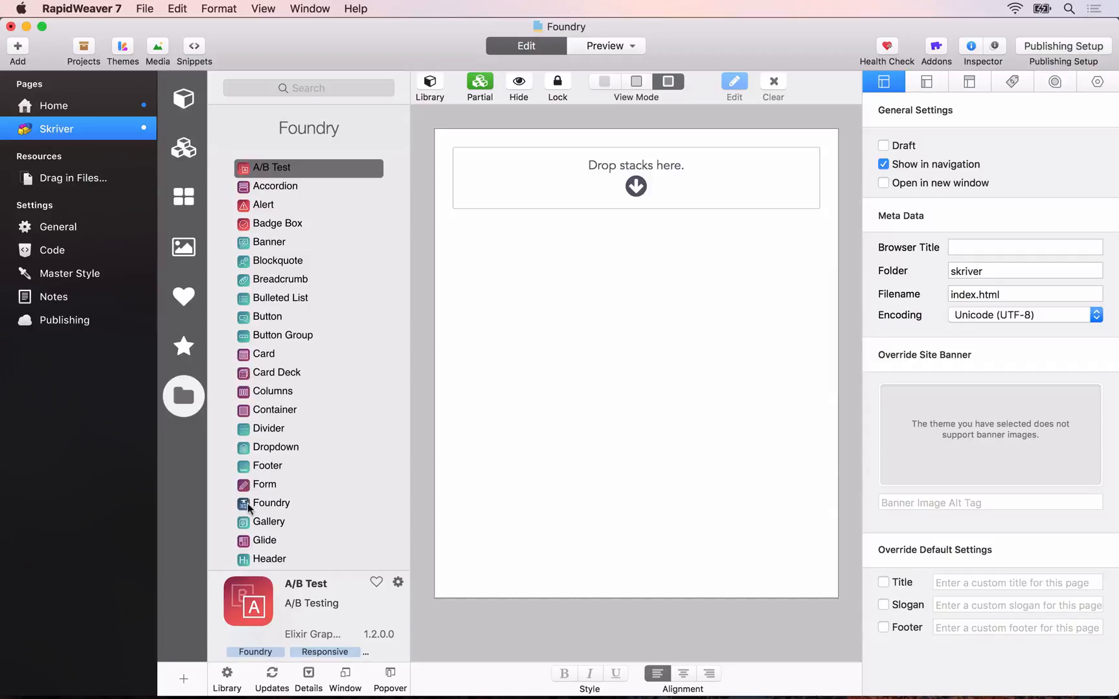
drag(248, 504, 607, 167)
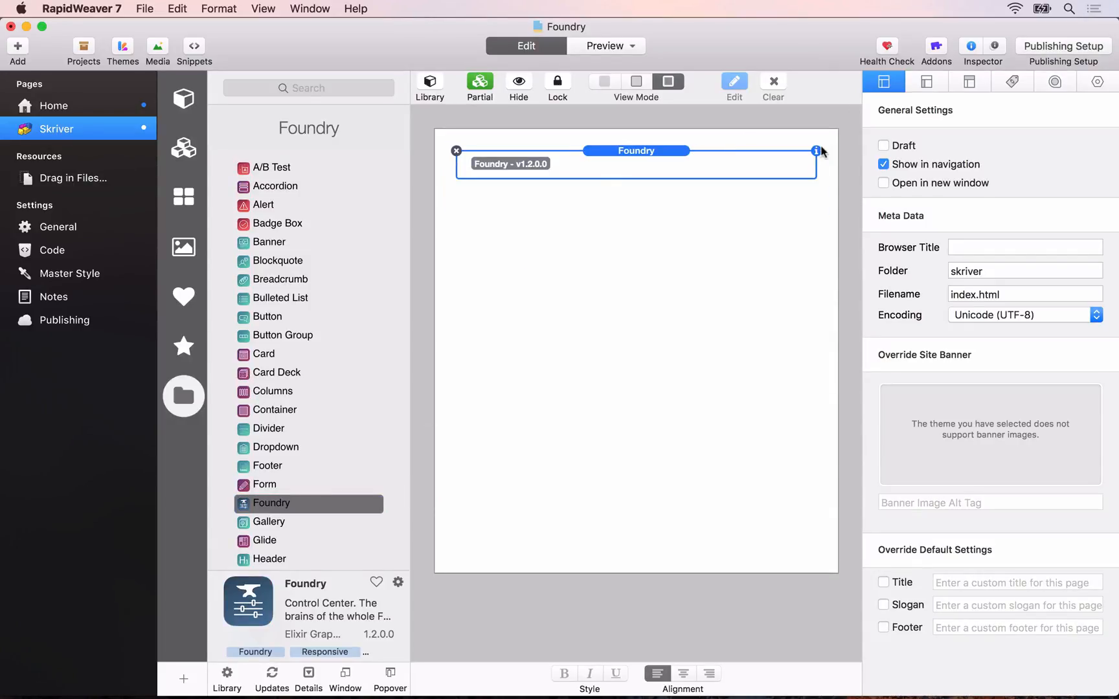
Step: Review the Foundry stack's font settings and base font choices, and remove the stack from the Skriver page
click(816, 151)
scroll(978, 415, down, 4)
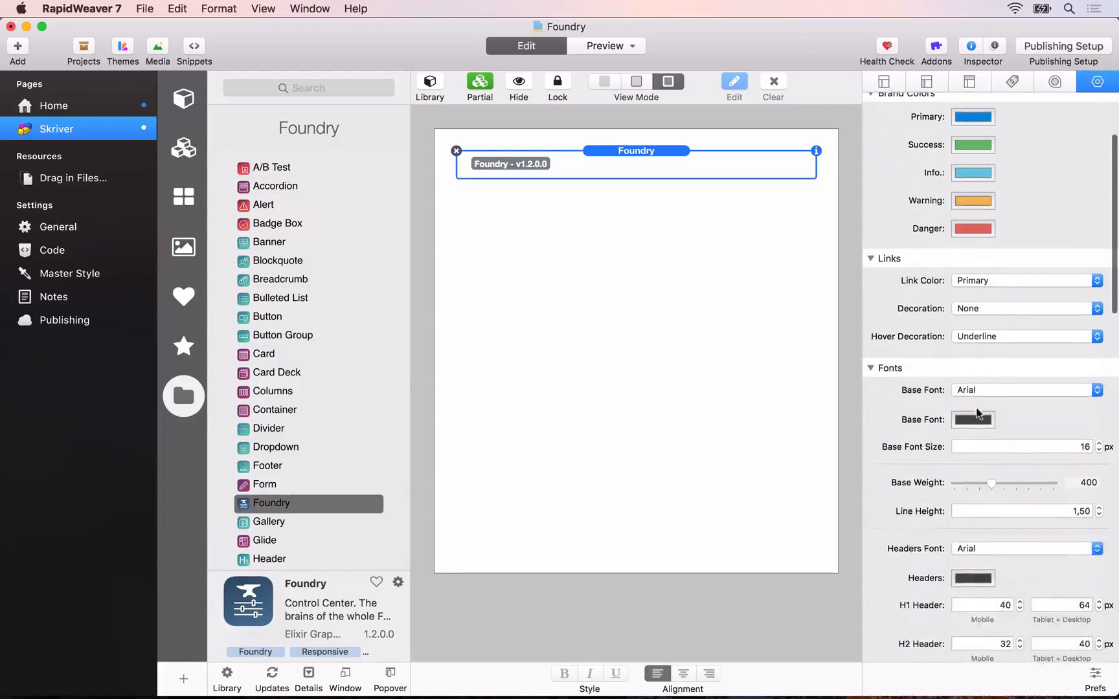
scroll(978, 414, down, 5)
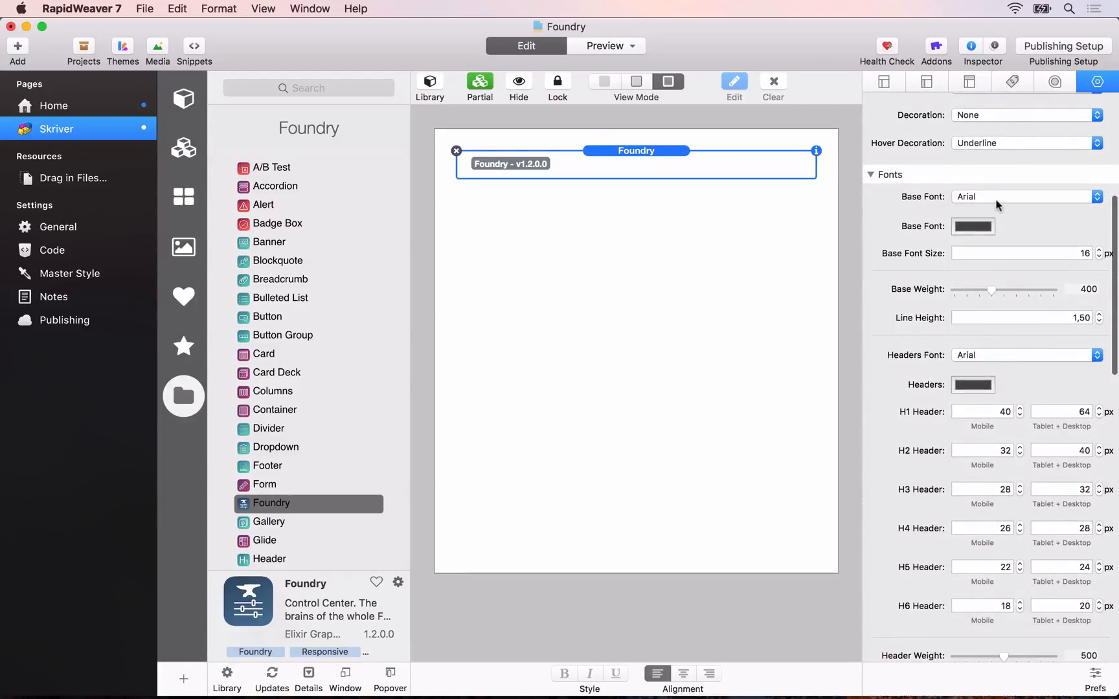
click(997, 201)
click(885, 218)
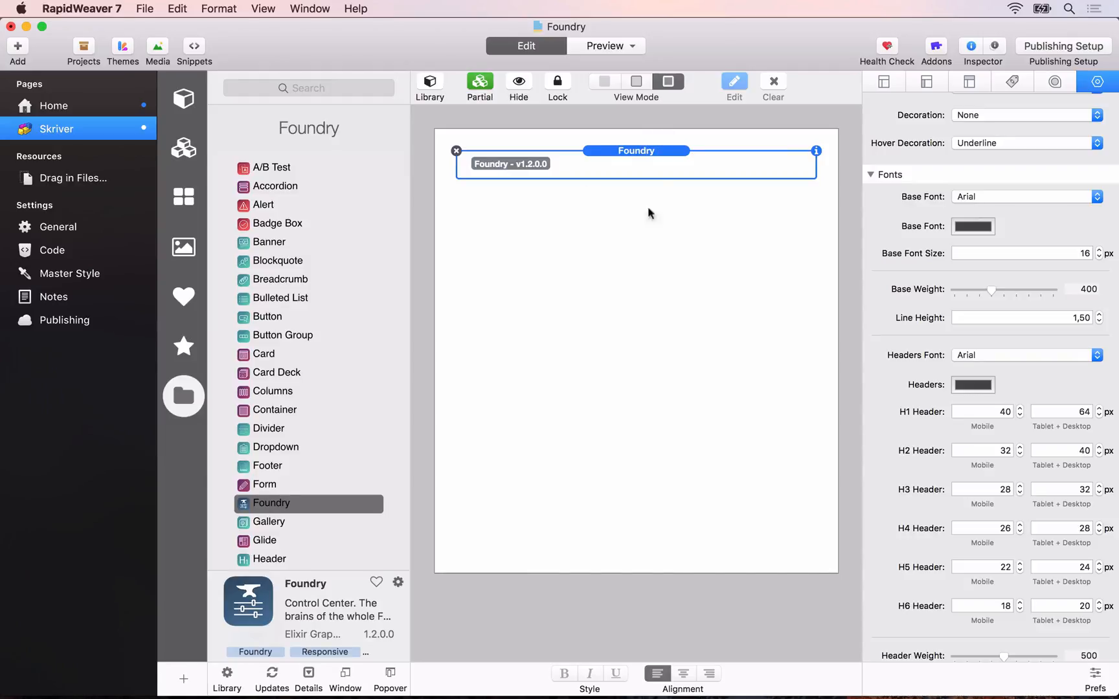
click(458, 150)
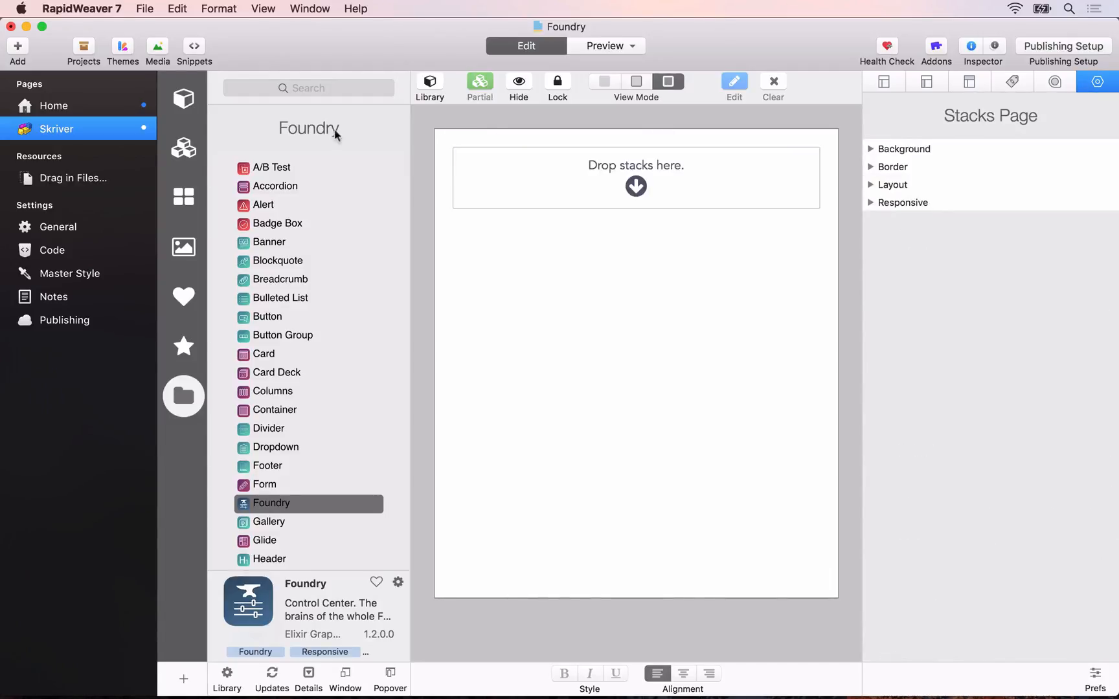
Step: Convert the Foundry stack on the Home page into a partial
click(76, 107)
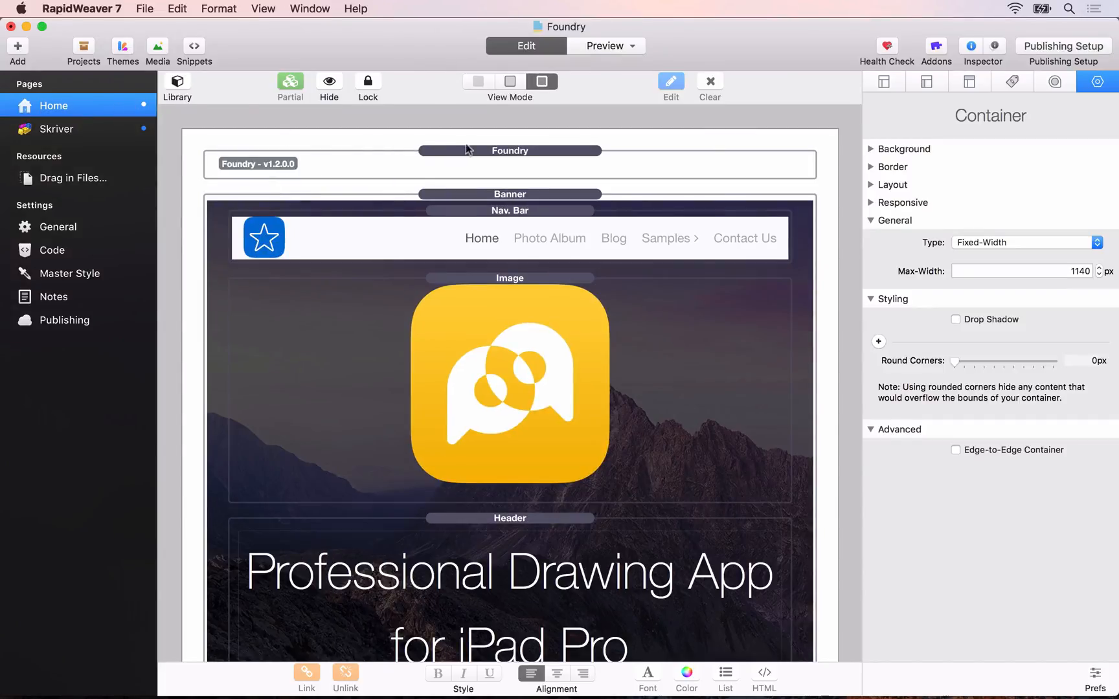
click(483, 150)
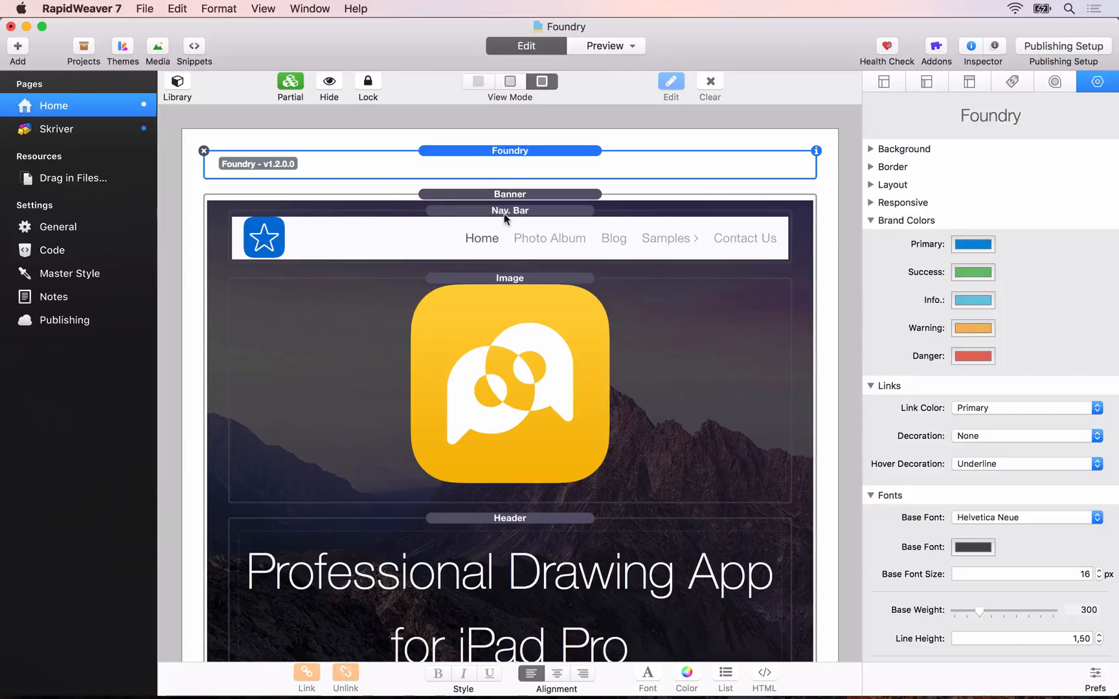
drag(506, 150, 462, 147)
click(295, 82)
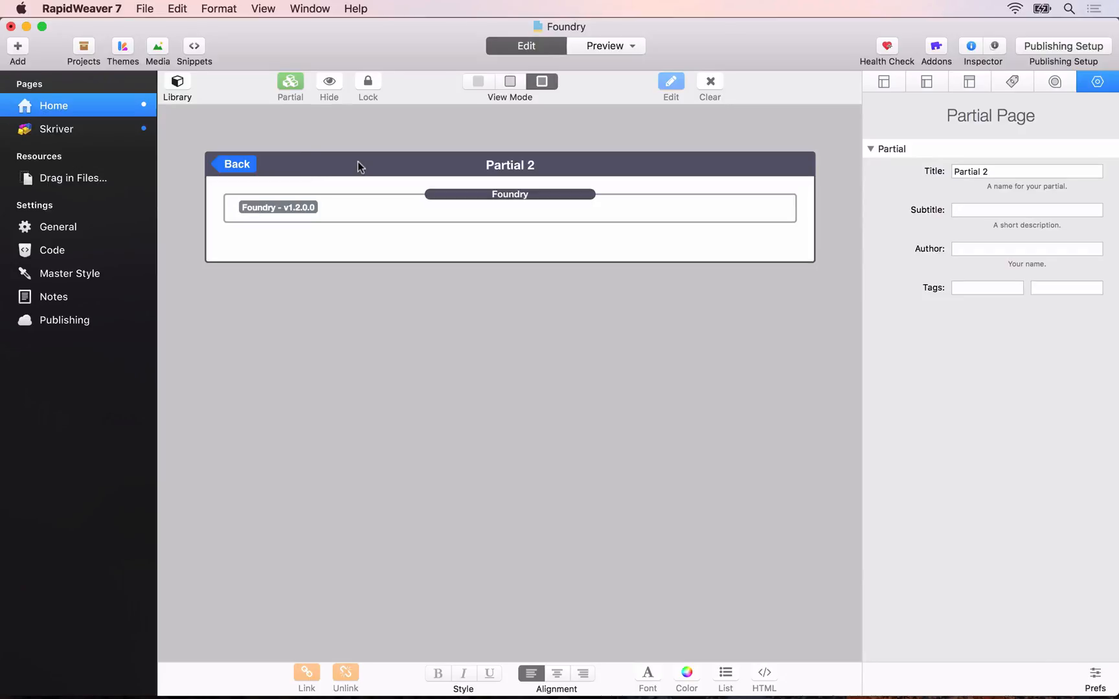
Step: Title the partial Global Menu and return to the Home page
click(973, 170)
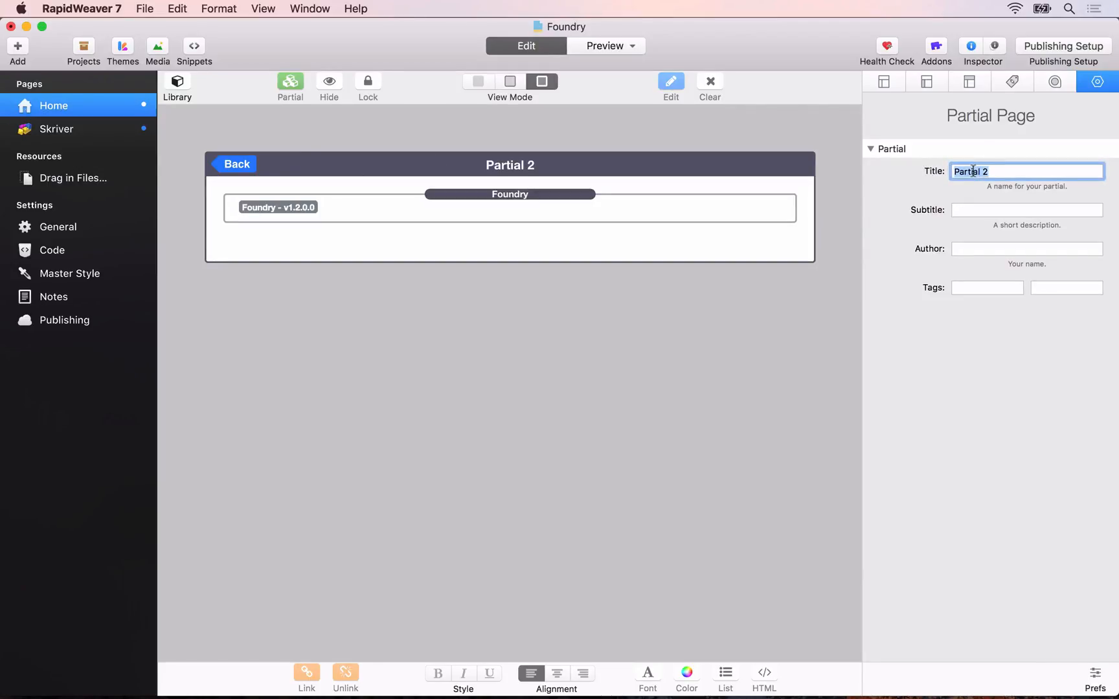
text(Global Menu)
click(237, 162)
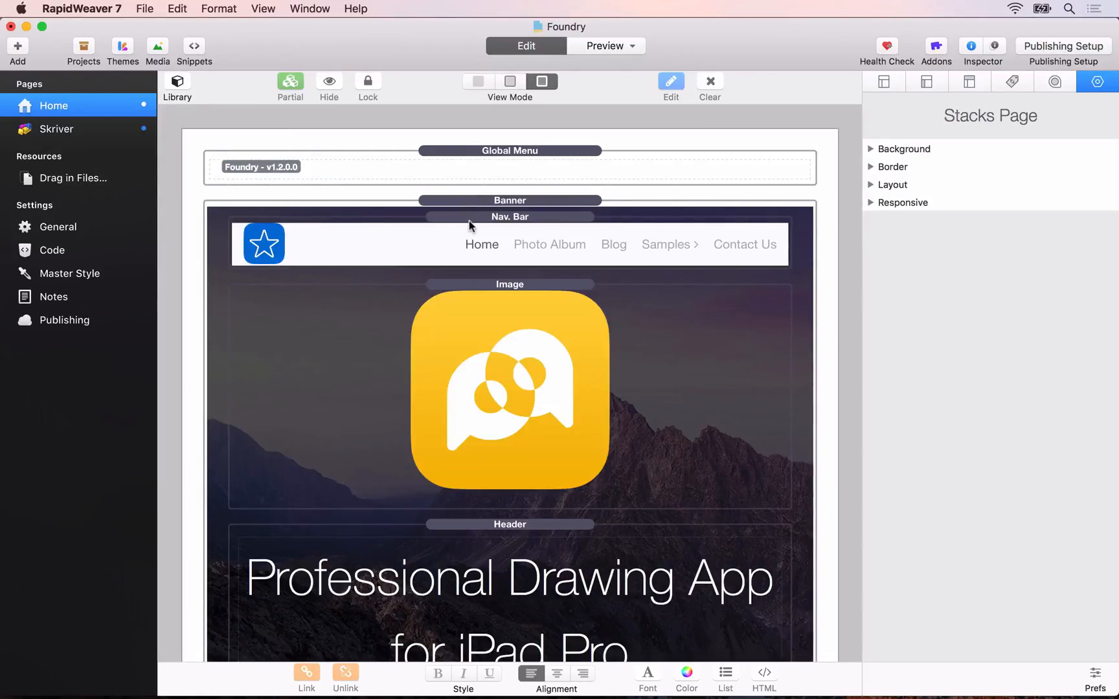
Step: Move the Nav. Bar stack out of the Home page's Banner into the Global Menu partial, below the Foundry stack
click(469, 224)
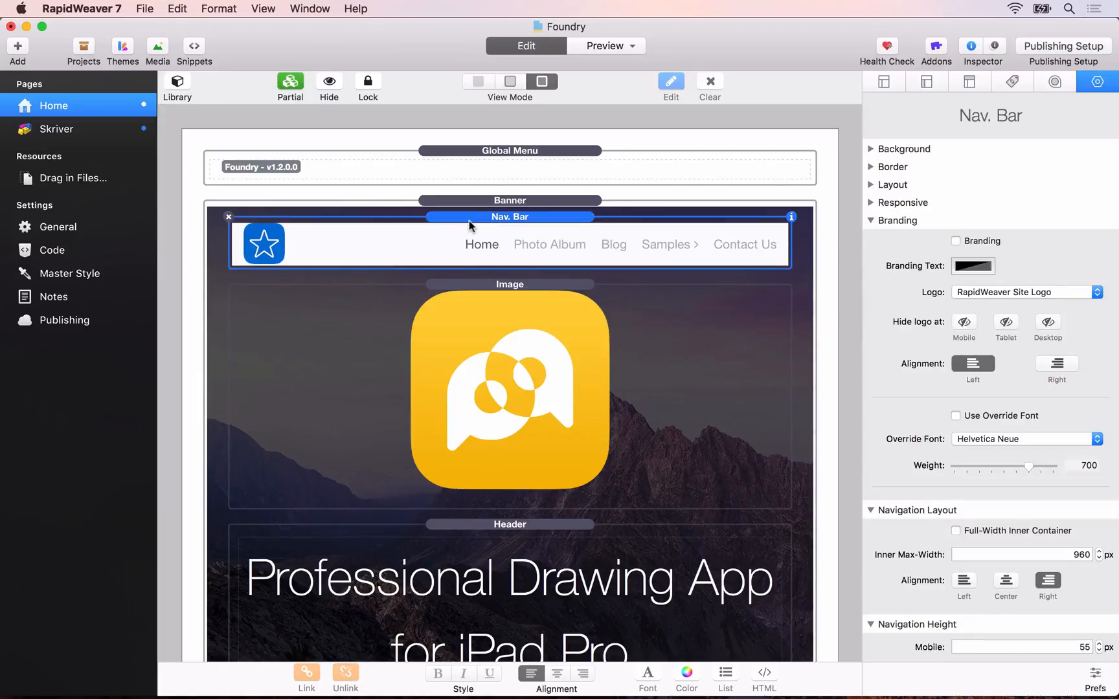
click(227, 217)
click(400, 180)
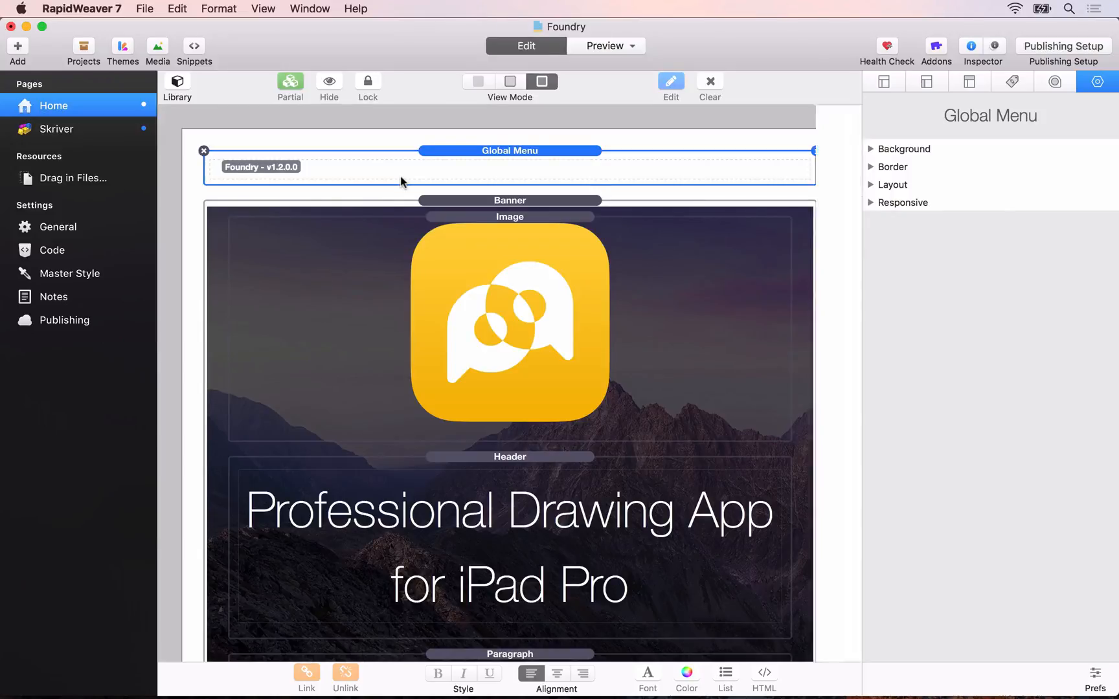
double_click(400, 180)
click(465, 196)
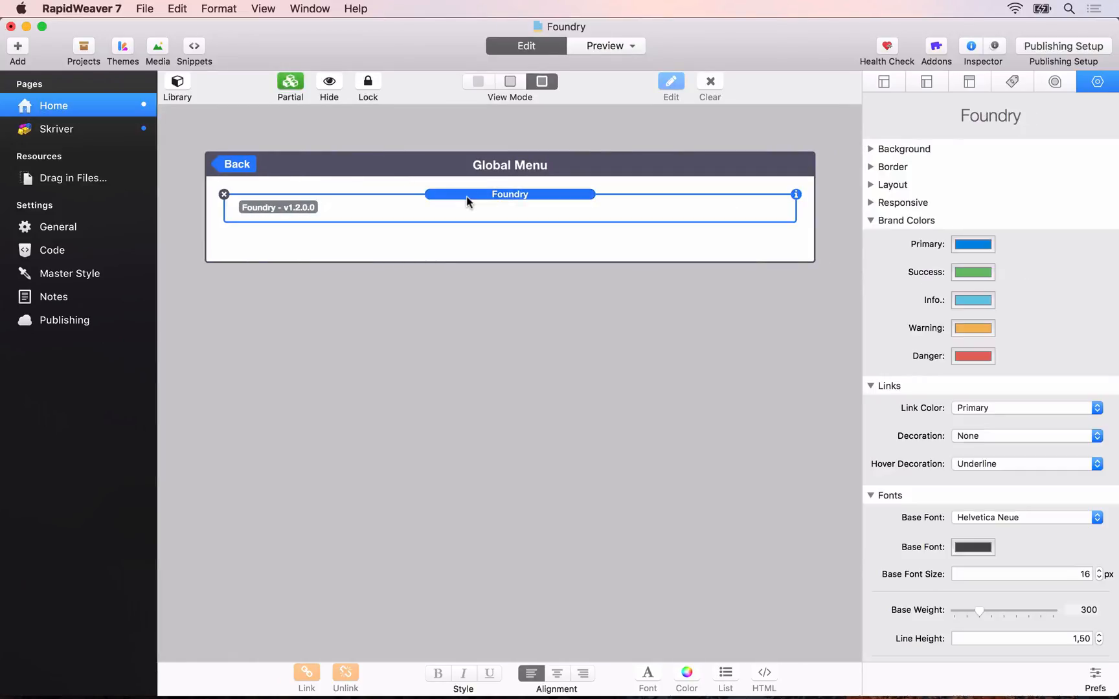
key(super+c)
key(super+v)
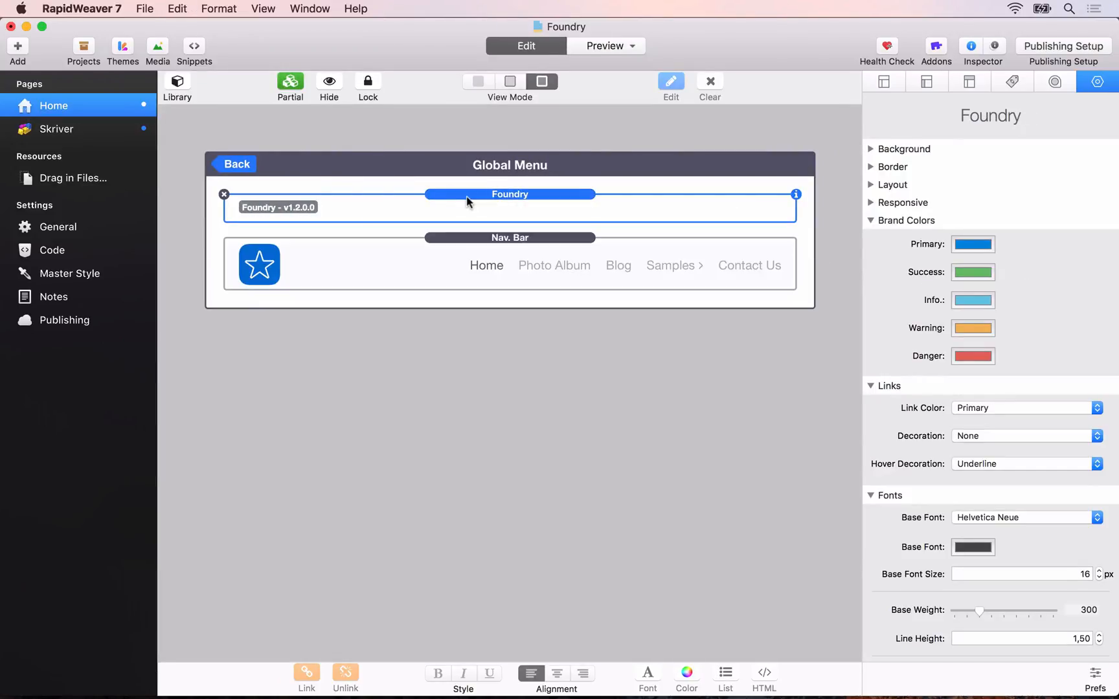
click(485, 252)
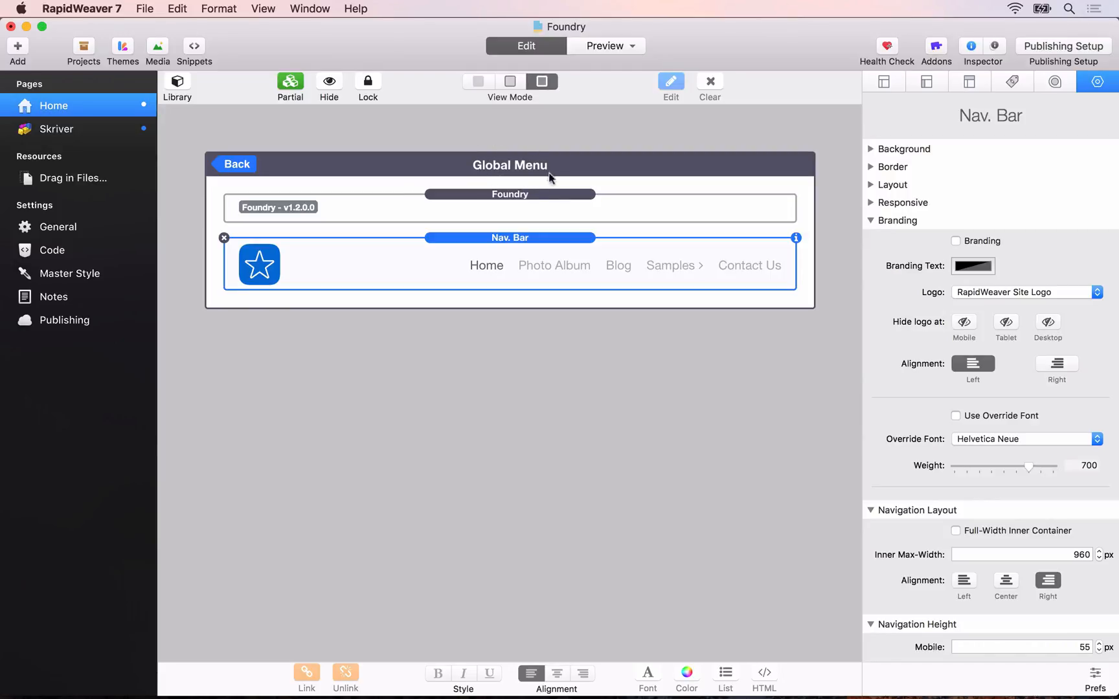
click(504, 205)
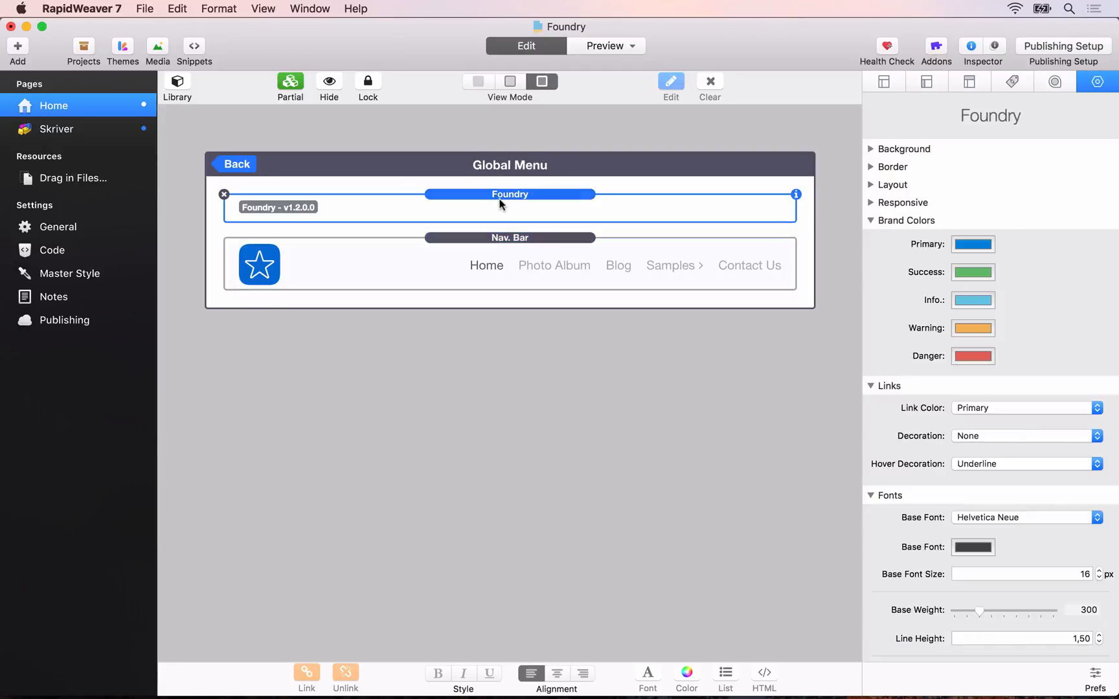
click(520, 240)
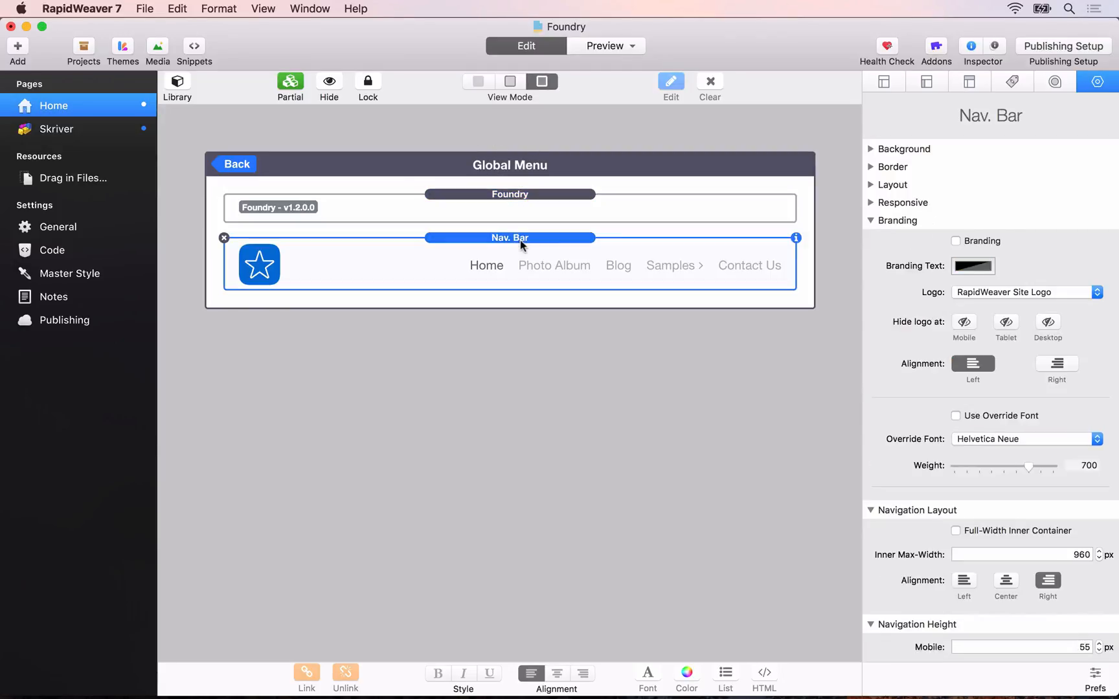
click(522, 204)
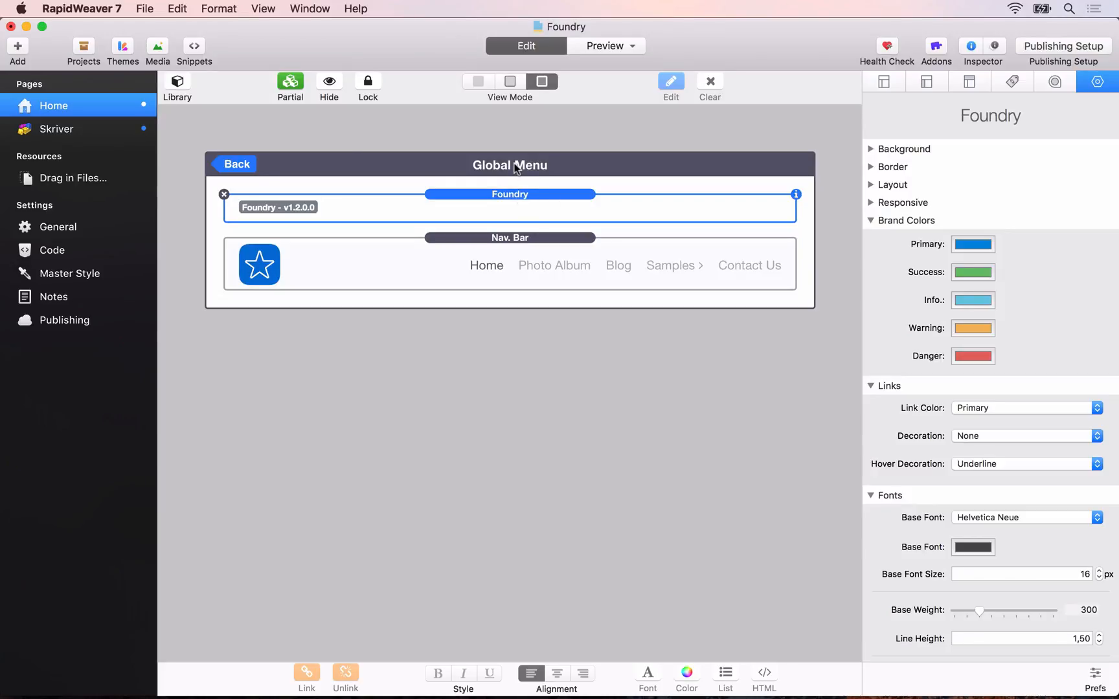
Step: Return to the Home page and move the Global Menu partial into the Banner, above the image
click(239, 164)
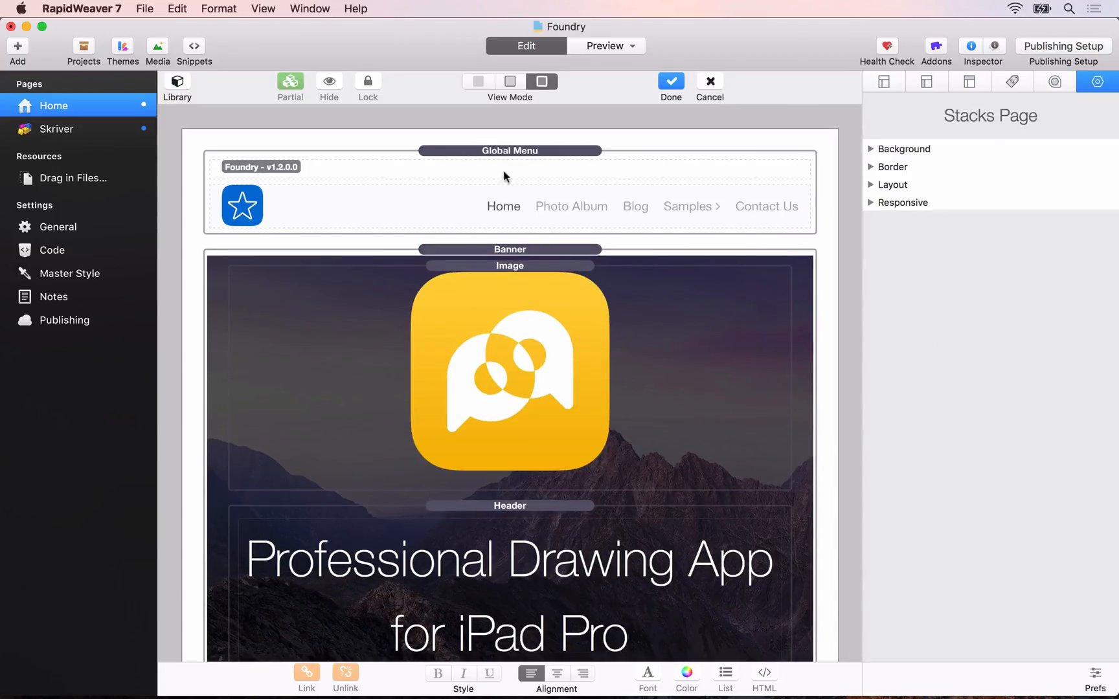
click(502, 152)
drag(501, 152, 507, 264)
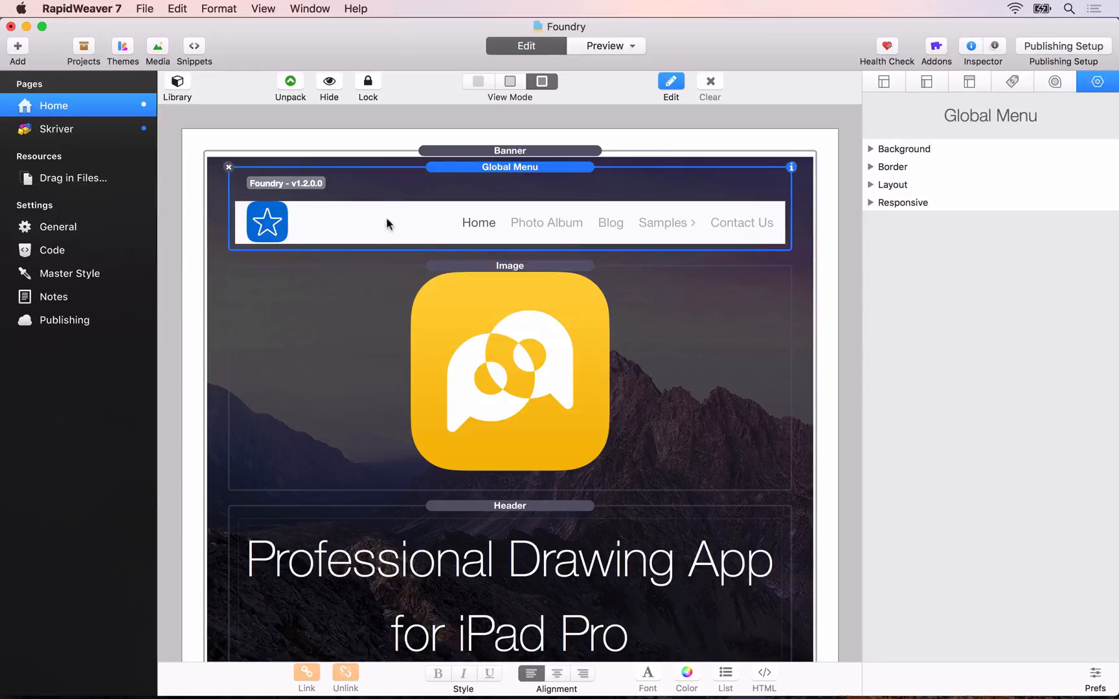
Step: Add a Banner stack to the empty Skriver page
click(64, 126)
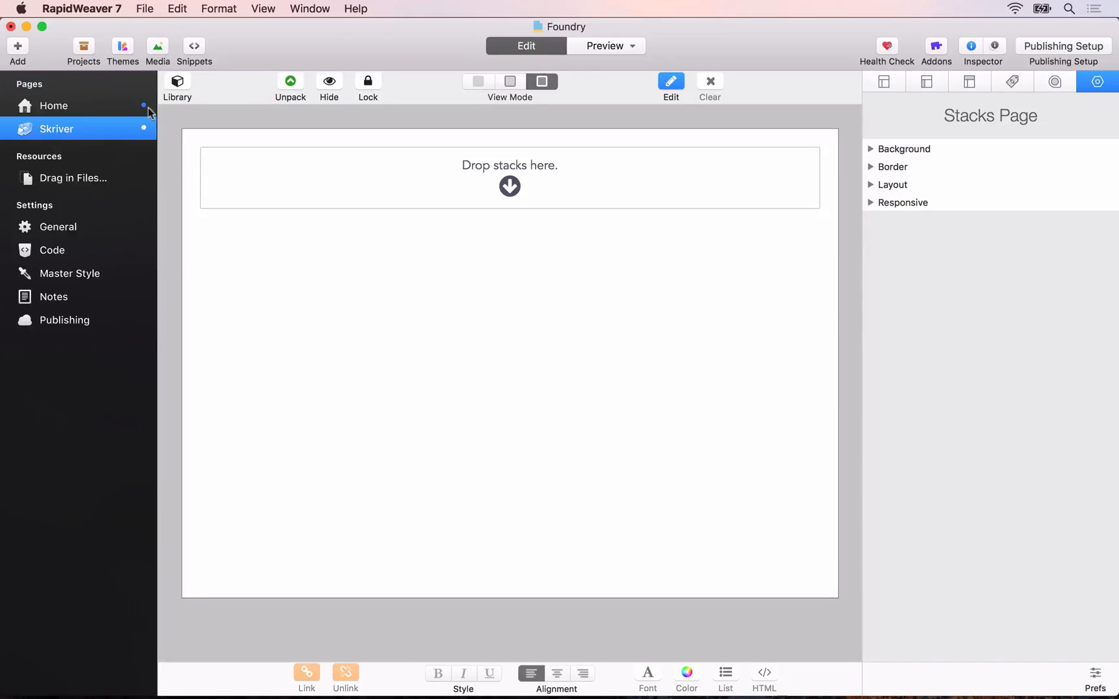
click(177, 83)
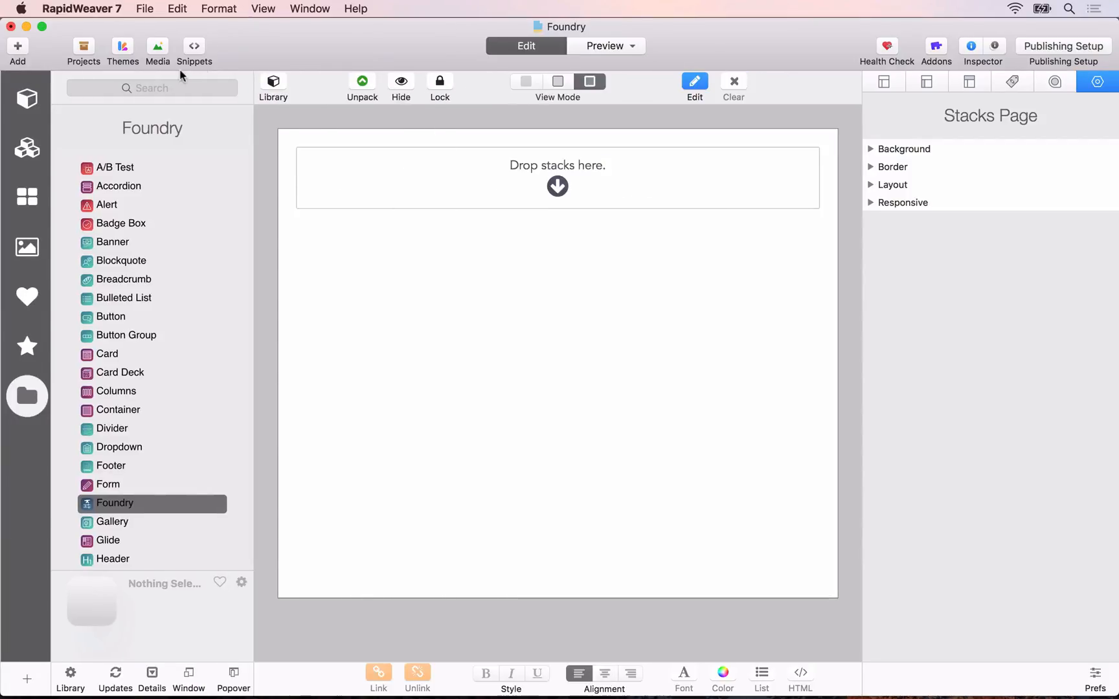
click(153, 88)
text(banne)
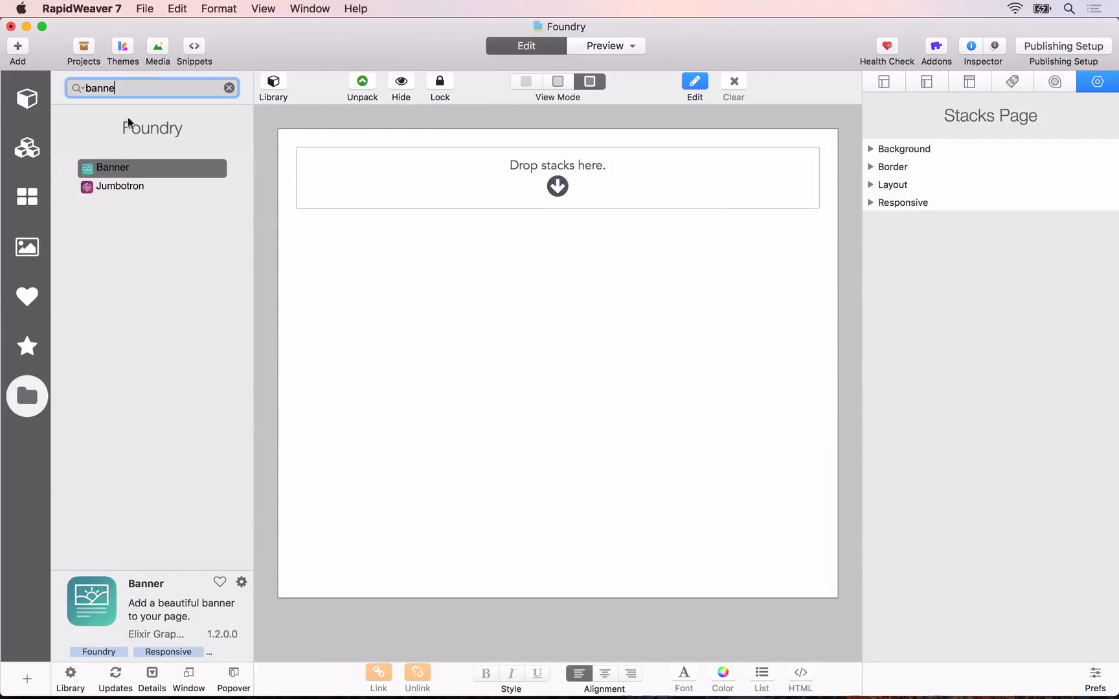
drag(108, 165, 485, 170)
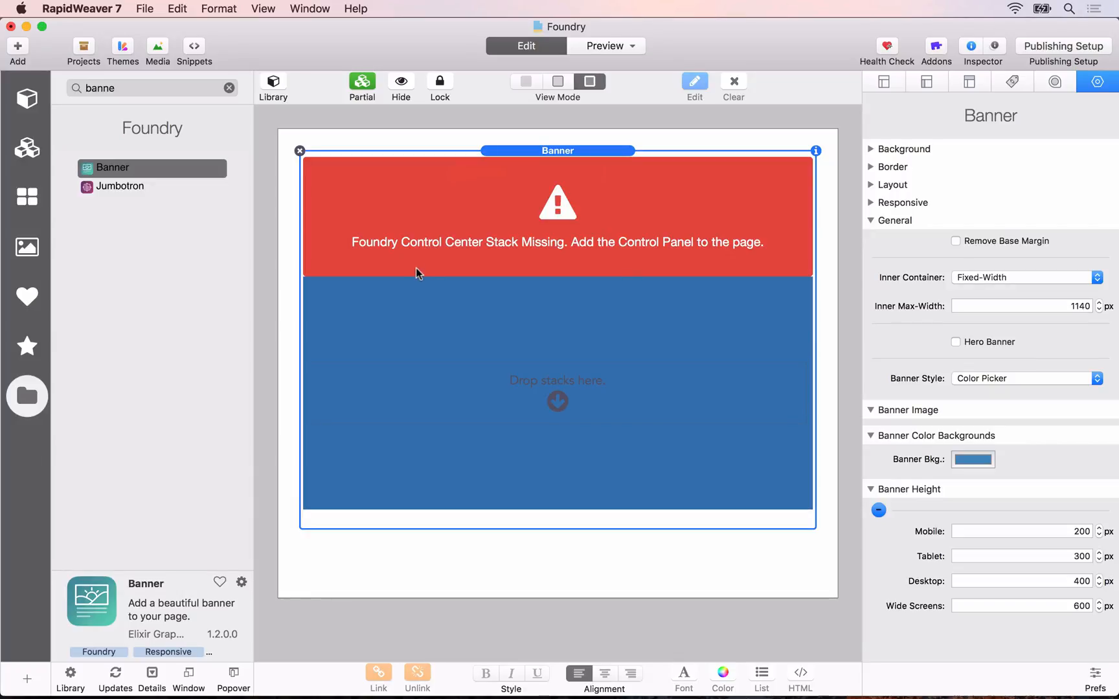
Step: Place the Global Menu partial inside the Skriver page's Banner
click(36, 153)
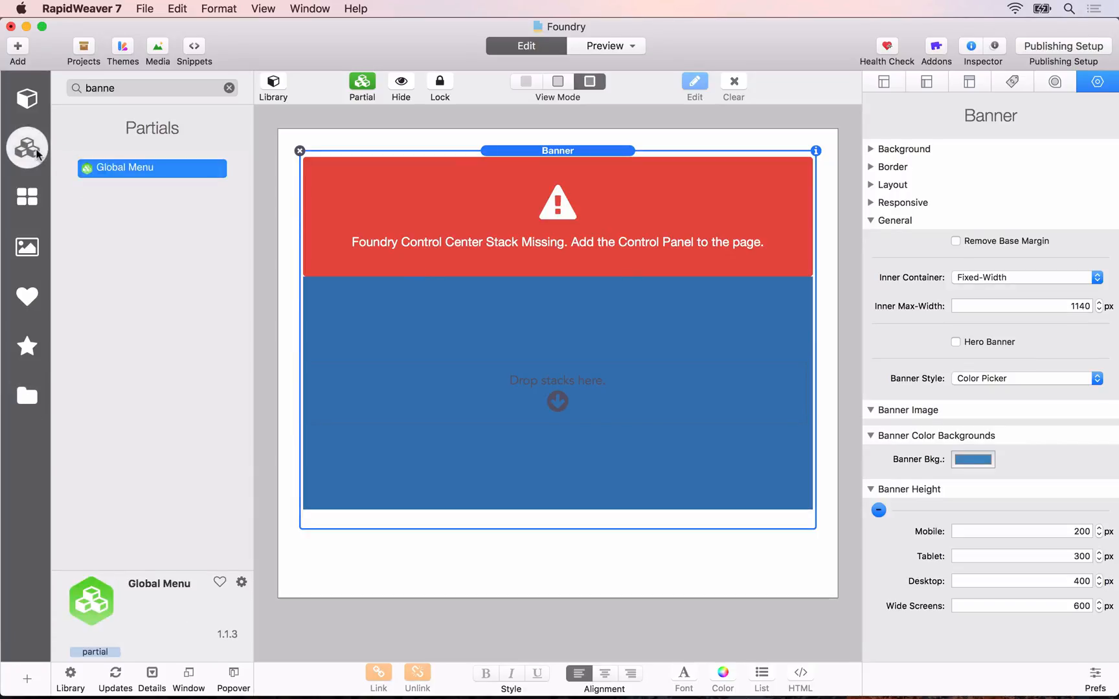
drag(100, 169, 522, 368)
drag(537, 388, 535, 398)
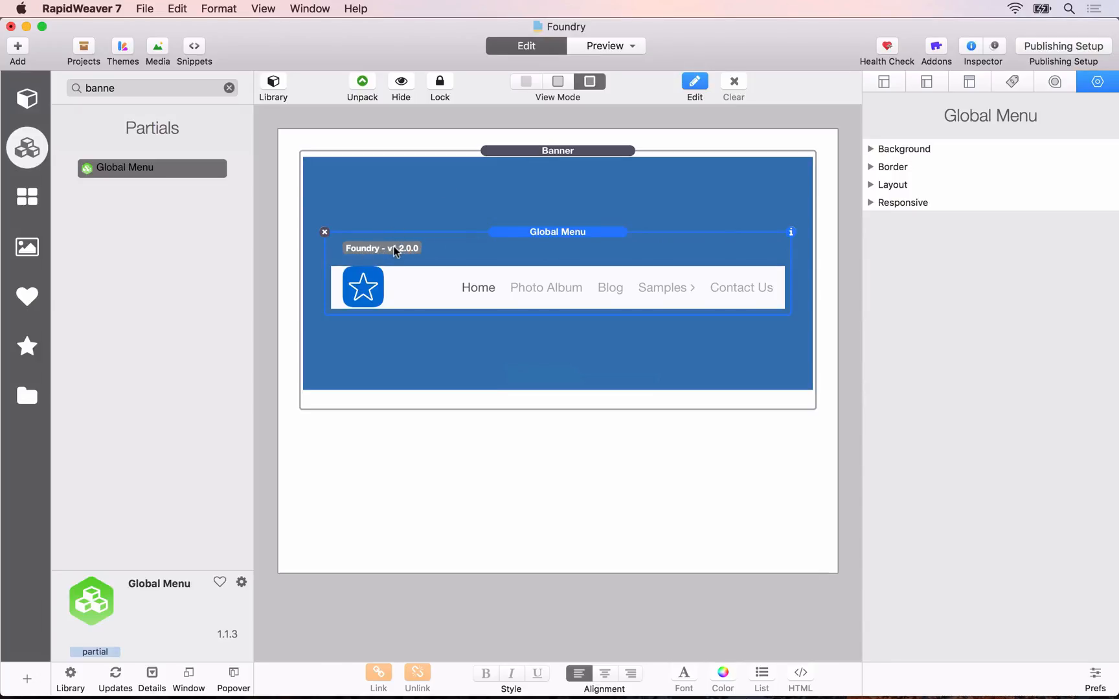
Step: Set the Banner's style to Image and use header-bg.jpg from the Desktop's Assets folder as its background
click(518, 153)
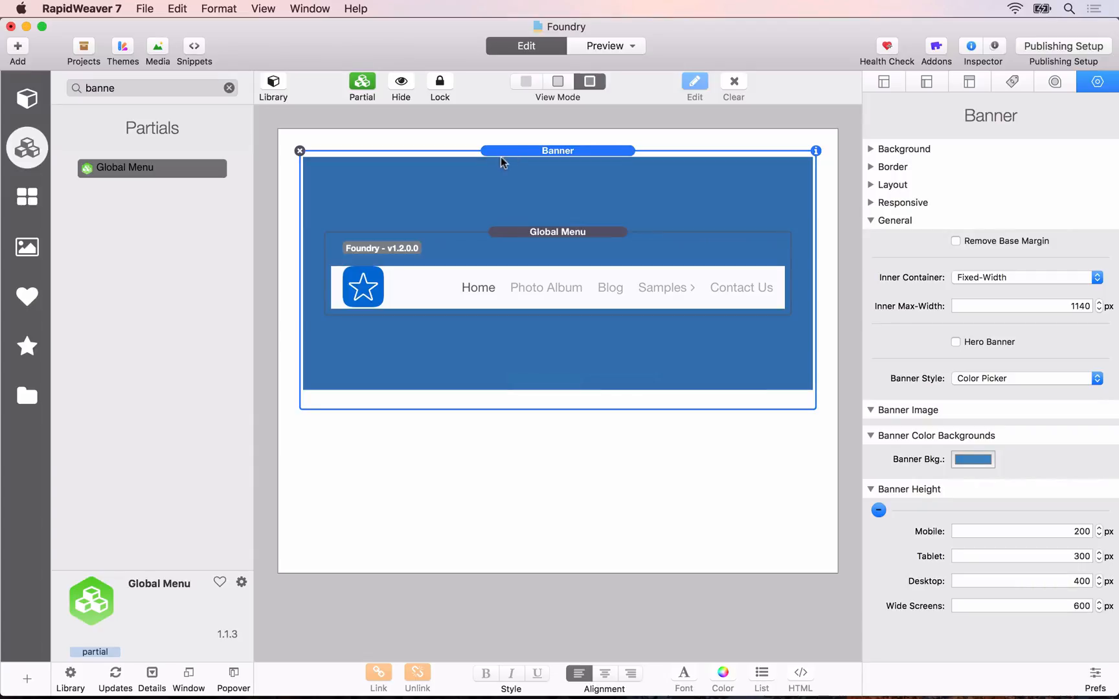
click(971, 379)
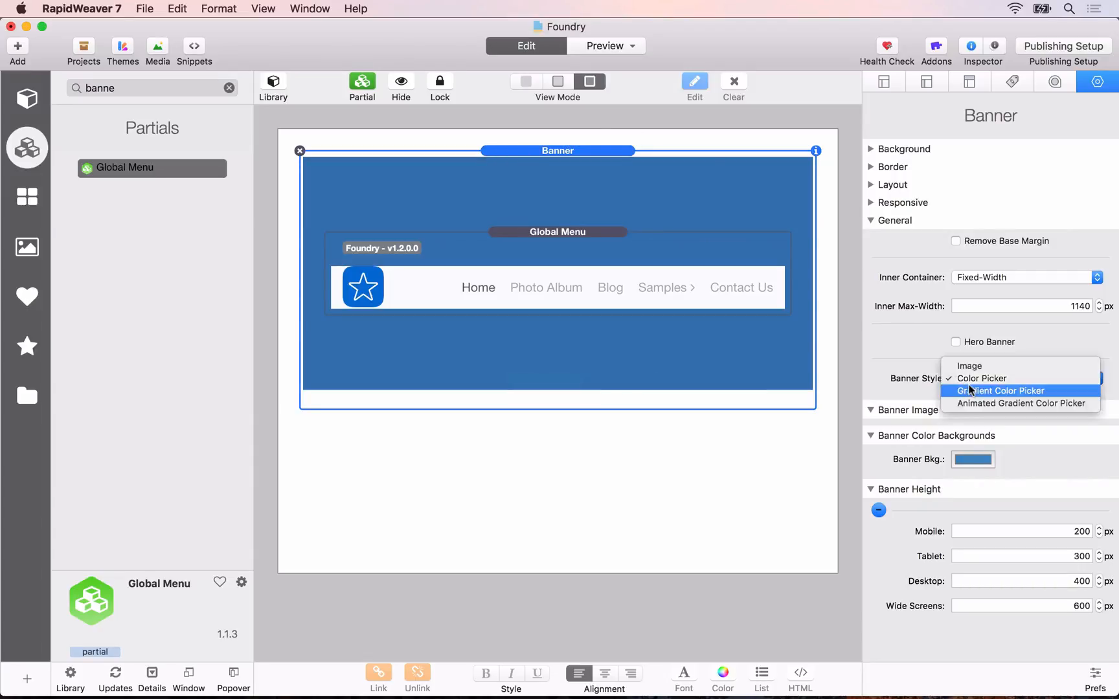
click(971, 370)
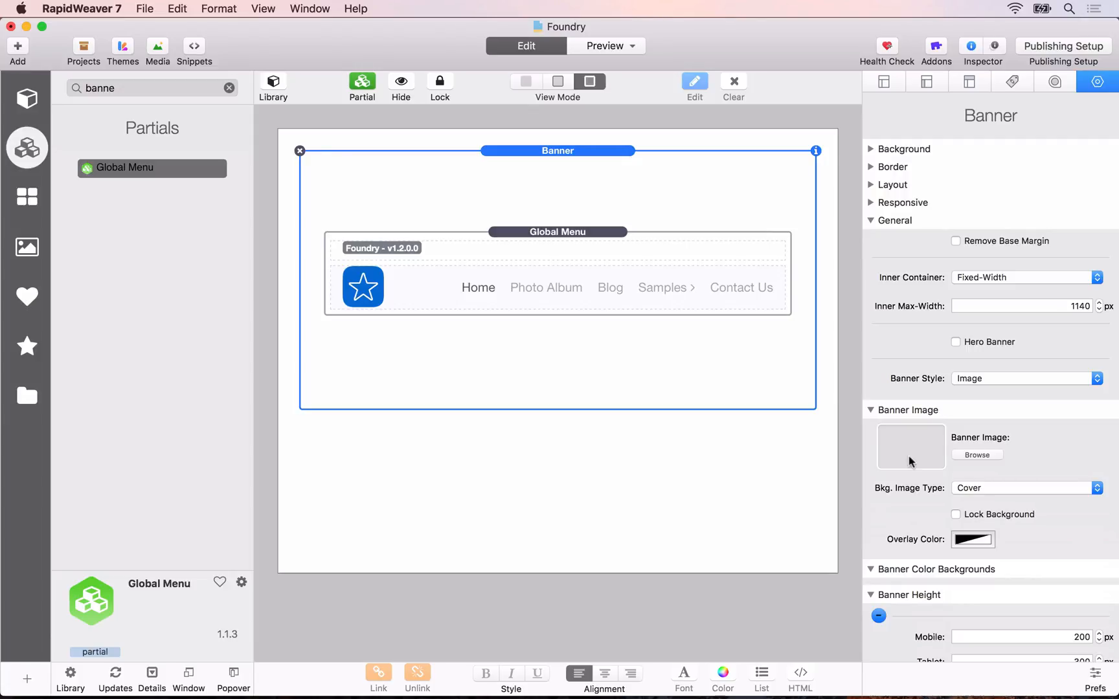
click(965, 457)
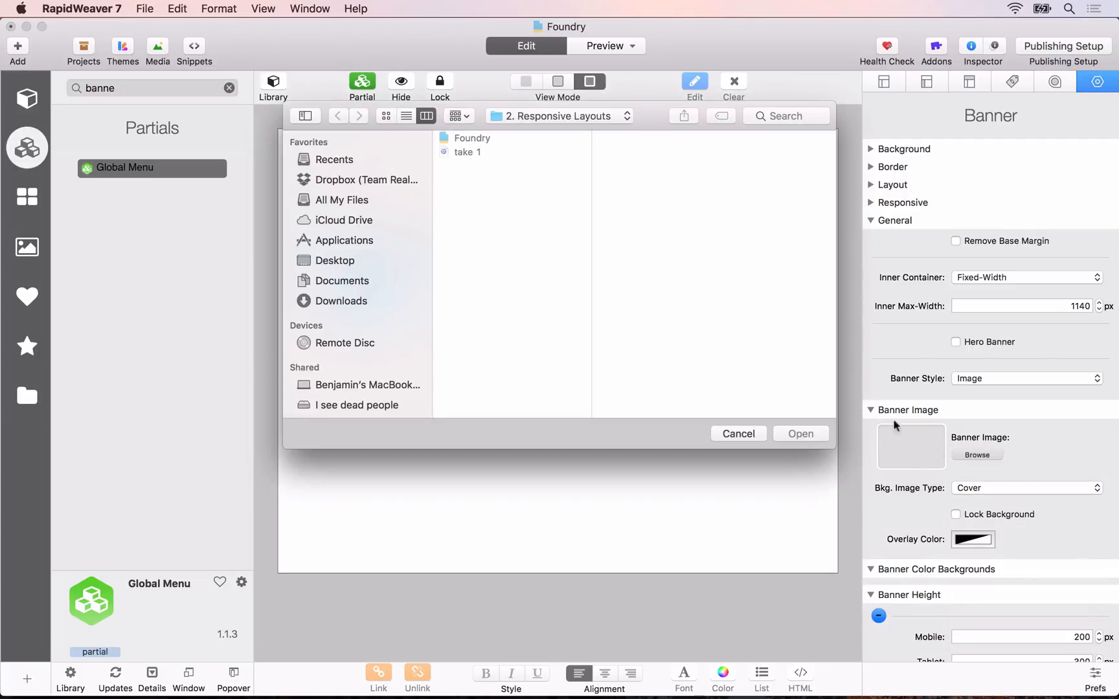
key(super+shift+d)
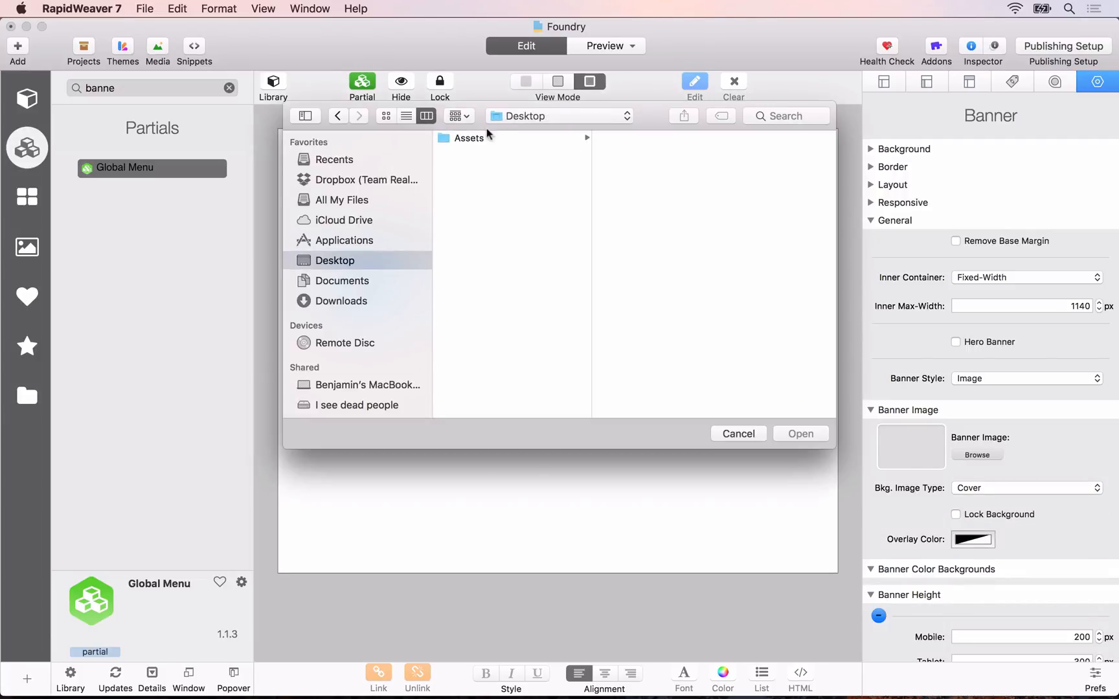
click(470, 141)
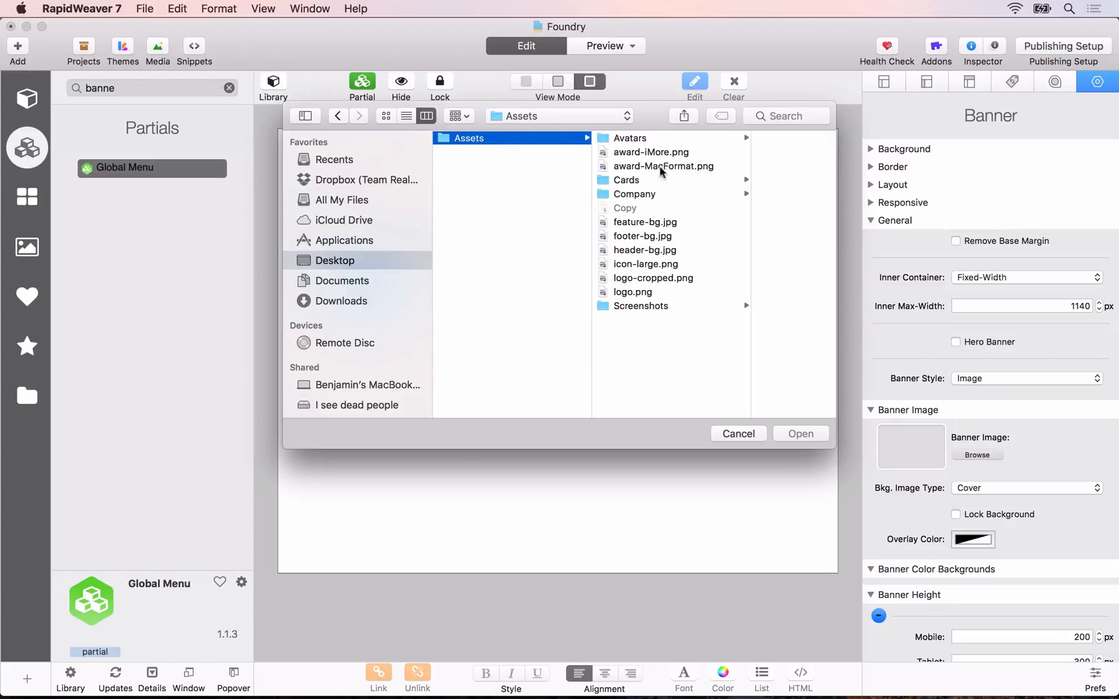
click(640, 252)
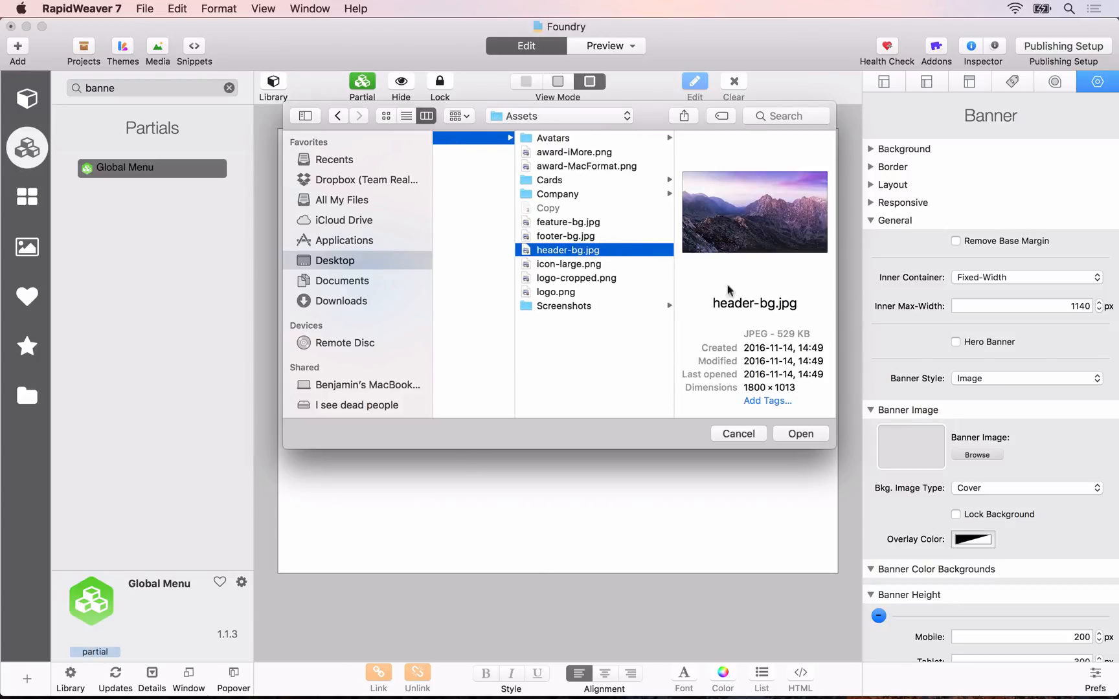
click(803, 434)
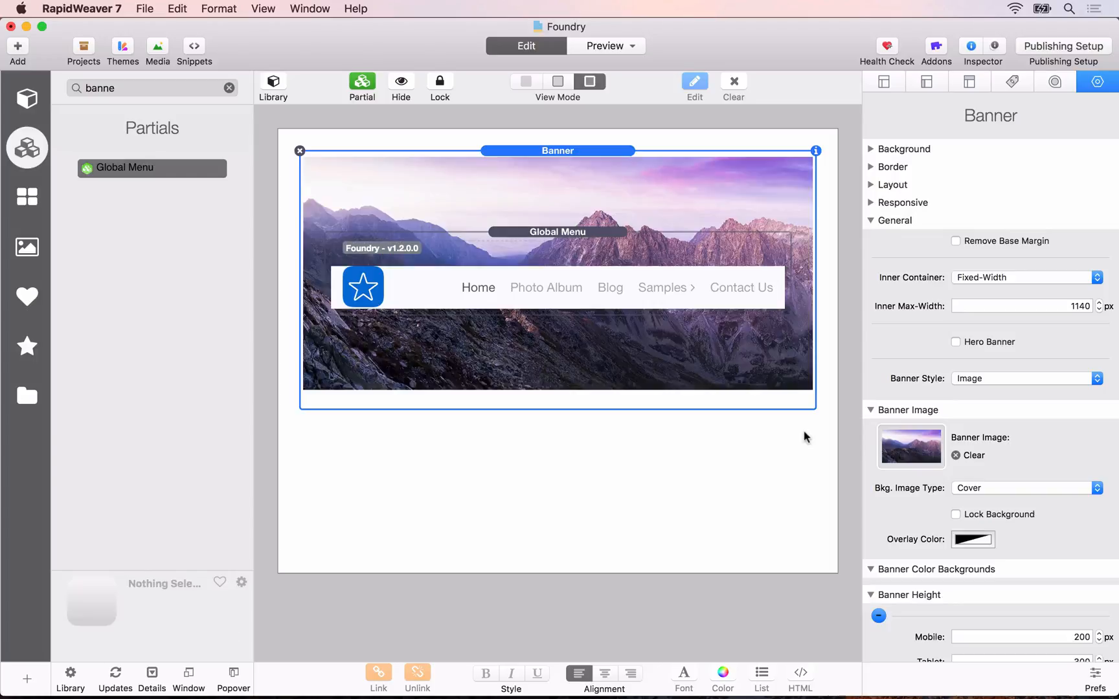
Step: Set the Banner's black overlay color to 65% opacity and make it a Hero Banner
click(961, 544)
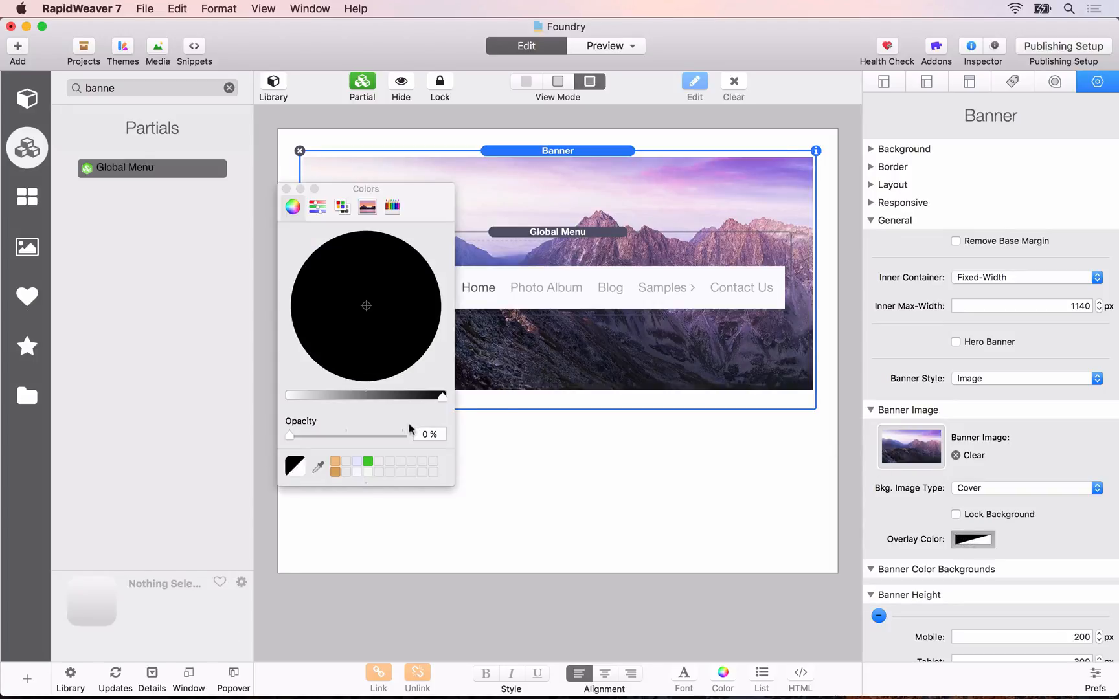
click(425, 436)
text(65)
key(Return)
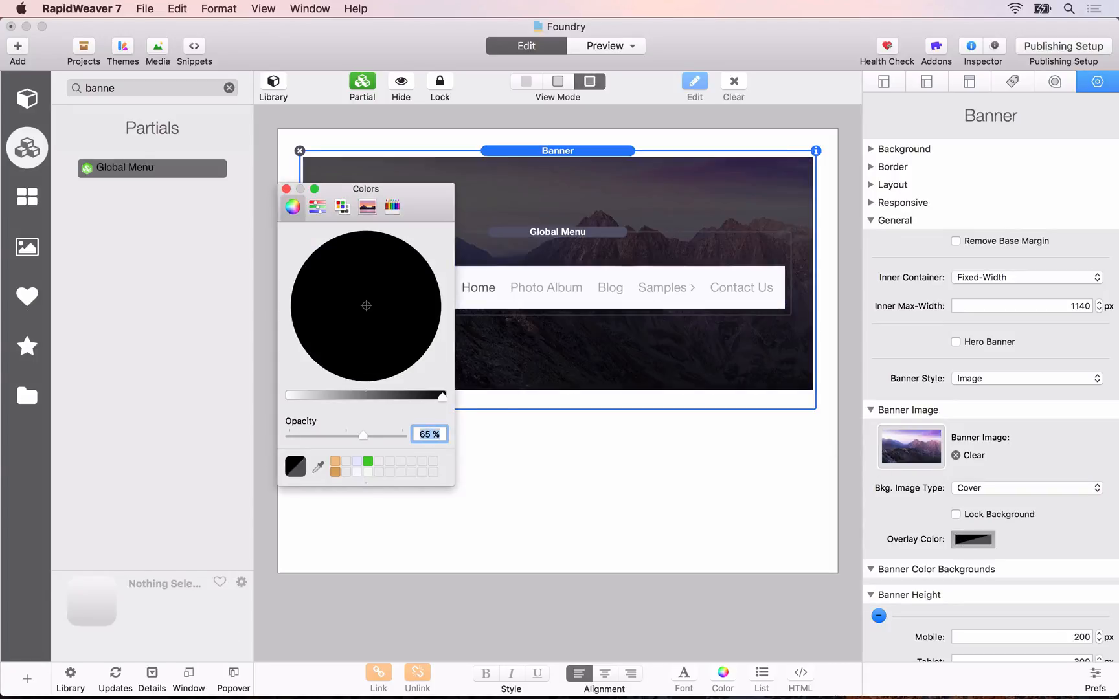
click(286, 189)
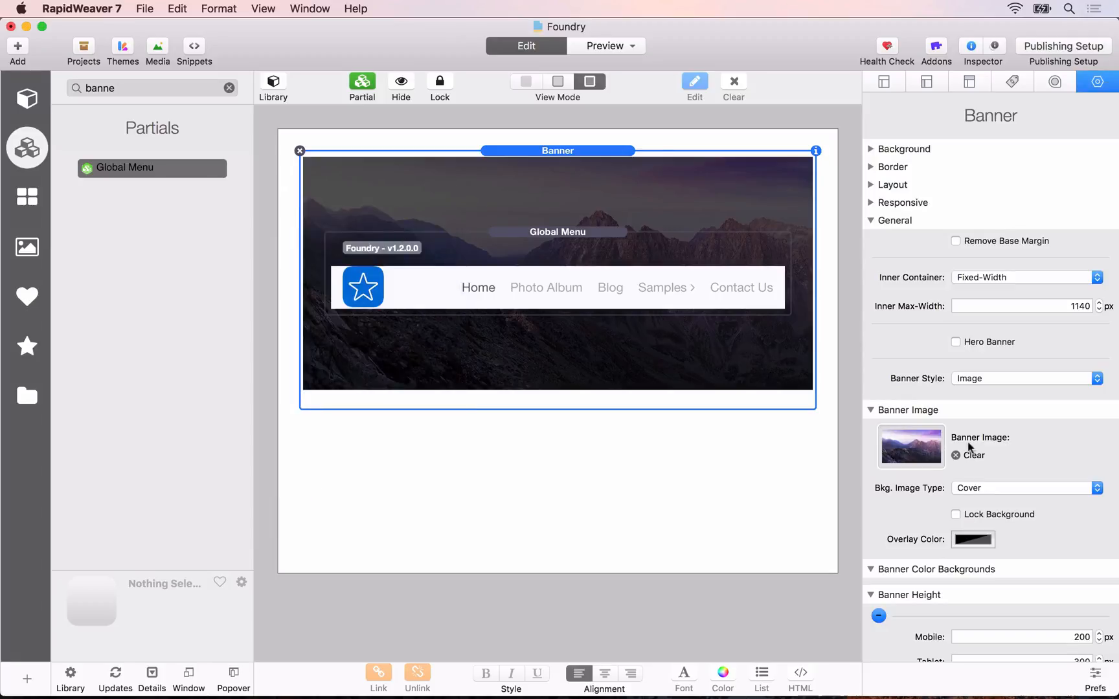
click(956, 342)
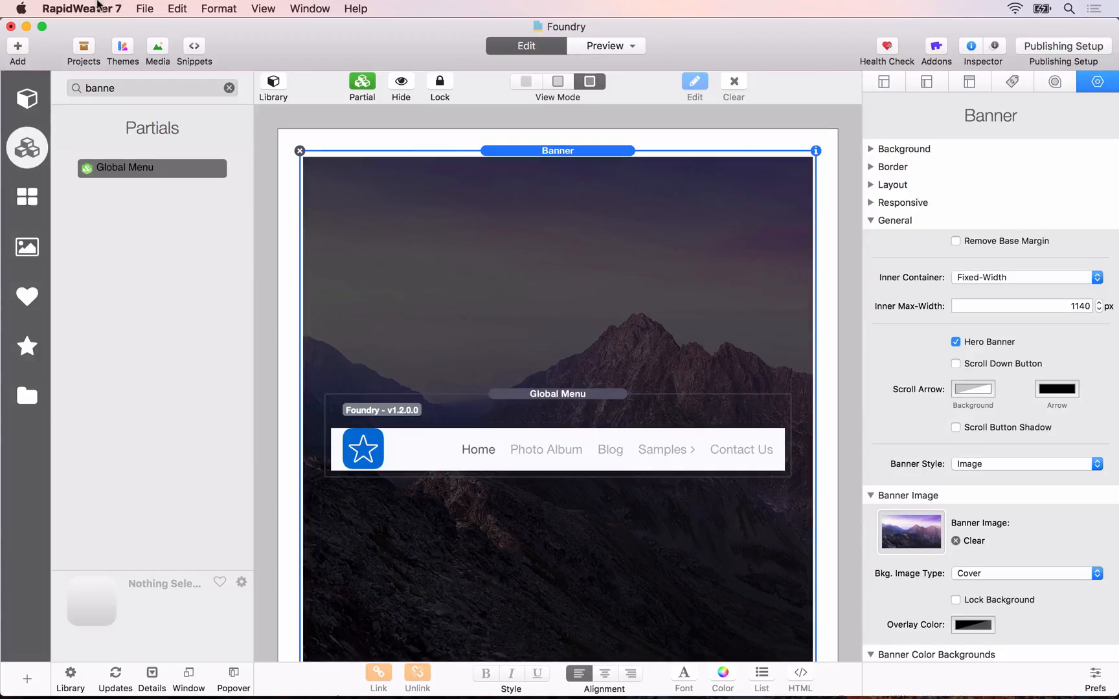
Step: Add a Foundry Image stack to the Banner, below the Global Menu partial
click(26, 396)
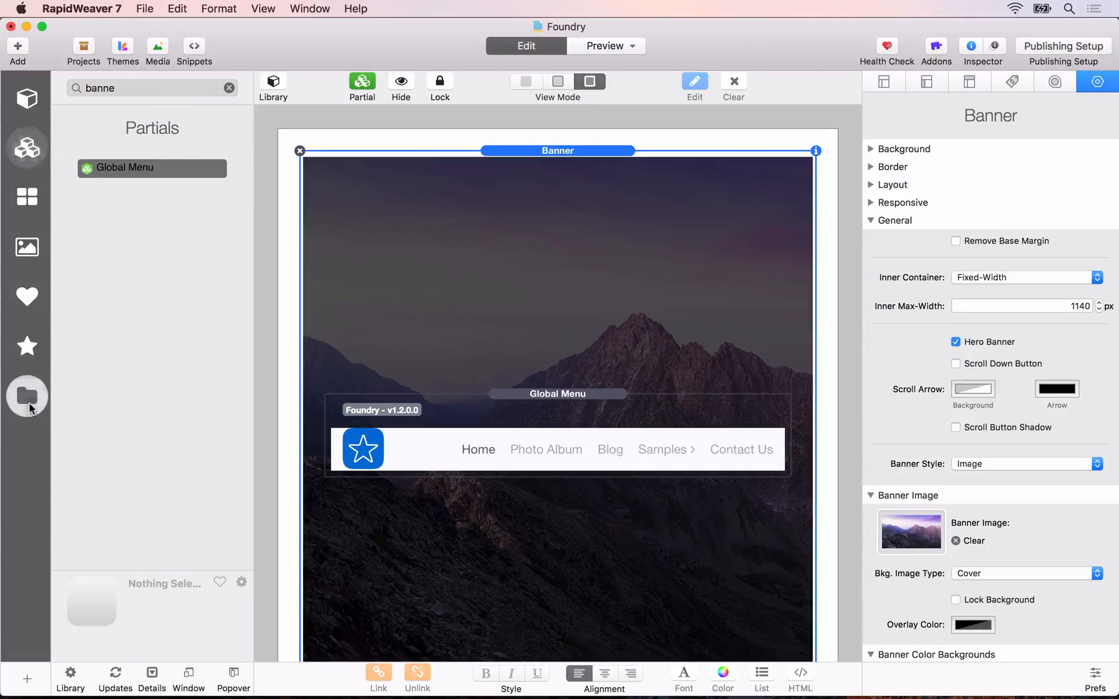
click(187, 80)
text(image)
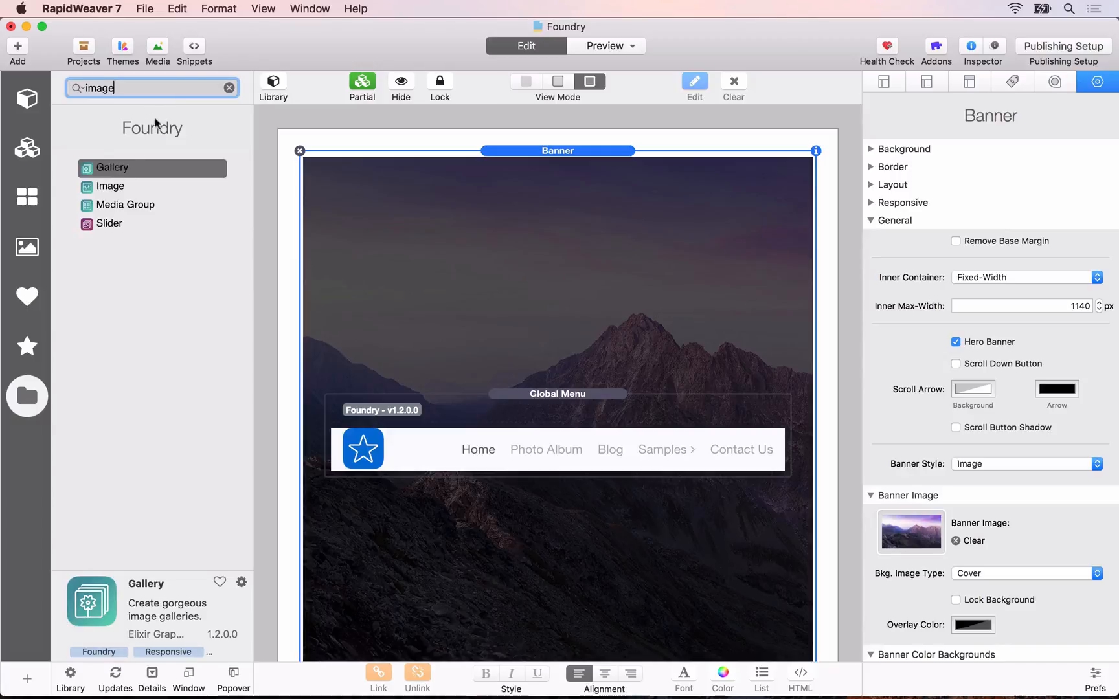
drag(110, 185, 495, 472)
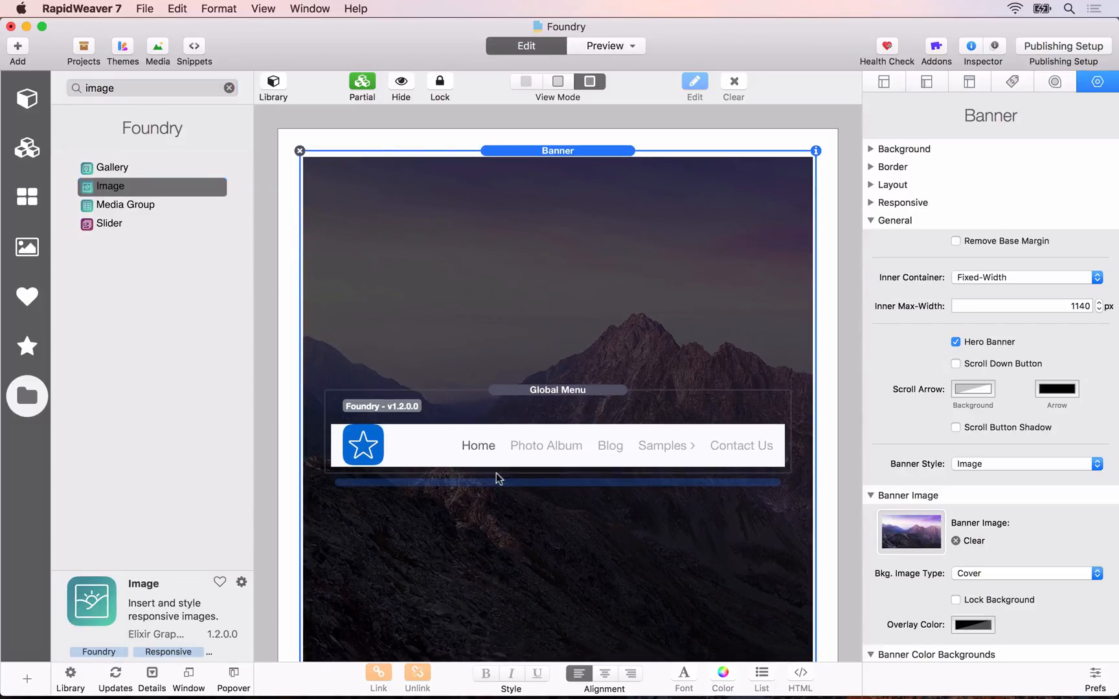
scroll(528, 447, down, 1)
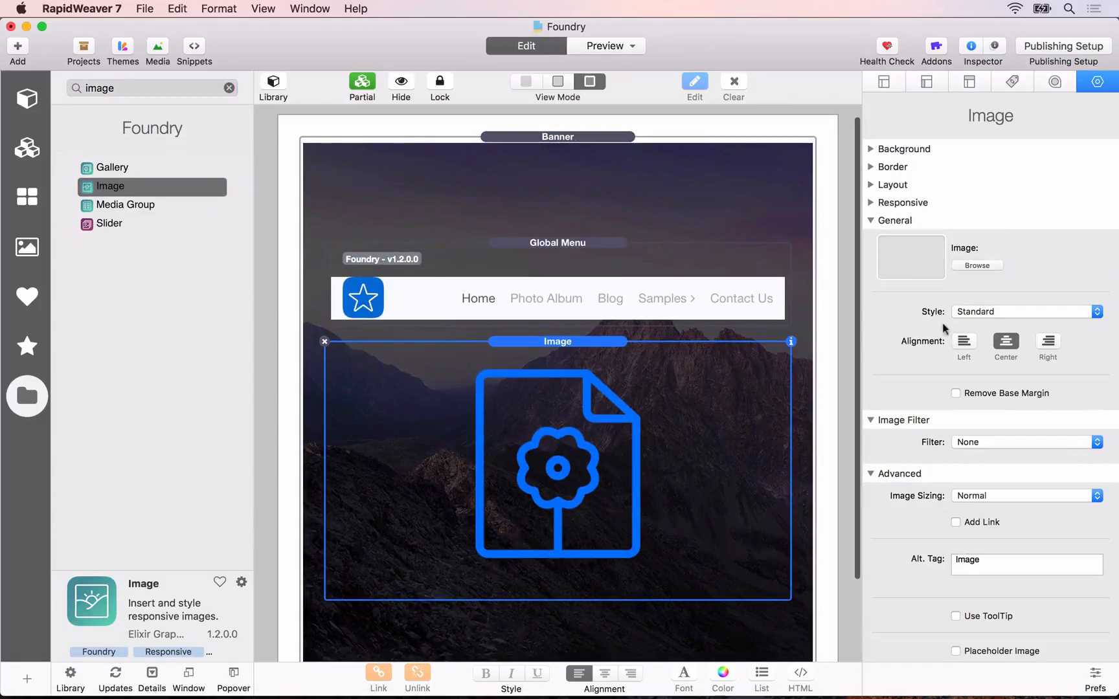
Step: Assign icon-large.png from the Assets folder to the Image stack
click(994, 267)
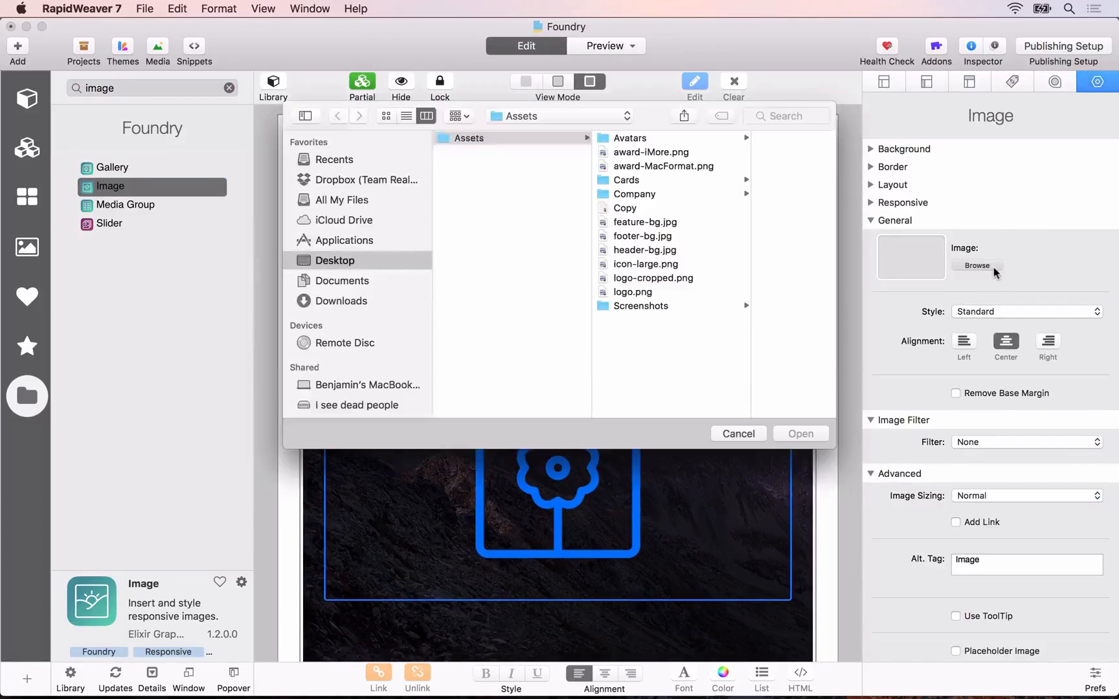
click(639, 264)
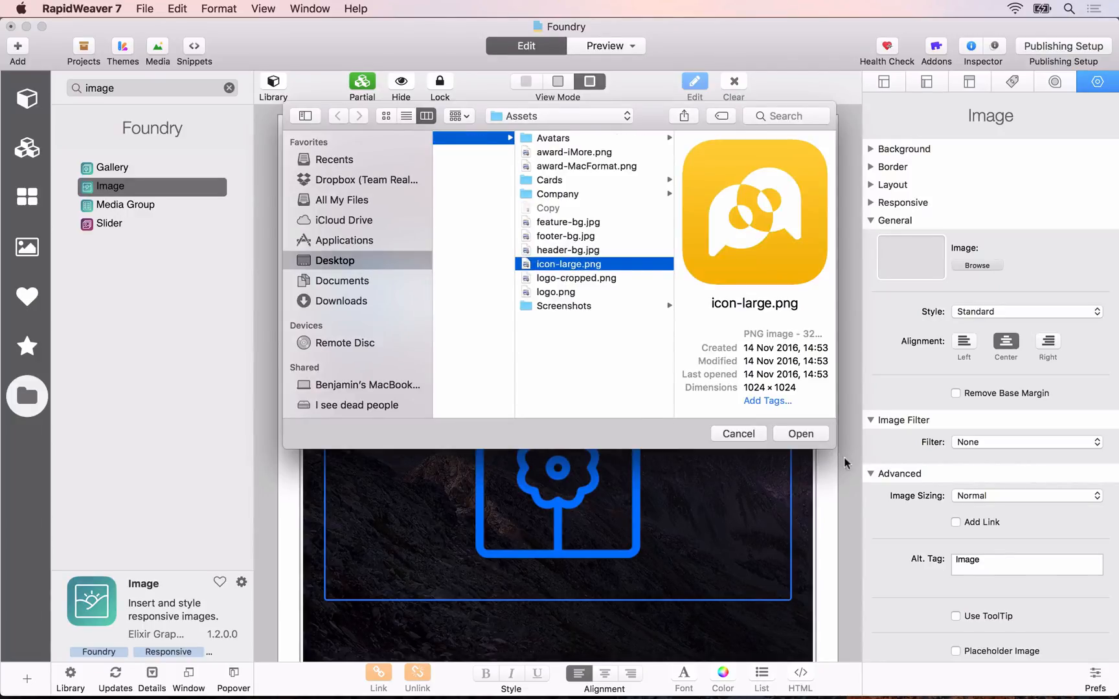
click(801, 434)
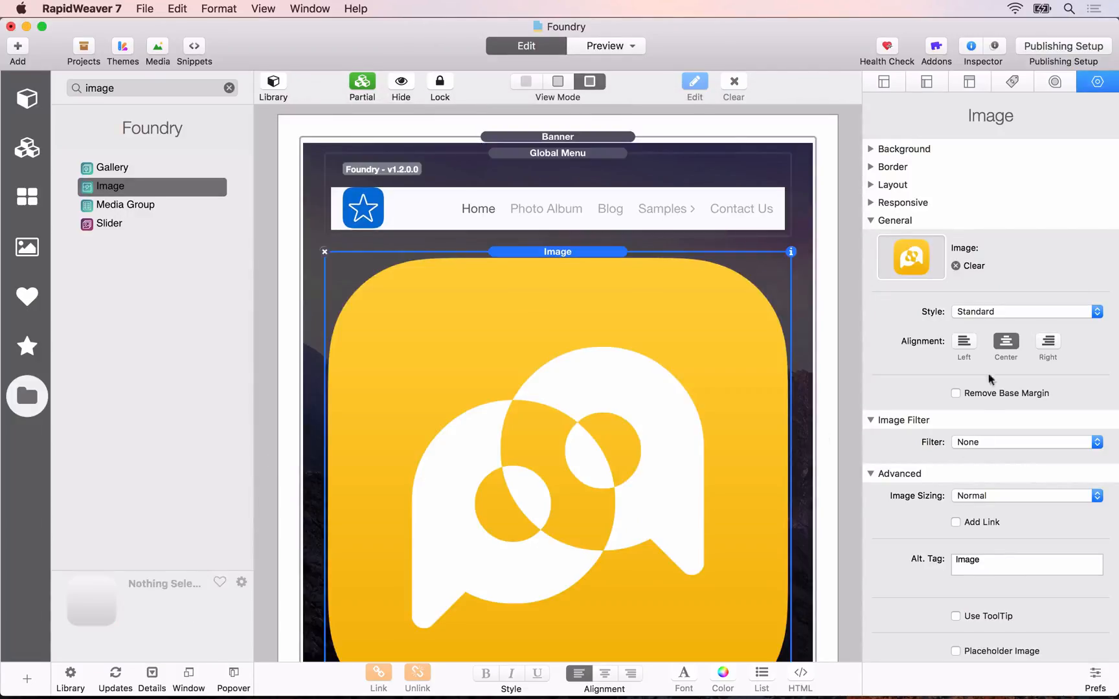
Step: Change the icon's image sizing to Max-Width with a limit of 256 px
scroll(988, 464, down, 1)
click(991, 489)
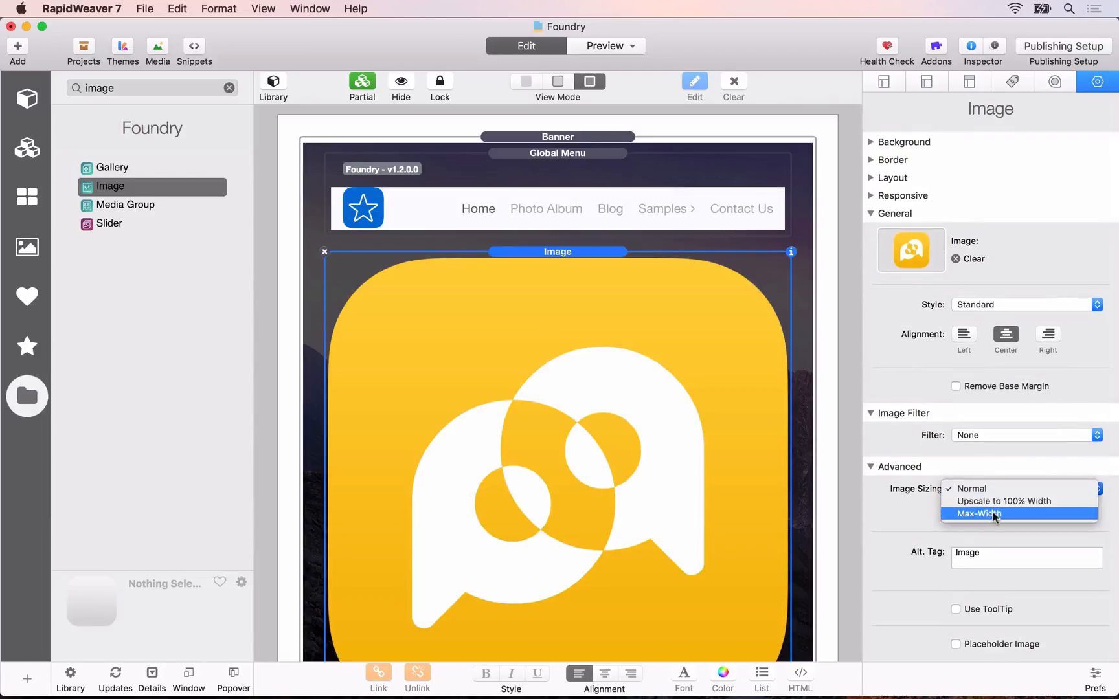
click(996, 517)
click(995, 517)
text(2)
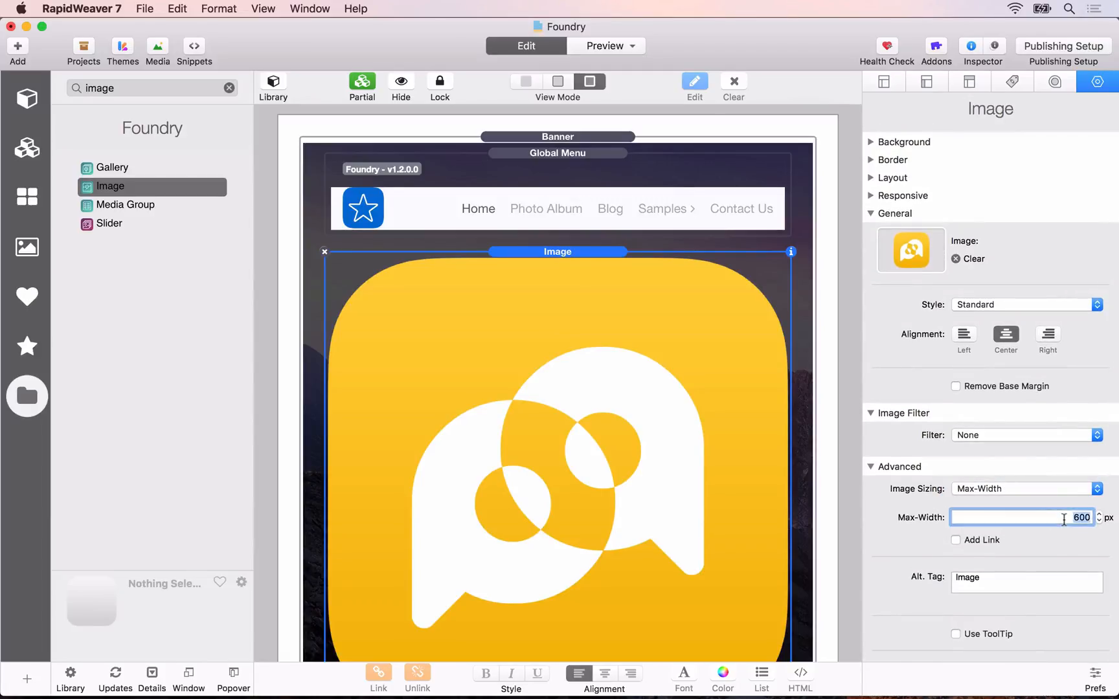
text(56)
key(Tab)
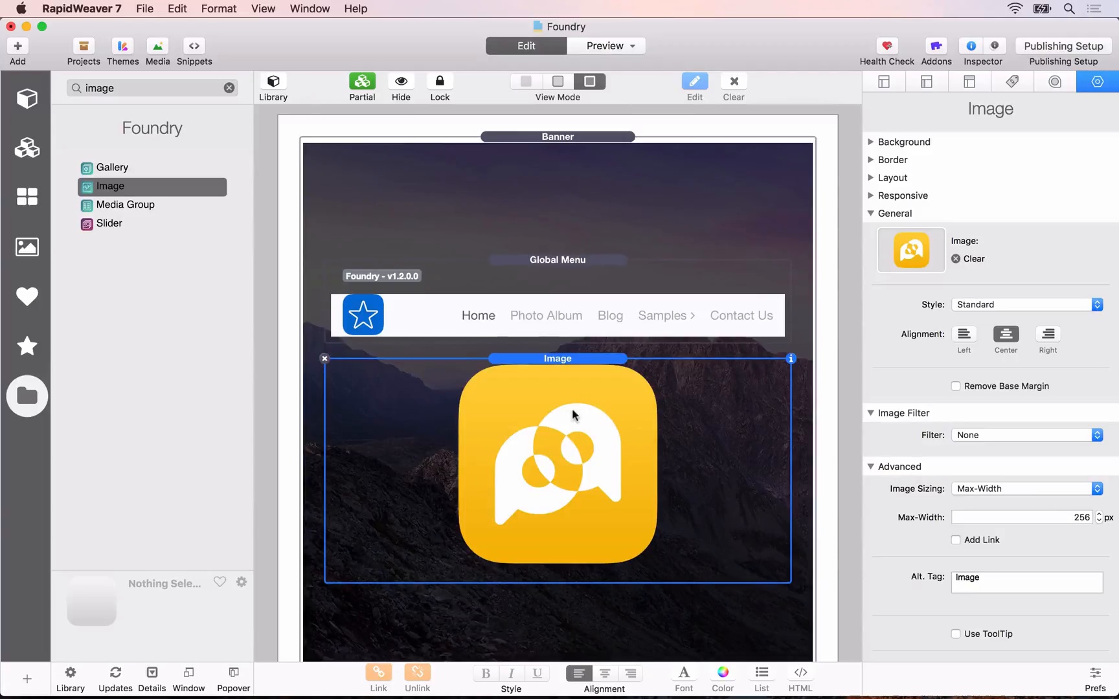
Step: Add a Header stack to the Banner, below the app icon image
scroll(573, 414, down, 2)
click(224, 89)
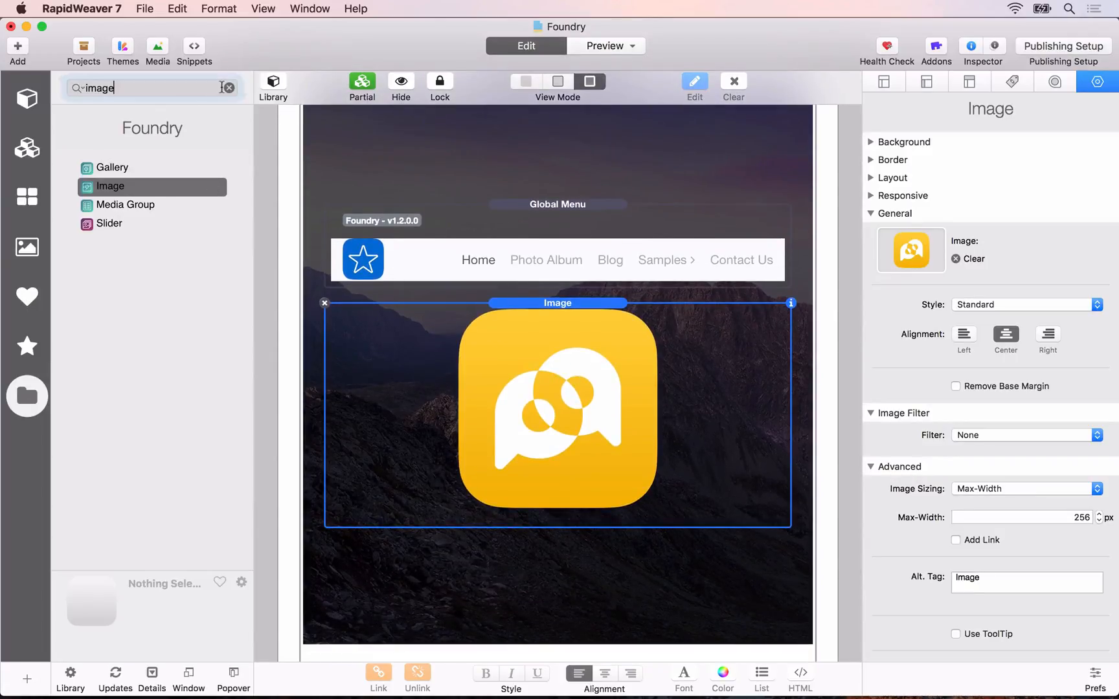
click(230, 88)
click(177, 84)
text(header)
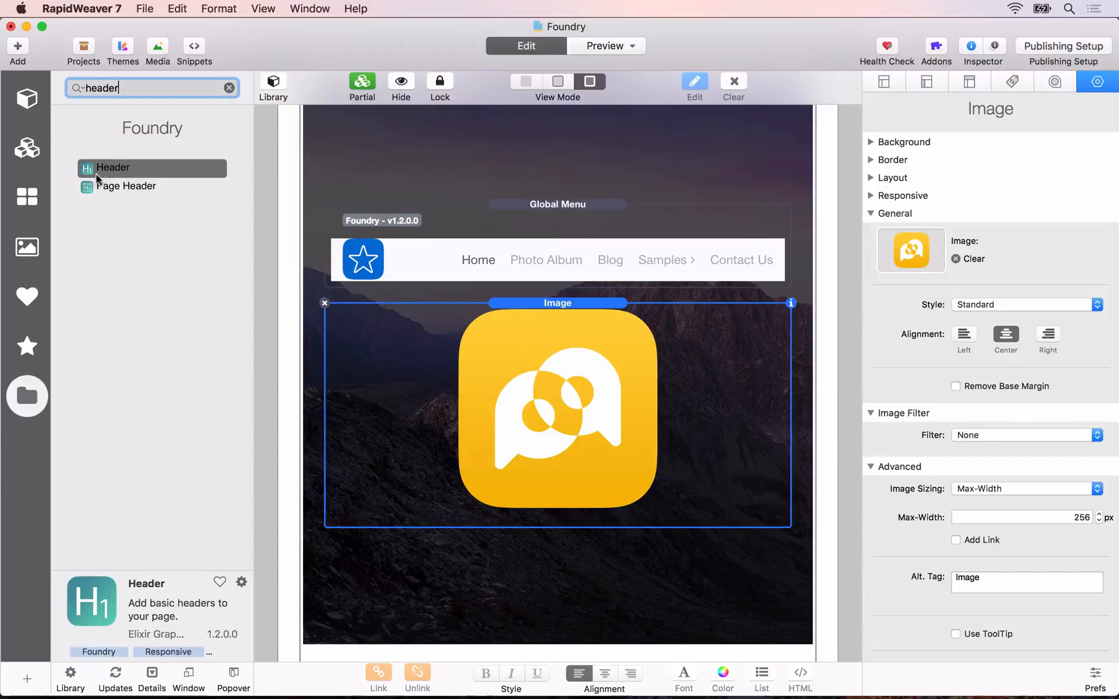
drag(96, 174, 512, 535)
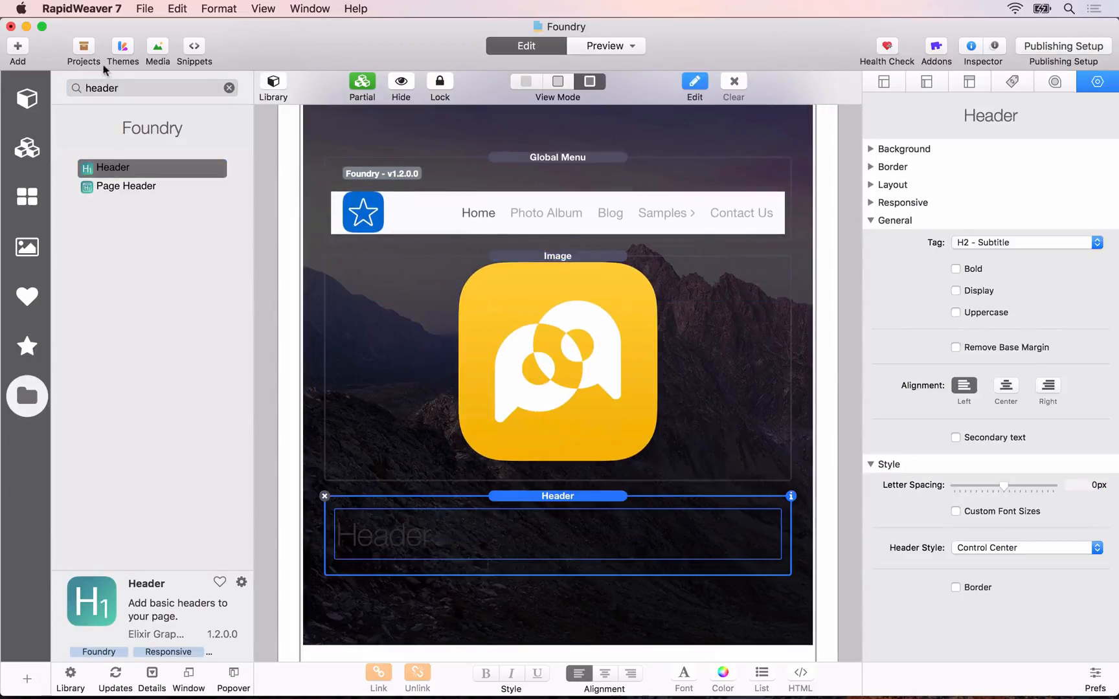
Step: Add a Paragraph stack to the Banner, below the Header stack
click(229, 88)
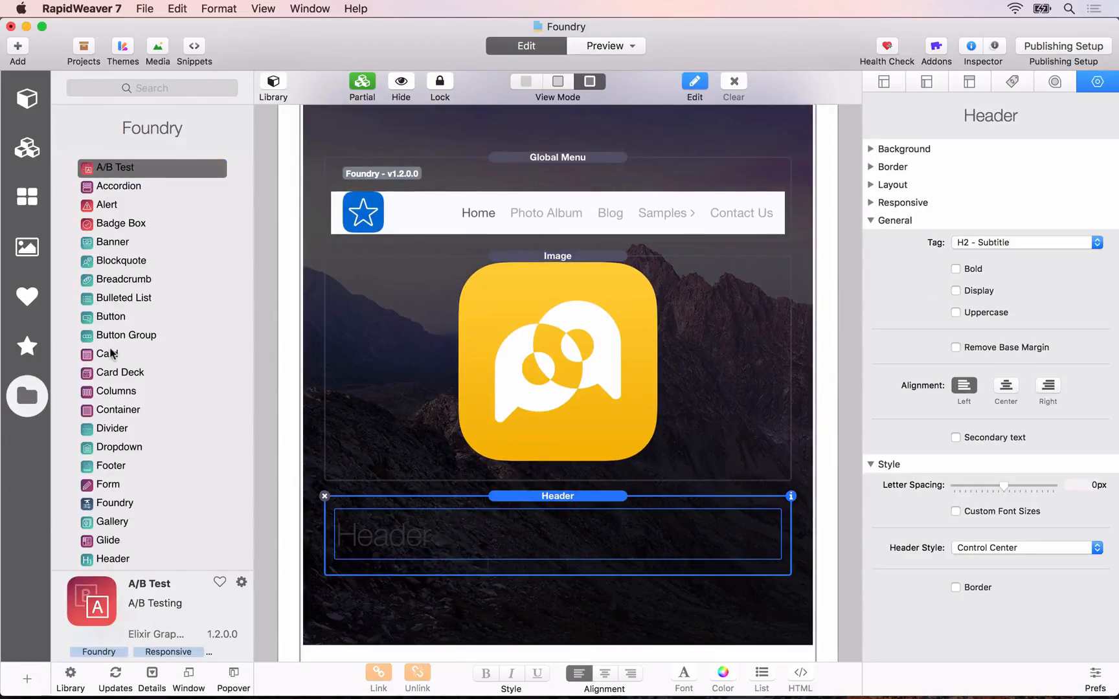
scroll(111, 353, down, 20)
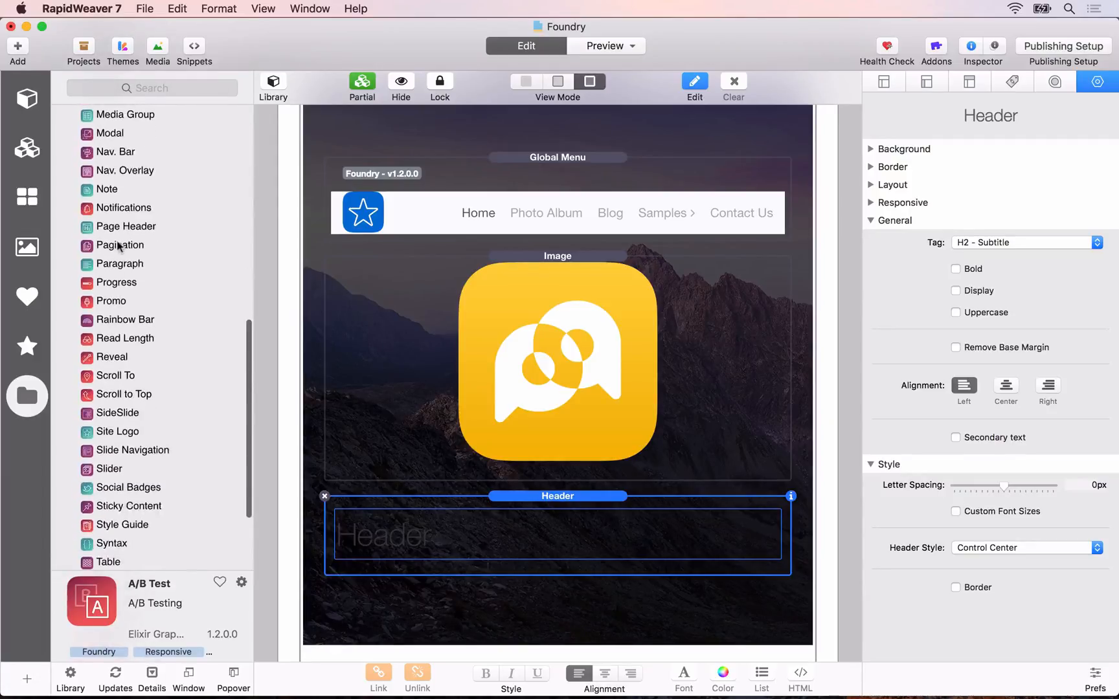
drag(104, 262, 528, 572)
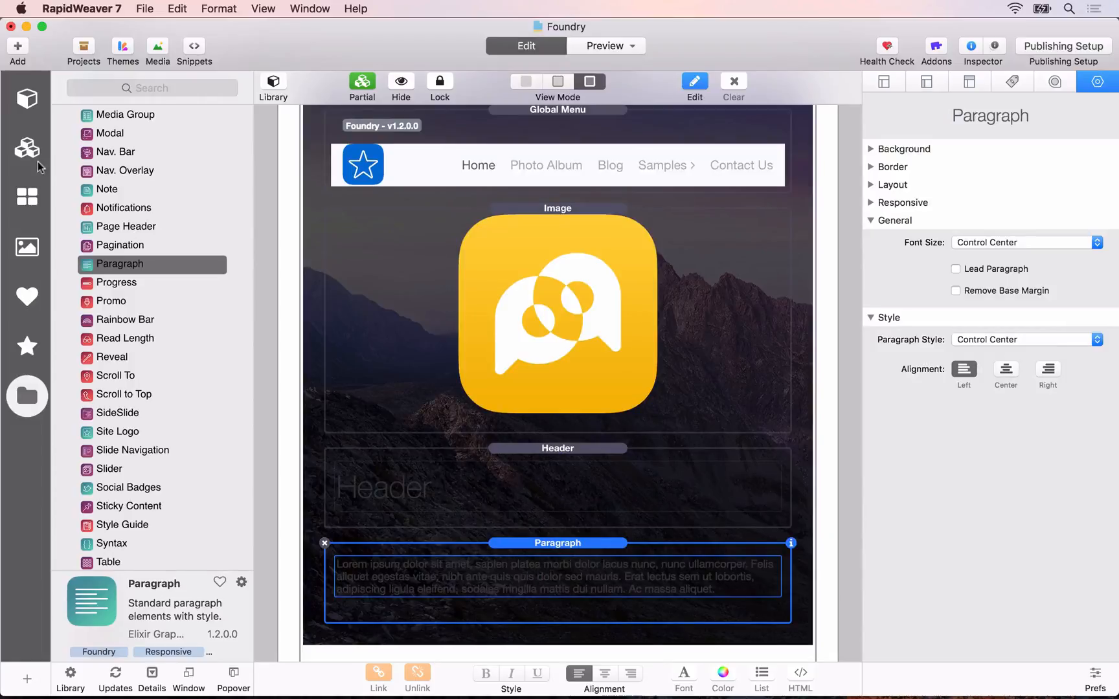
scroll(122, 231, up, 20)
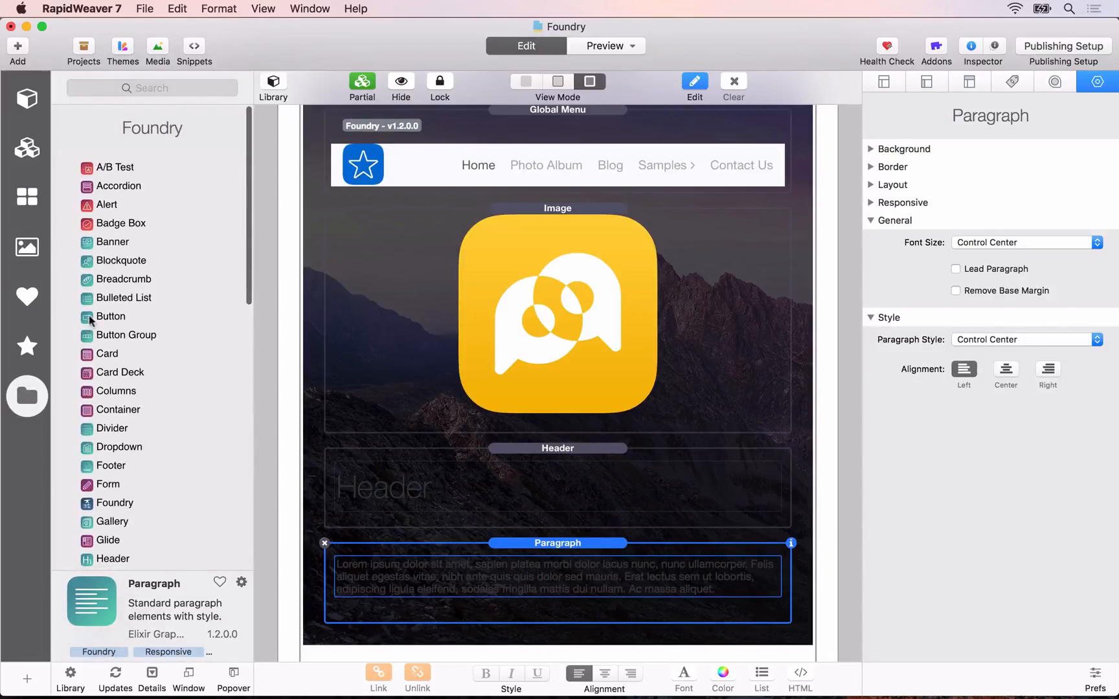
Step: Add a Button stack to the Banner, below the Paragraph stack
drag(91, 319, 508, 622)
scroll(532, 470, down, 3)
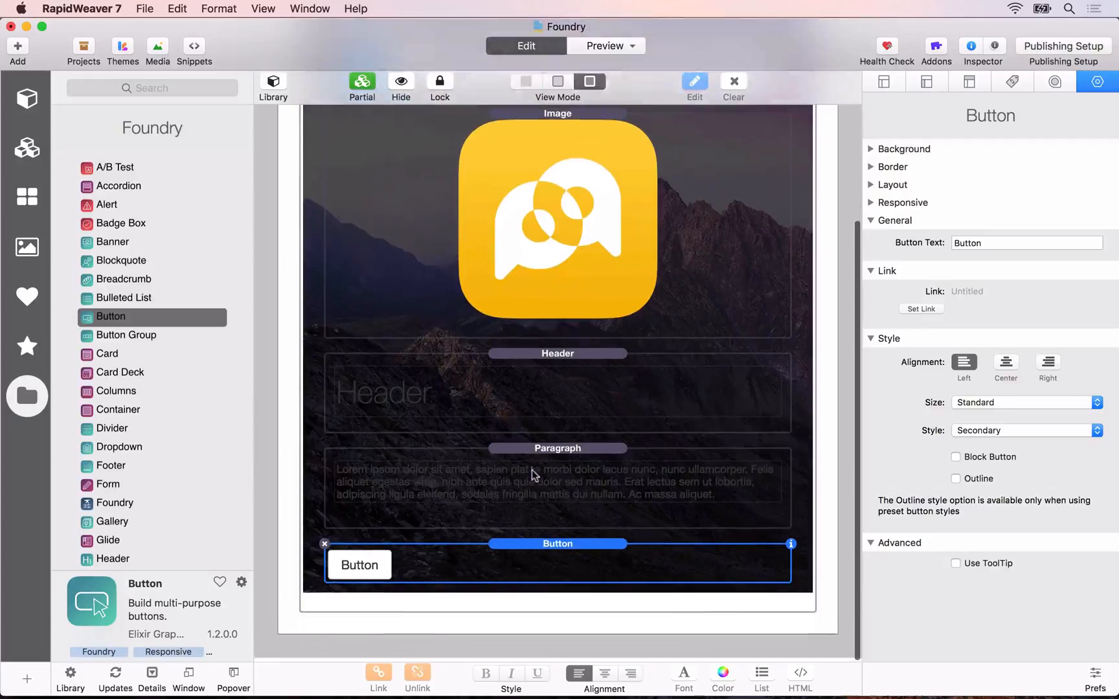
Step: Center-align the Header and Paragraph stacks in the Banner
click(536, 397)
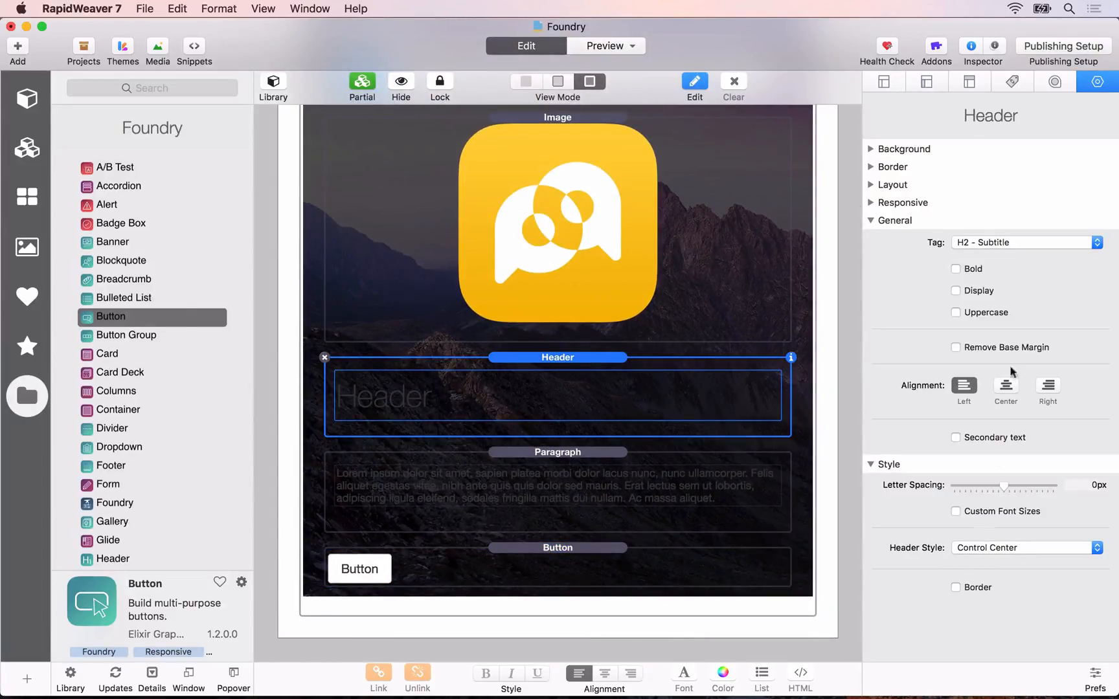
click(1006, 388)
click(656, 532)
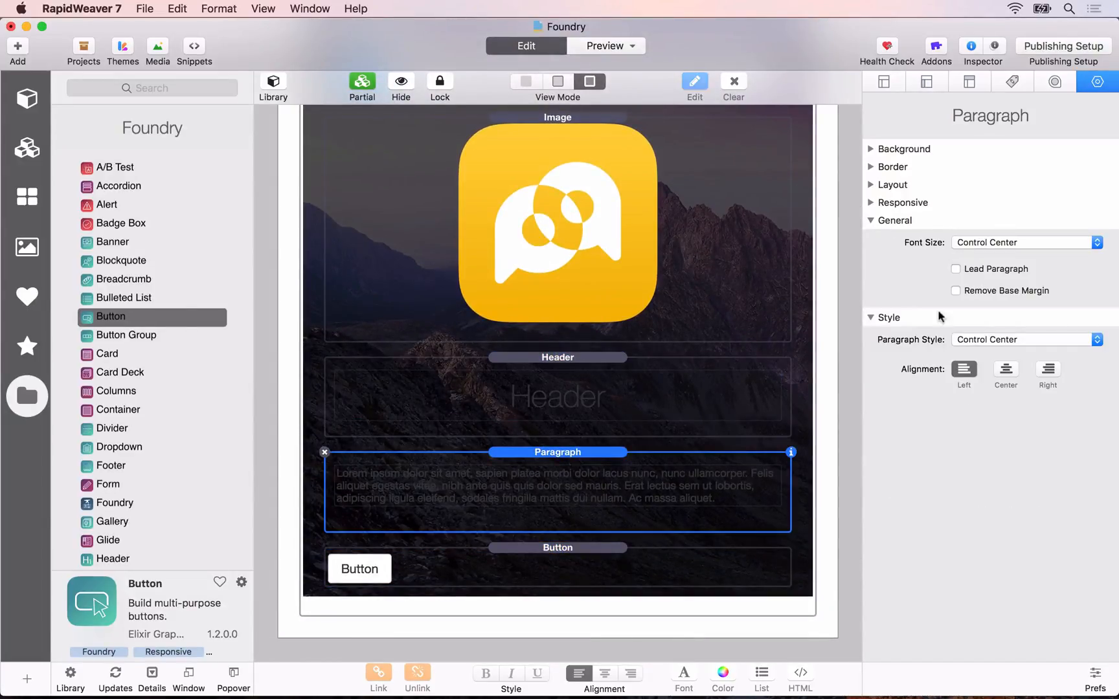
click(1008, 374)
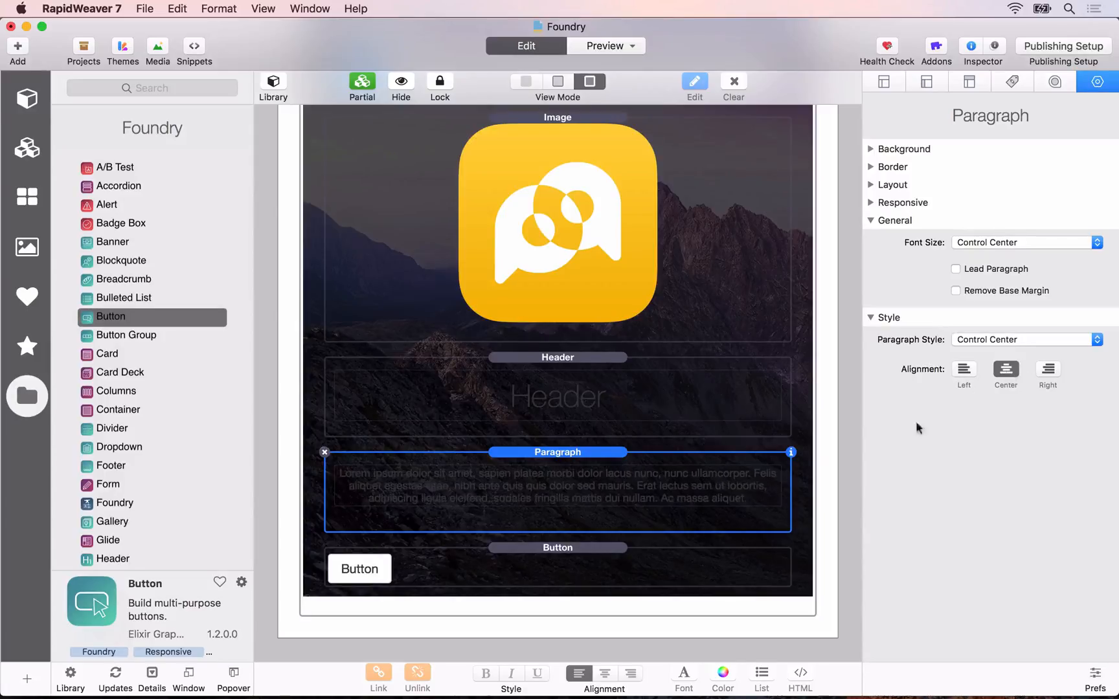
Step: Center the Banner's Button and change its style to Primary
click(660, 581)
click(1006, 374)
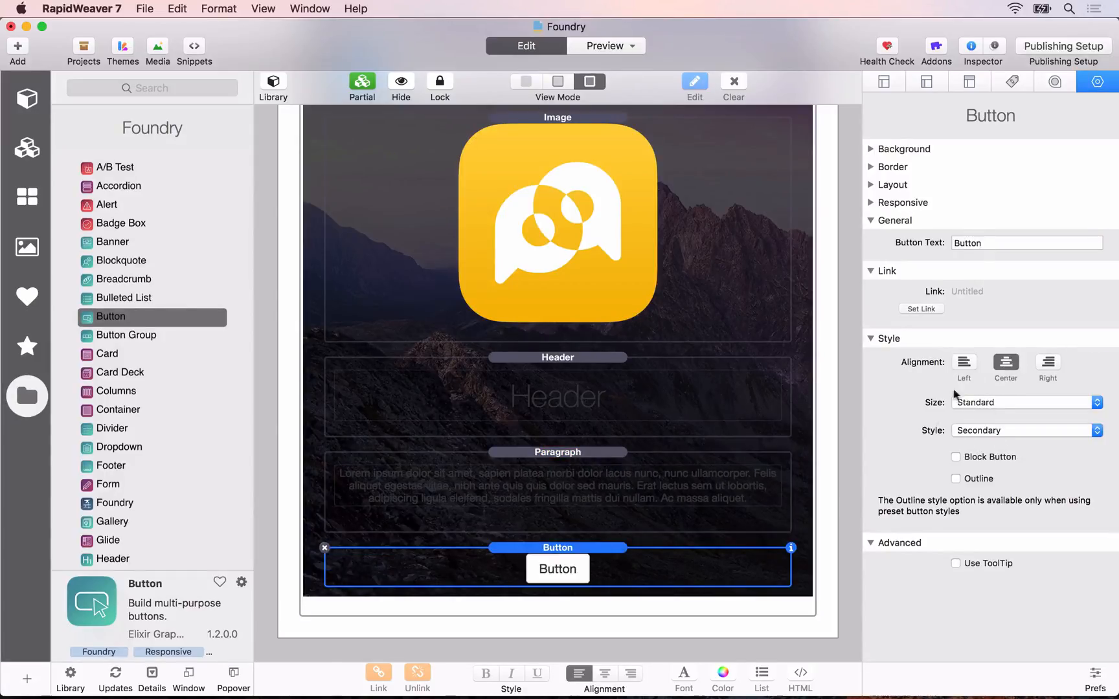
click(979, 429)
click(982, 418)
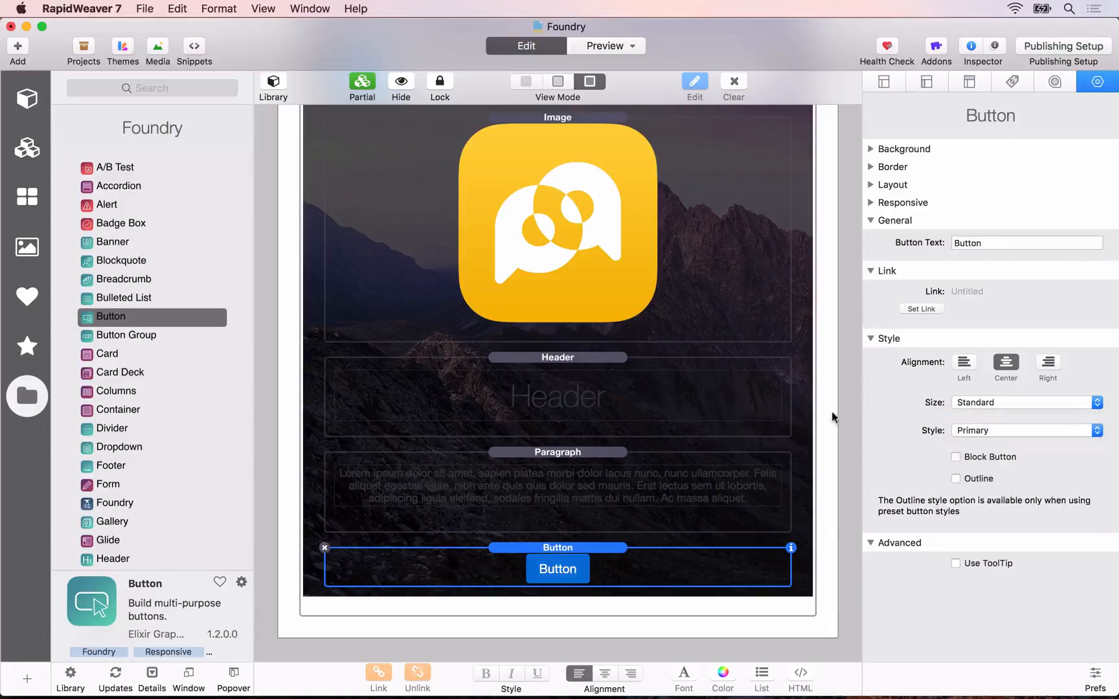
Step: Switch the Banner's Header style to Color Picker and make the header text white
click(580, 402)
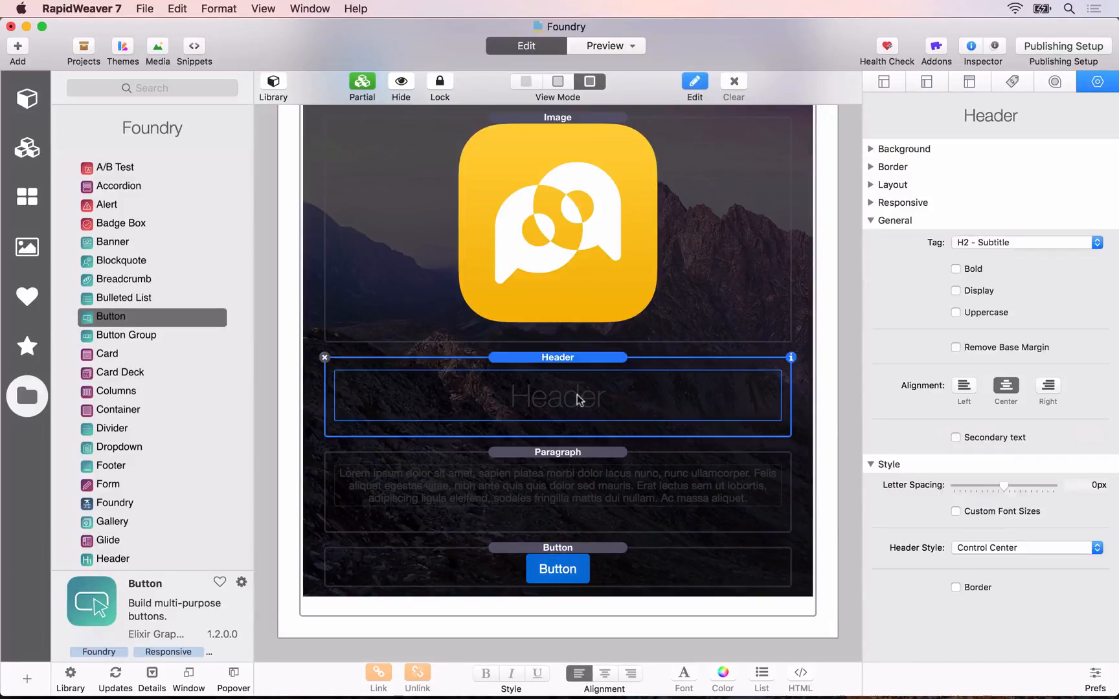
click(974, 551)
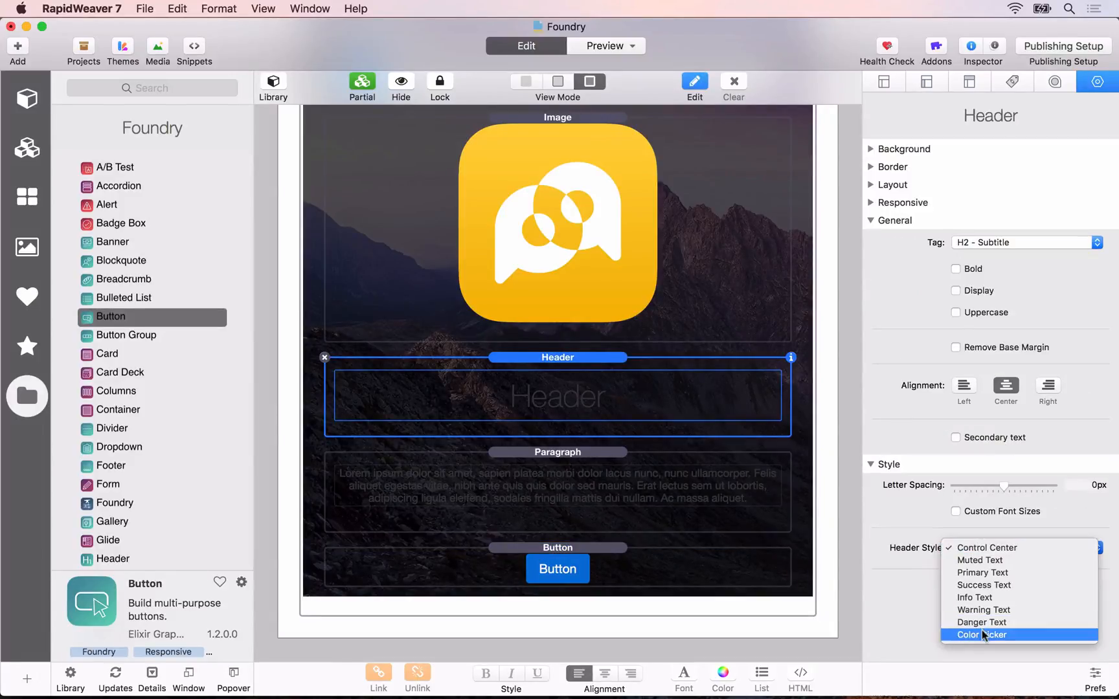
click(982, 632)
click(973, 577)
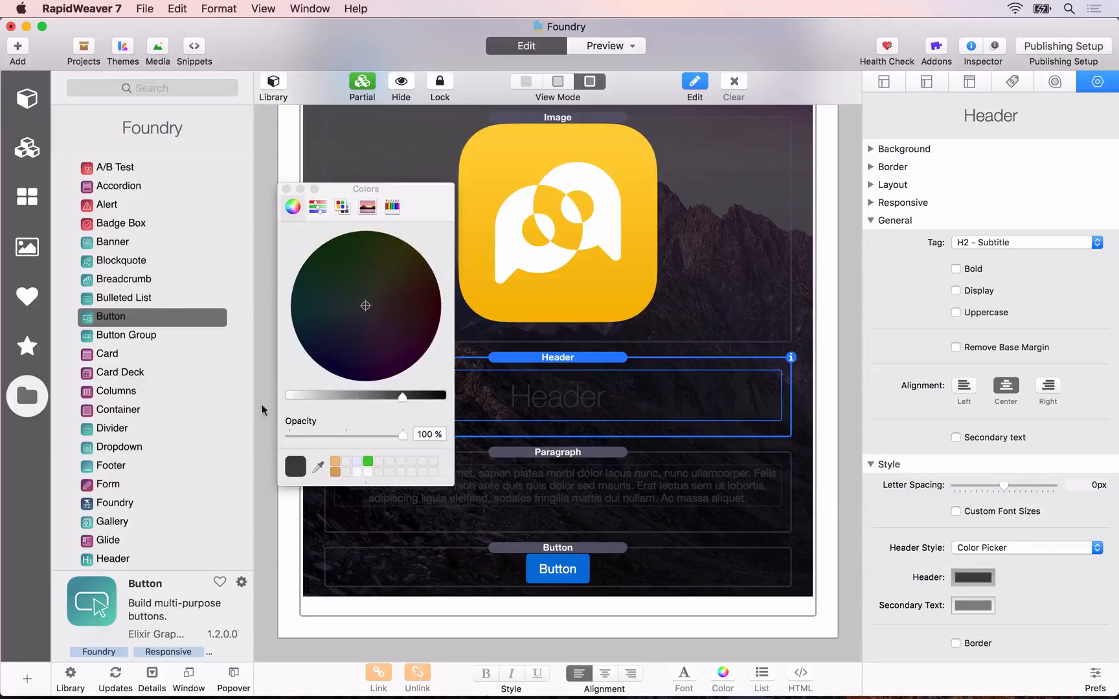
drag(299, 397, 289, 396)
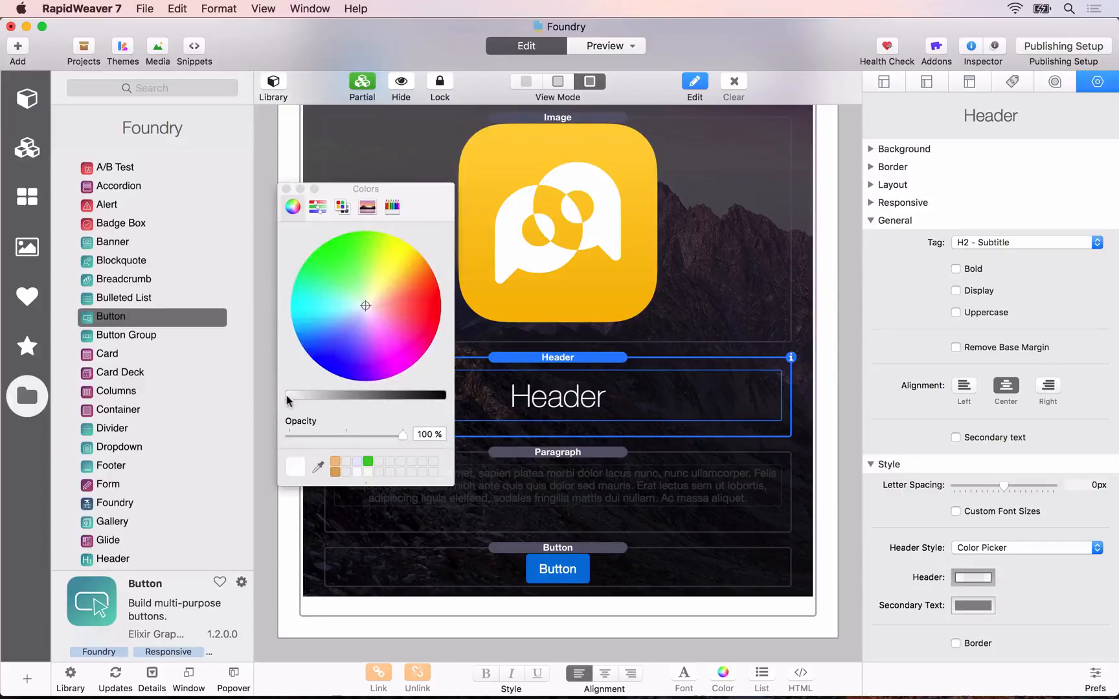
click(286, 189)
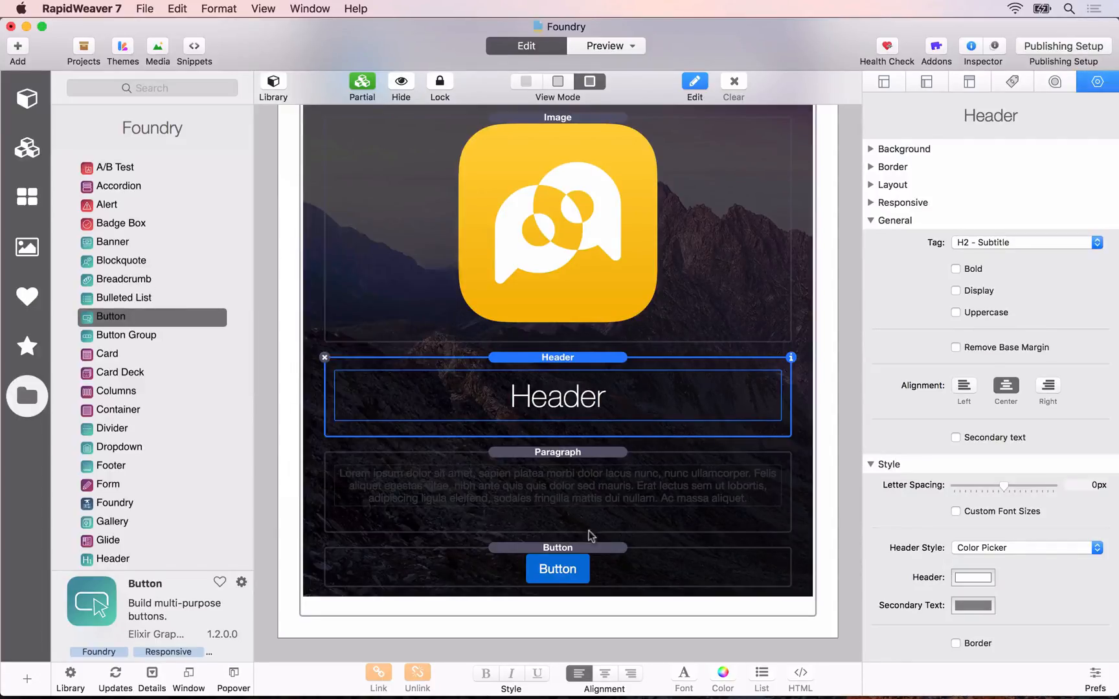
Step: Switch the Banner's Paragraph style to Color Pickers and make its text color white
click(582, 484)
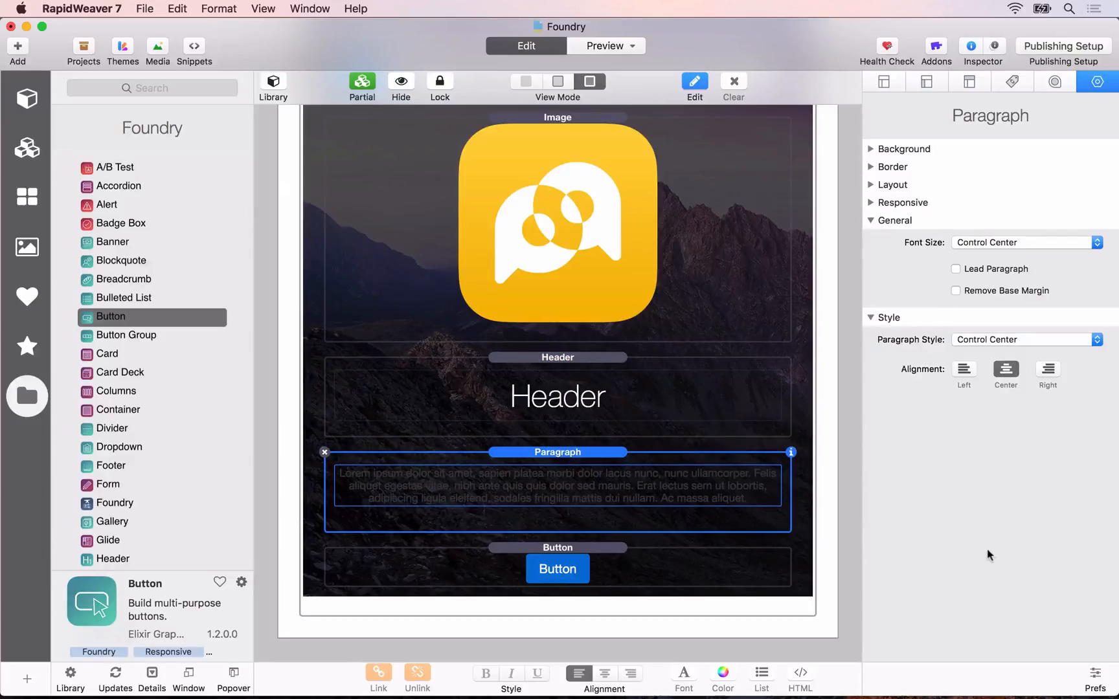
click(996, 334)
click(998, 426)
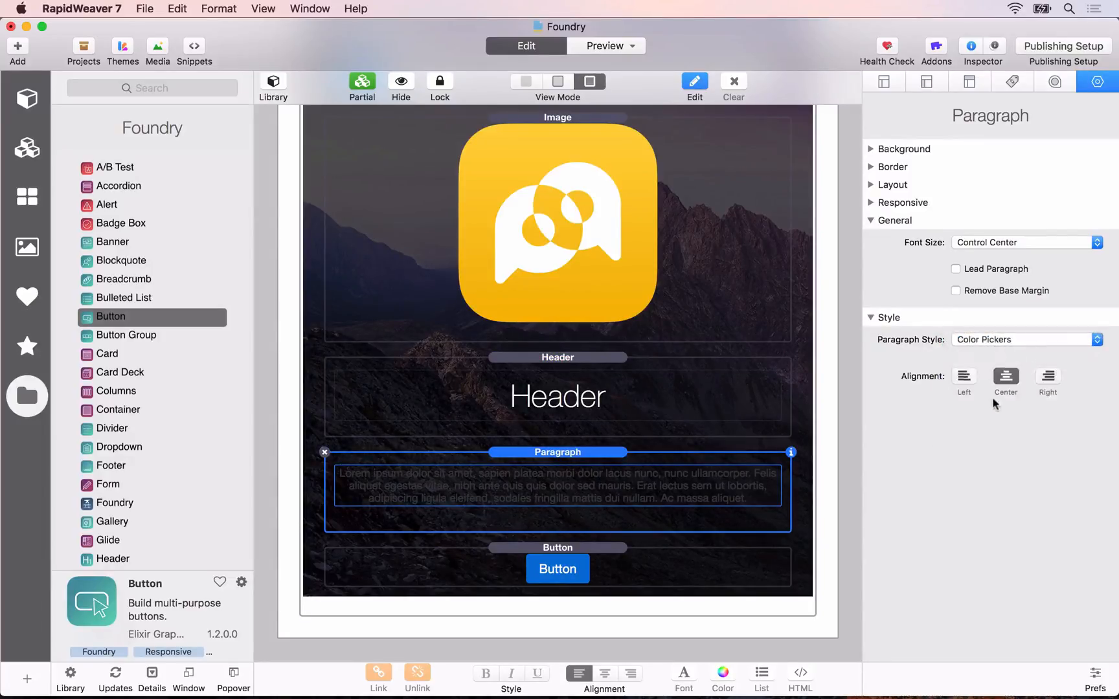
click(972, 371)
drag(300, 395, 285, 397)
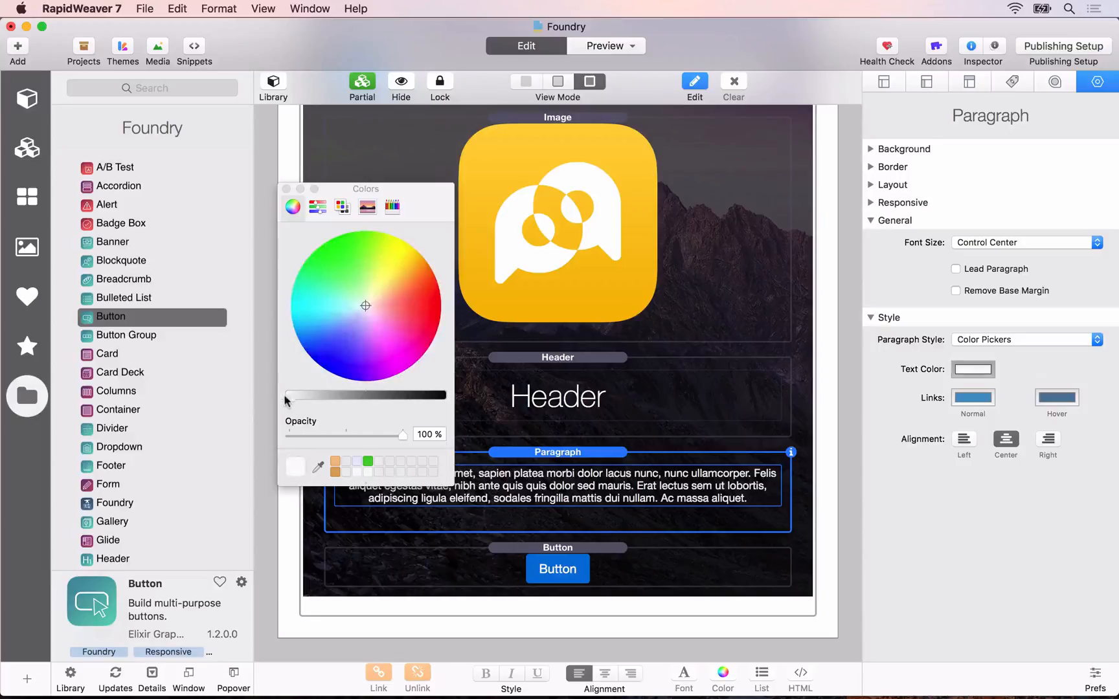
click(286, 188)
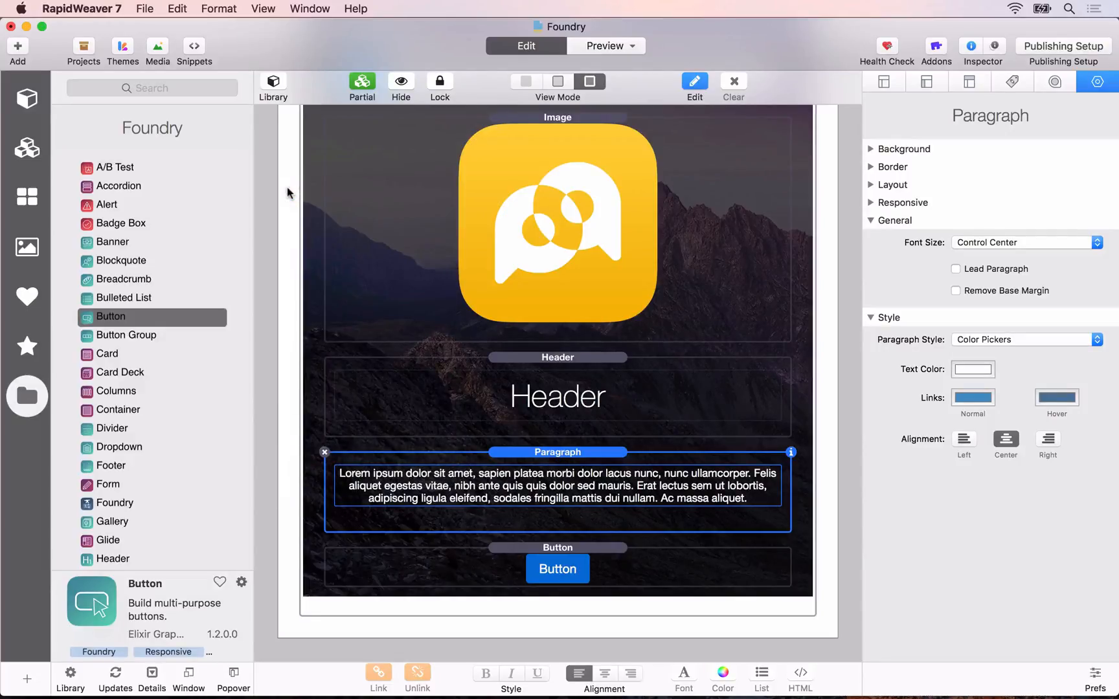
Step: Open the Copy text document from the Assets folder on the desktop and close the folder window
mouse_move(1118, 1)
click(1073, 53)
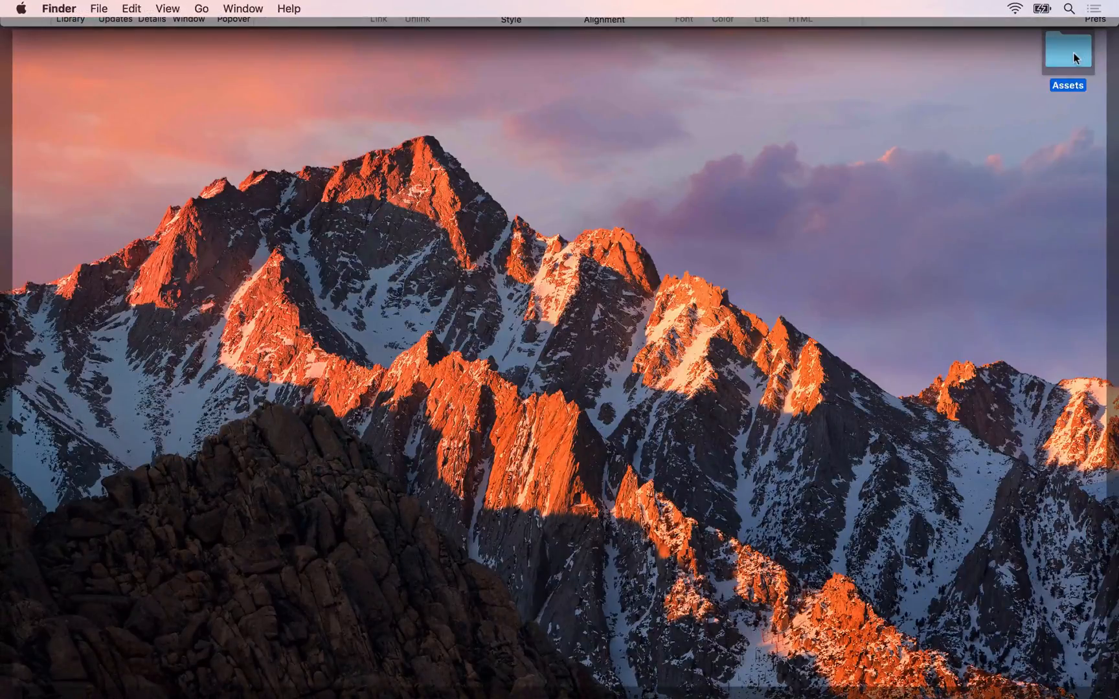
double_click(1073, 57)
double_click(564, 217)
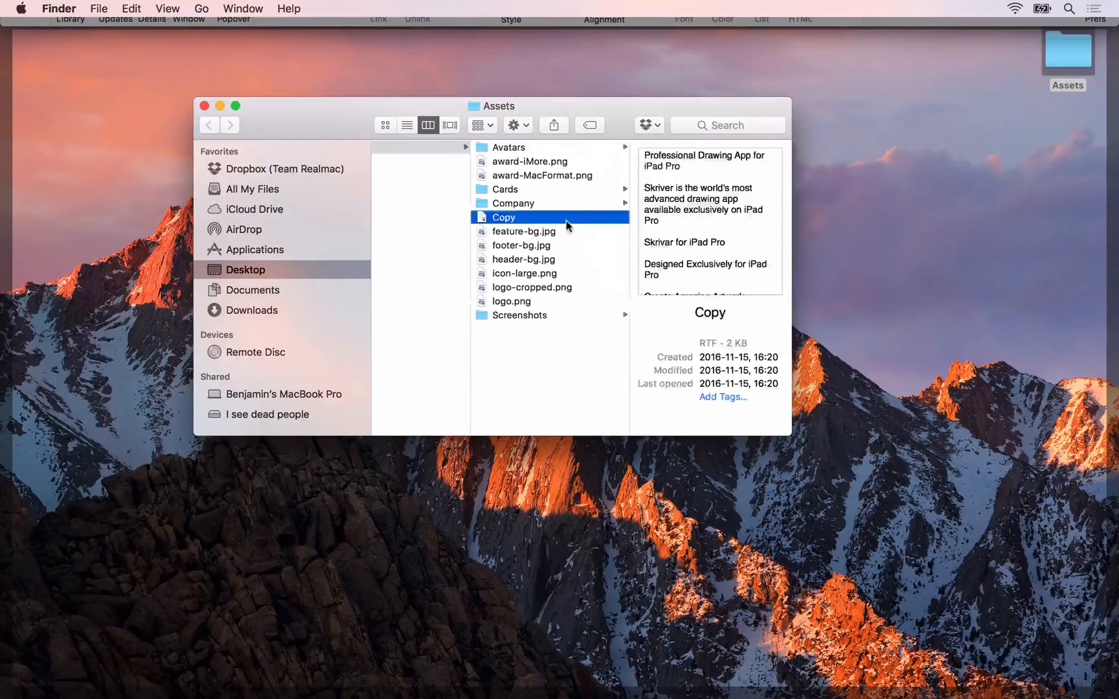
click(204, 107)
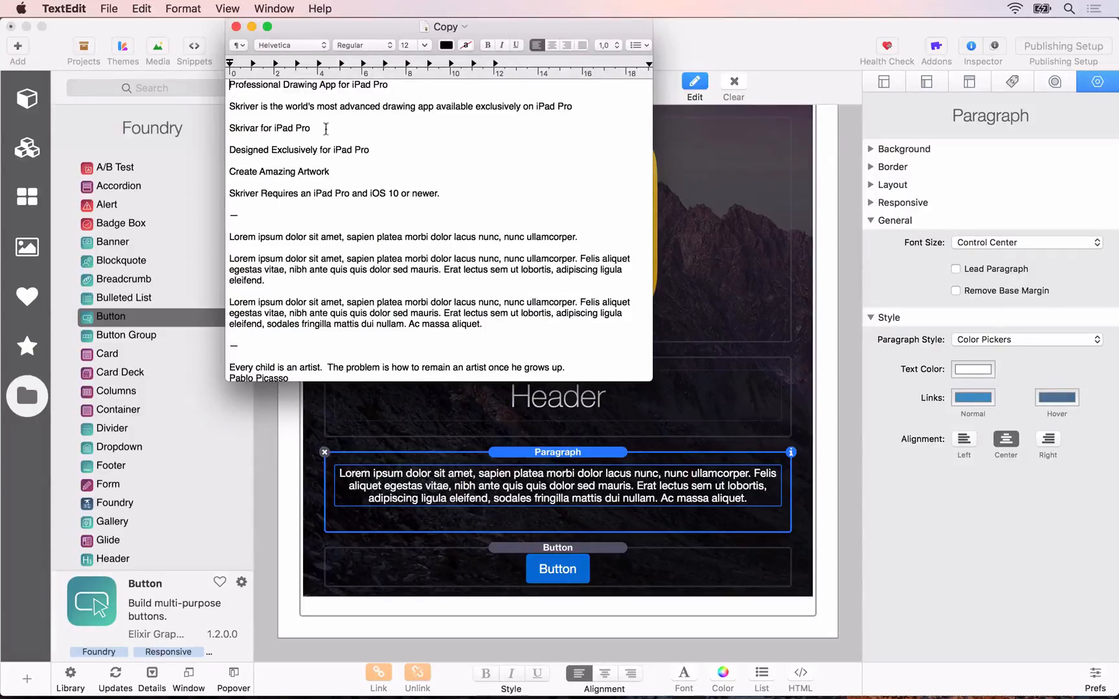
Step: Replace the Header's placeholder with the line "Skrivar for iPad Pro" from the Copy document
drag(314, 127, 234, 129)
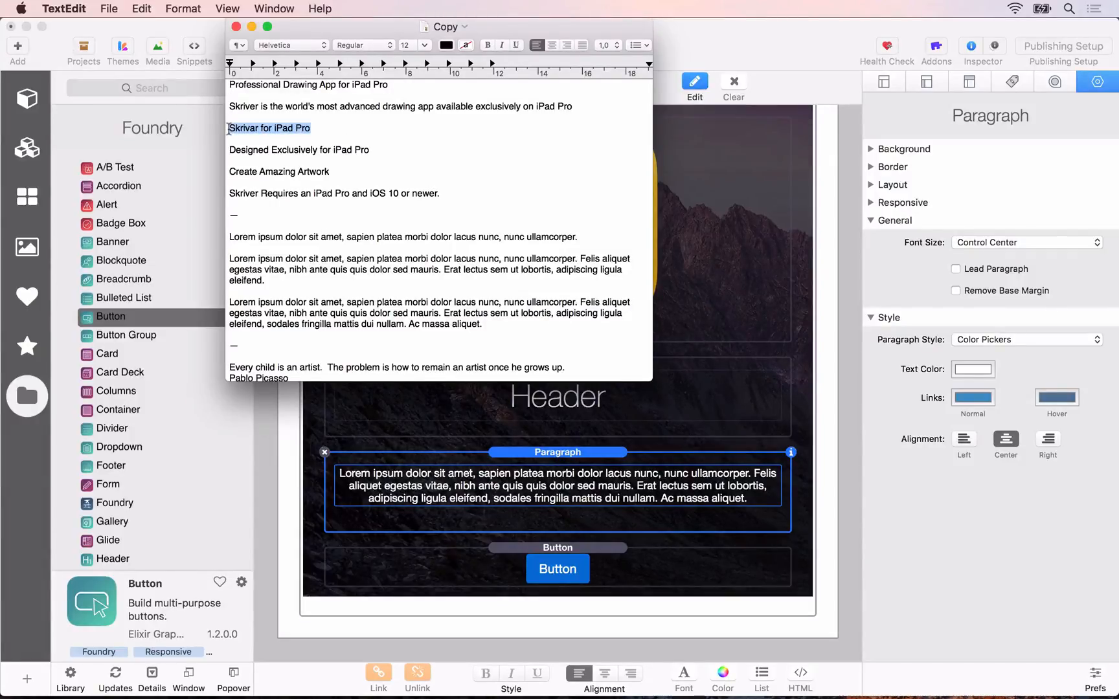
click(668, 365)
double_click(574, 405)
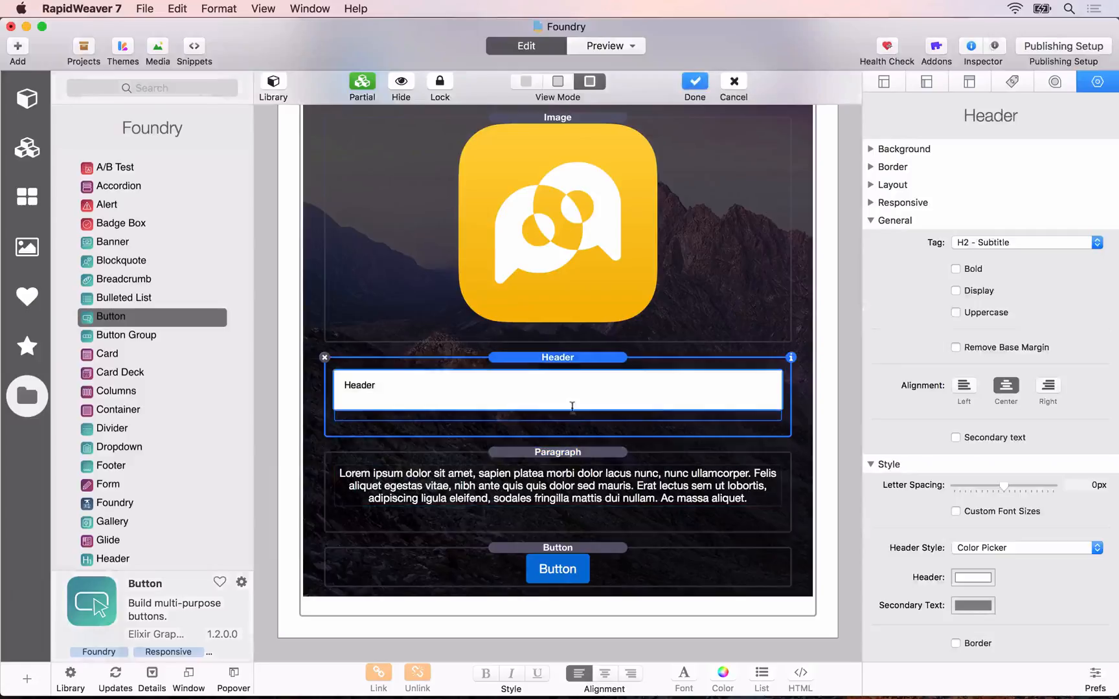
text(Skrivar for iPad Pro)
click(508, 457)
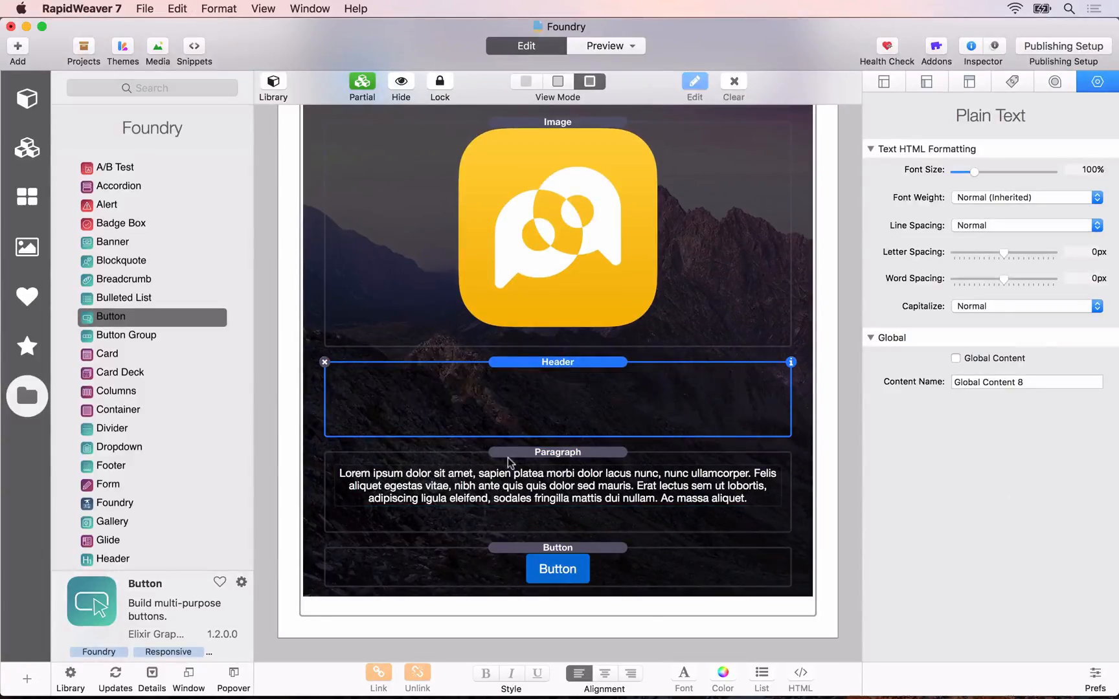
Step: Replace the Paragraph's placeholder with "Skriver is the world's most advanced drawing app available exclusively on iPad Pro" from the Copy document
key(super+Tab)
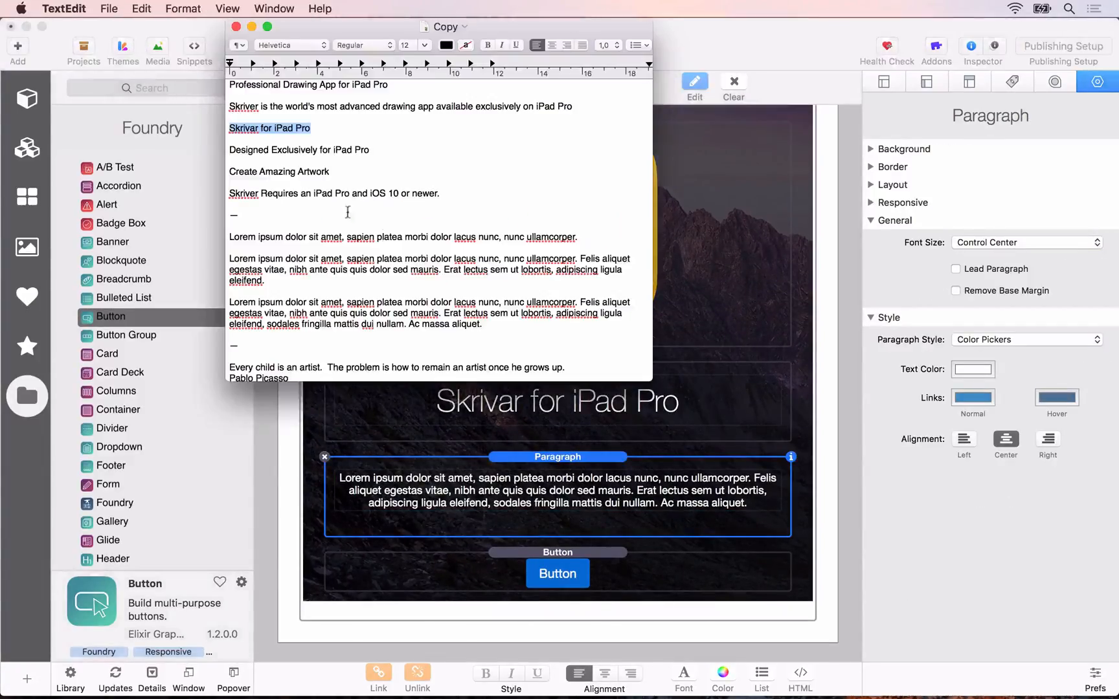
drag(586, 106, 205, 105)
key(super+c)
key(super+Tab)
double_click(472, 474)
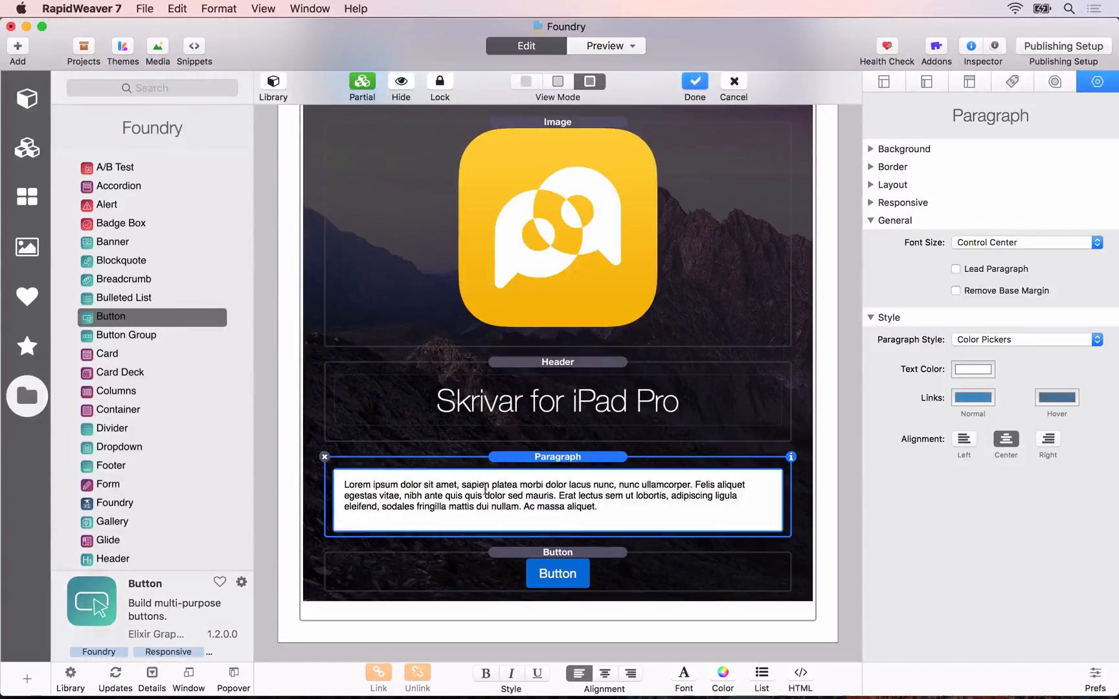
key(super+a)
key(super+v)
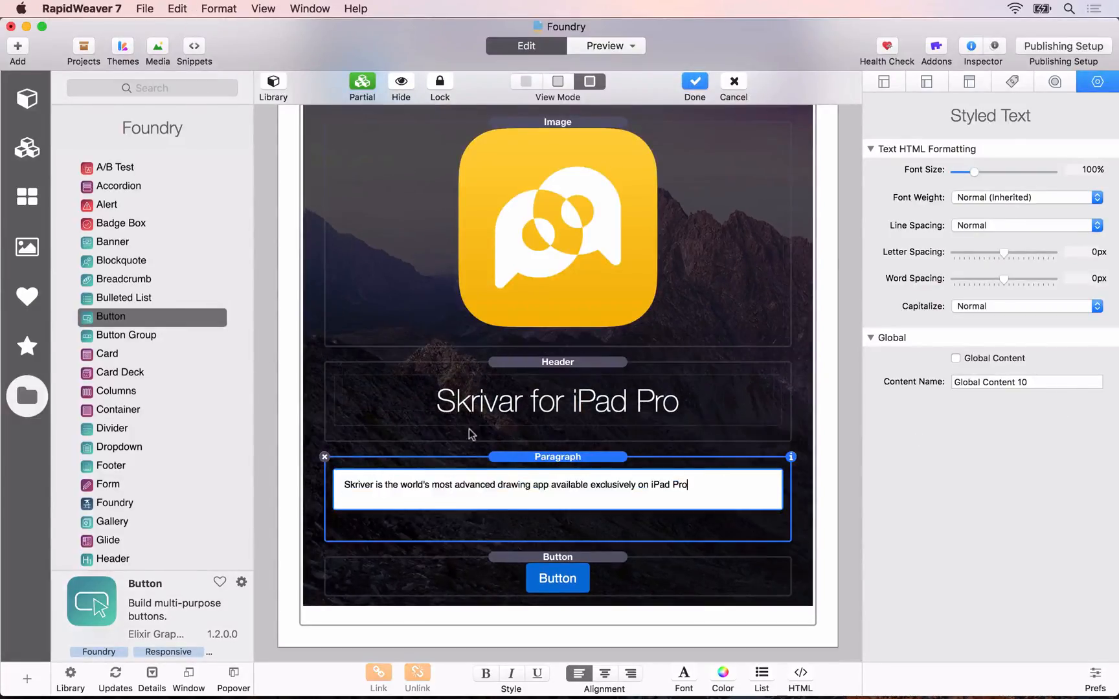
click(473, 434)
Step: Enable the Lead Paragraph option for the Banner's Paragraph stack
click(505, 480)
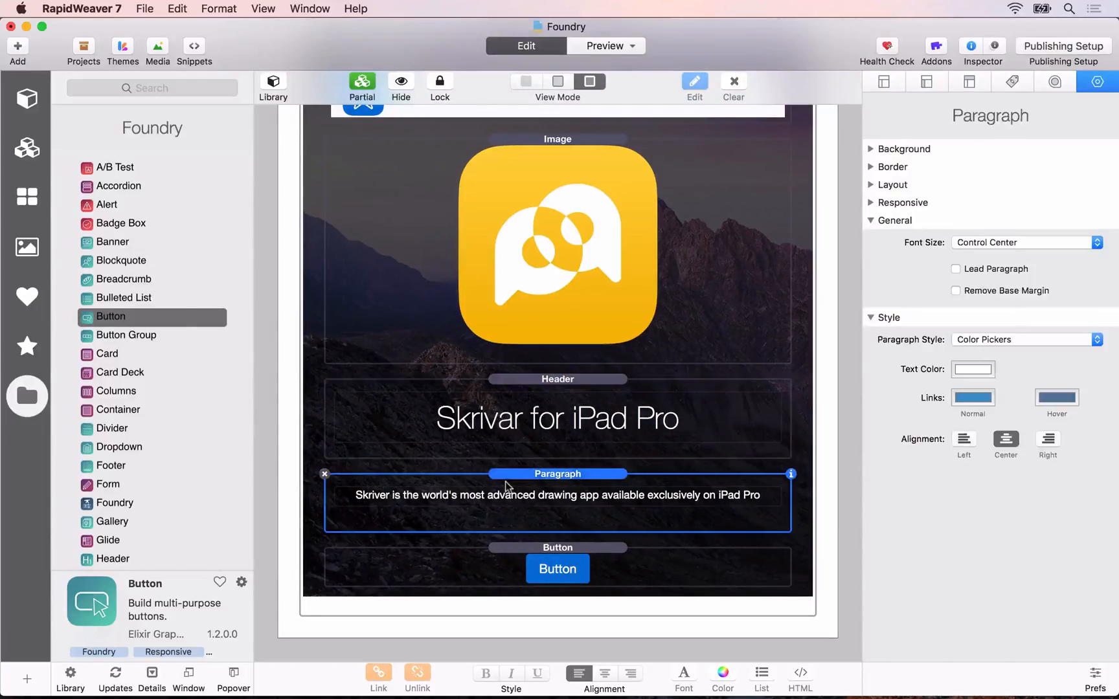
click(956, 270)
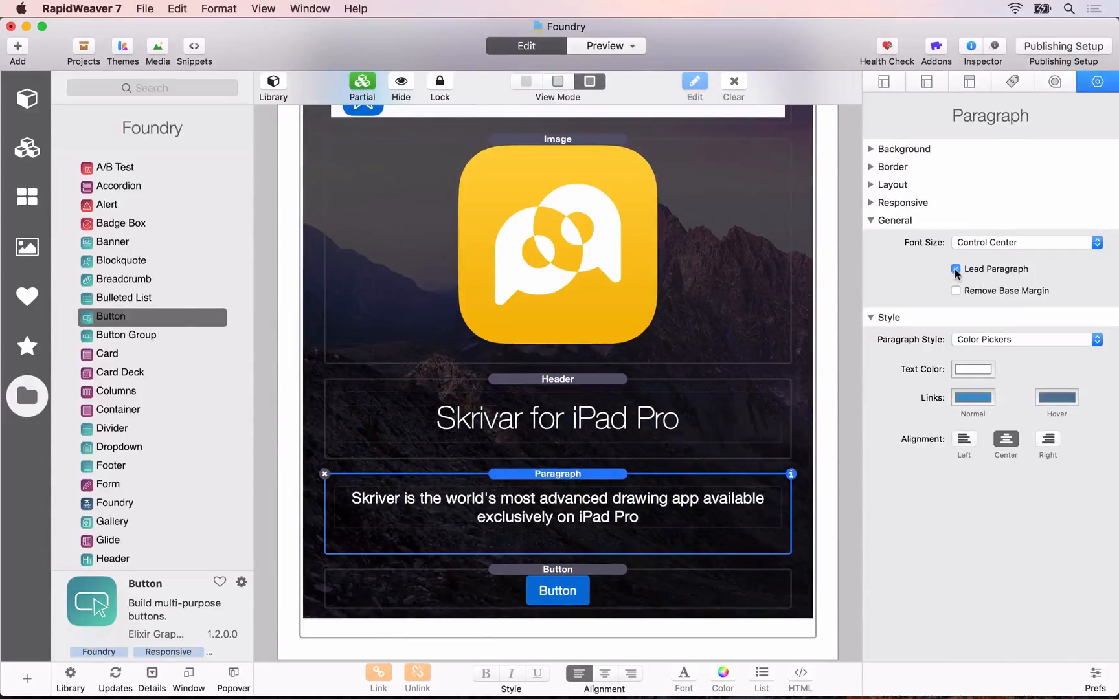
scroll(564, 440, down, 2)
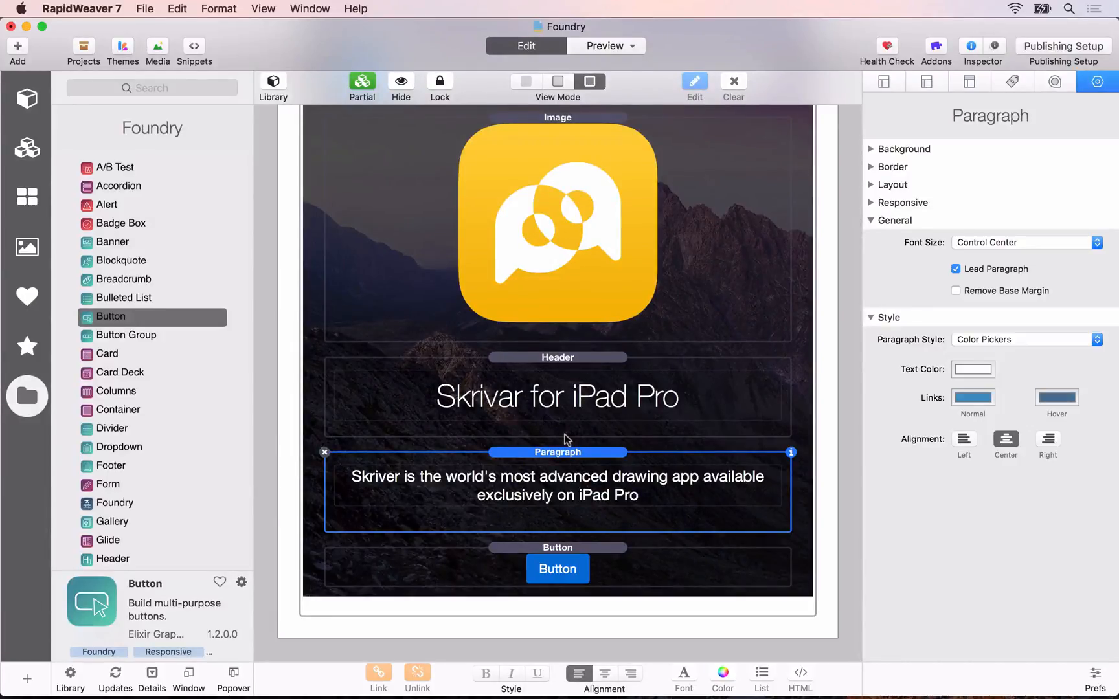
Step: Switch to Safari and examine the finished Skriver page's banner on rapidweaverfoundry.com, down to the iPad Pro and iOS requirements line
key(super+Tab)
key(super+Tab)
key(super+Tab)
key(super+Tab)
key(super+Tab)
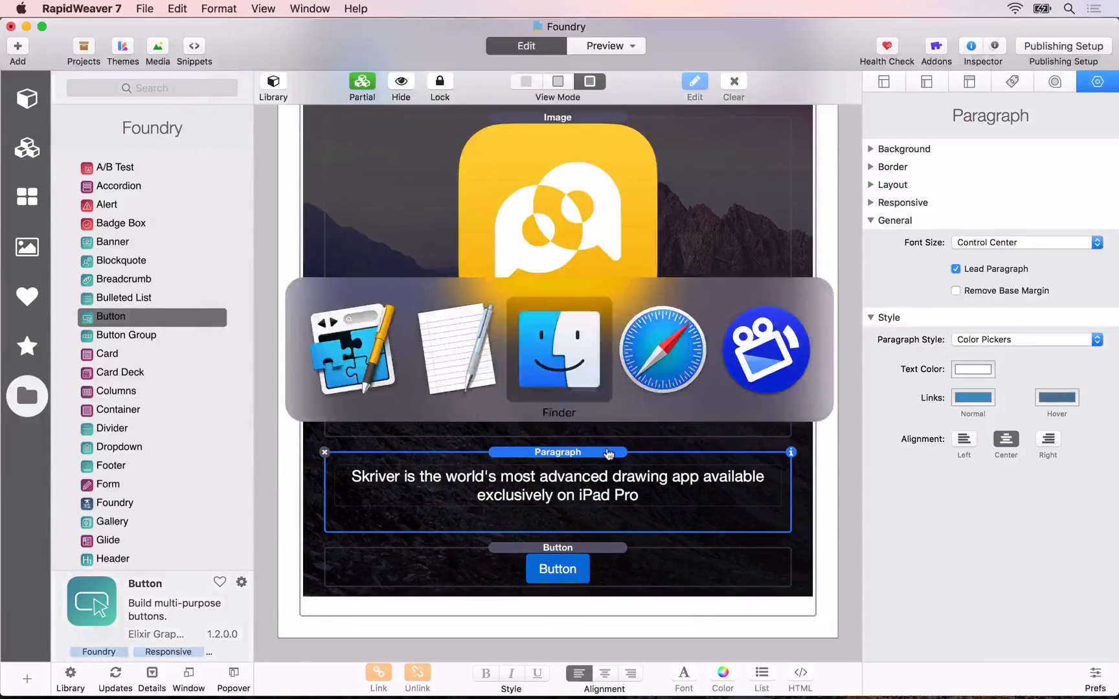
click(765, 57)
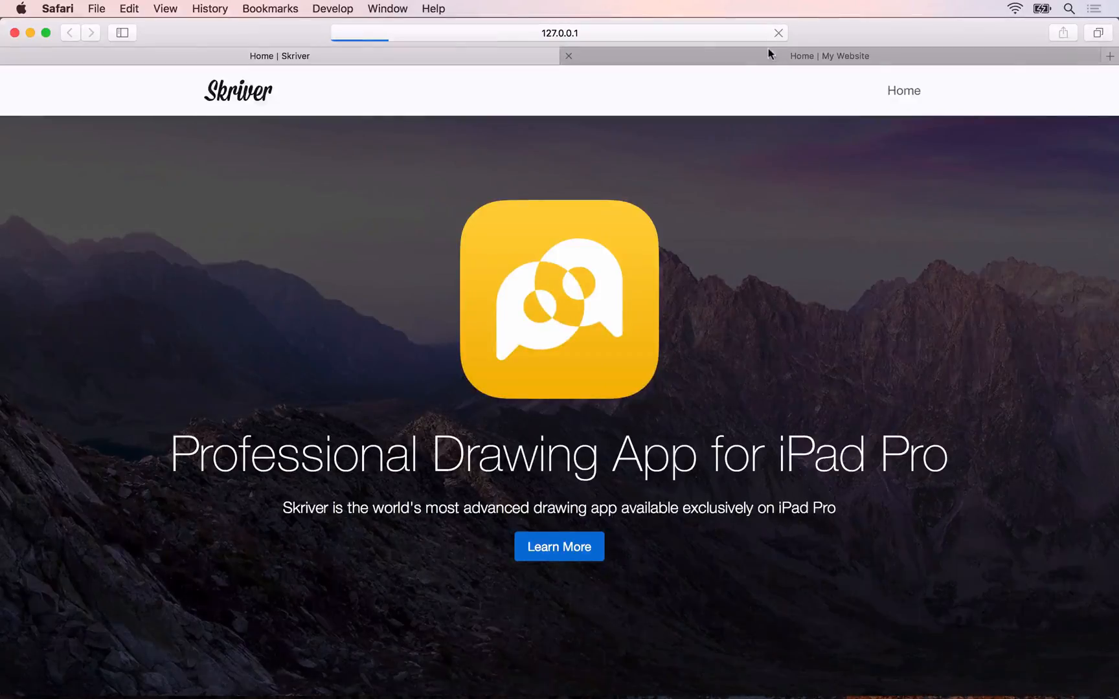
scroll(670, 171, up, 3)
scroll(668, 166, up, 5)
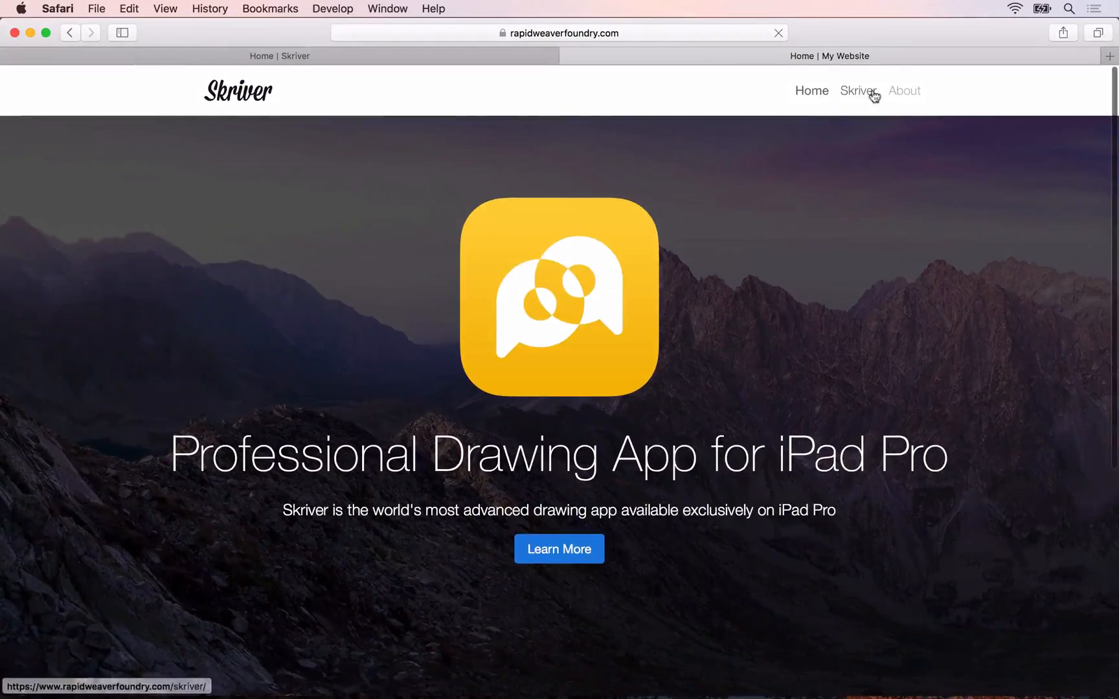
click(861, 92)
scroll(327, 415, down, 5)
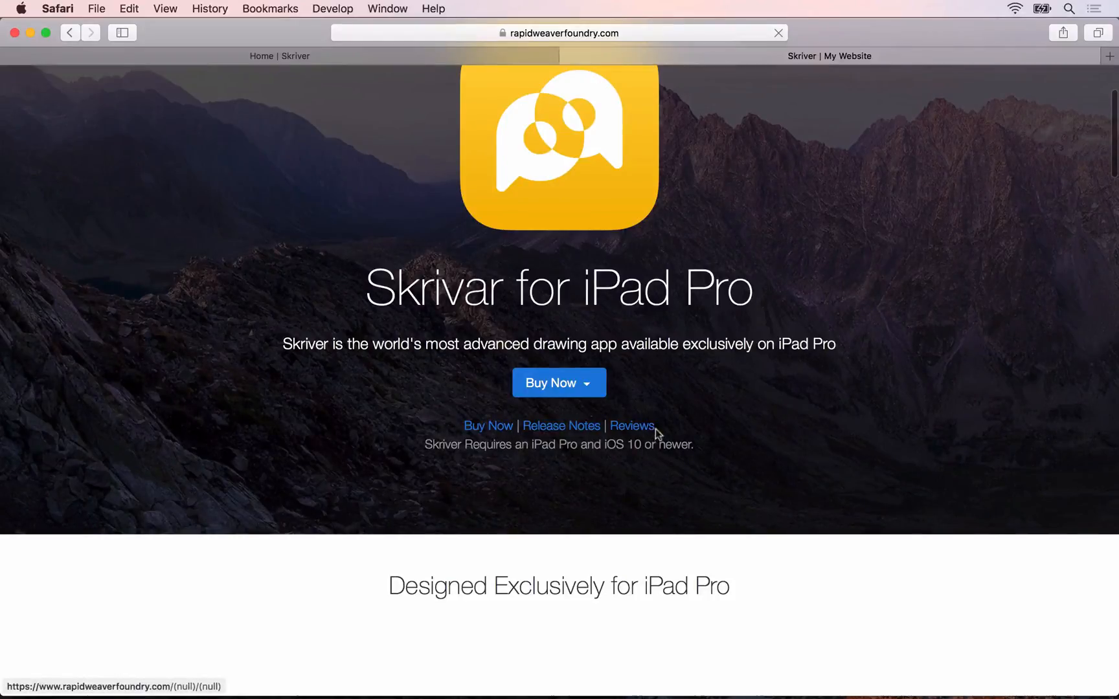
triple_click(422, 447)
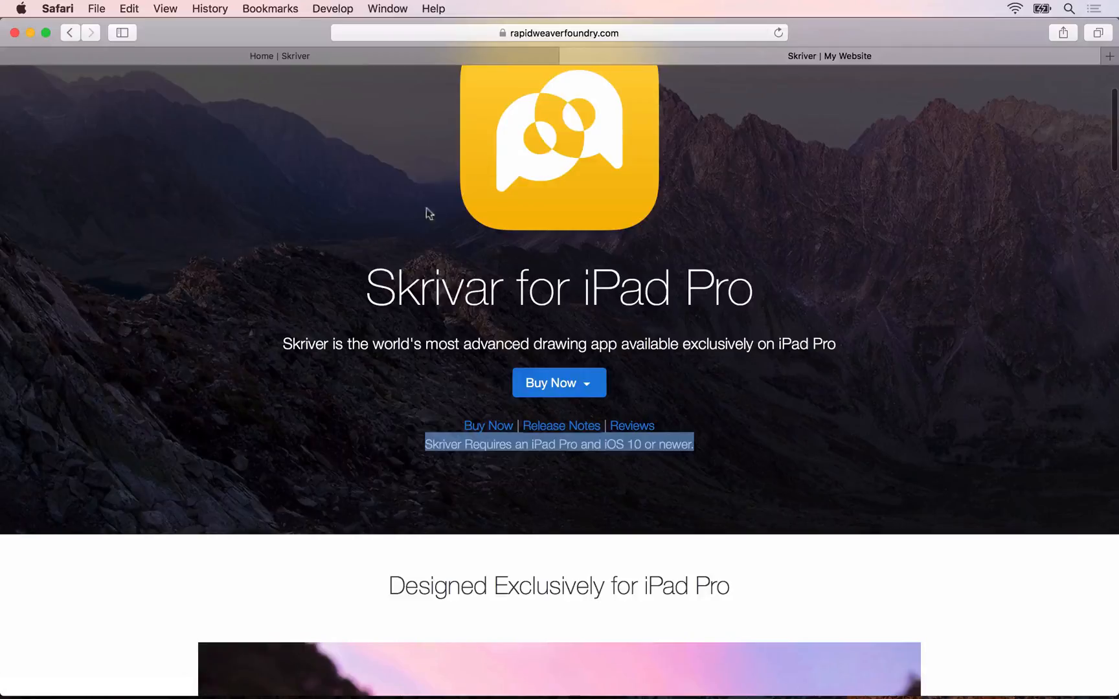
Step: Switch back to RapidWeaver, look through the Home page's stacks down to the footer columns, and return to the Skriver page
key(super+Tab)
scroll(413, 367, down, 10)
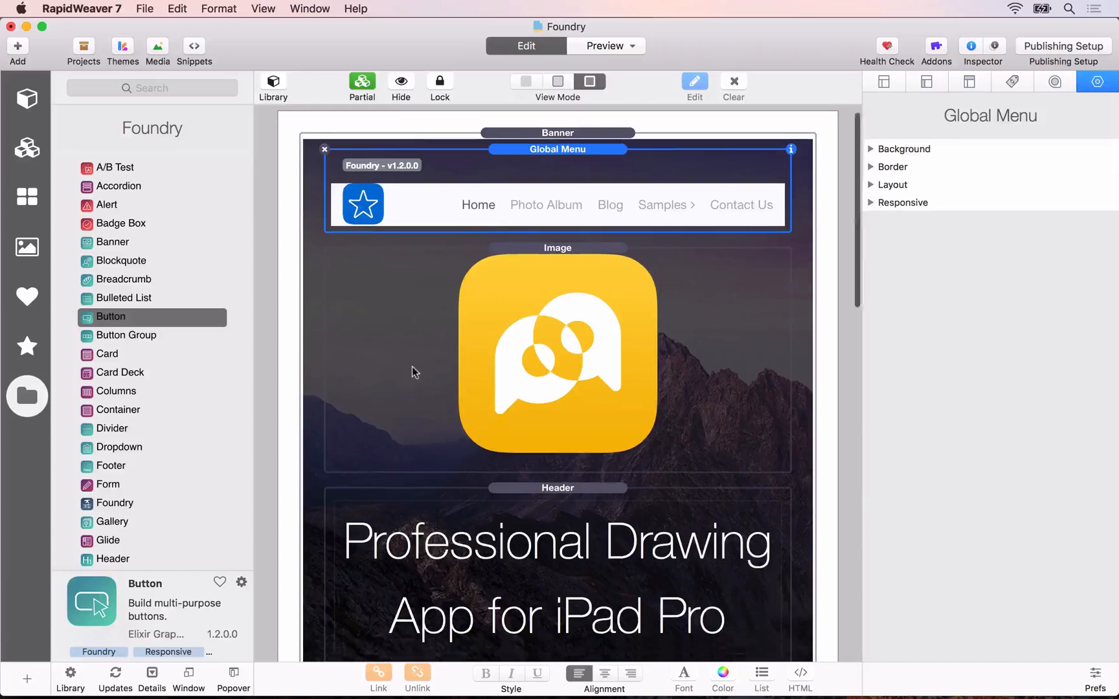
click(421, 405)
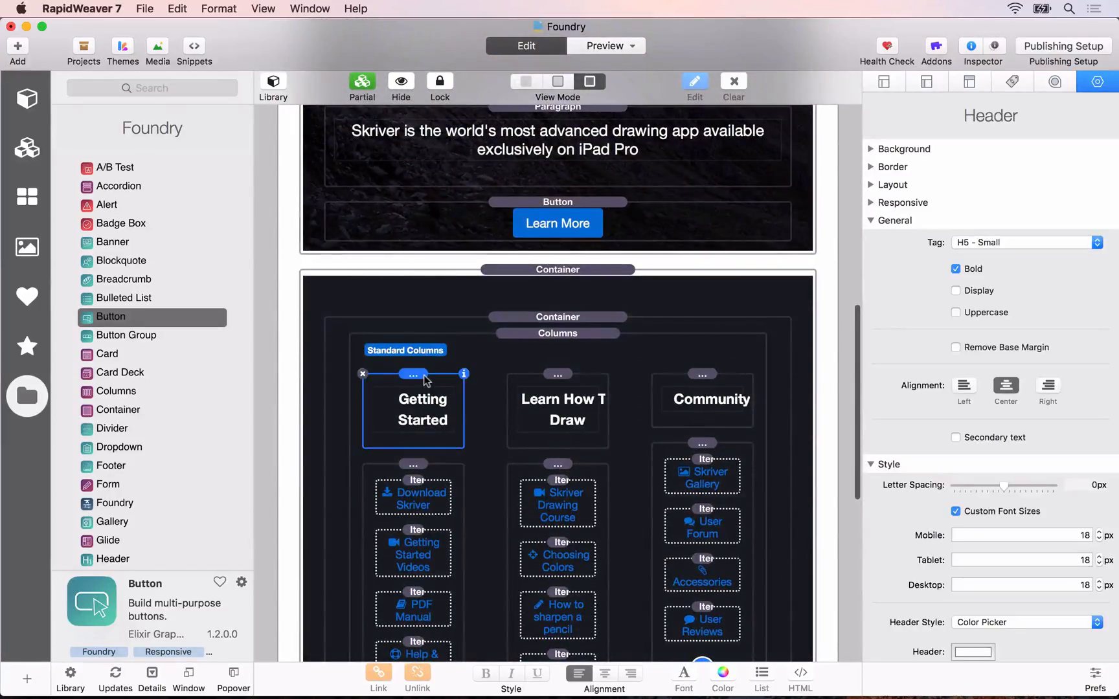
key(ctrl+super+s)
click(77, 136)
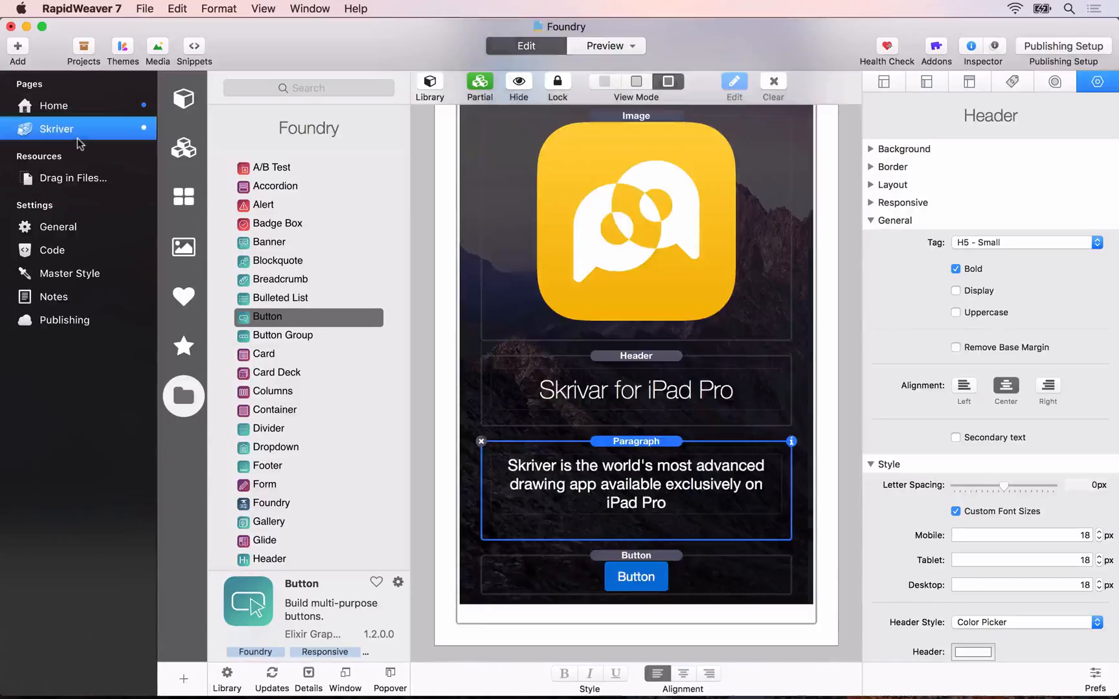
Step: Hide the page sidebar and paste a copy of the lead Paragraph stack beneath the Button in the Banner
key(ctrl+super+s)
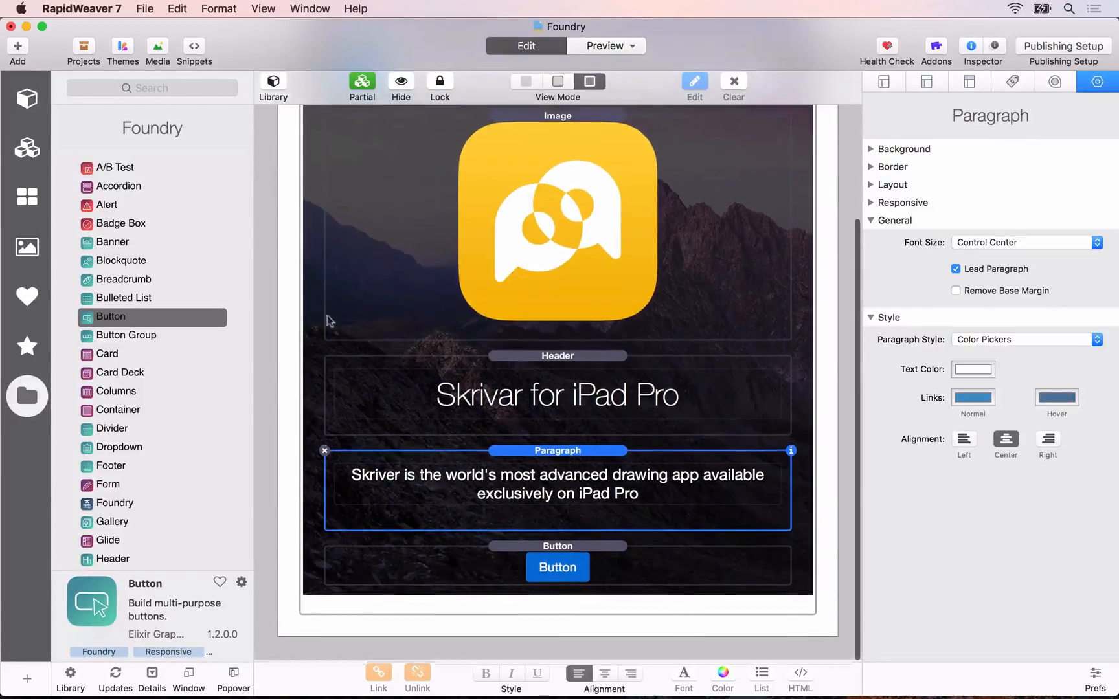
key(Delete)
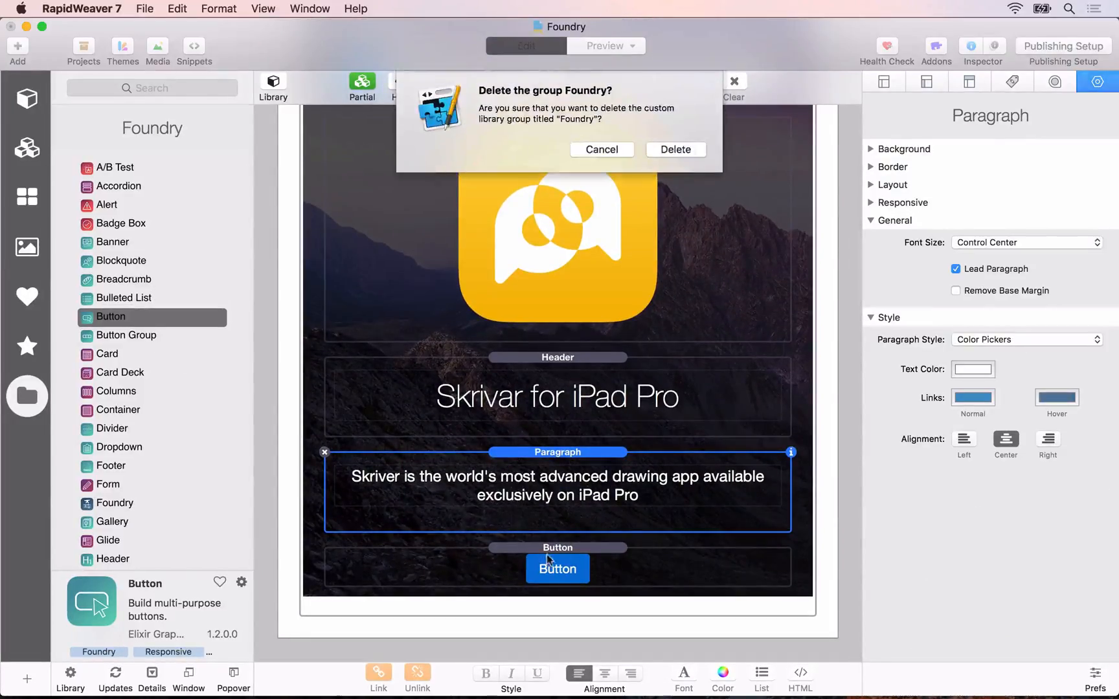
click(603, 149)
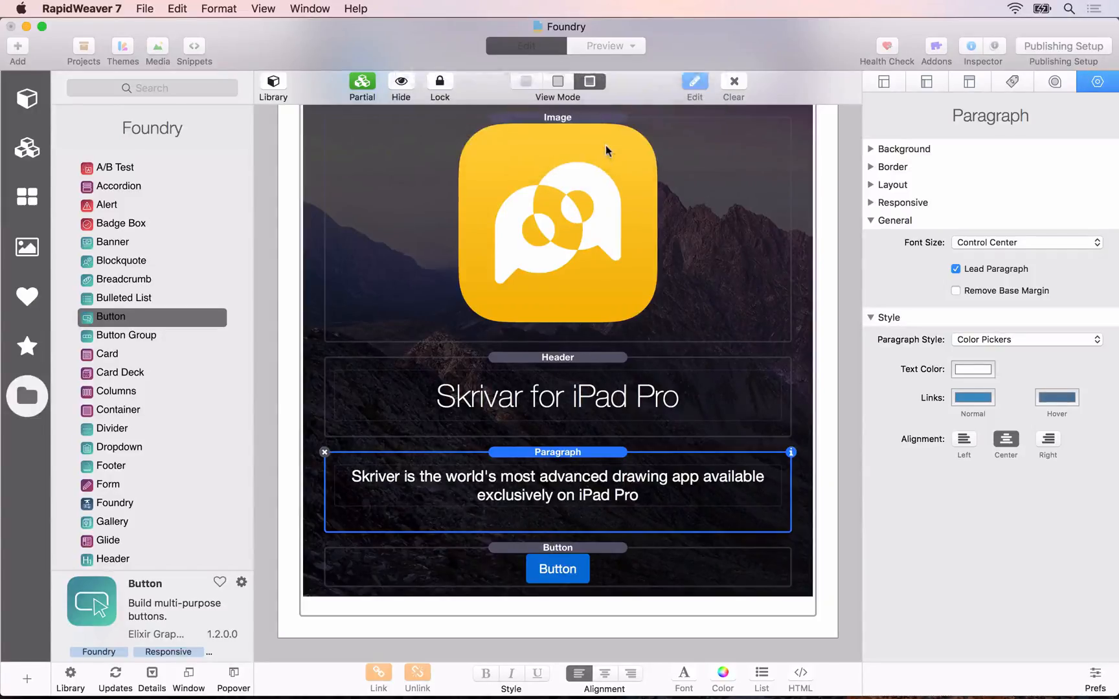
click(562, 432)
click(562, 457)
key(super+c)
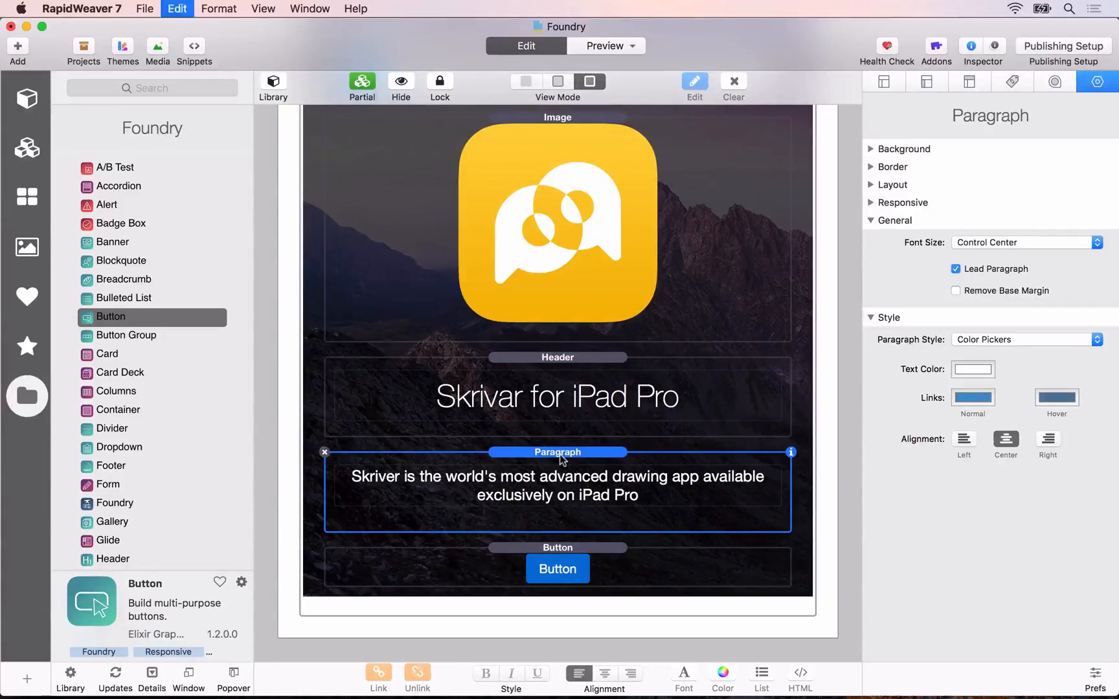
click(568, 550)
key(super+v)
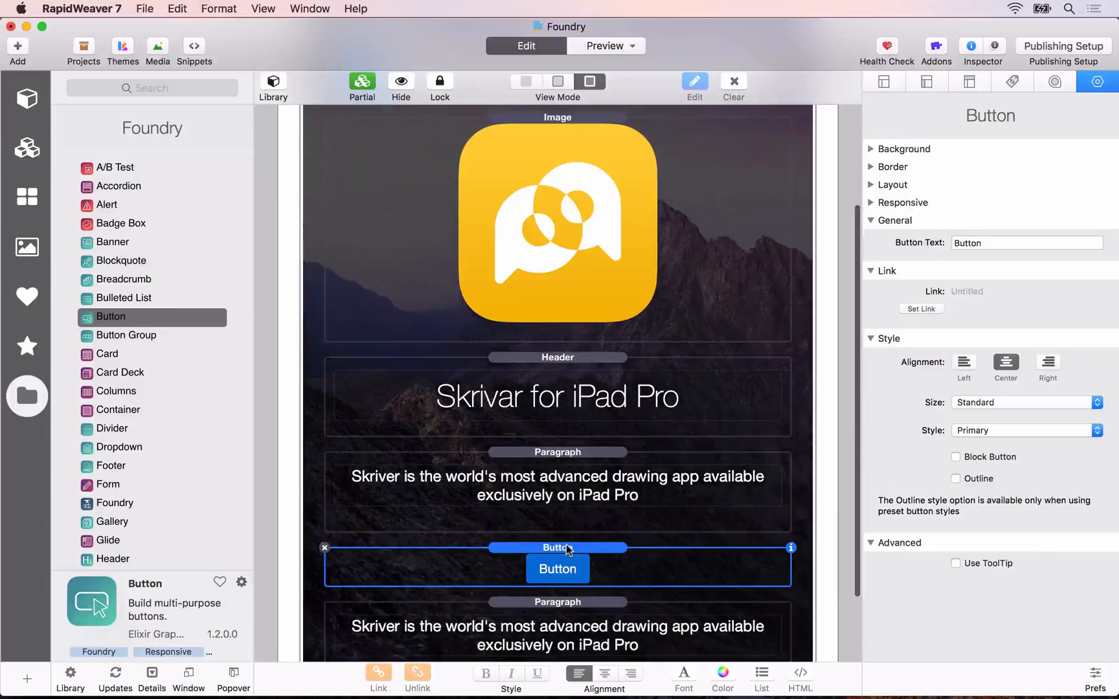
scroll(568, 550, down, 3)
Step: Turn off Lead Paragraph for the pasted Paragraph and replace its text with "Buy Now | Release Notes | Reviews"
click(568, 550)
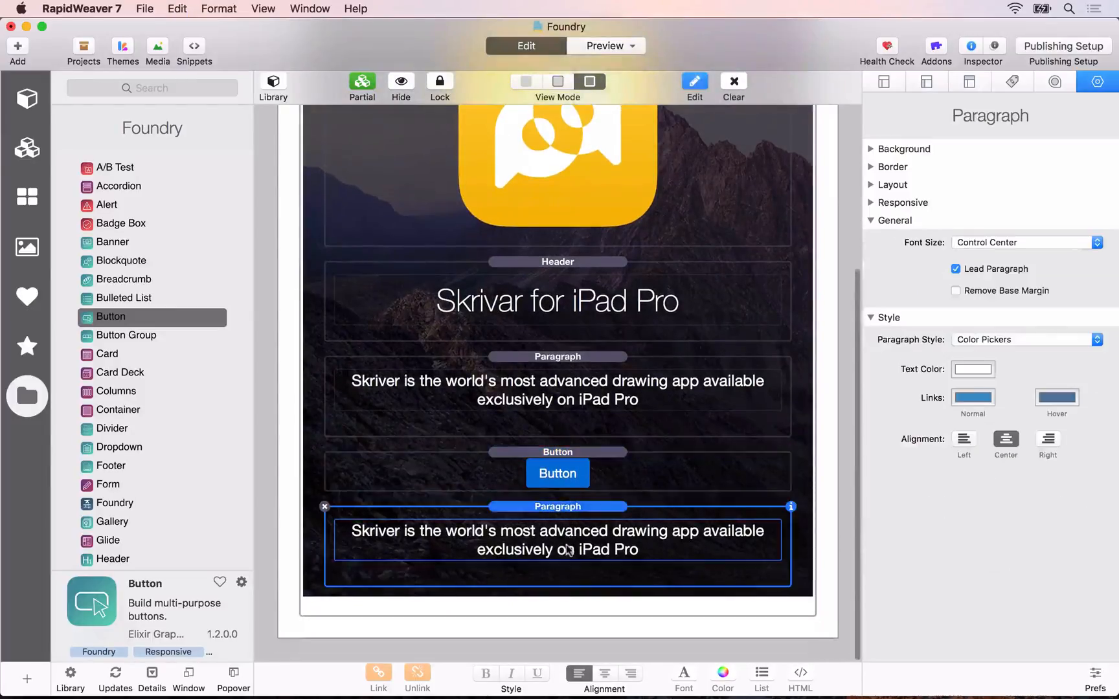
click(957, 269)
double_click(581, 557)
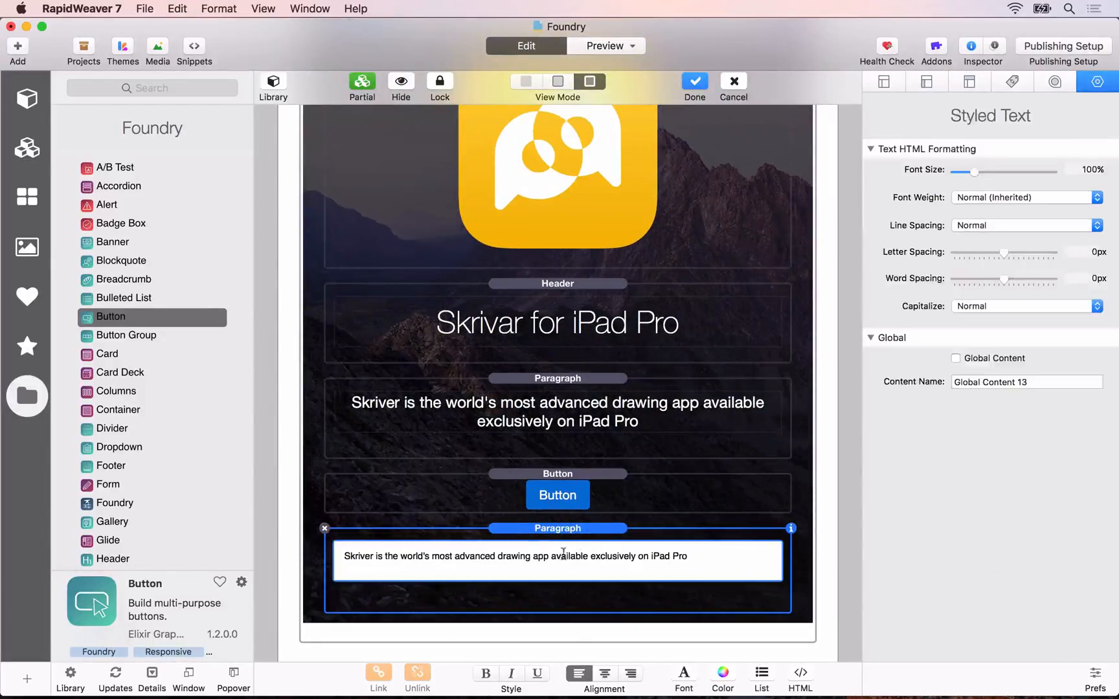
double_click(556, 553)
triple_click(556, 553)
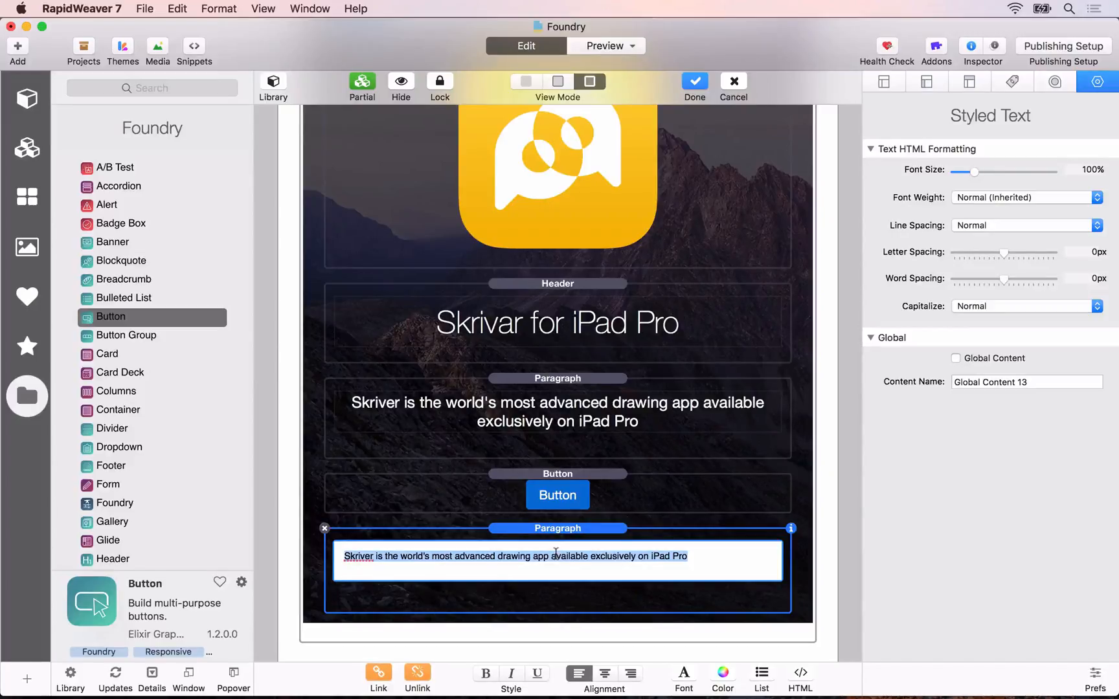
text(B)
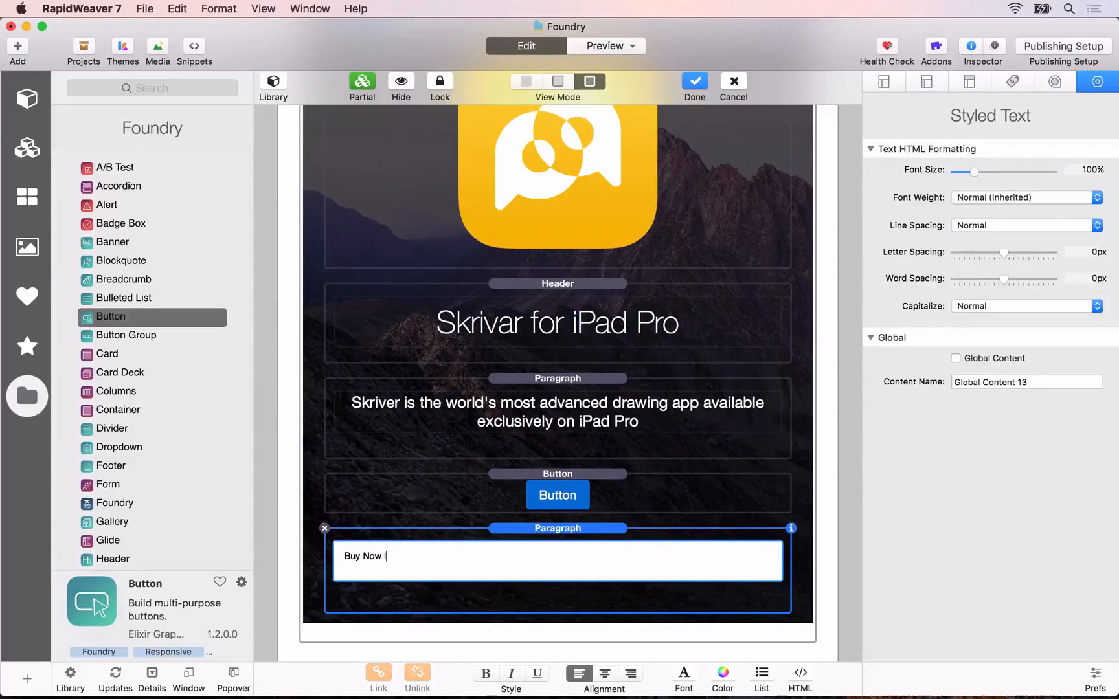
text(uy Now | Release Notes | Reviews)
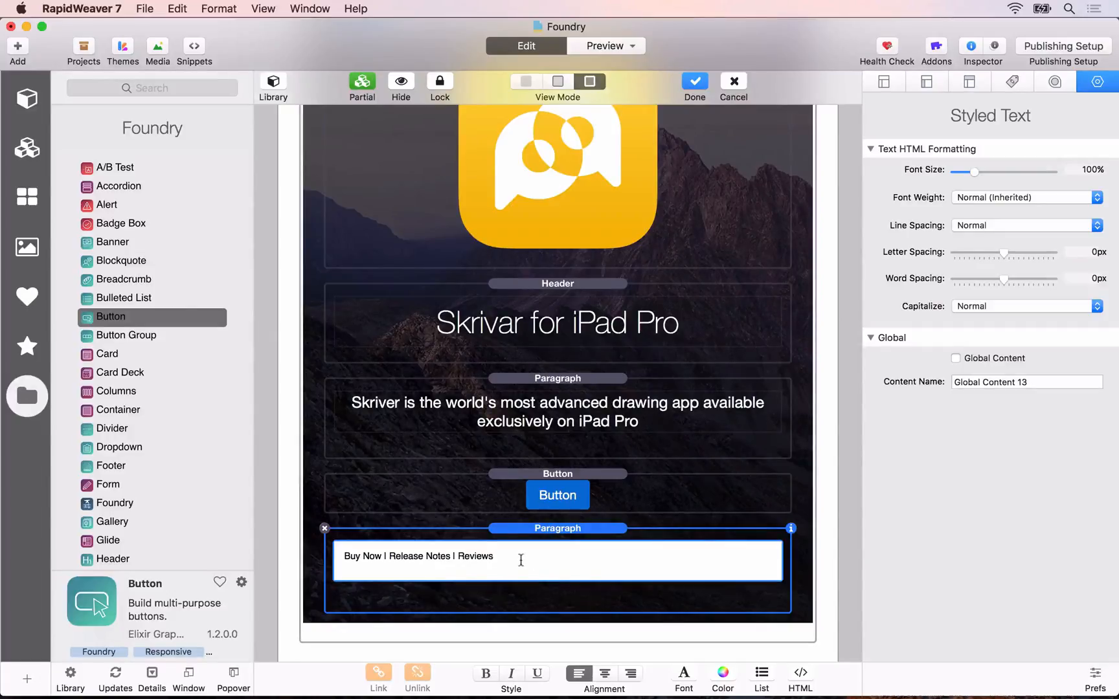
Step: Add a second line reading "Skriver requires an iPad Pro and iOS 10 or newer." and finish editing the text
key(Return)
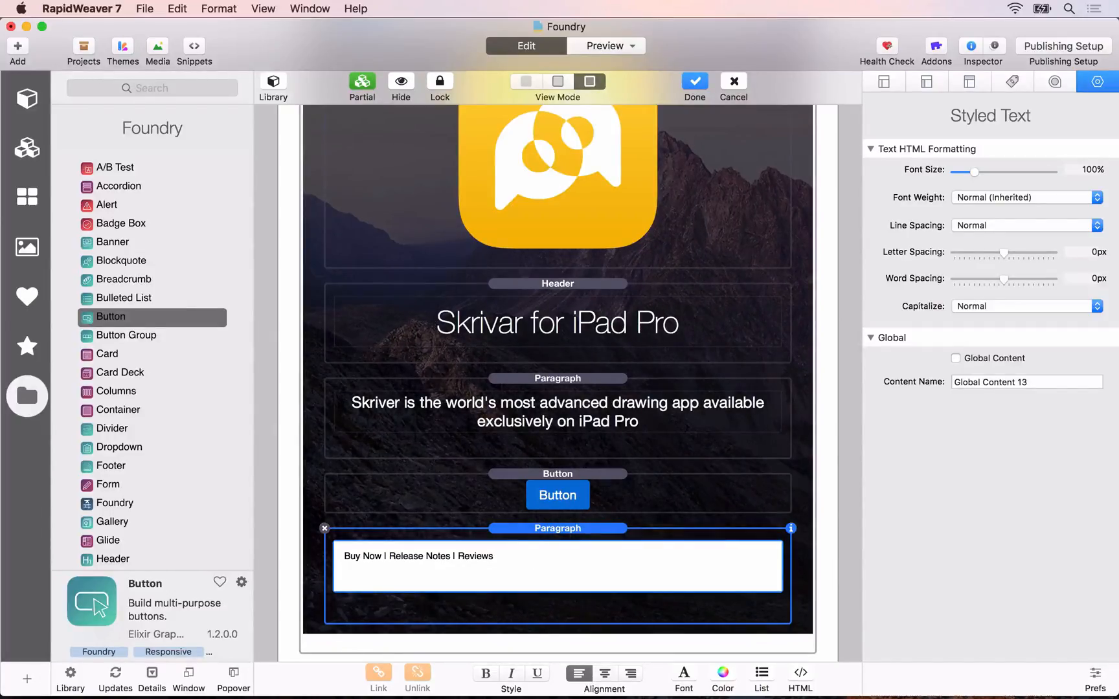
text(Skriver requires an iPad Pro and iOS 10 or newer.)
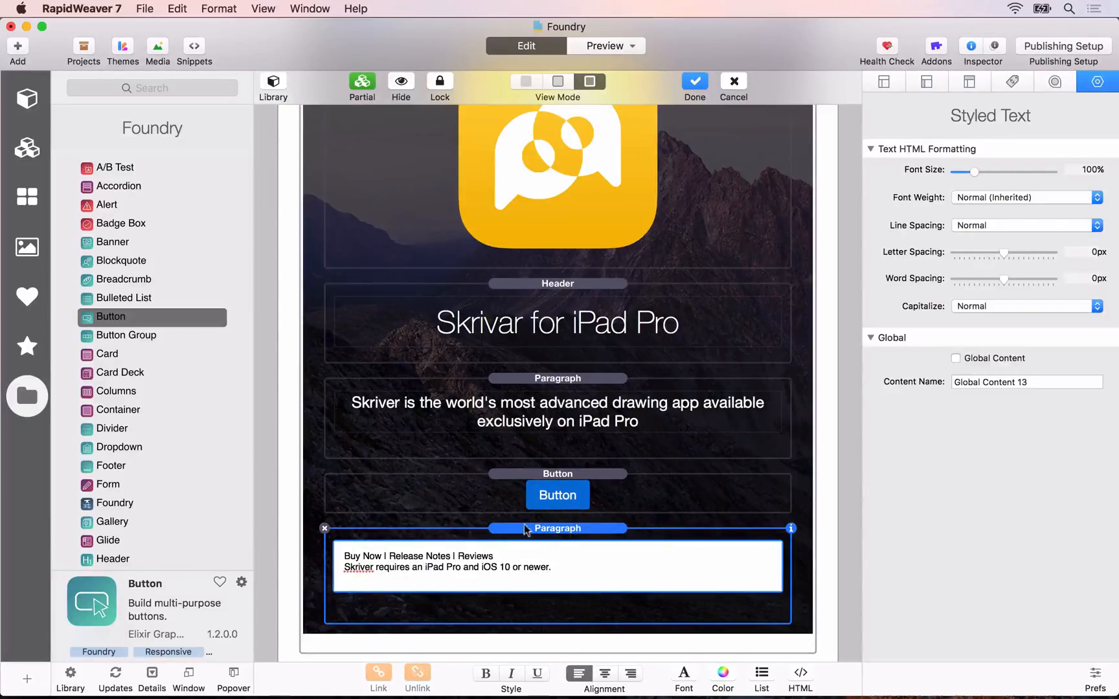
click(524, 529)
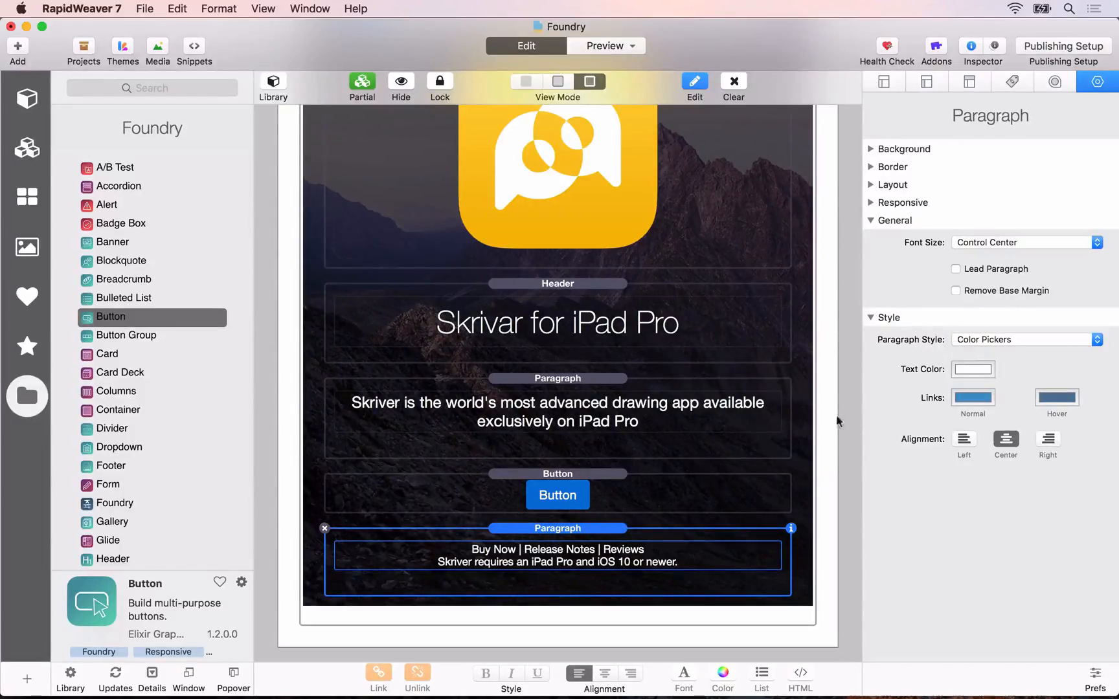
Step: Link the words "Buy Now" in the Paragraph below the Button to the Home page
double_click(575, 557)
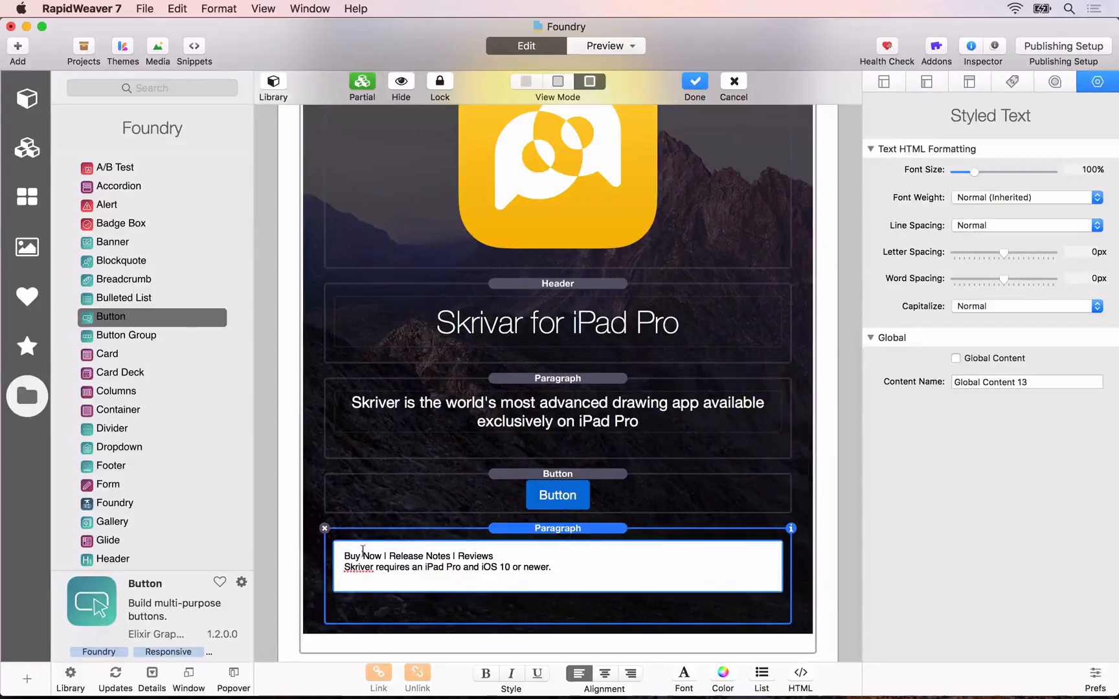
drag(344, 556, 382, 556)
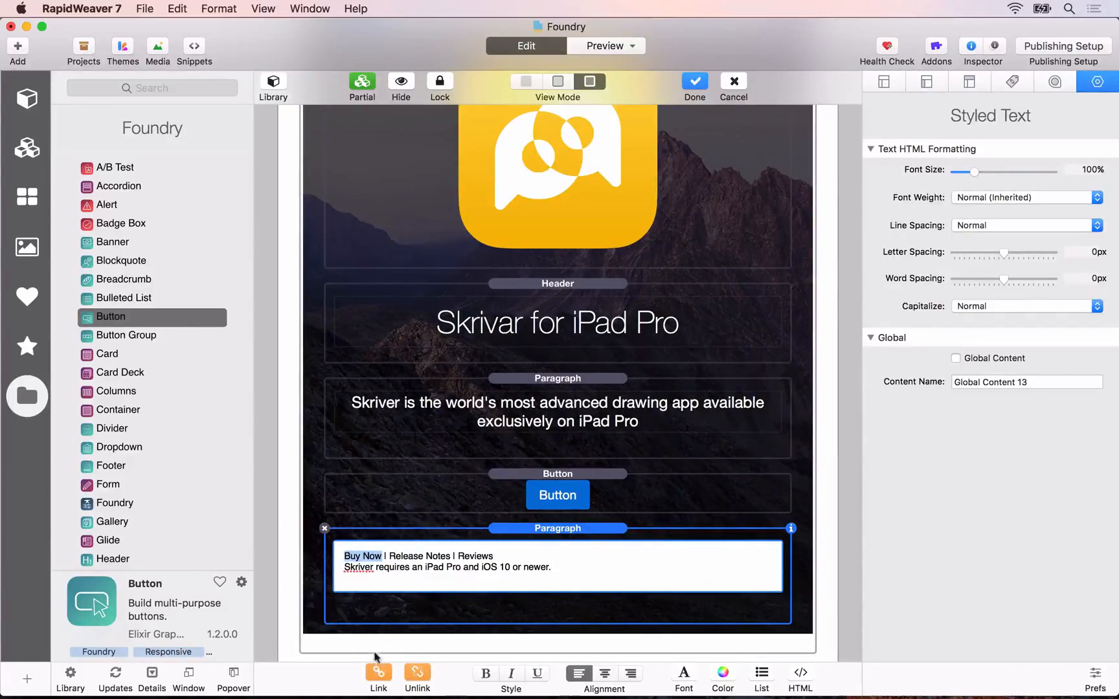
click(379, 674)
click(453, 94)
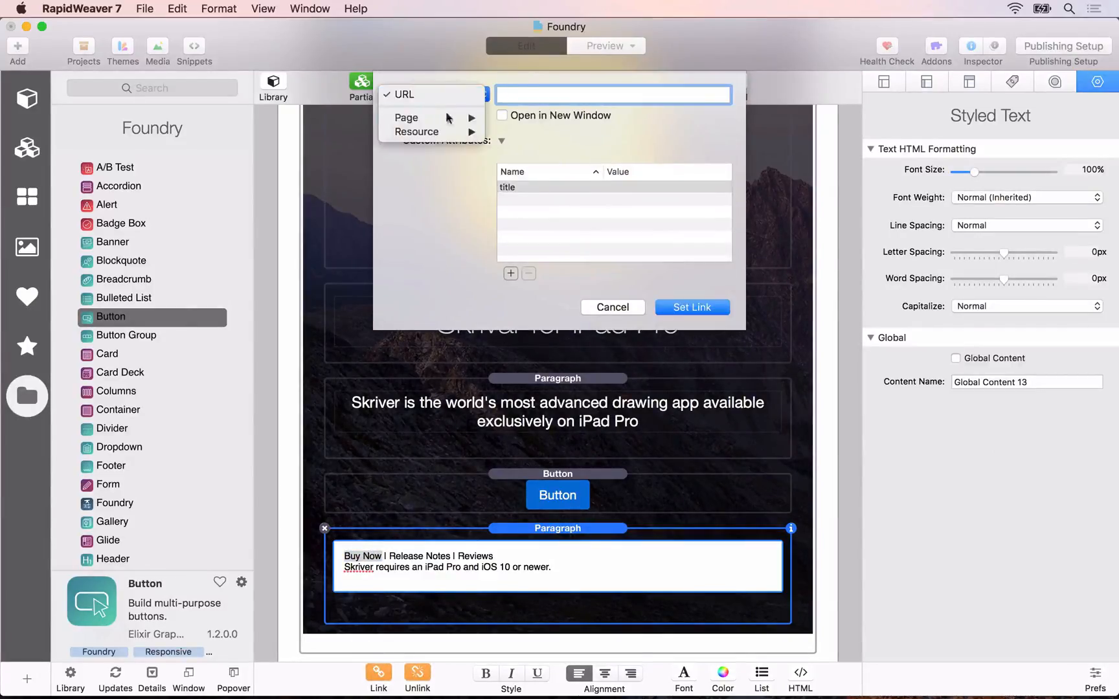
click(500, 119)
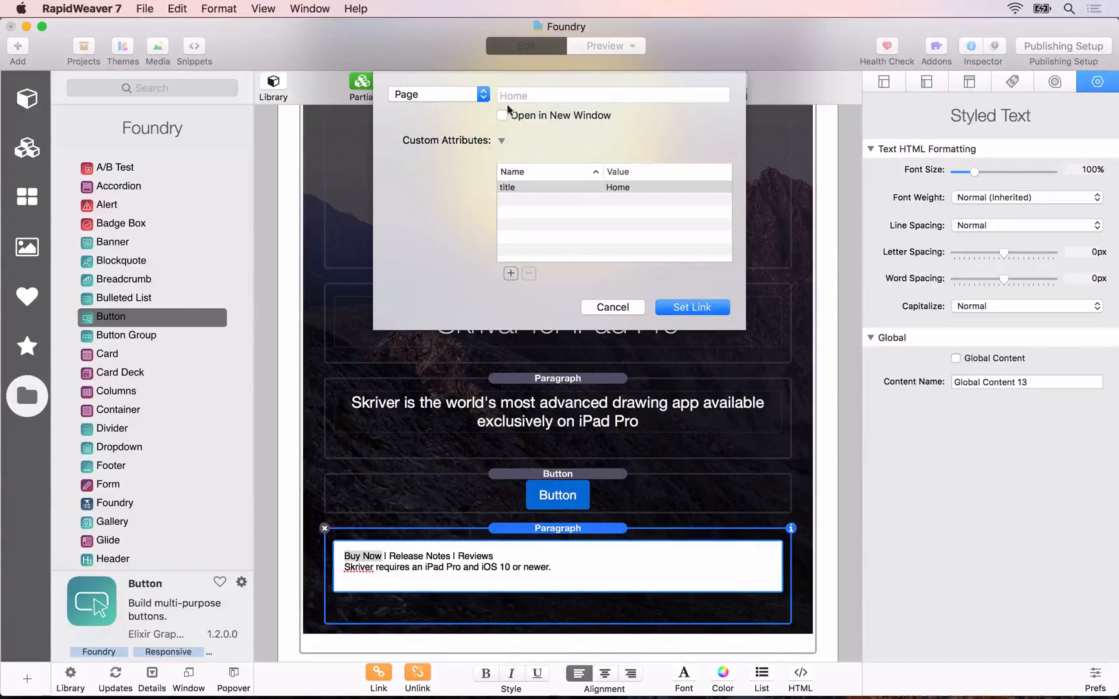
click(709, 314)
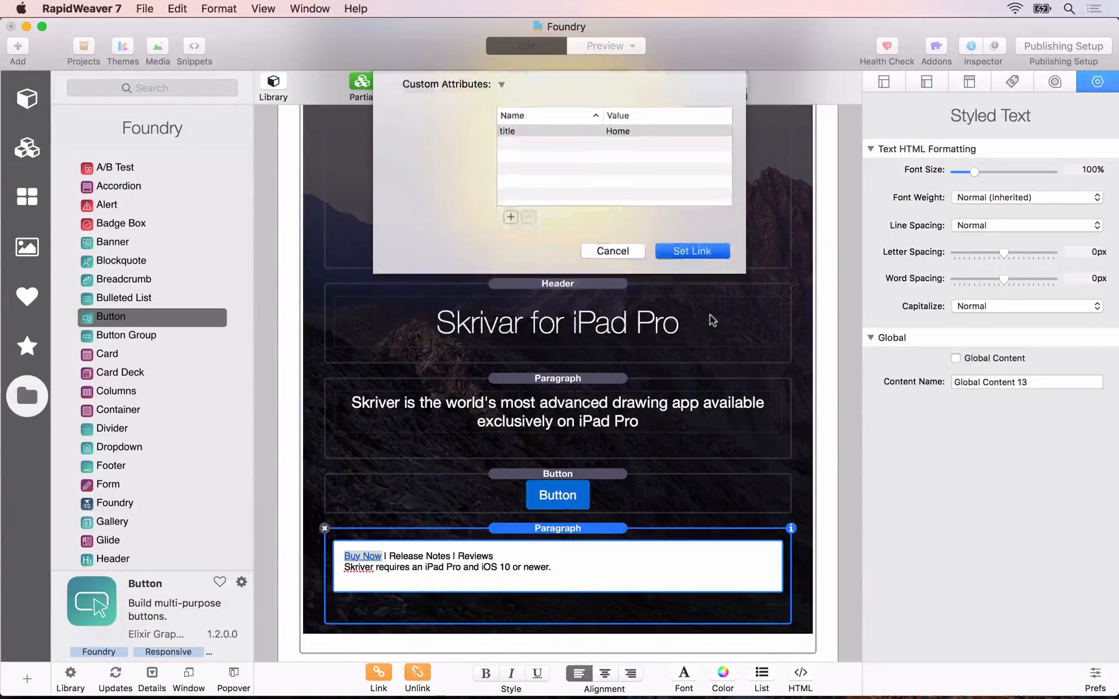
Step: Link the words "Release Notes" in the same line to the Home page
drag(448, 556, 402, 556)
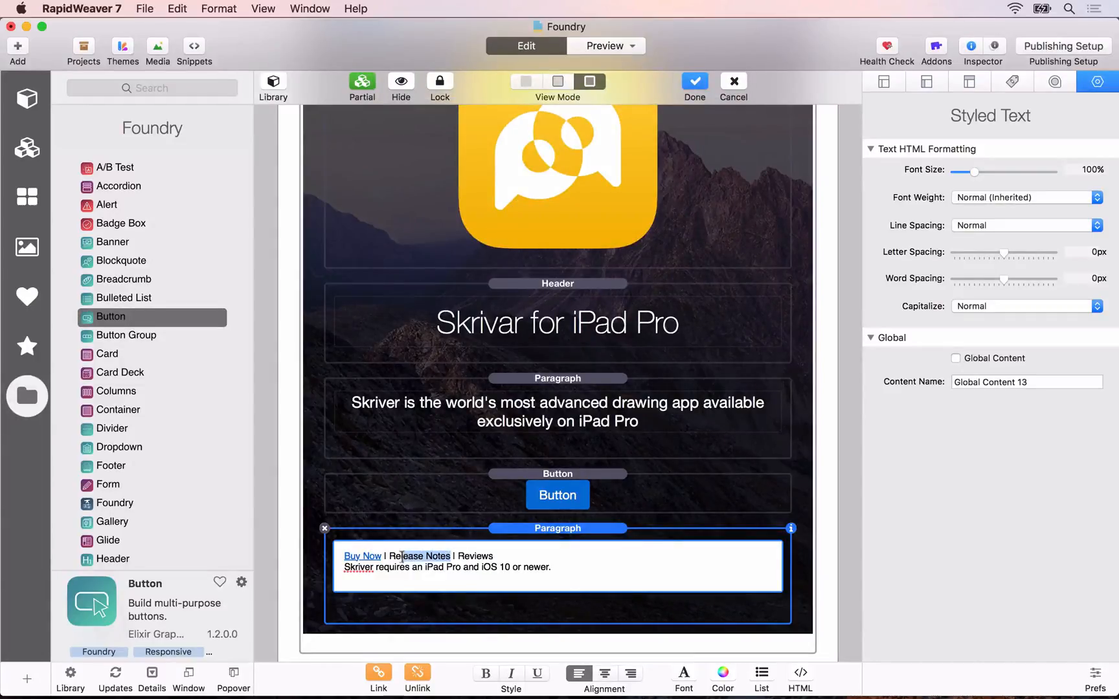
click(379, 675)
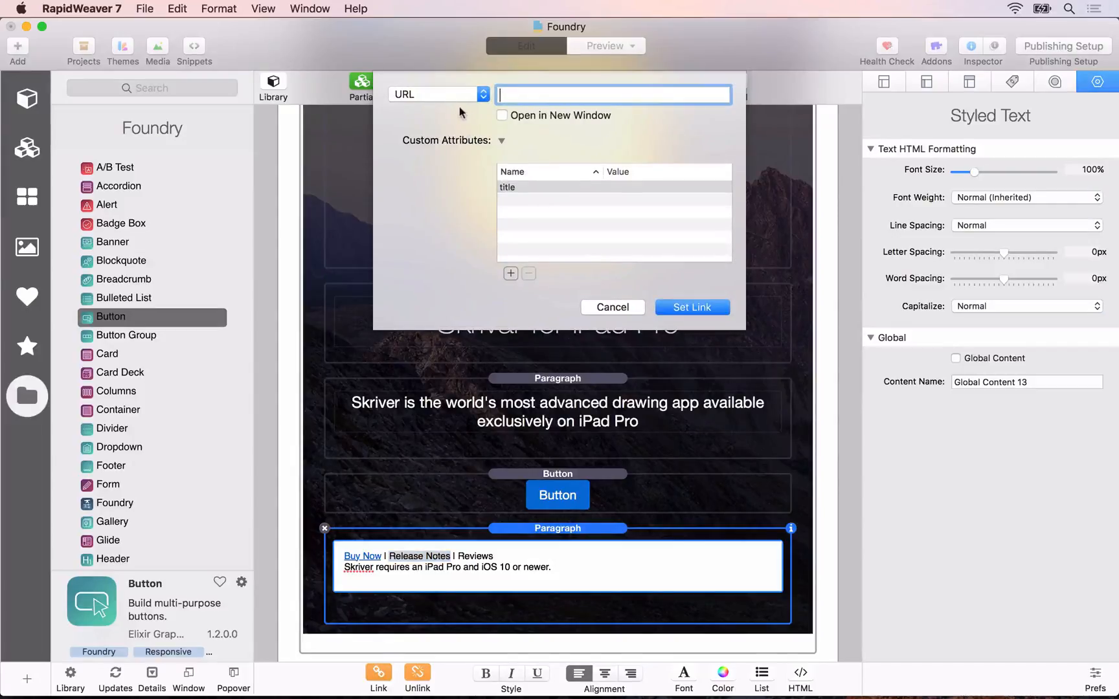
click(455, 100)
click(512, 117)
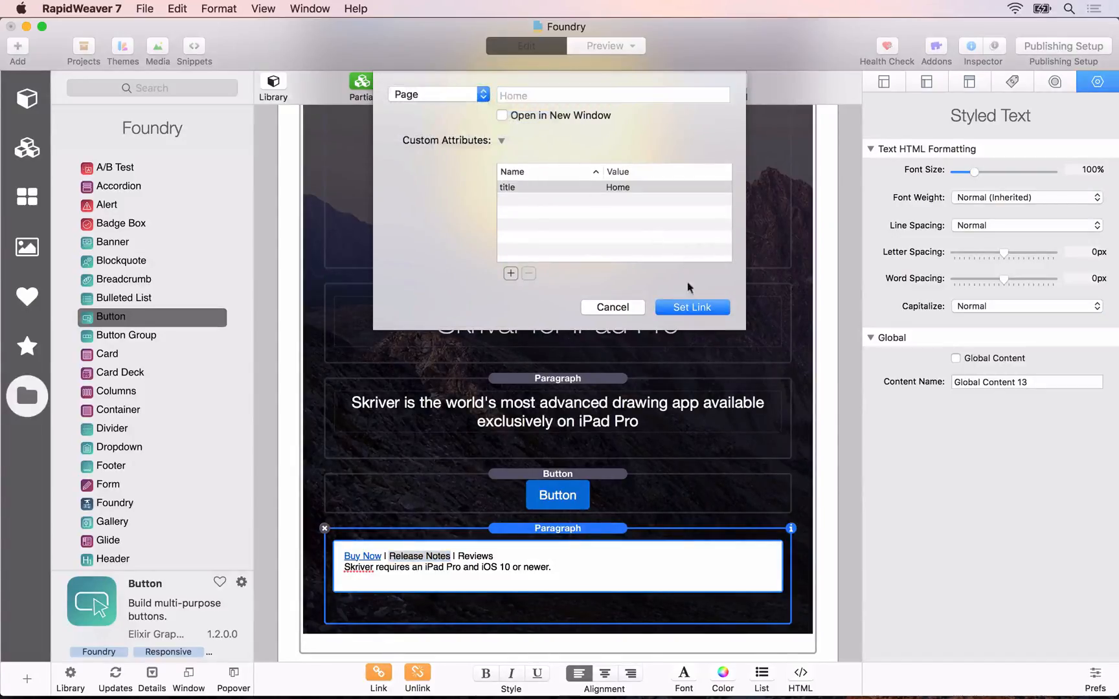
click(692, 308)
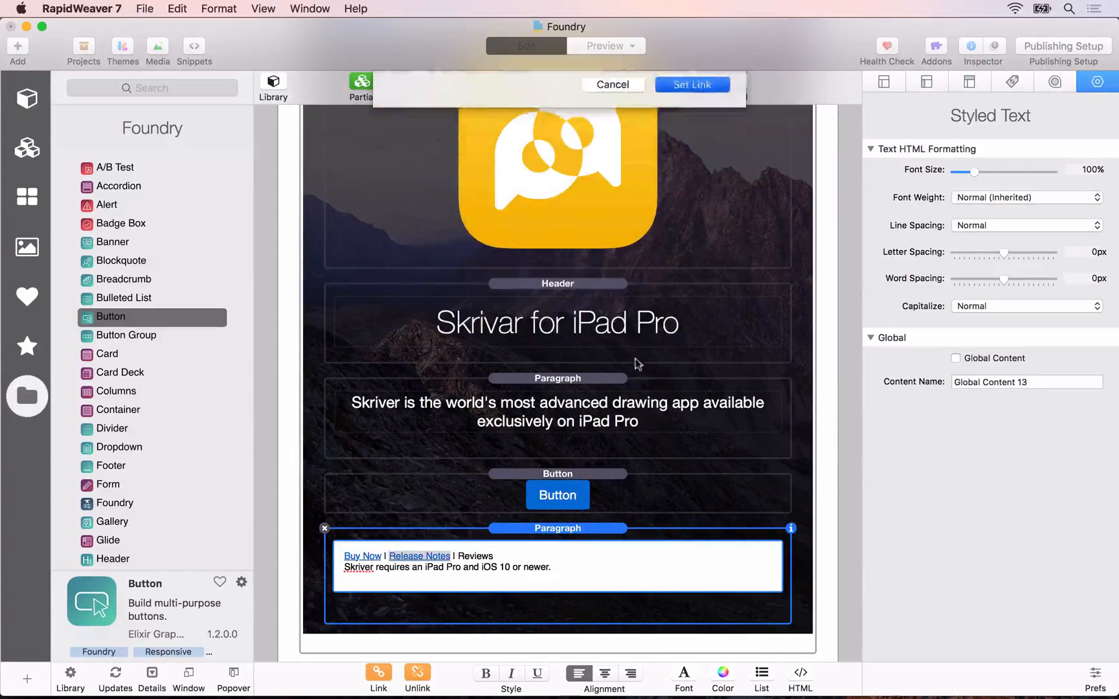
Step: Link the word "Reviews" in the same line to the Home page
double_click(481, 557)
click(379, 675)
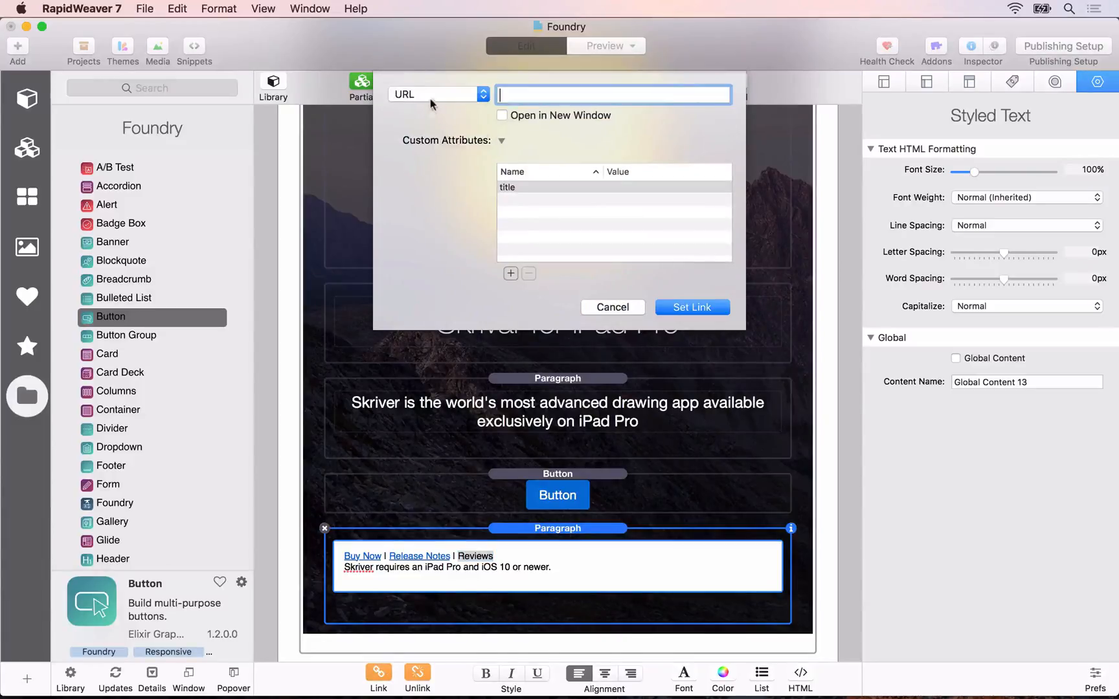
click(435, 97)
mouse_move(473, 118)
click(512, 119)
click(692, 308)
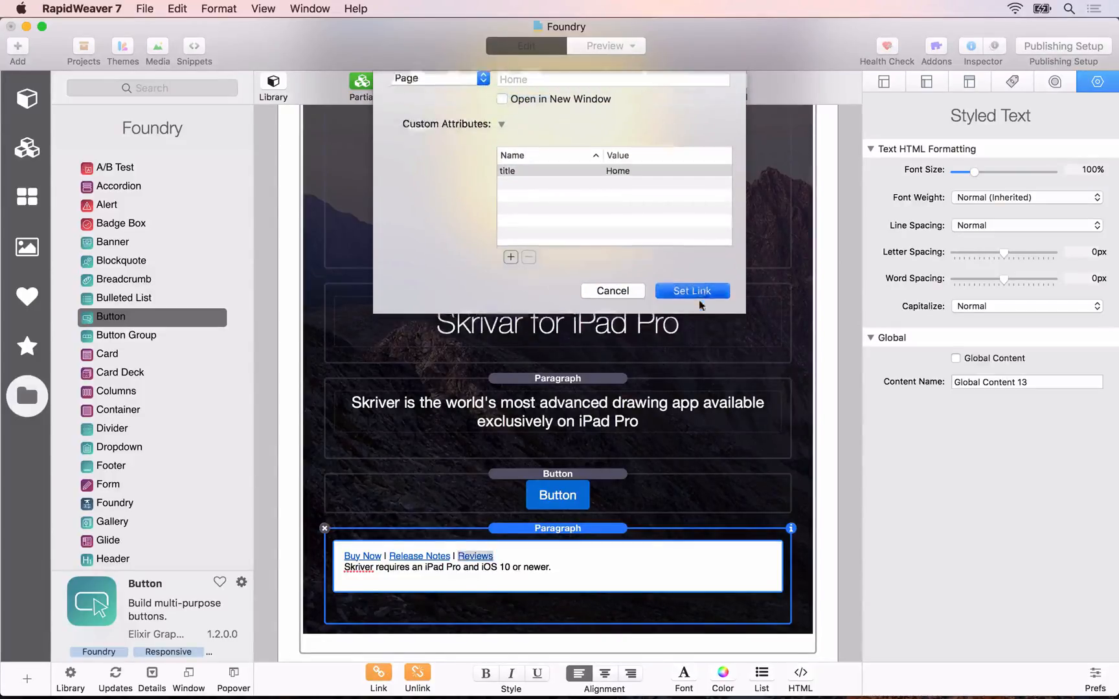
Step: Set the opacity of the links Paragraph's text color to 50%
click(576, 529)
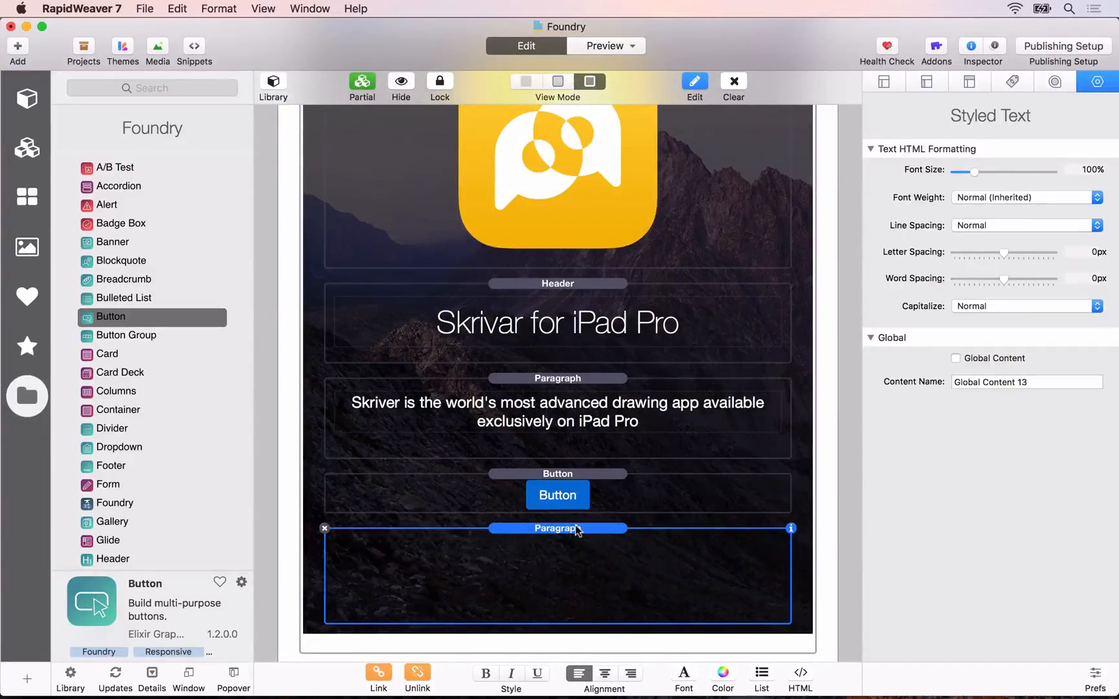
click(972, 369)
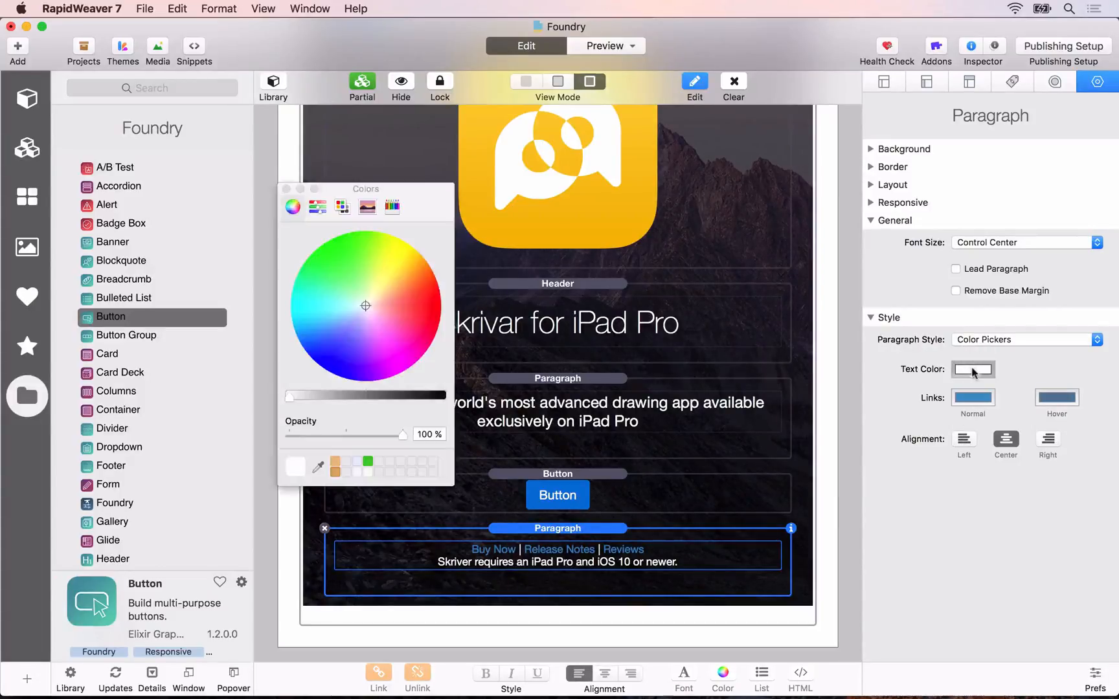
drag(399, 438, 343, 433)
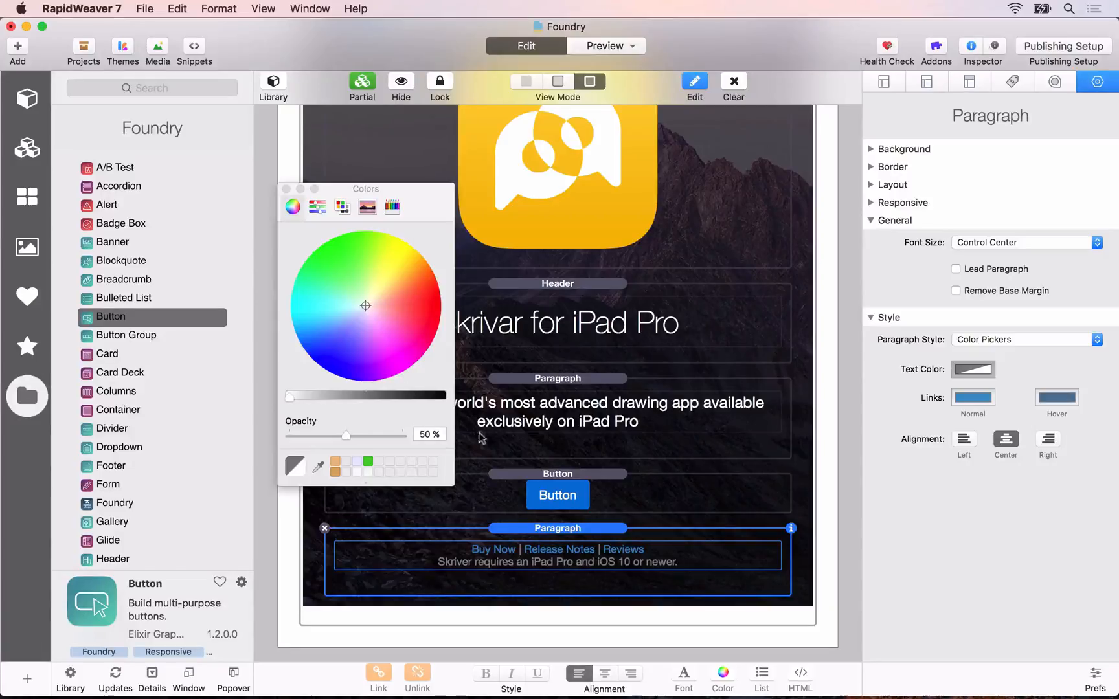
click(286, 189)
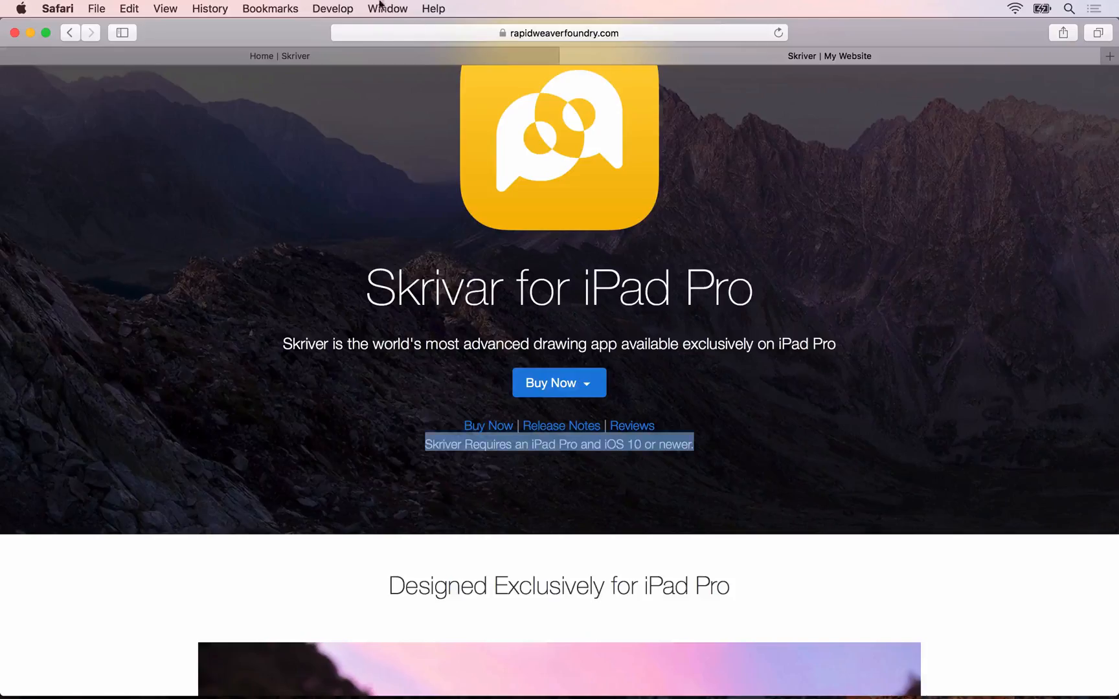
Step: Switch to Safari and compare the local Skriver preview with the finished page, including the options in its Buy Now dropdown
click(375, 57)
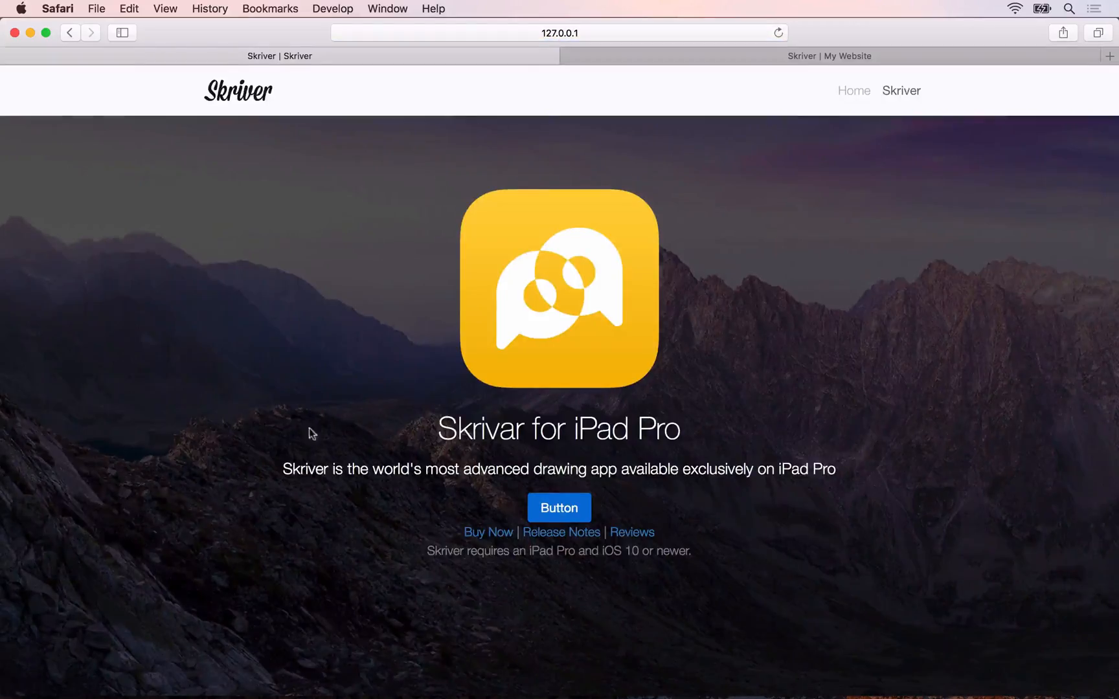
scroll(311, 434, down, 1)
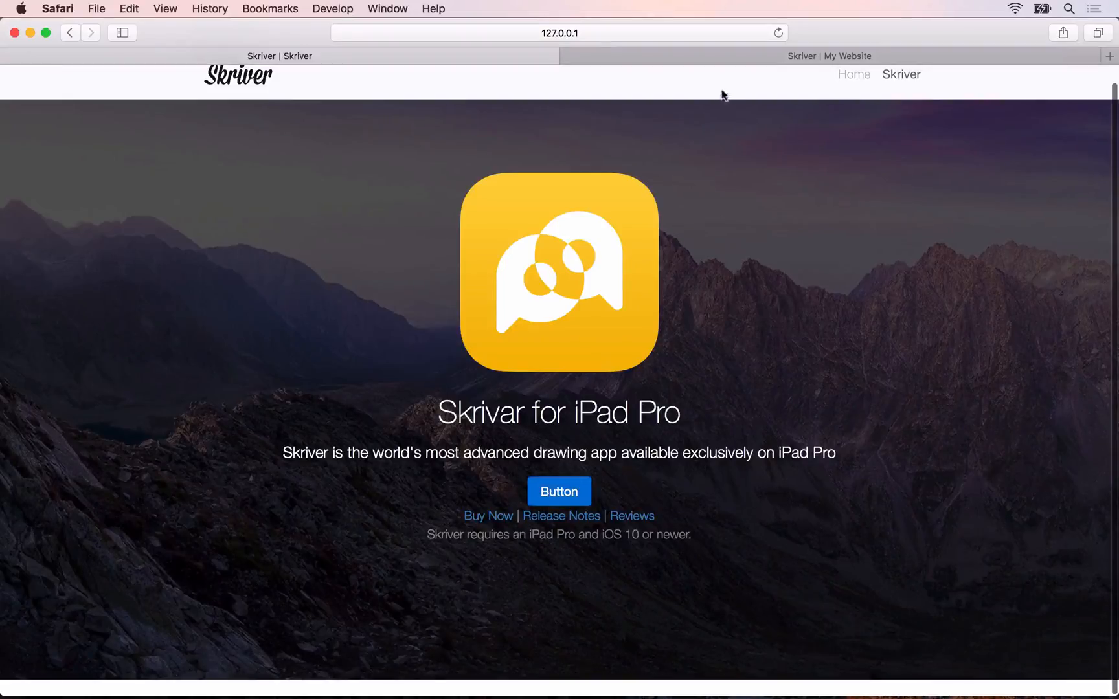
click(722, 54)
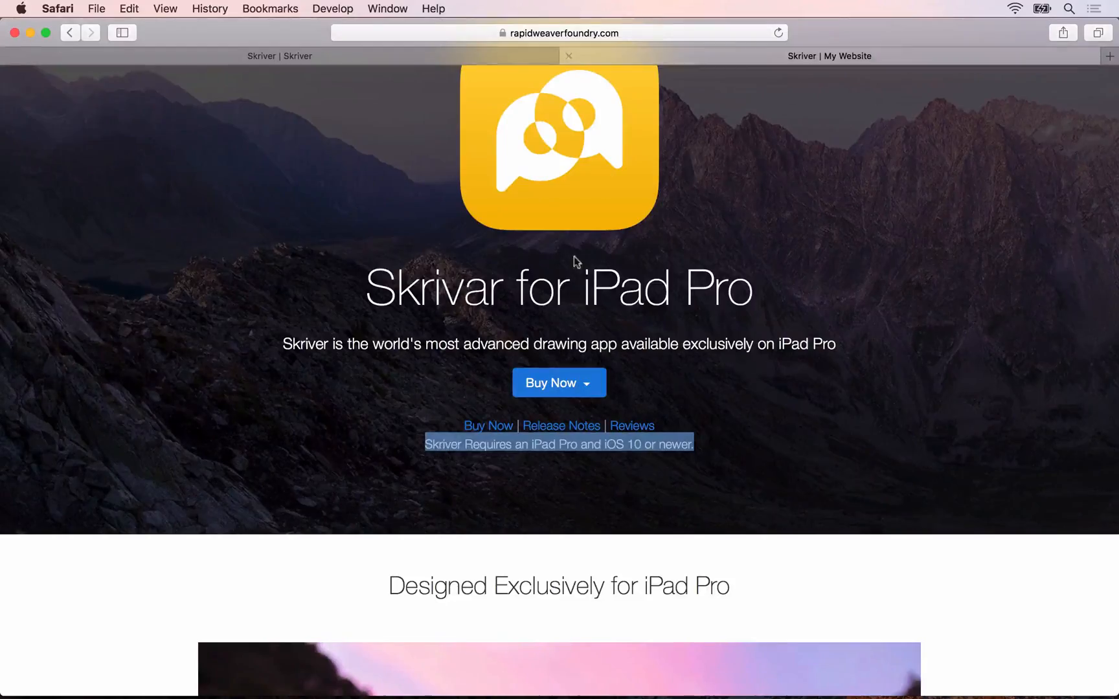
click(568, 387)
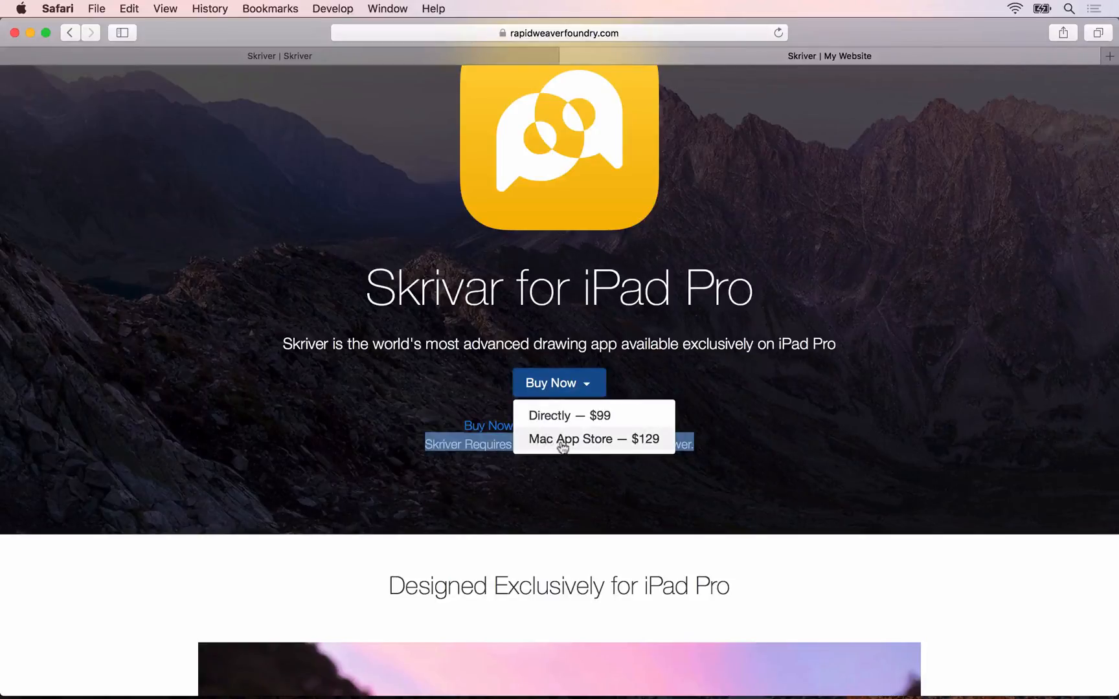
click(407, 476)
Step: Switch to RapidWeaver, delete the Banner's Button stack and insert a Button Group between the Header and the lead Paragraph
key(super+Tab)
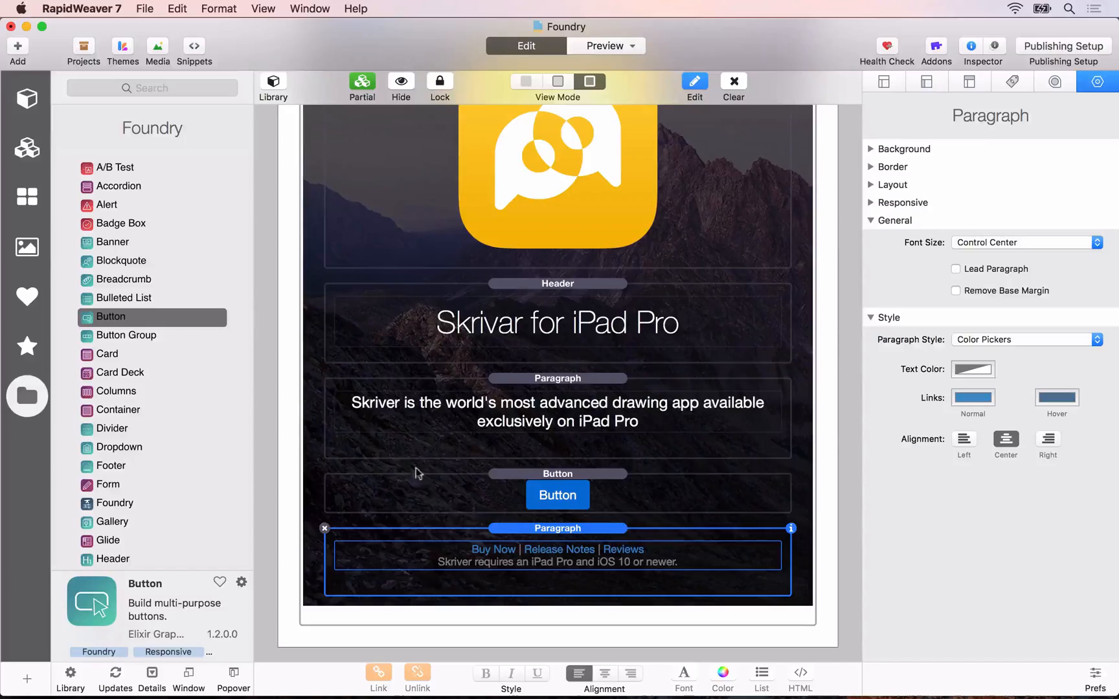
click(529, 495)
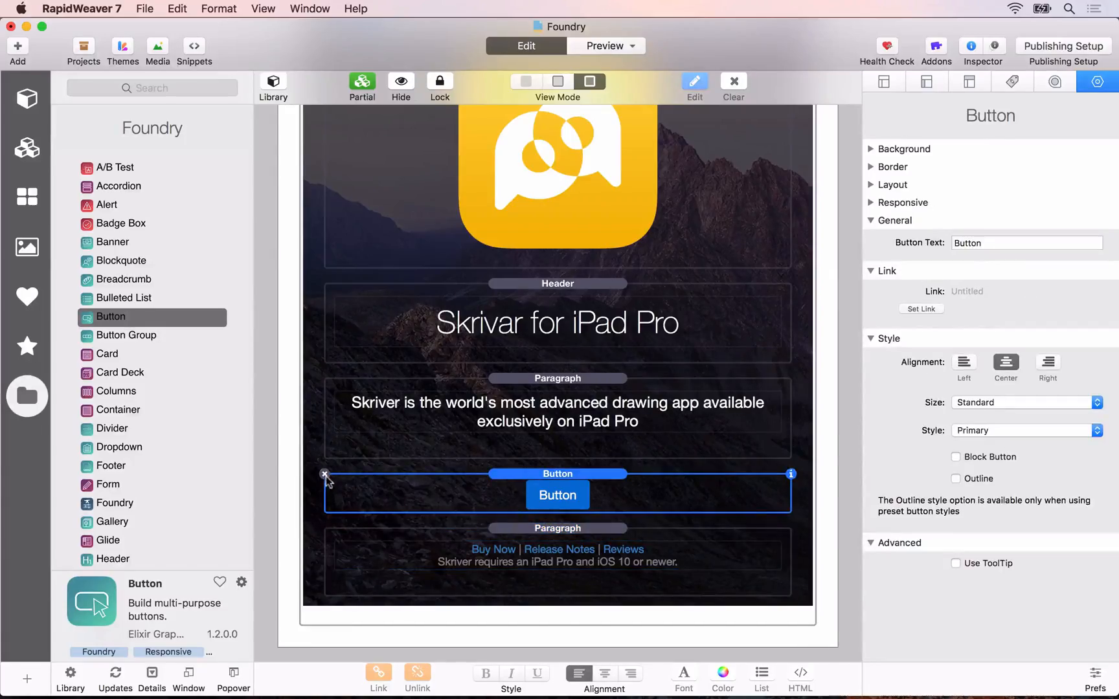
click(325, 476)
click(158, 82)
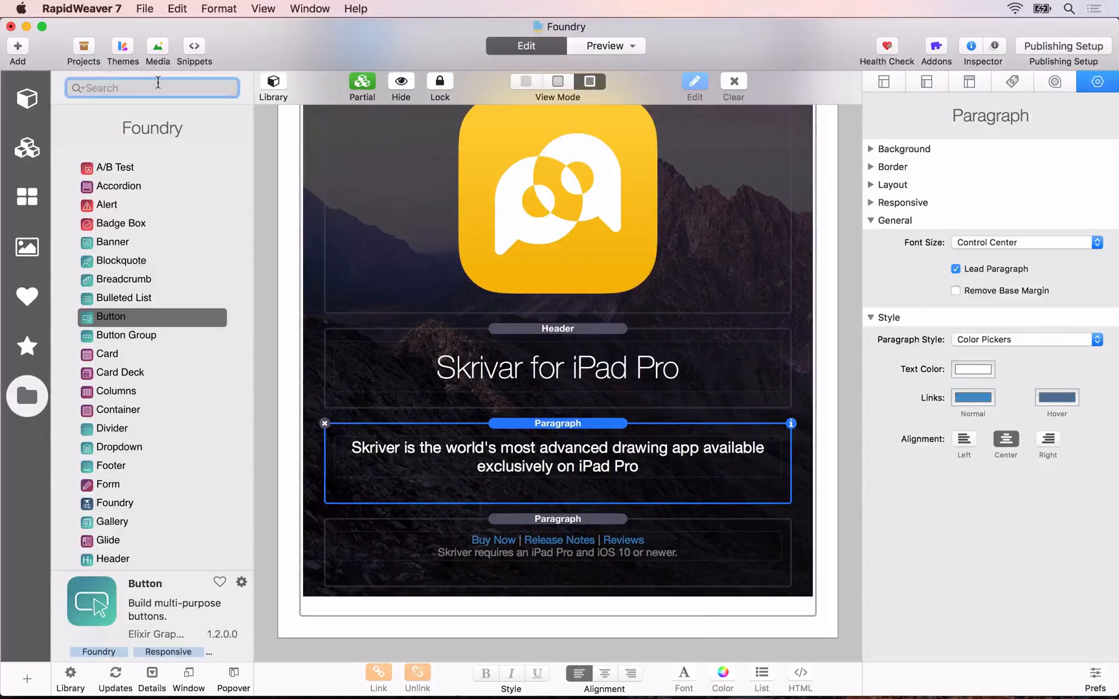
text(button)
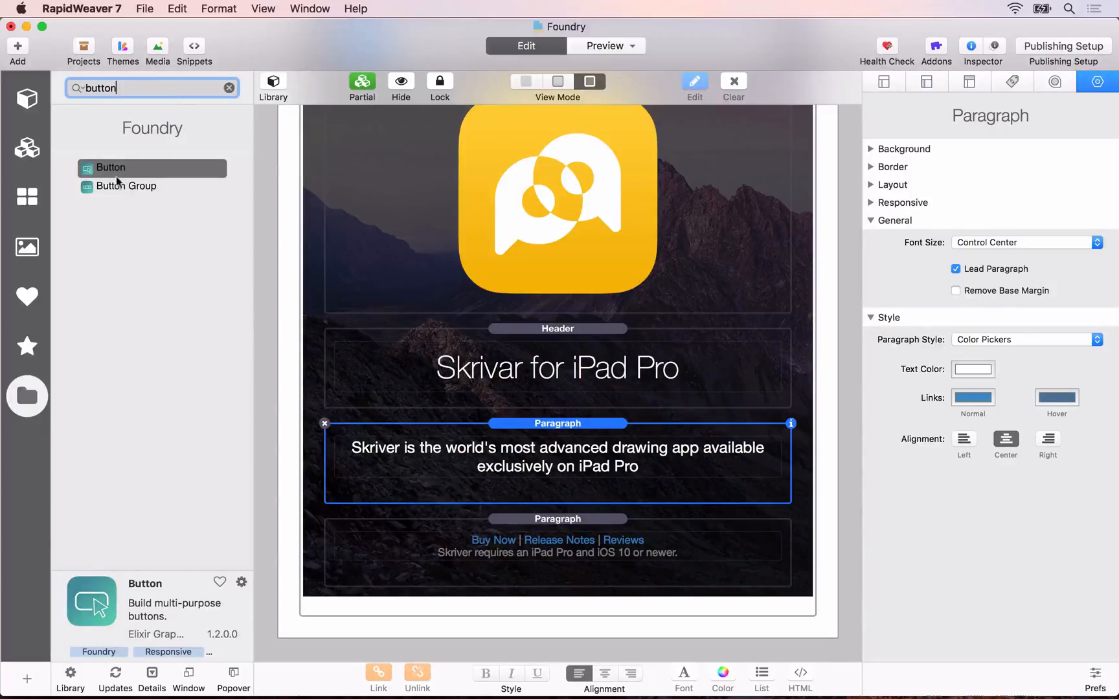
drag(118, 185, 550, 425)
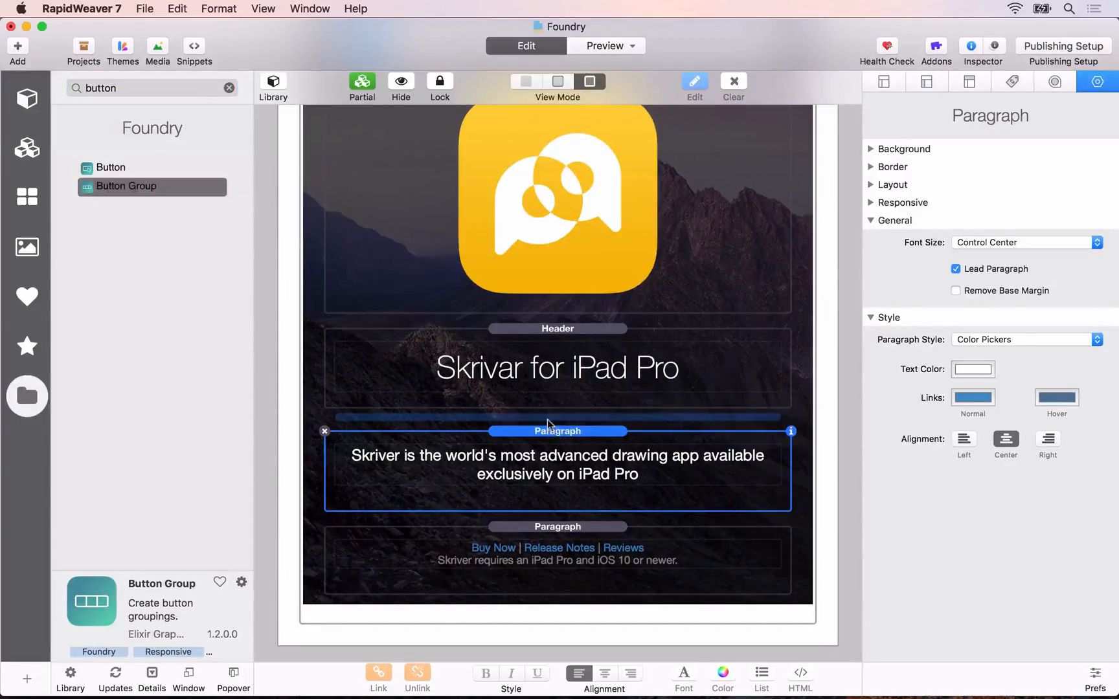
Step: Replace the Button Group's two default buttons with a single Dropdown containing two Dropdown Links
click(468, 452)
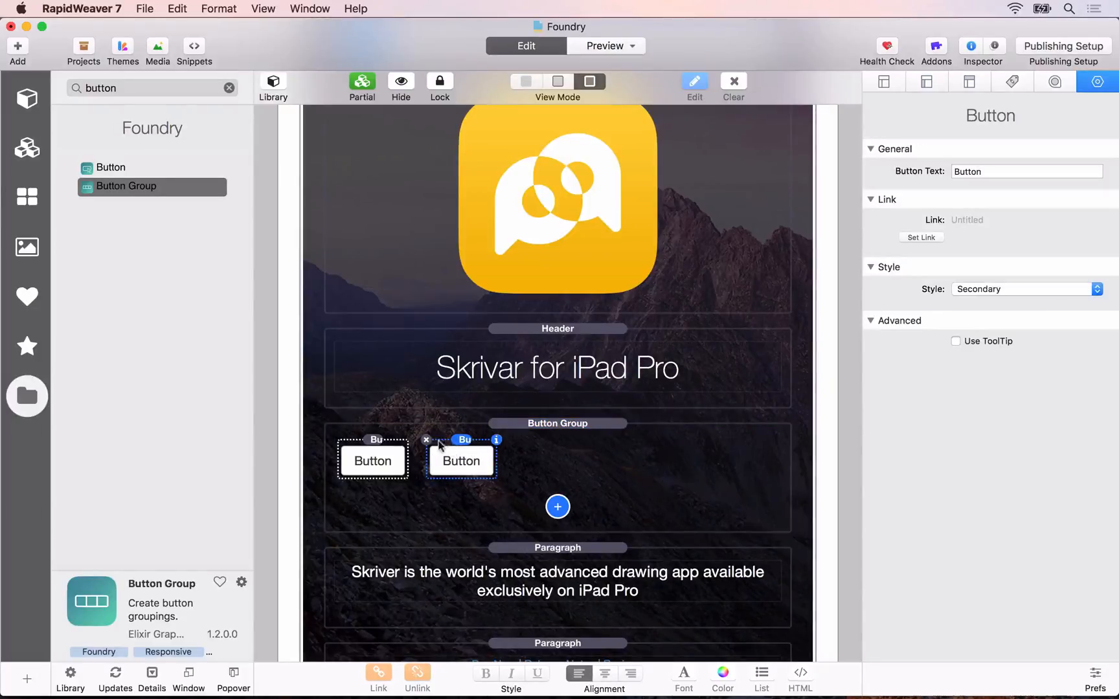
click(427, 440)
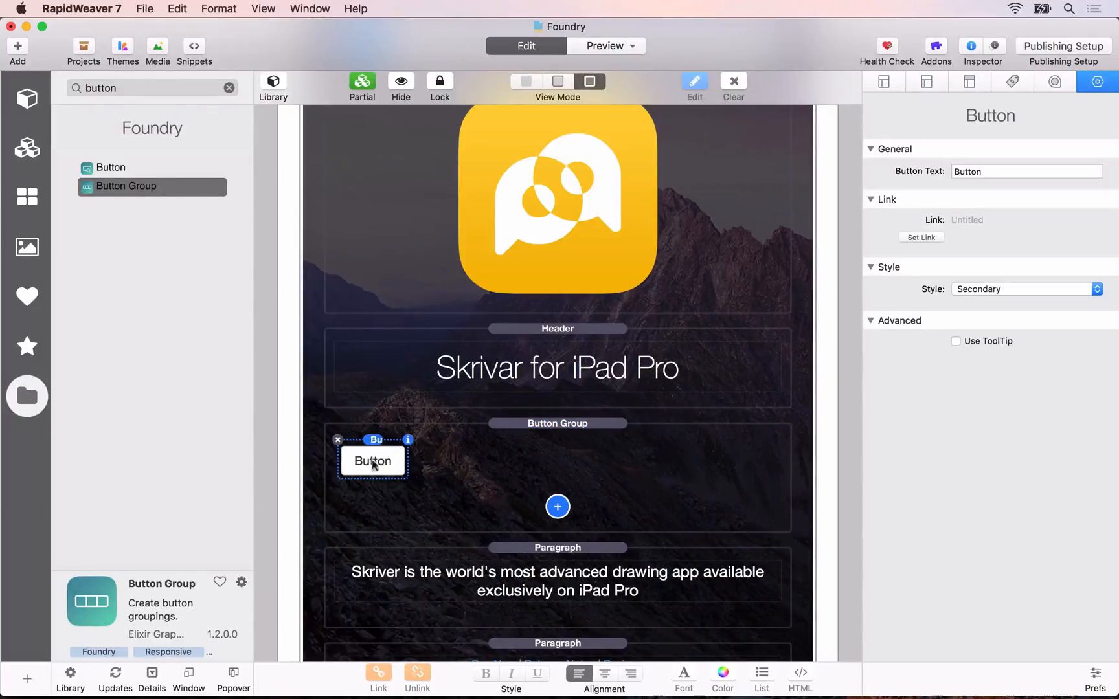
click(560, 508)
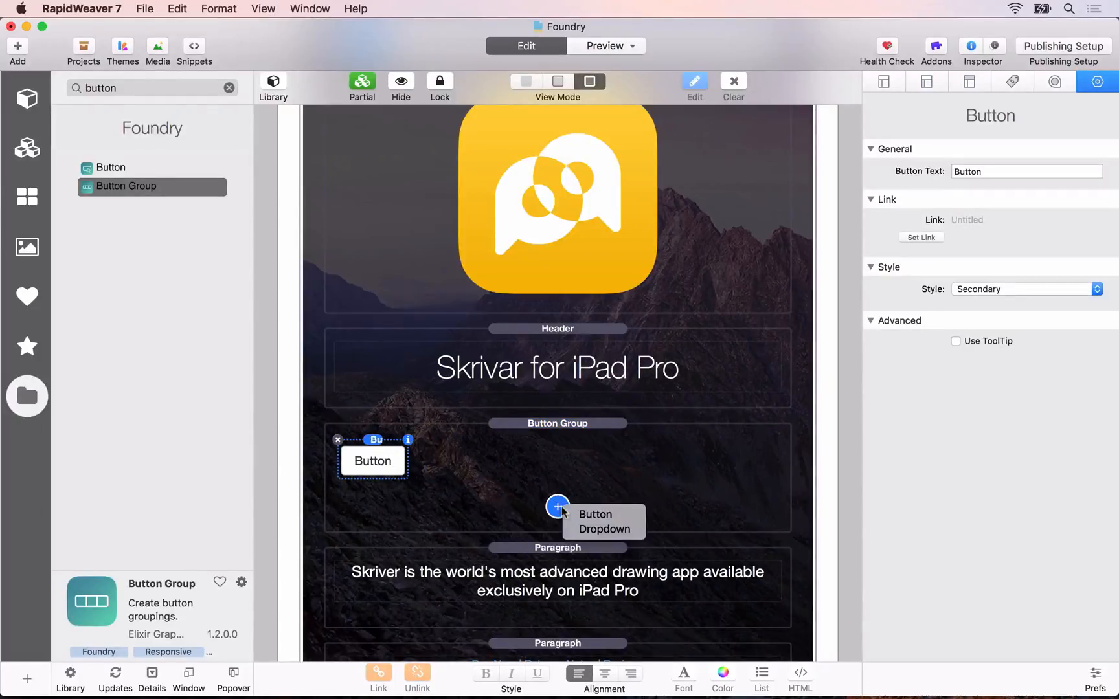
click(588, 528)
click(341, 450)
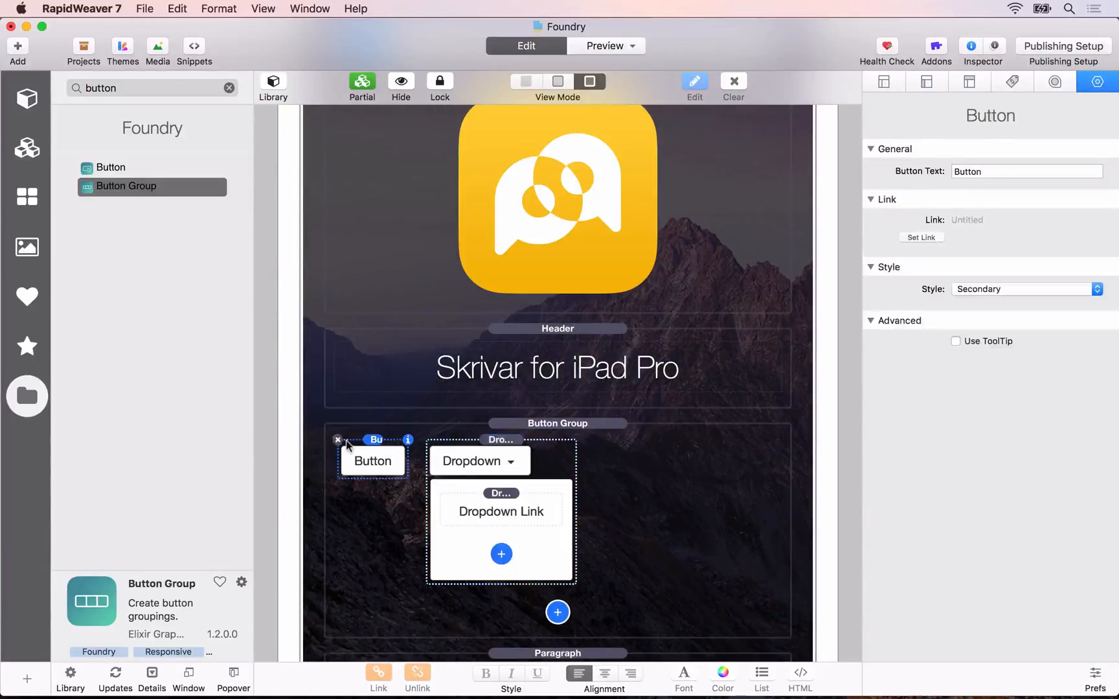
click(337, 440)
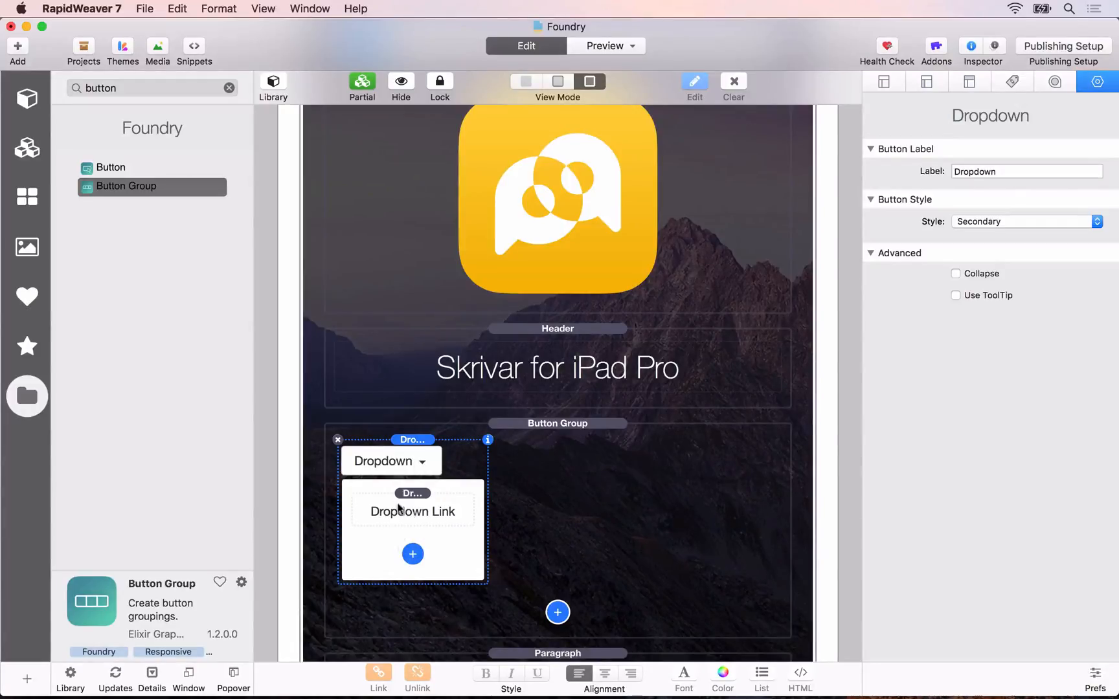
click(419, 556)
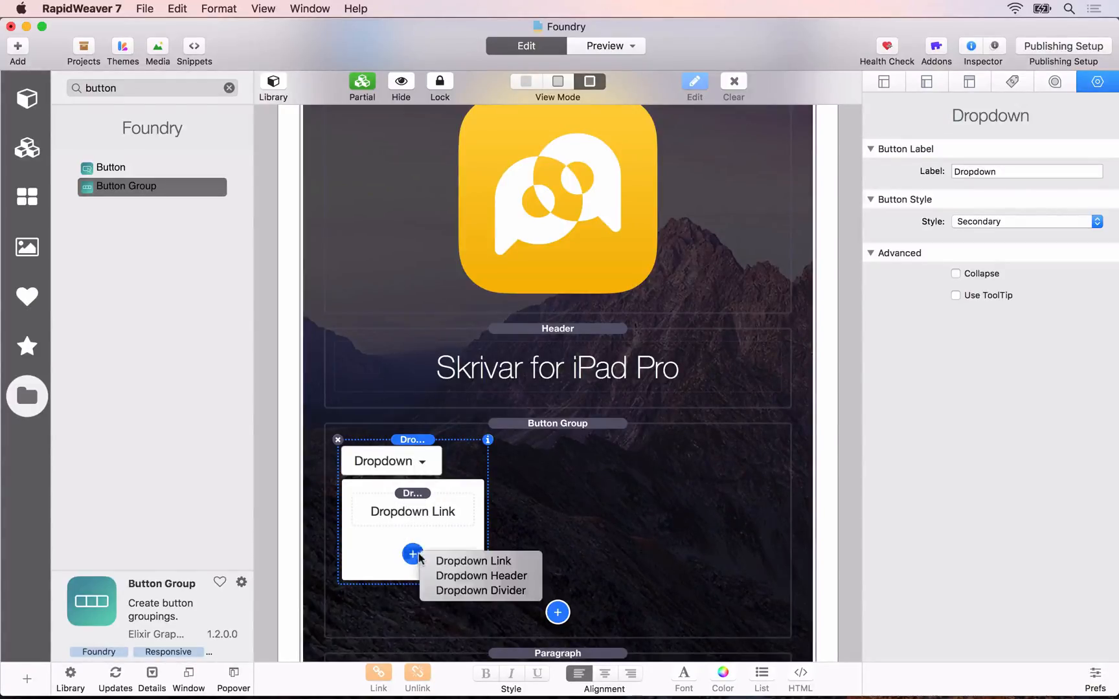
click(473, 561)
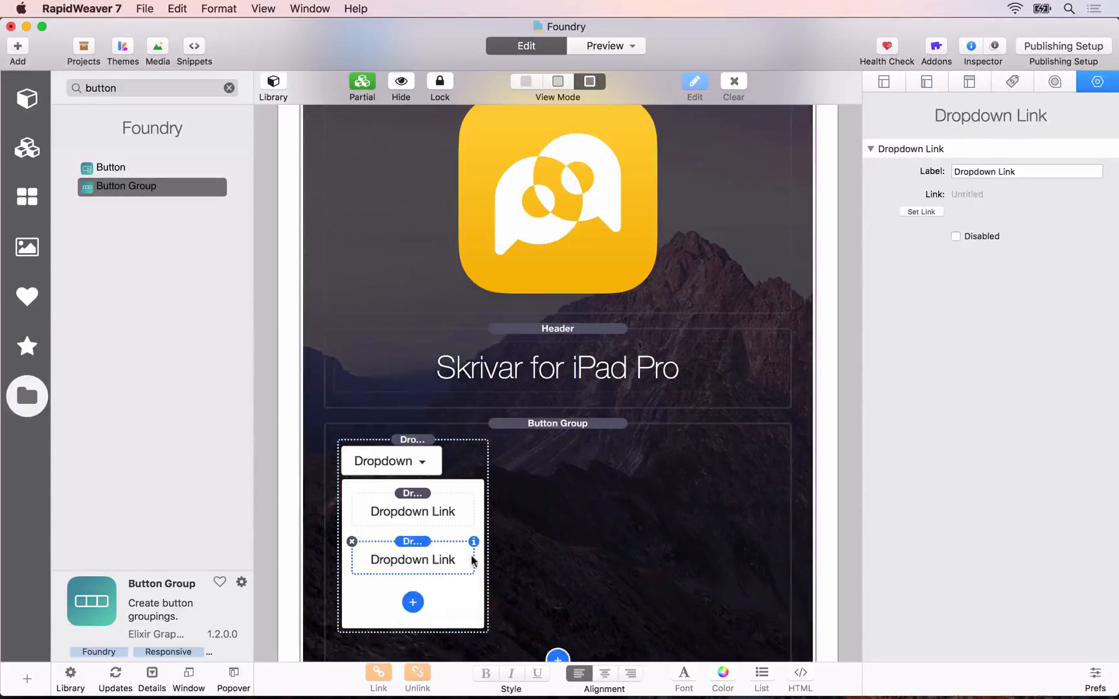
Step: Set the Dropdown's button style to Primary and its label to "Buy Now"
click(372, 453)
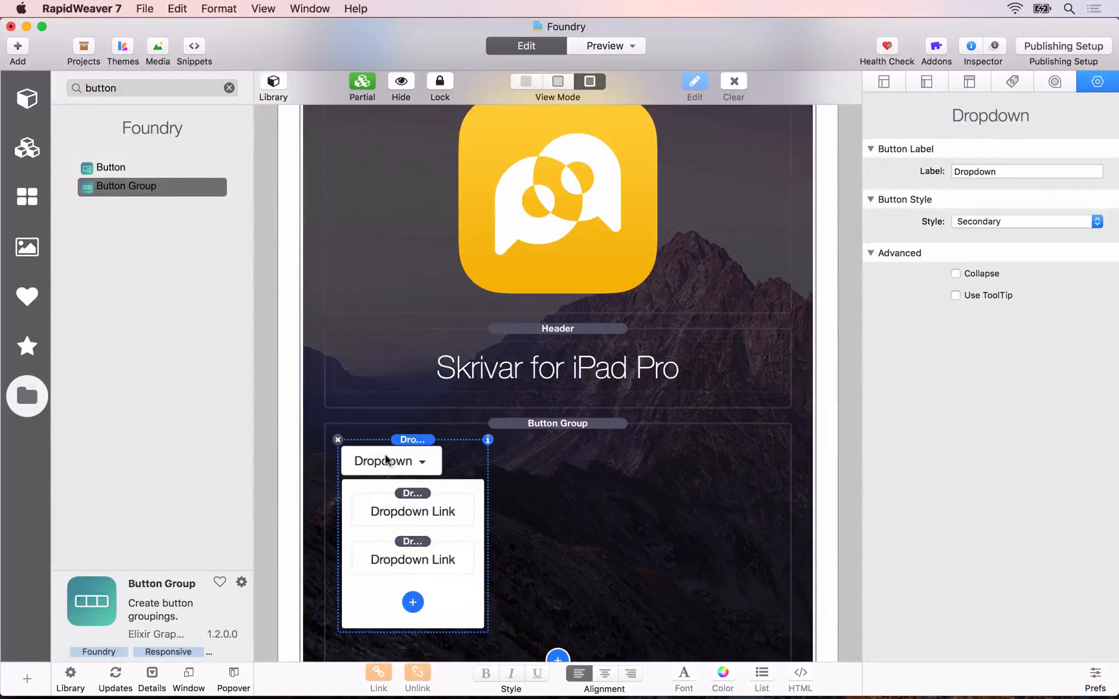
click(982, 223)
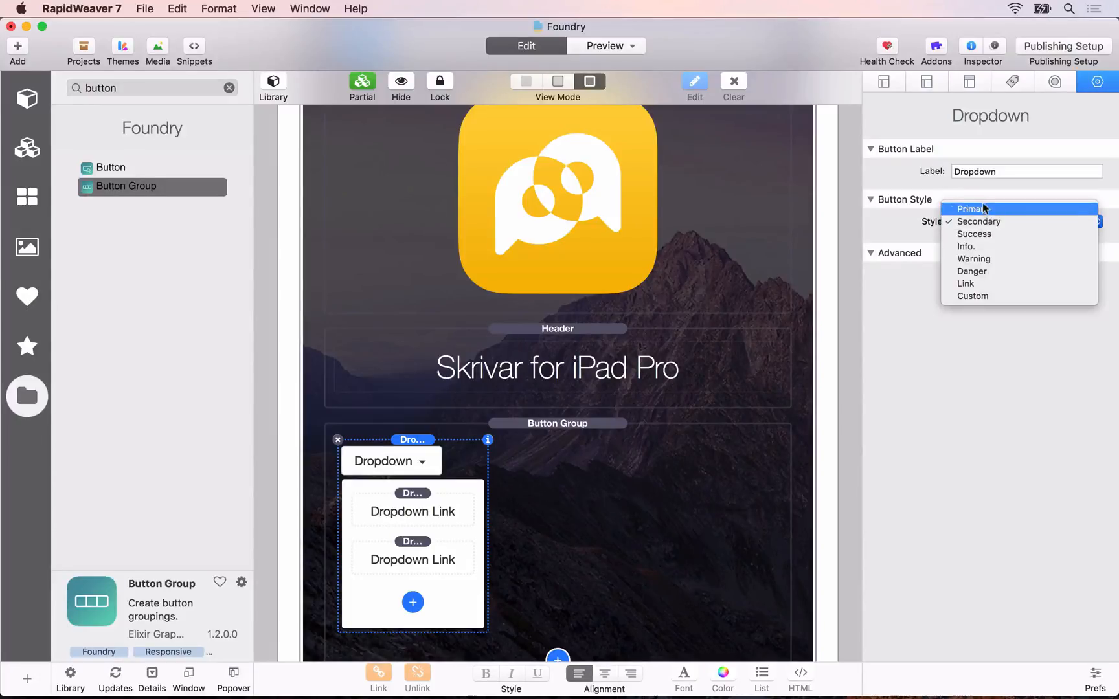
click(983, 209)
double_click(978, 175)
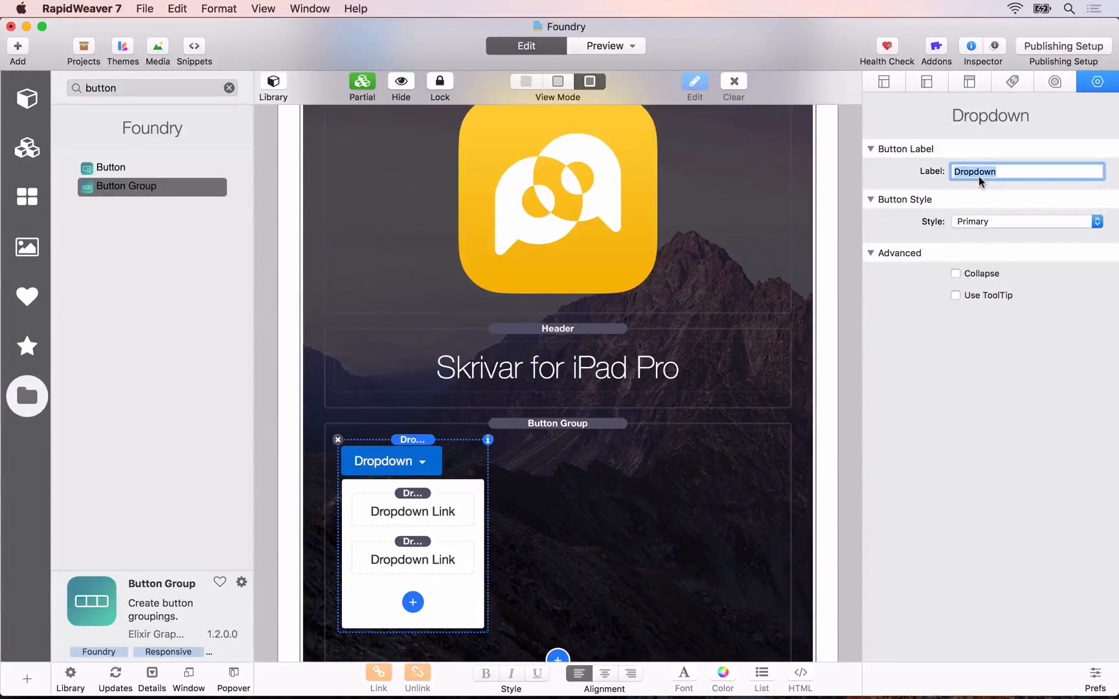
text(Buy Now)
key(Return)
Step: Label the first Dropdown Link "Directly" and the second one "App Store"
click(405, 512)
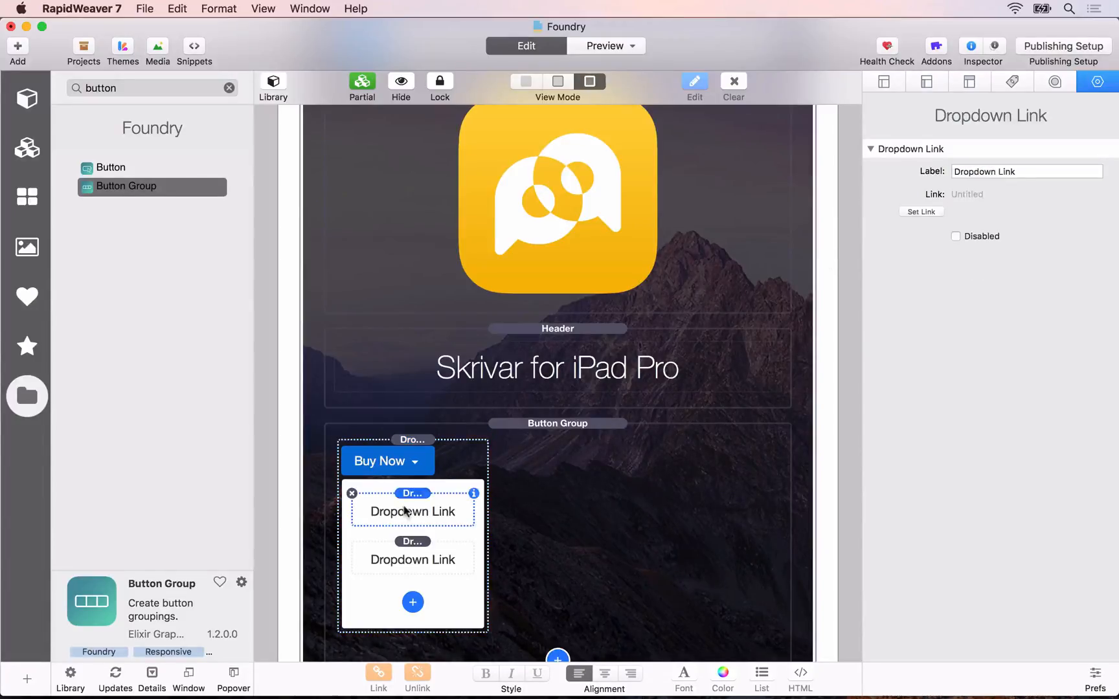
triple_click(1000, 172)
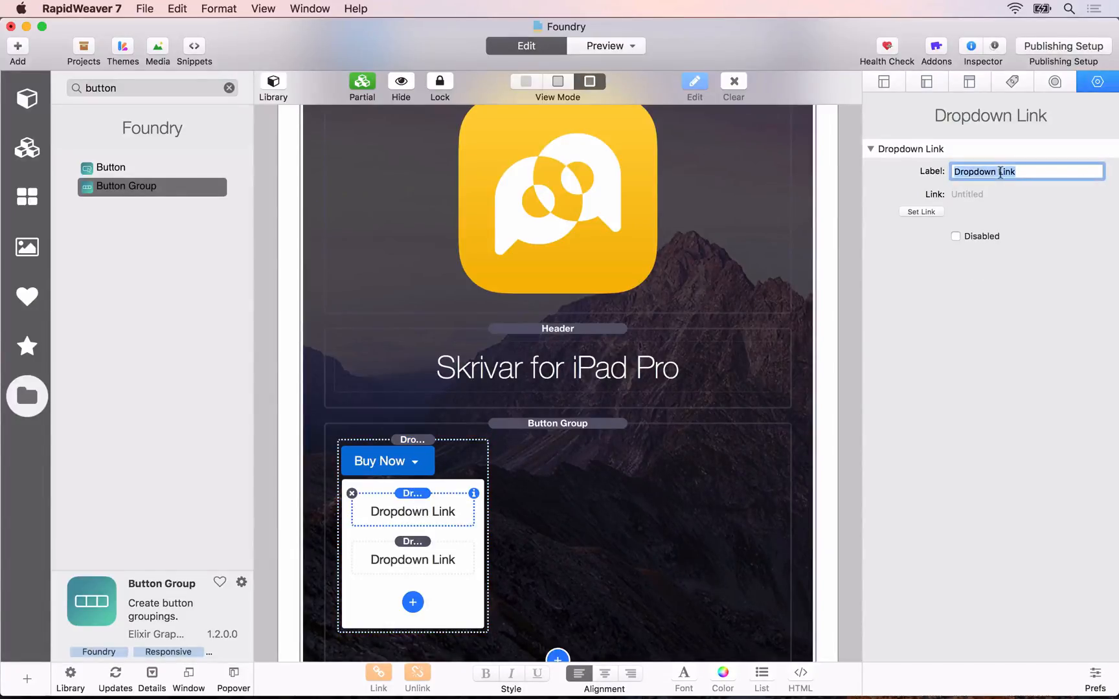
text(Directly)
key(Return)
click(376, 558)
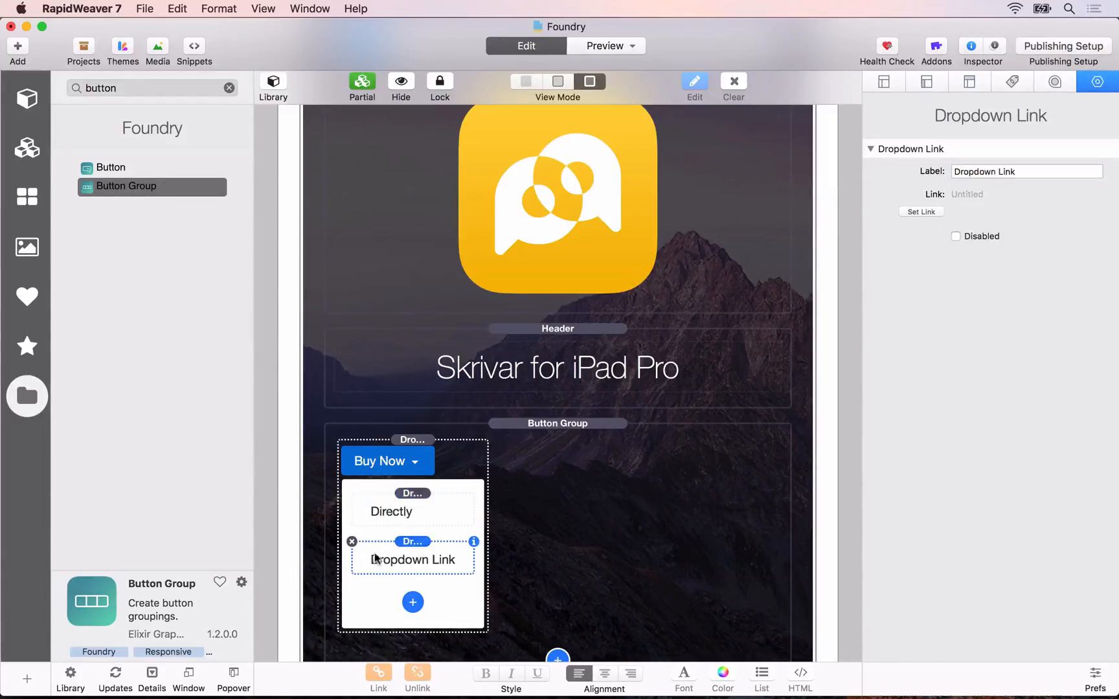
click(994, 172)
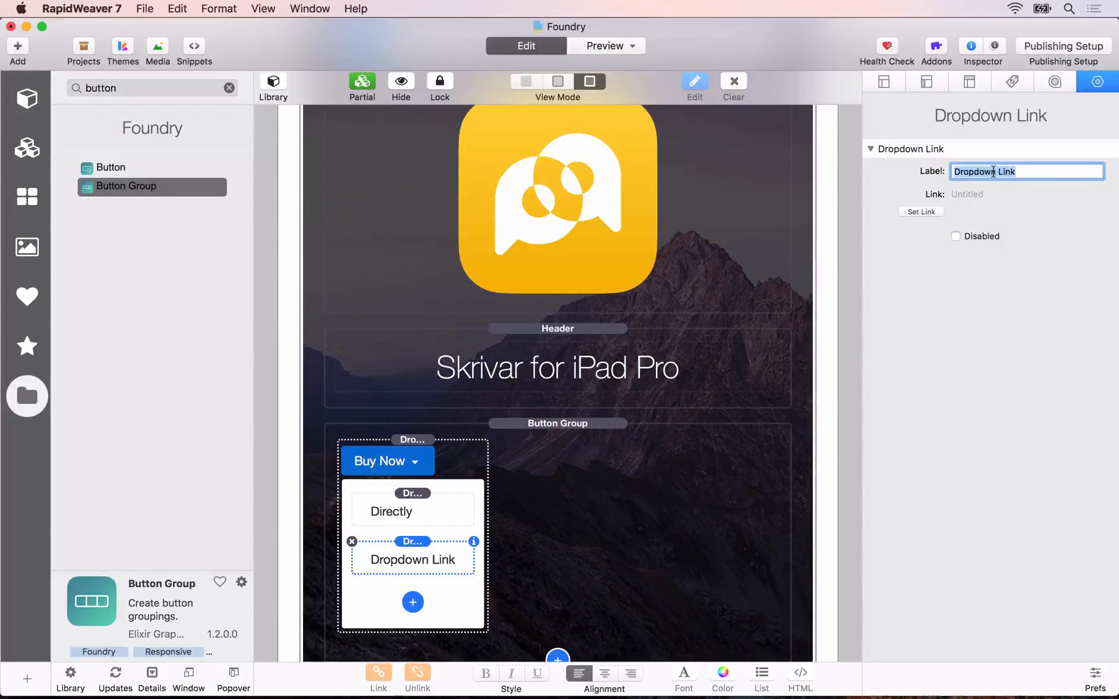
text(App Store)
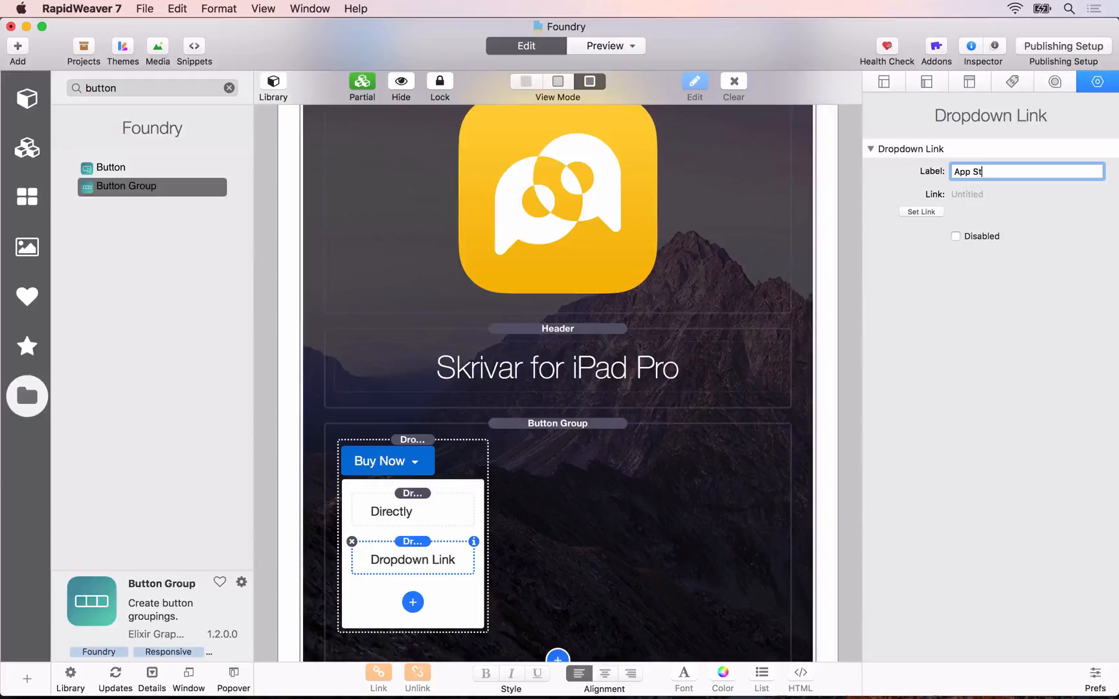
key(Return)
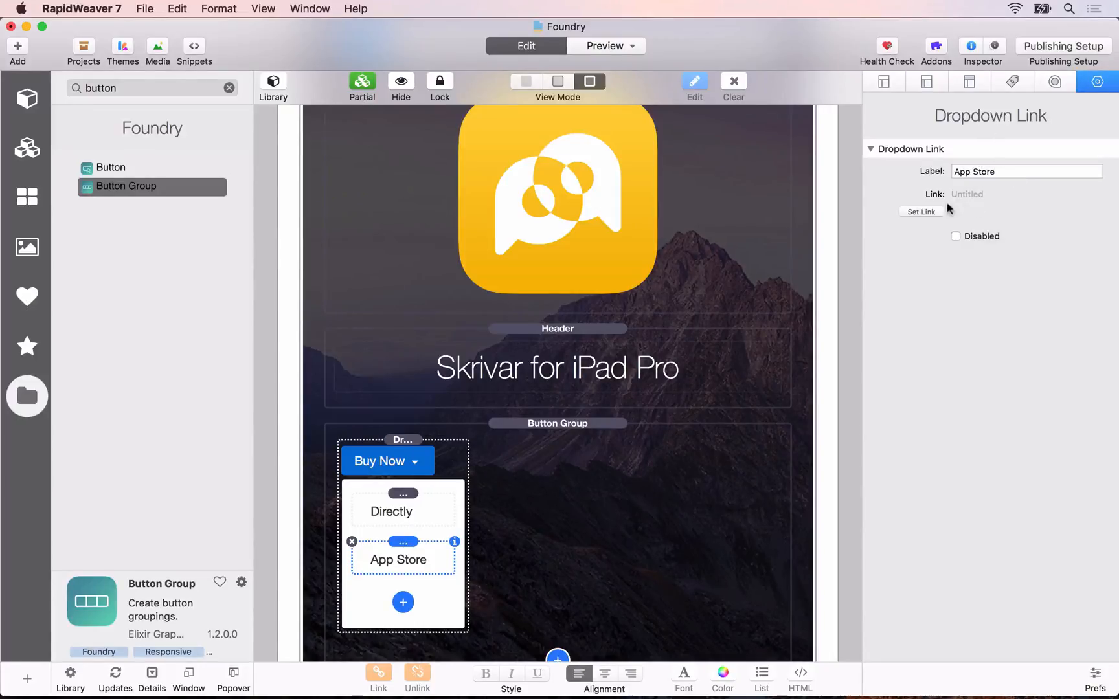
click(922, 211)
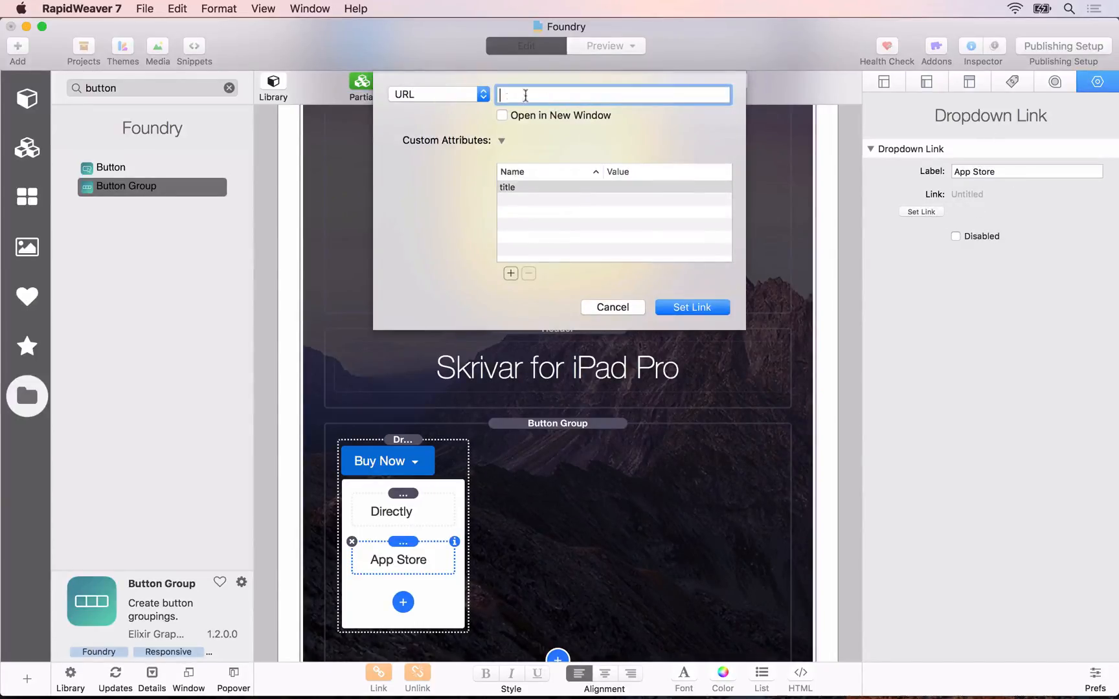
click(450, 98)
mouse_move(459, 118)
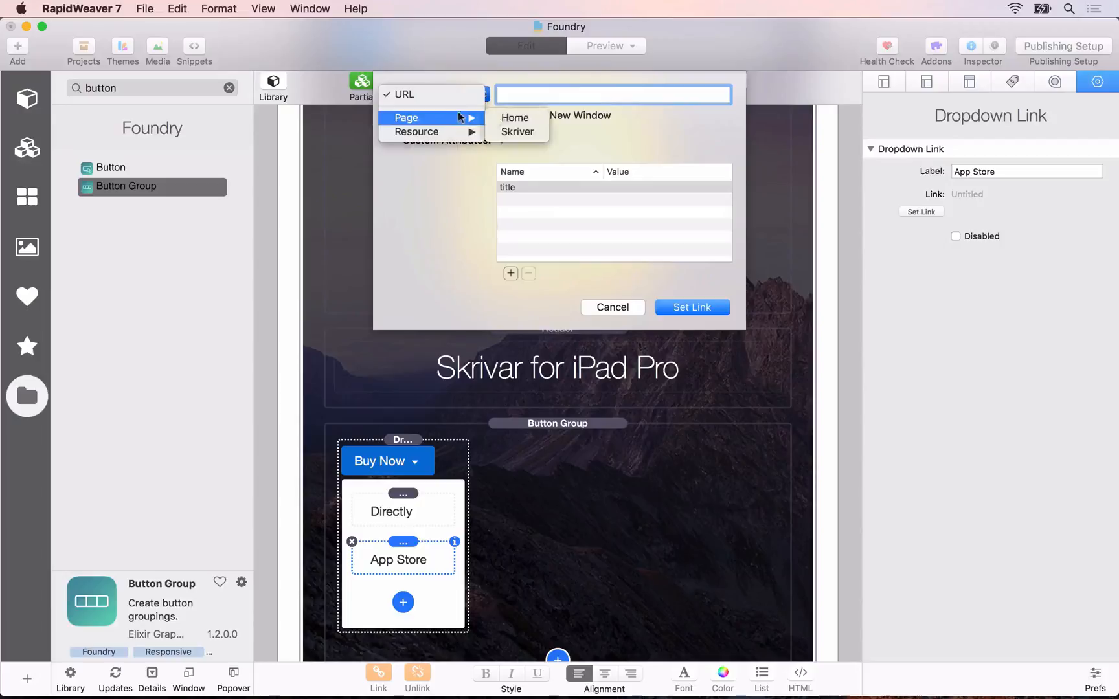
click(575, 101)
click(609, 307)
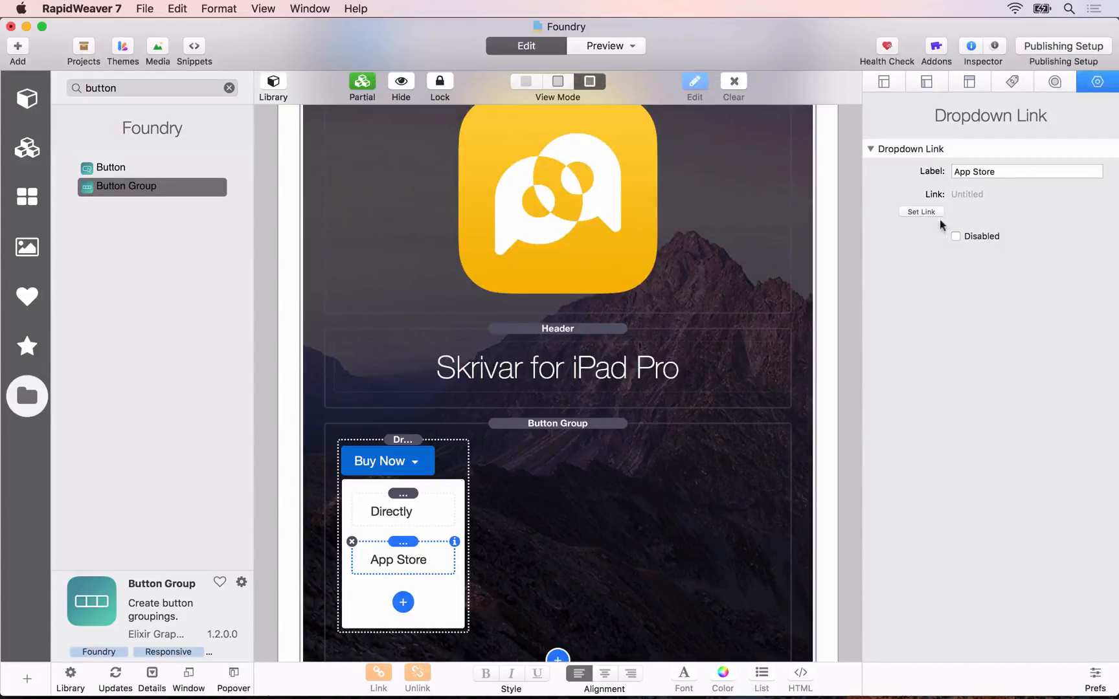
Step: Set the alignment of the Button Group to Center
click(401, 447)
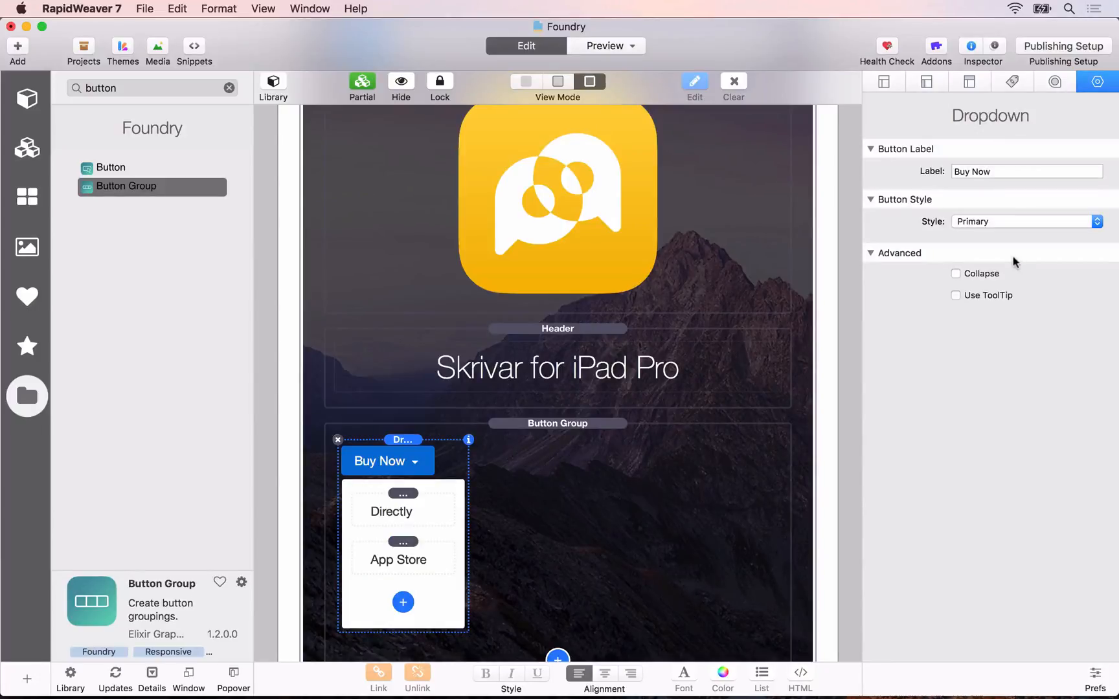
click(582, 422)
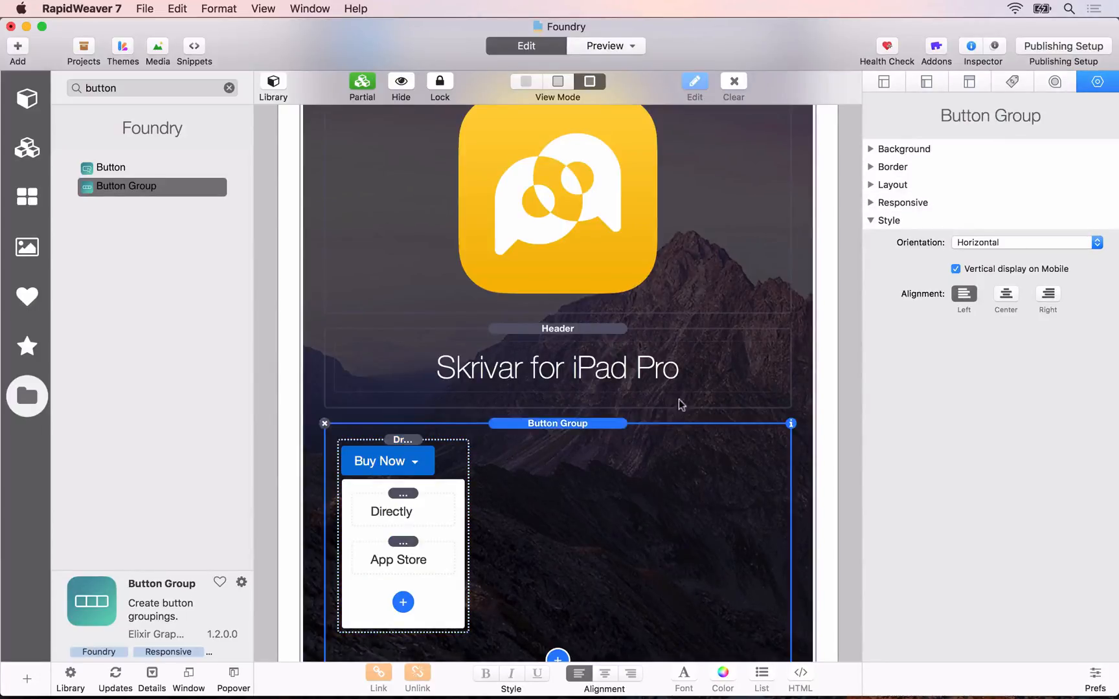
click(1005, 295)
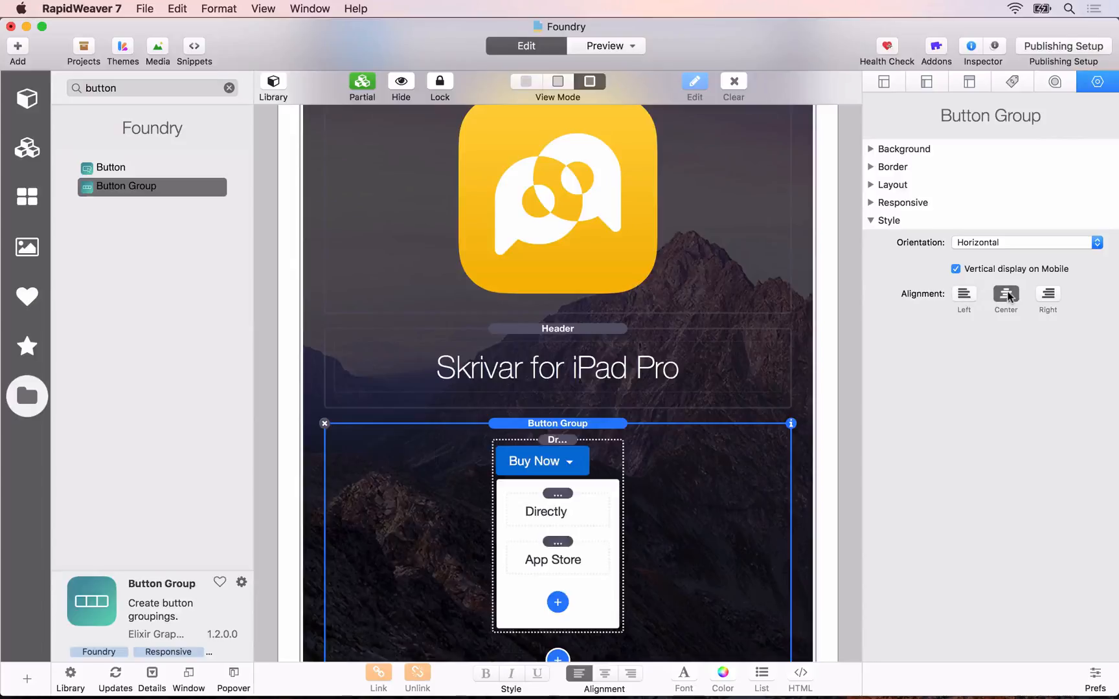
Step: Give the Button Group separate margins per side, with a bottom margin of 20 px
scroll(651, 500, down, 3)
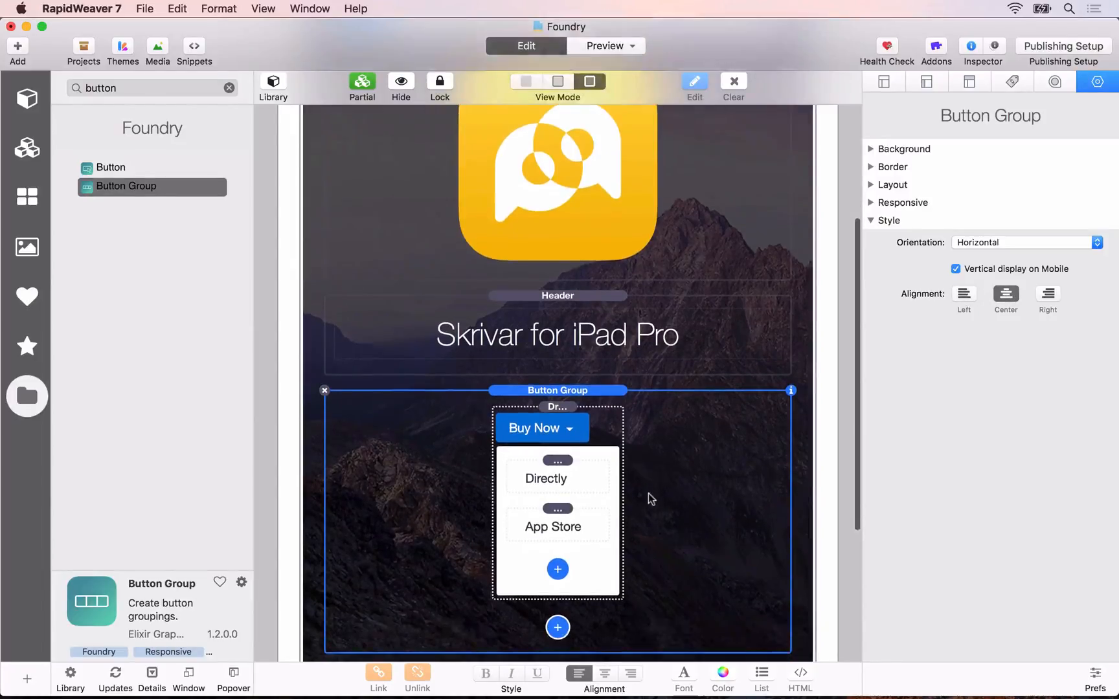
click(868, 185)
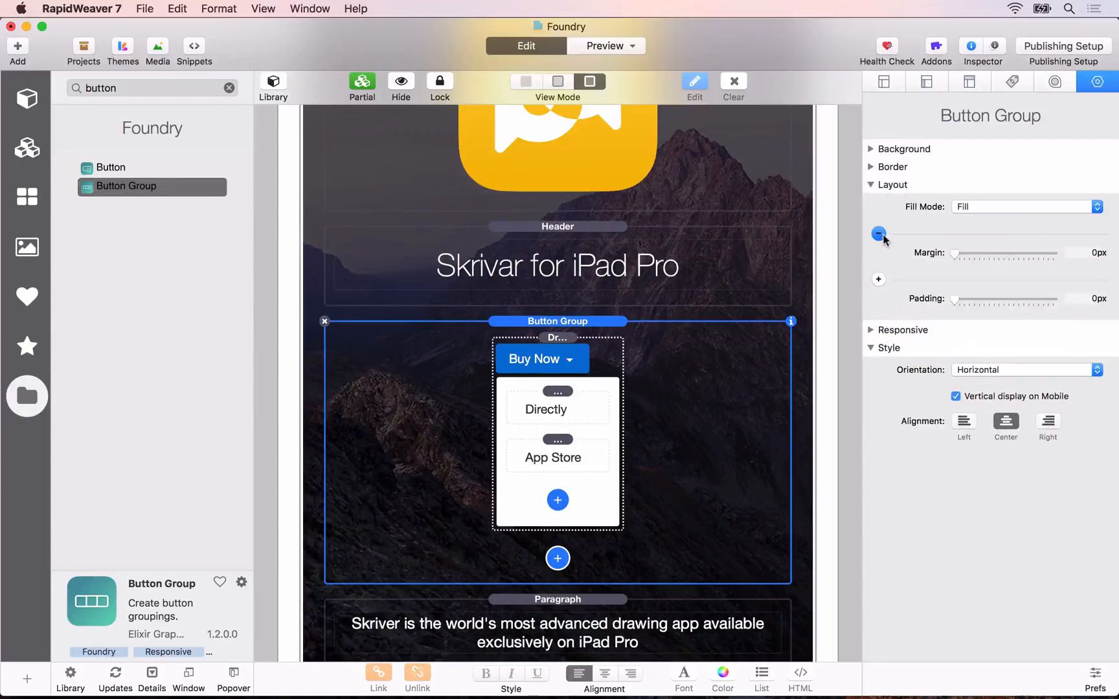
click(878, 233)
click(1011, 254)
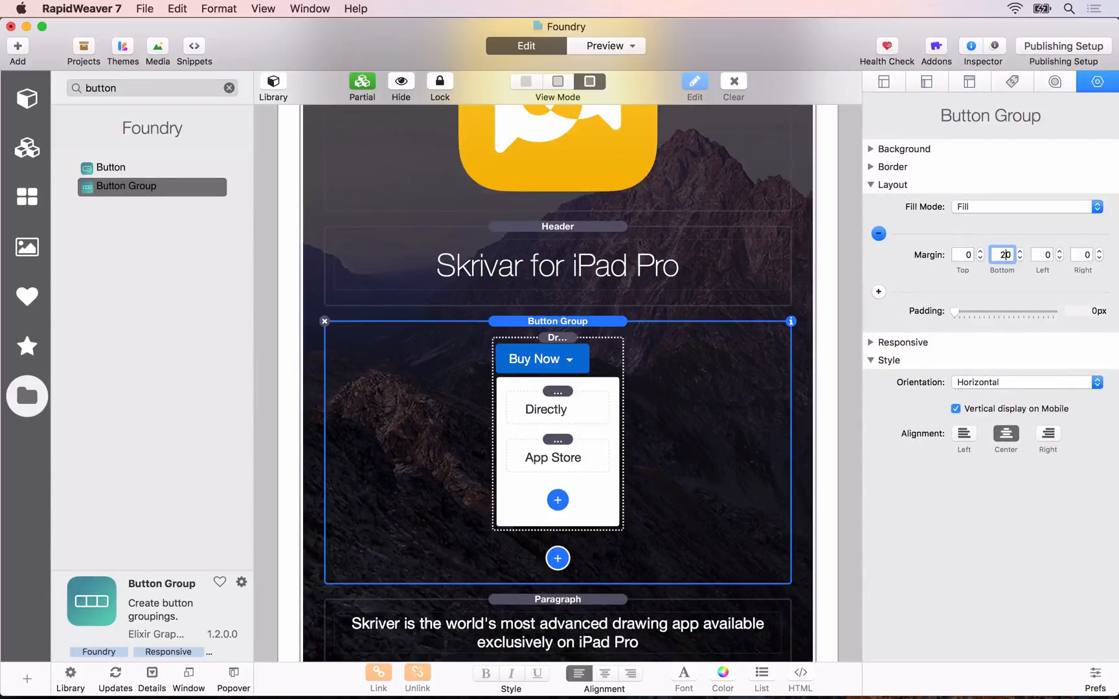
text(20)
key(Tab)
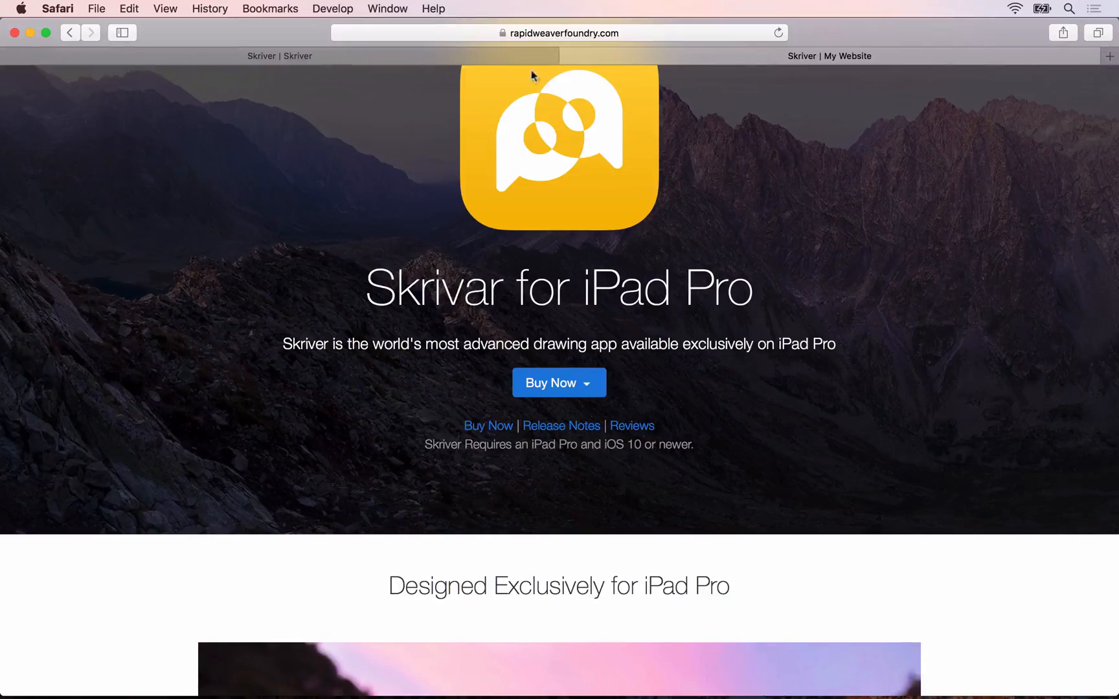
Step: Examine the local Skriver preview in Safari and try out its Buy Now dropdown
click(527, 56)
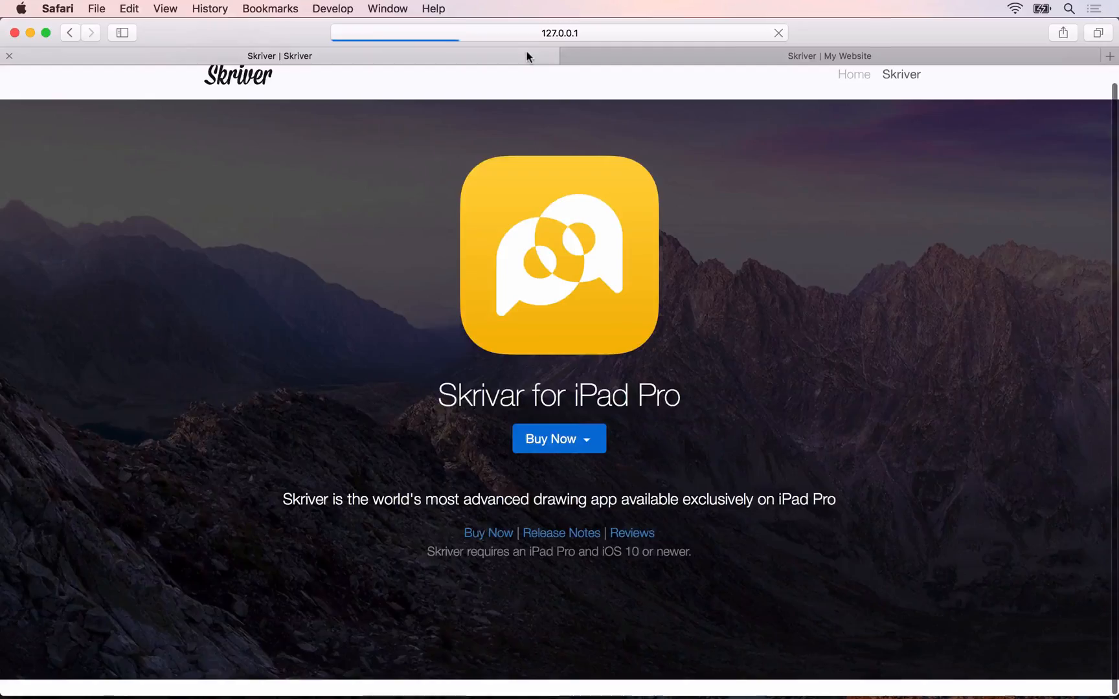
click(568, 447)
click(437, 420)
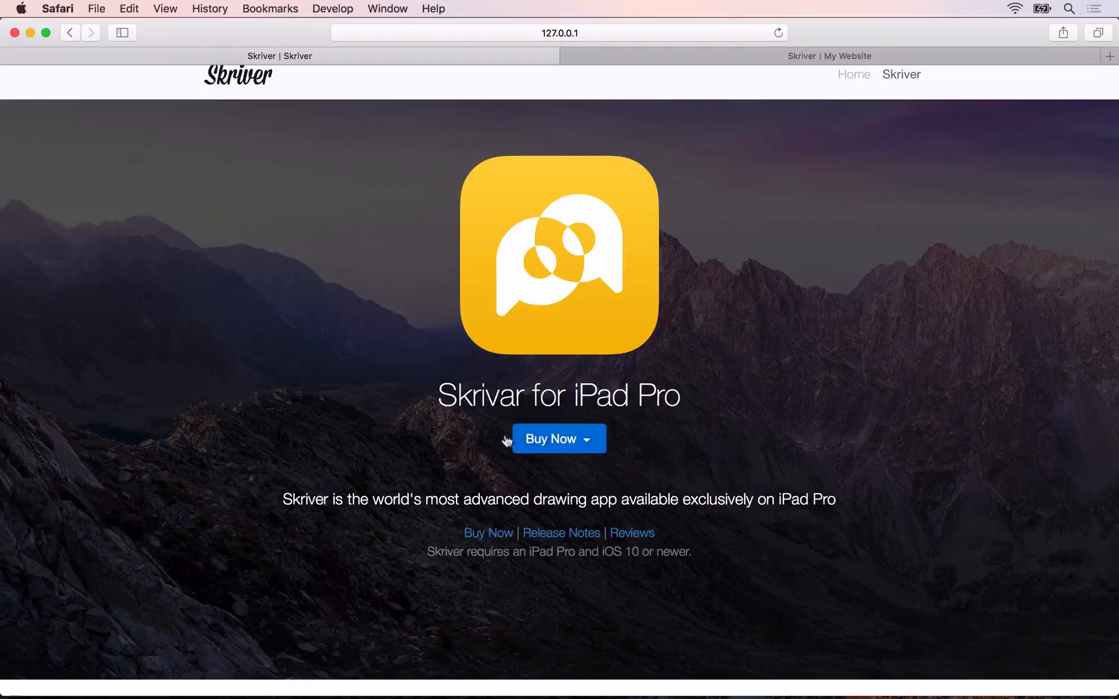
Step: Return to RapidWeaver, move the lead Paragraph above the Button Group, and check the new order in the Safari preview
key(super+Tab)
scroll(521, 396, up, 1)
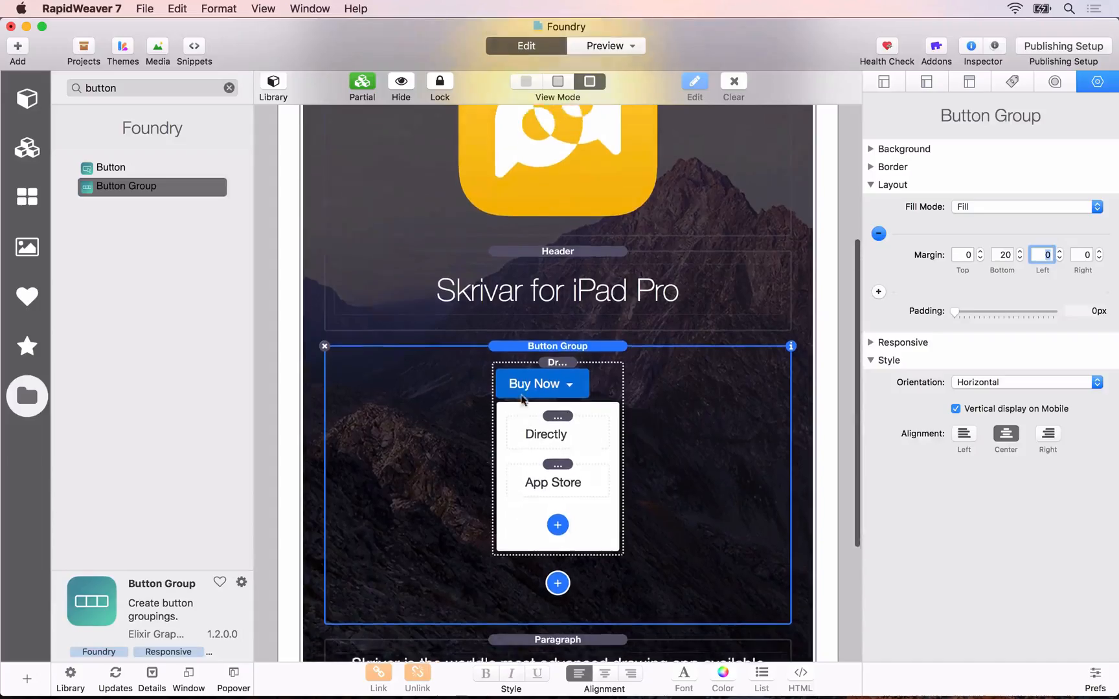
scroll(521, 396, down, 5)
click(525, 489)
drag(524, 489, 526, 197)
key(super+Tab)
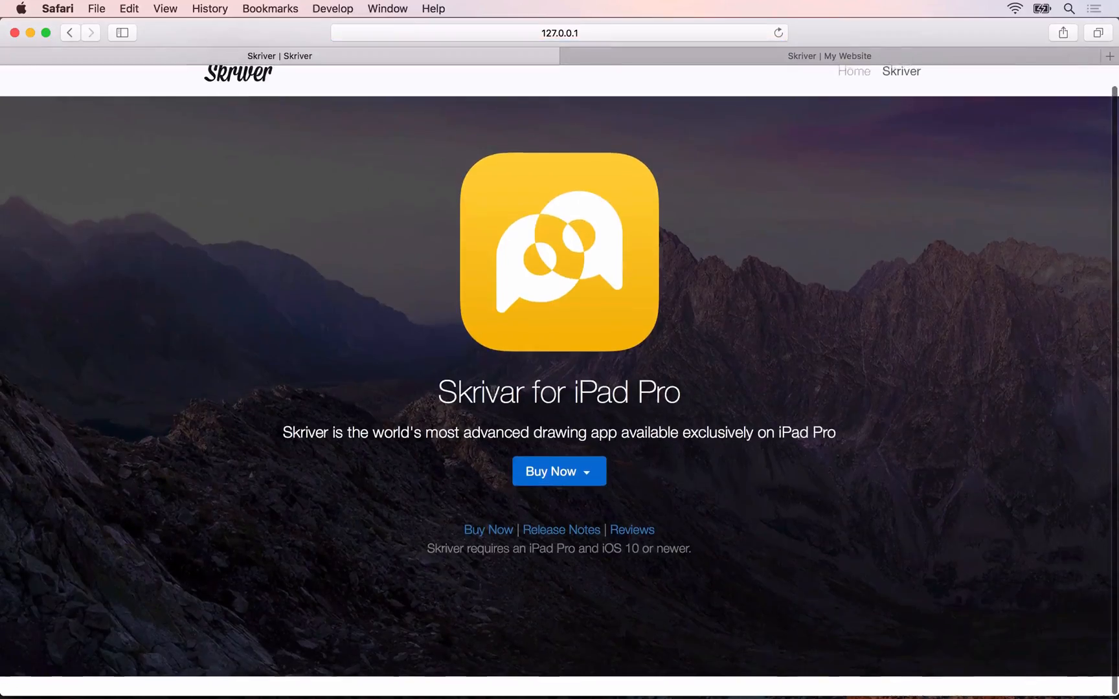
Step: Try out the Buy Now dropdown in the Safari preview and return to RapidWeaver
click(554, 478)
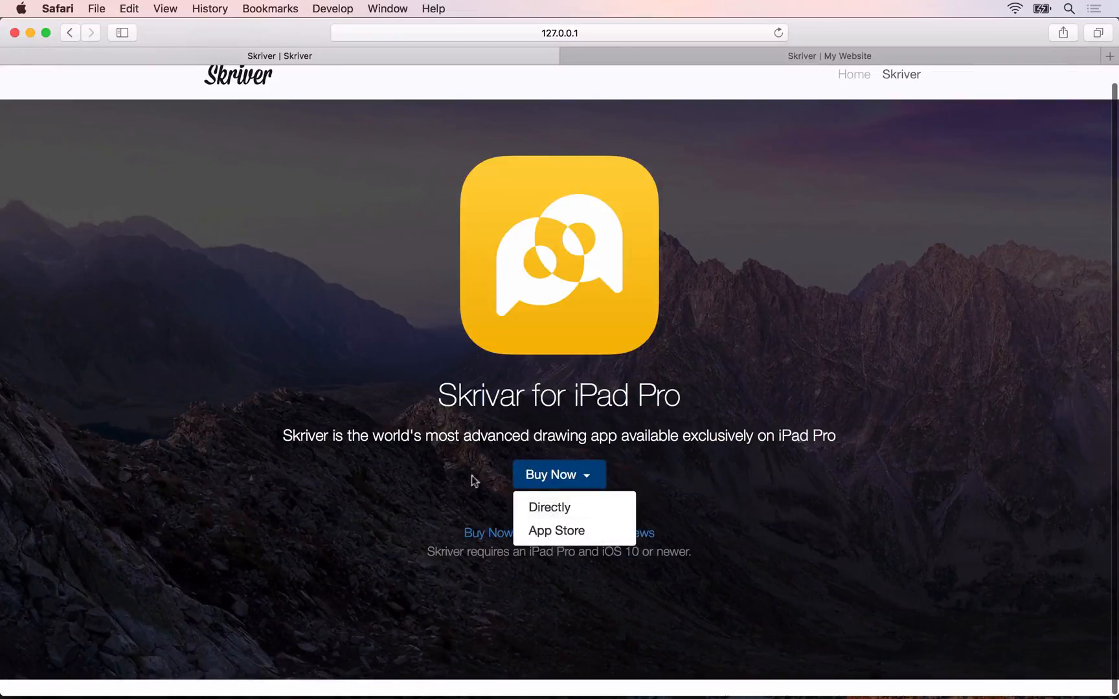
click(468, 505)
key(super+Tab)
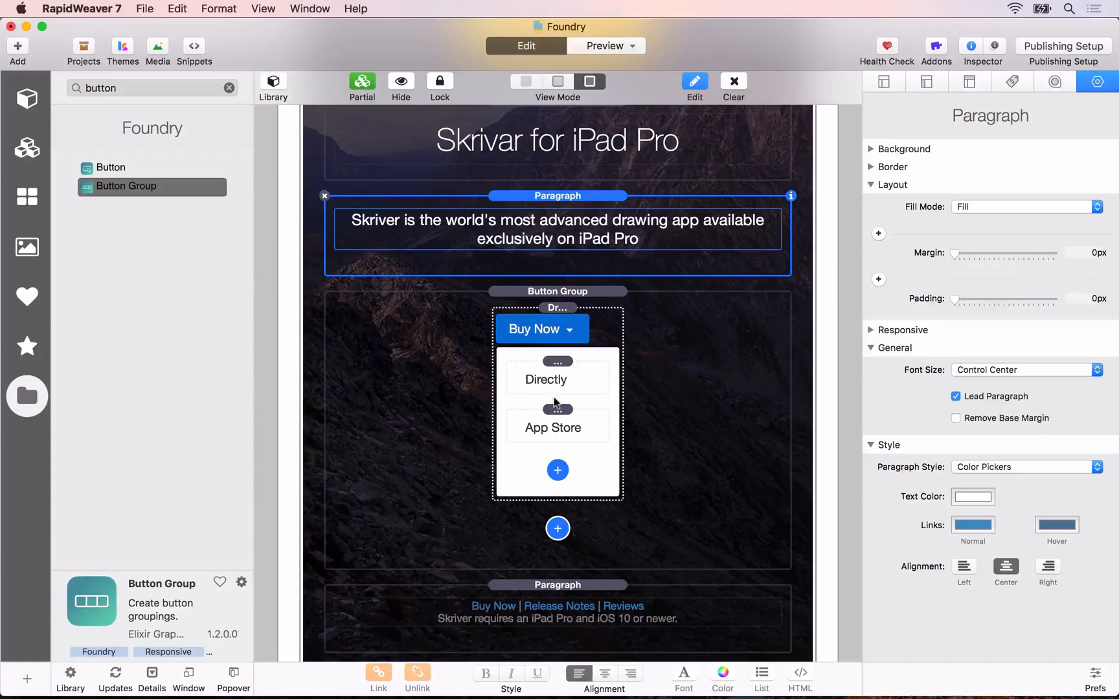
Step: Relabel the two Buy Now dropdown links as "Directly — $99" and "App Store — $129"
click(563, 374)
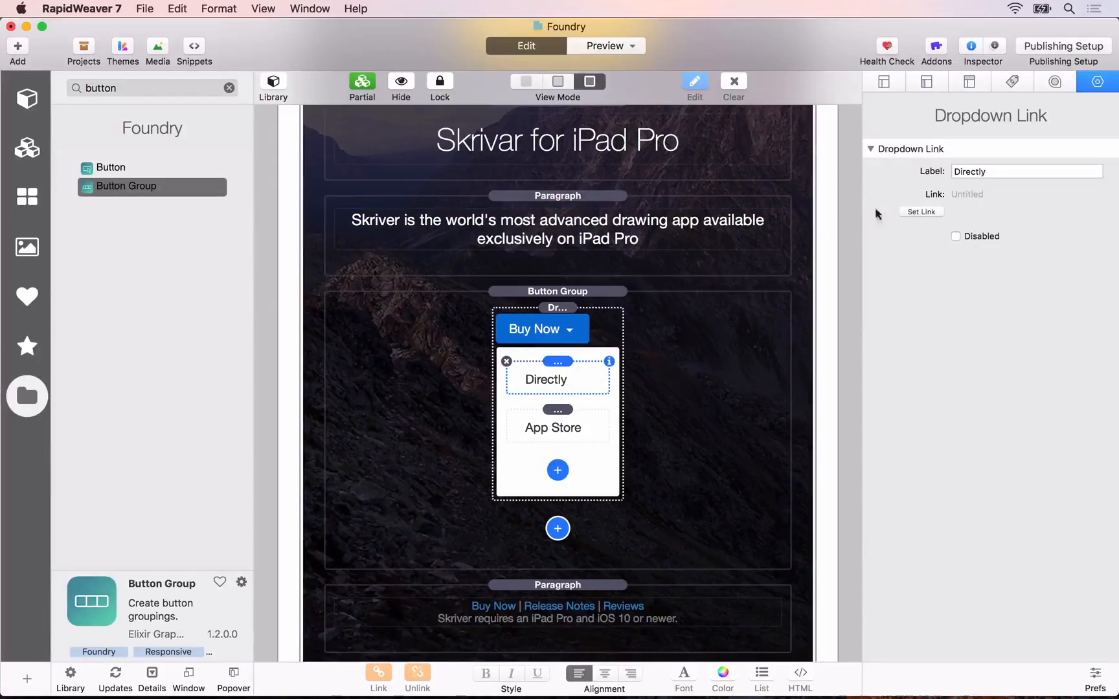
click(988, 171)
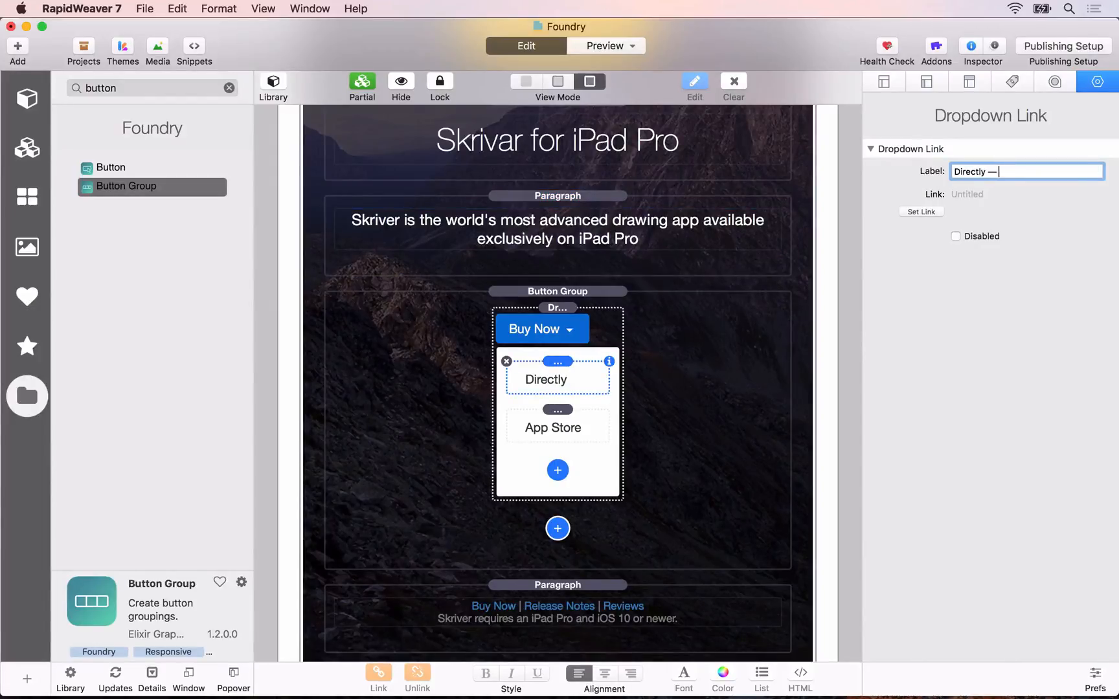
click(564, 409)
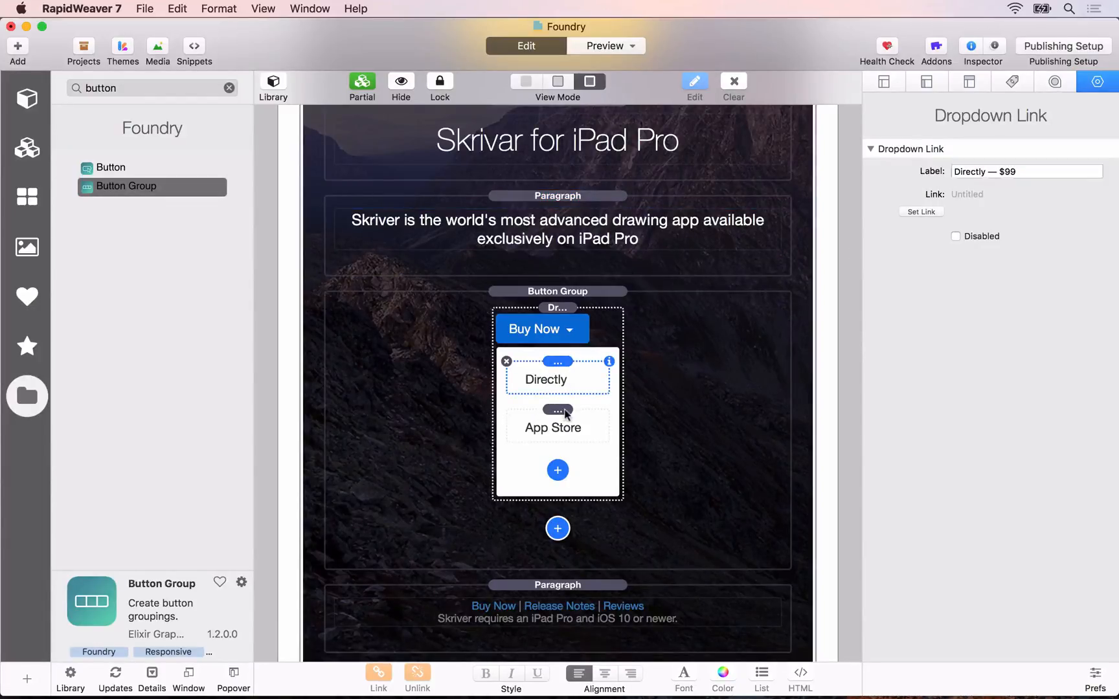
click(1000, 171)
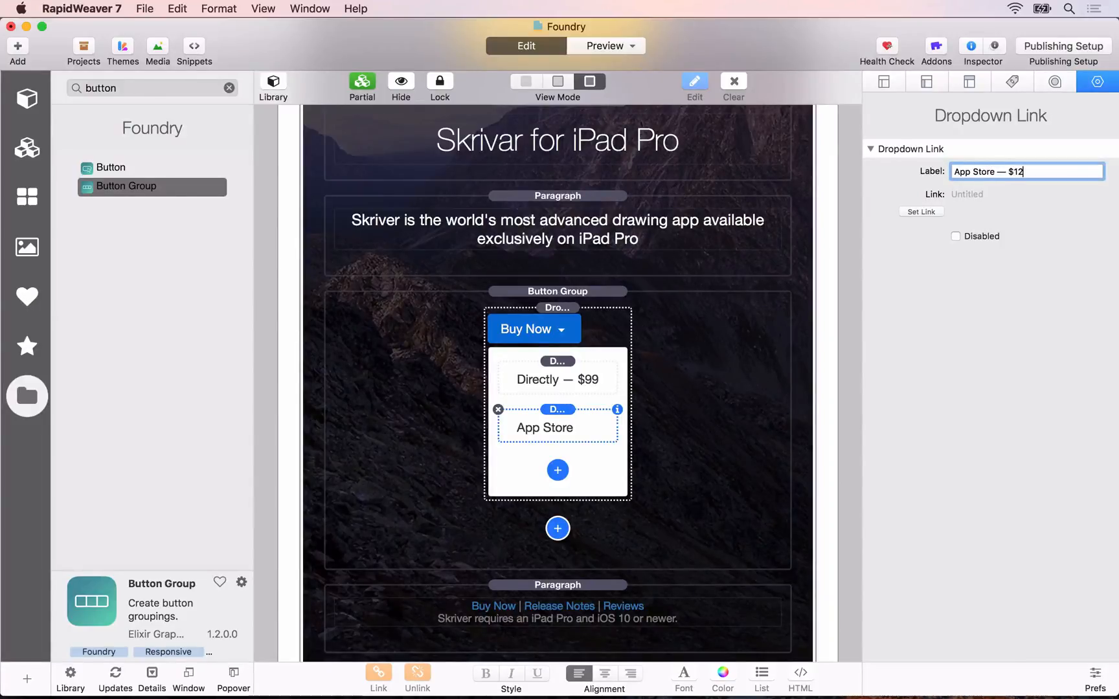
key(Tab)
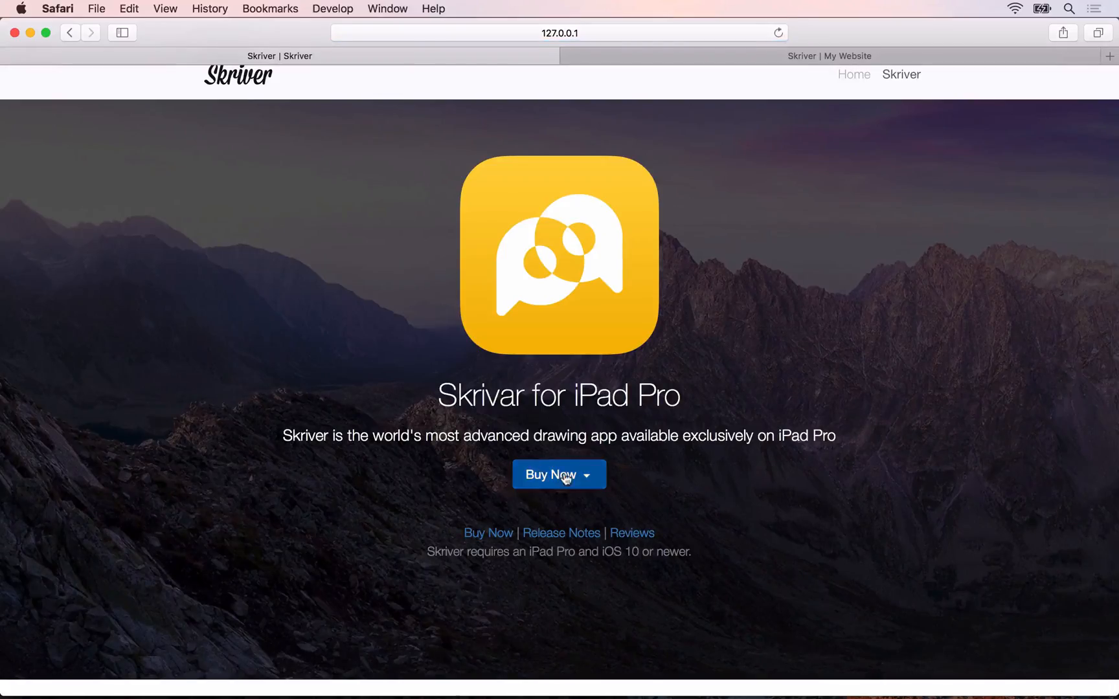
Step: Check the Buy Now dropdown's link labels and the space below the banner in the Safari preview
click(566, 477)
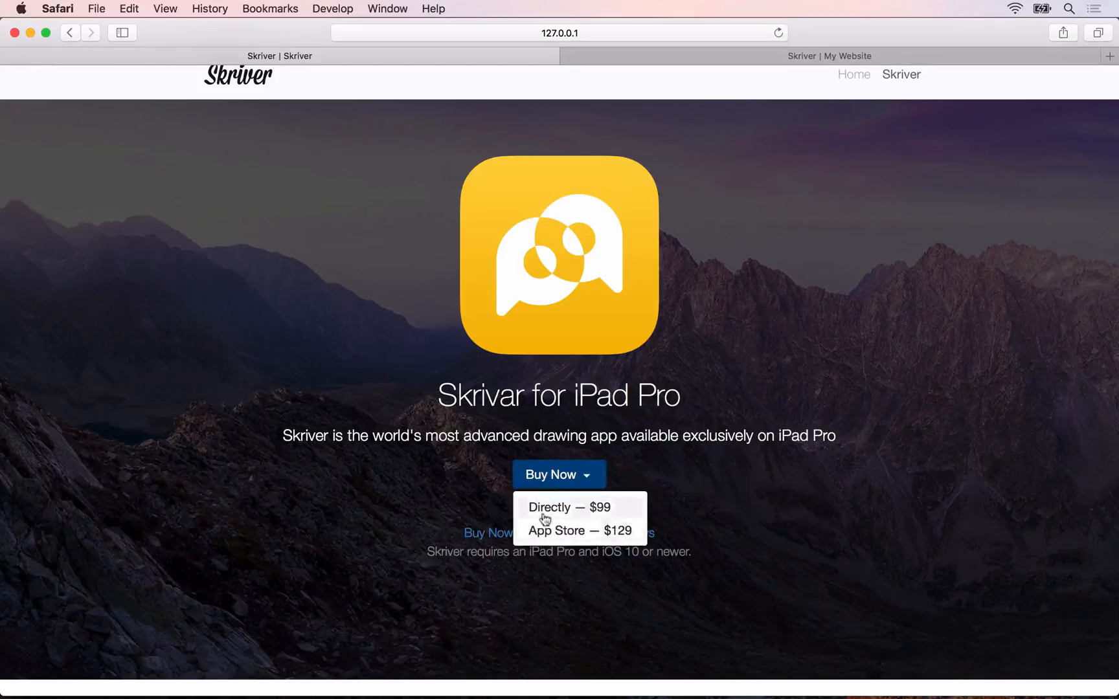
click(458, 491)
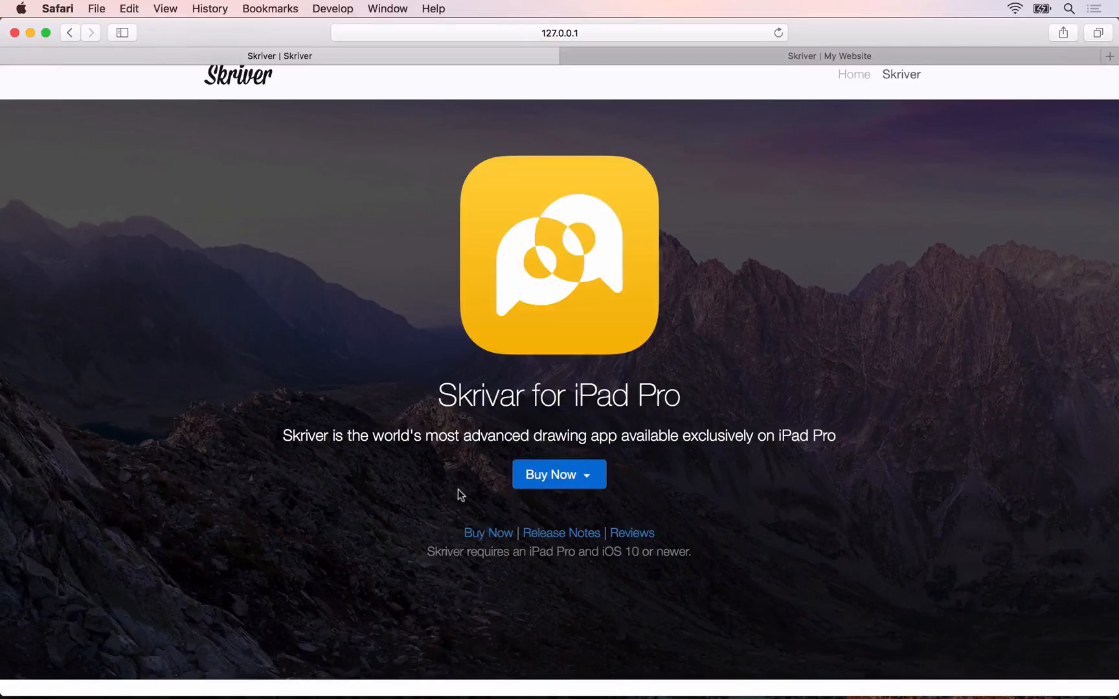
scroll(458, 492, down, 1)
scroll(489, 272, down, 1)
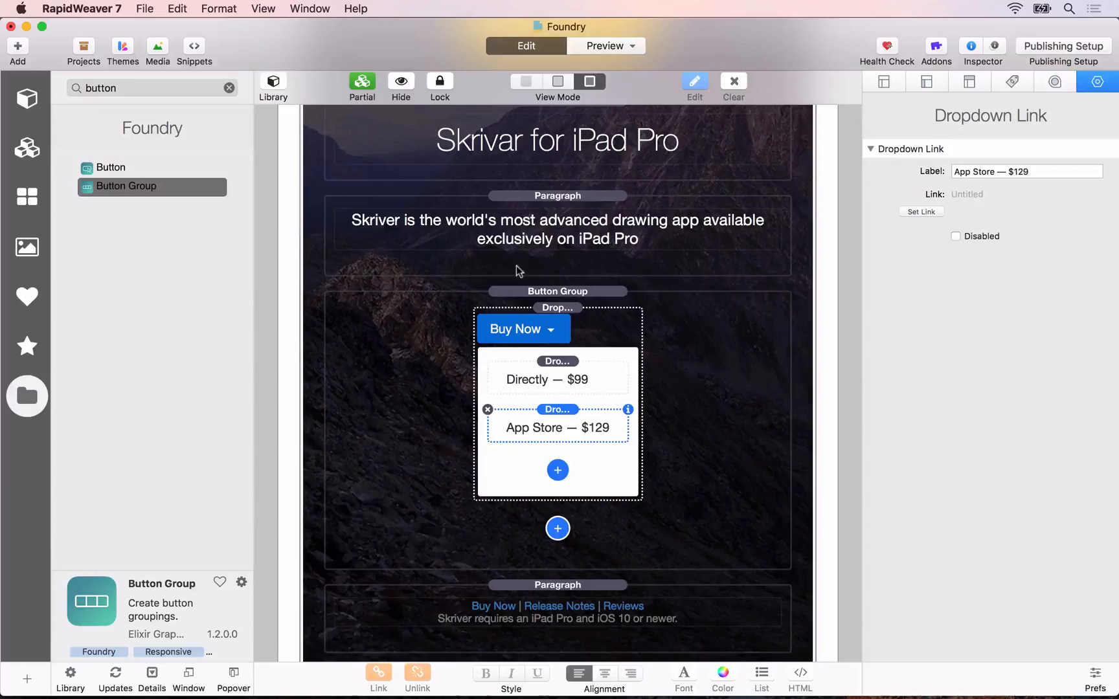
scroll(517, 270, up, 10)
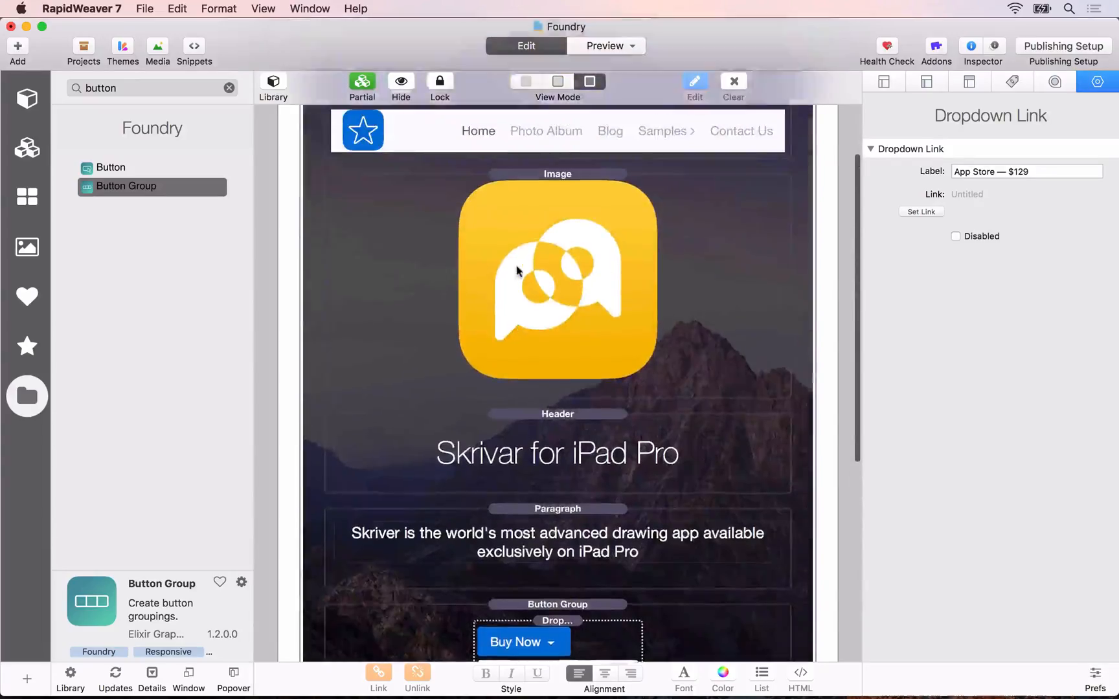
Step: Enable Remove Base Margin for the Banner in RapidWeaver and reload the page preview in Safari
scroll(530, 198, up, 2)
click(557, 150)
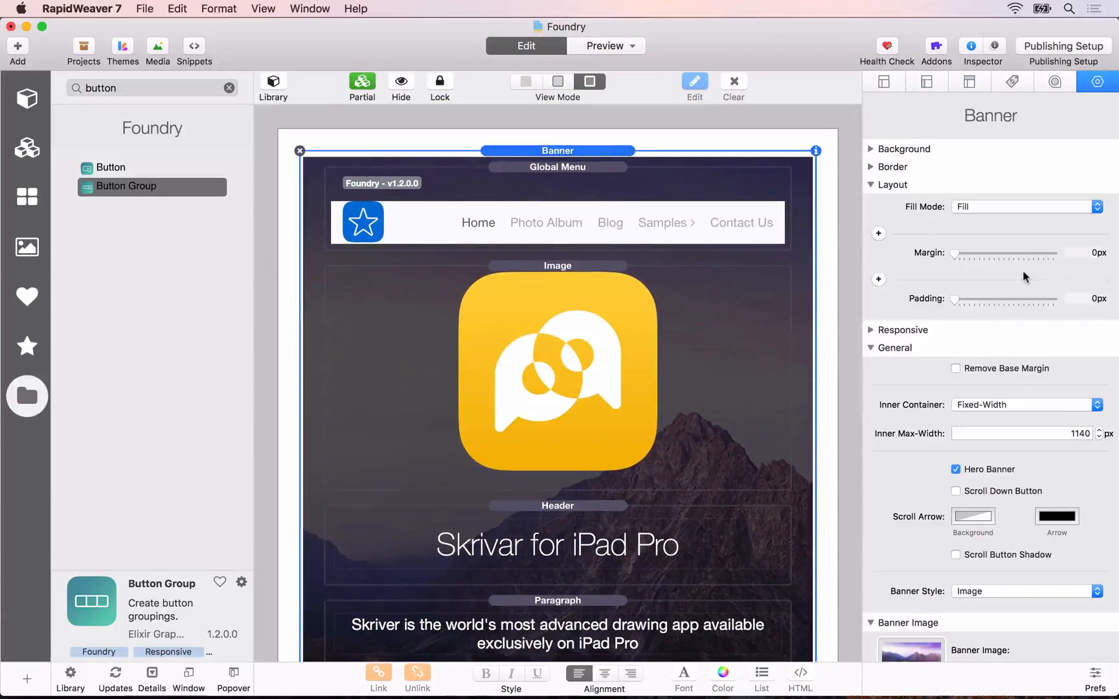
click(982, 370)
scroll(565, 344, down, 8)
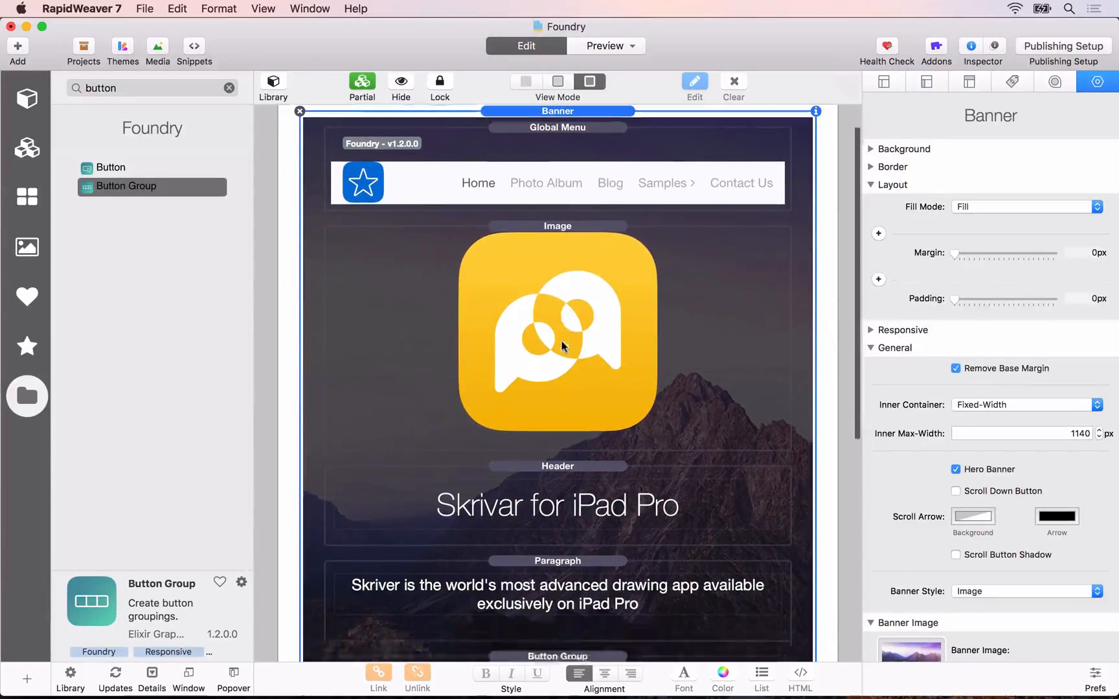
scroll(563, 623, down, 3)
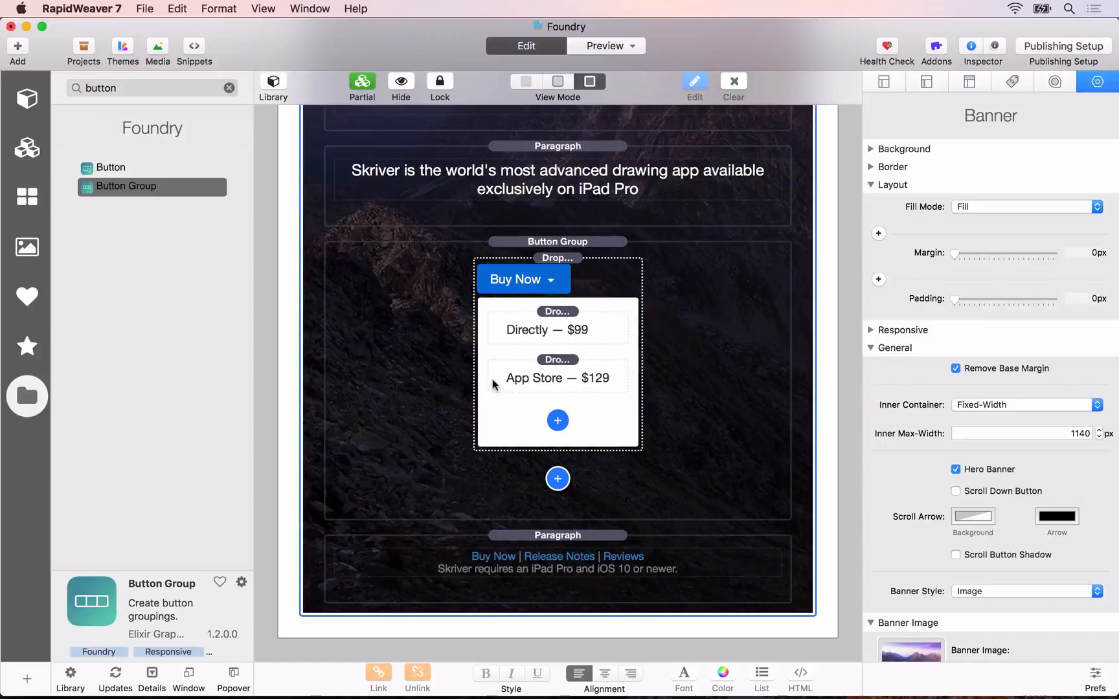
key(super+Tab)
key(super+r)
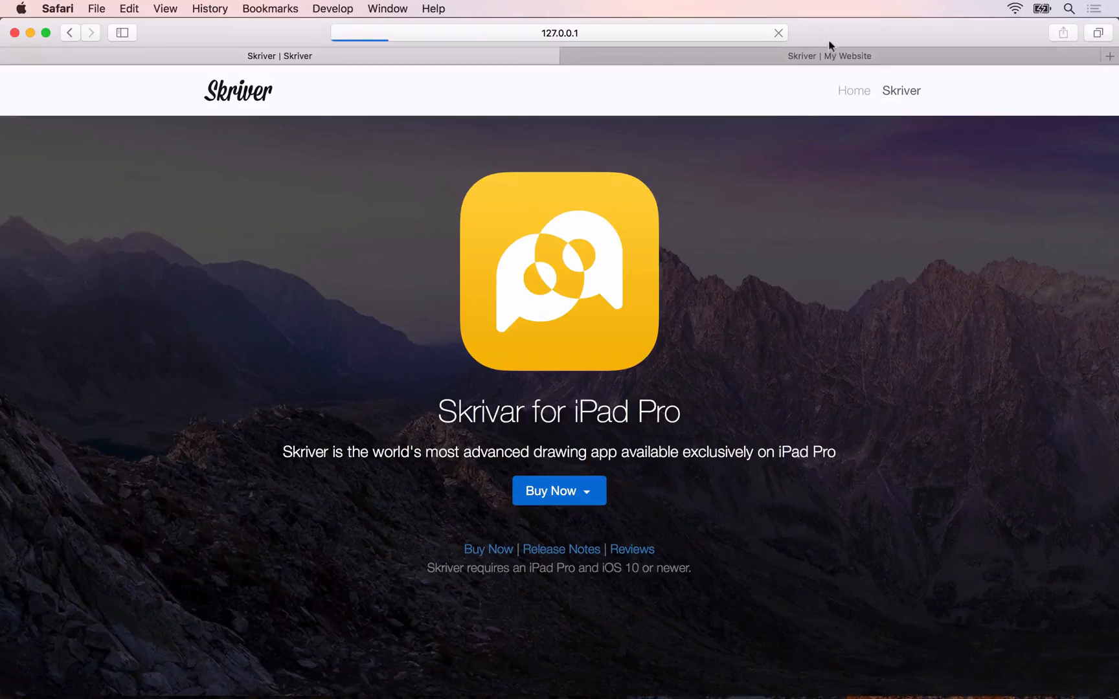
Step: Examine the "Designed Exclusively for iPad Pro" section on the finished reference site and page through its image slider
scroll(618, 234, down, 10)
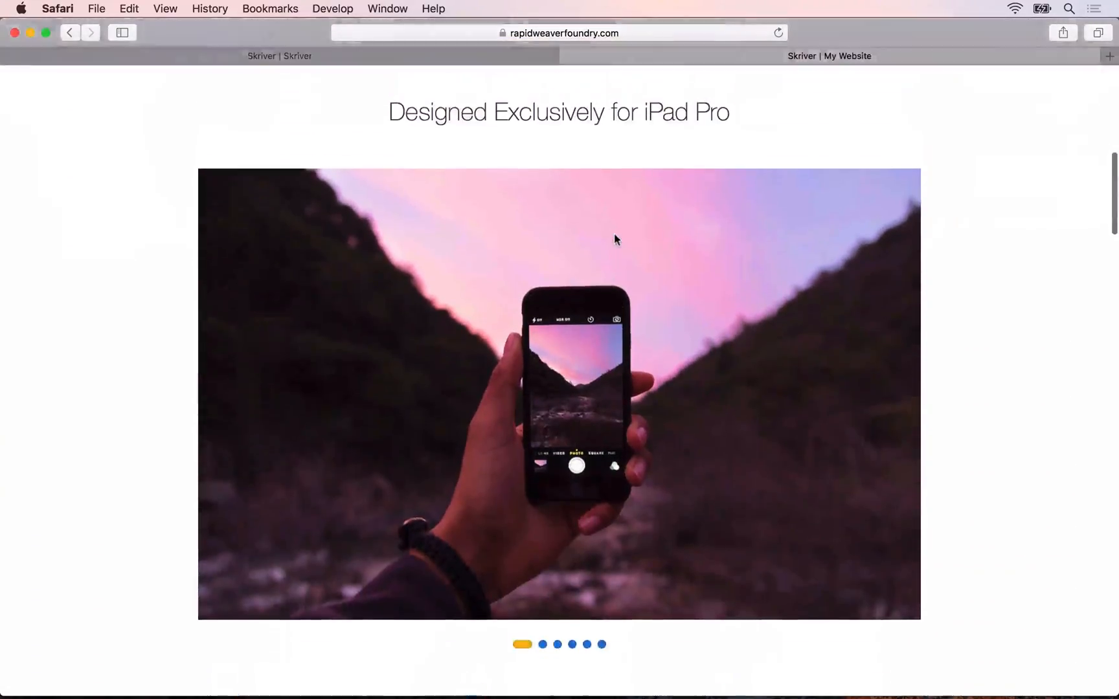
scroll(615, 235, up, 1)
mouse_move(456, 318)
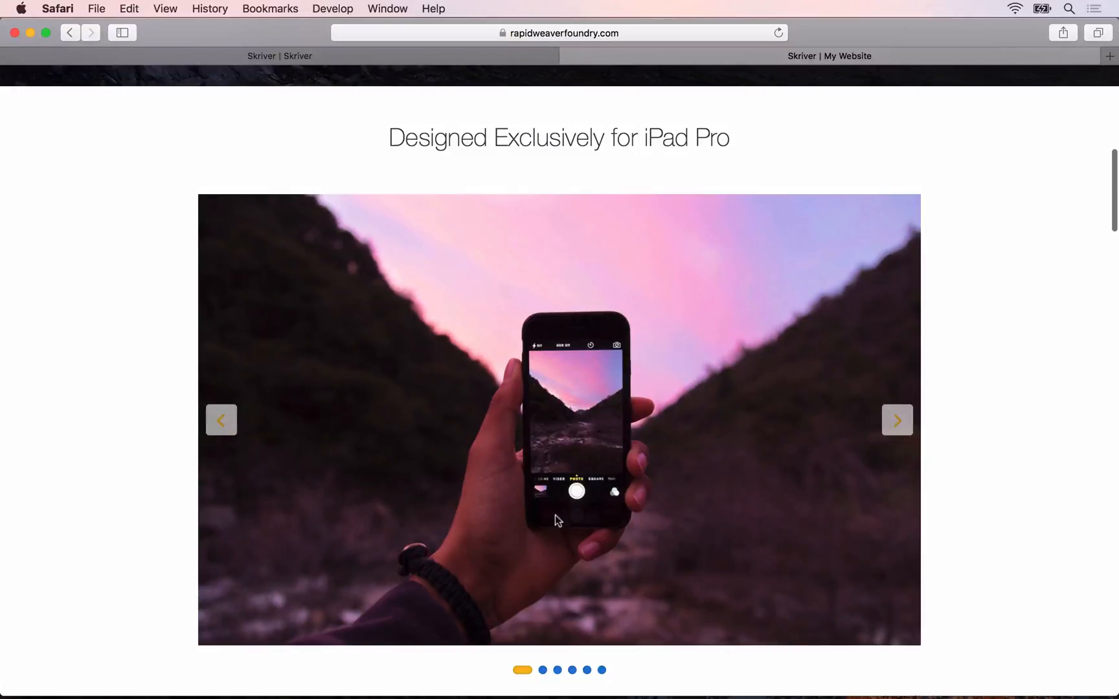
click(894, 421)
click(894, 421)
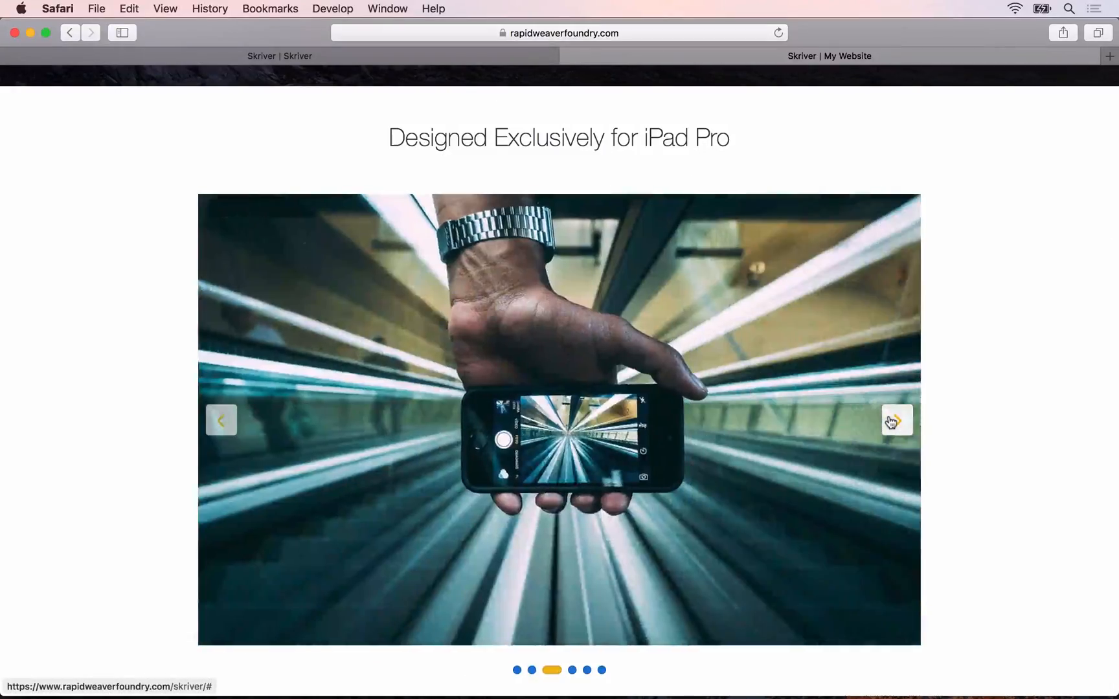
click(892, 422)
Step: Return to RapidWeaver, add a Container stack below the Banner and set its maximum width to 960 px
key(super+Tab)
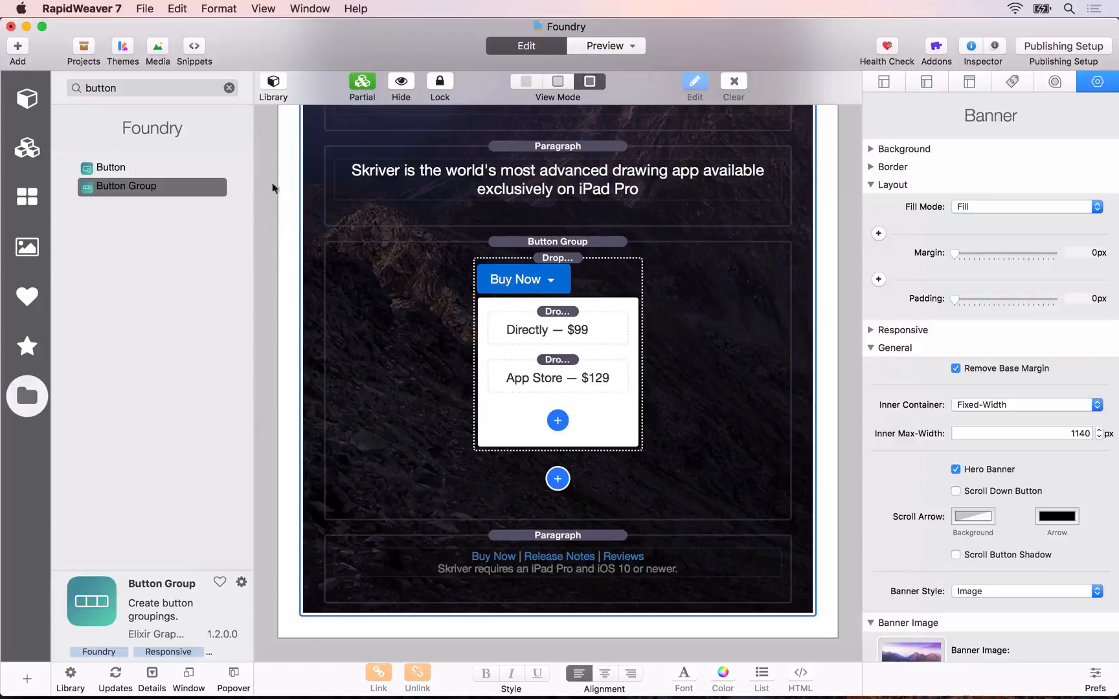
click(229, 87)
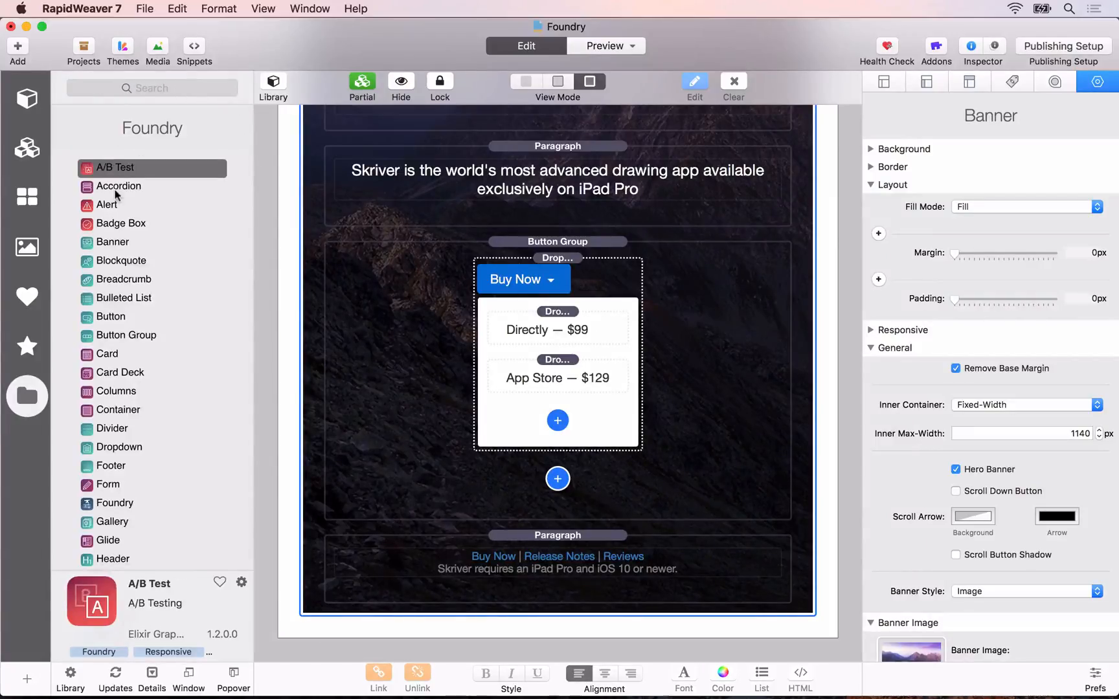
scroll(462, 458, down, 1)
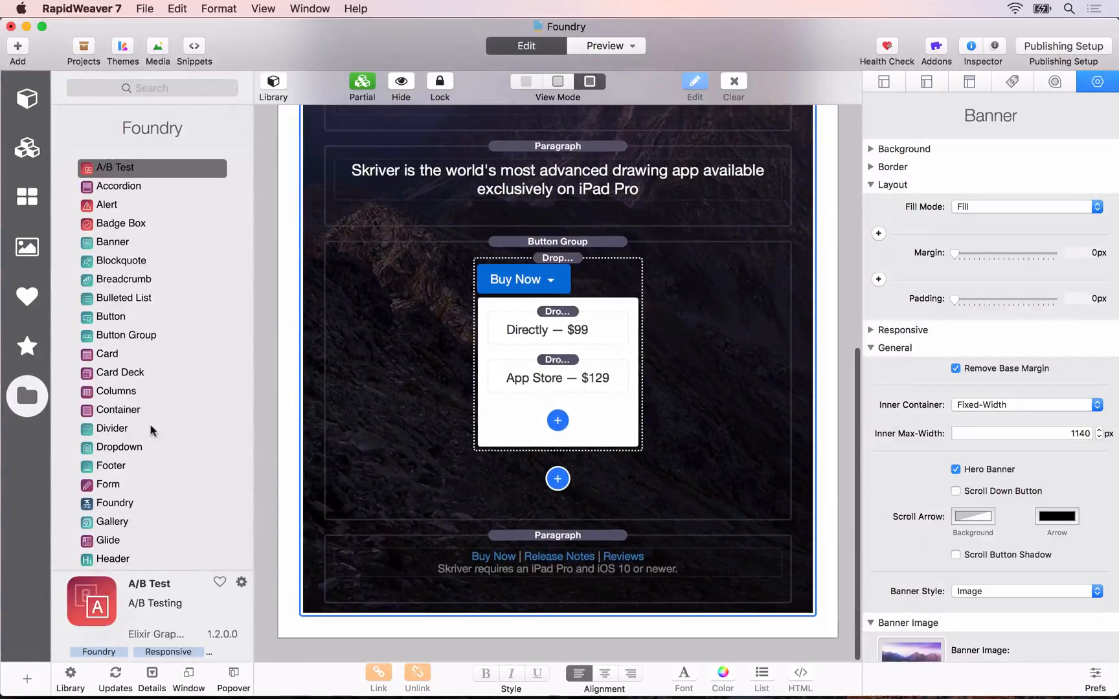
drag(109, 410, 466, 630)
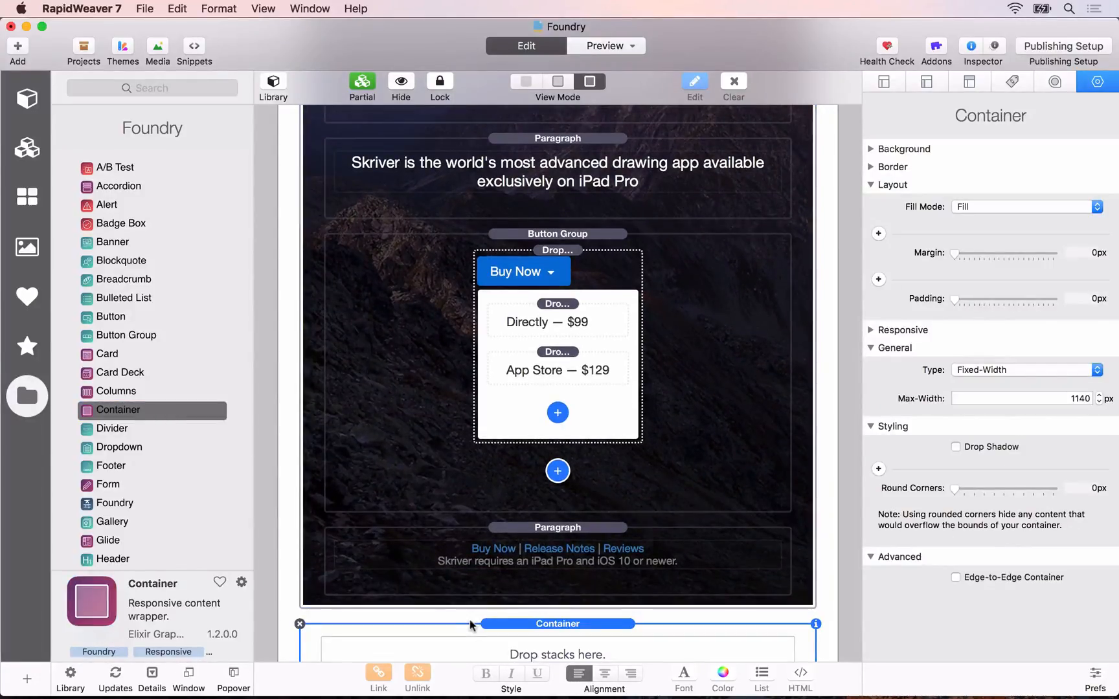
scroll(539, 515, down, 3)
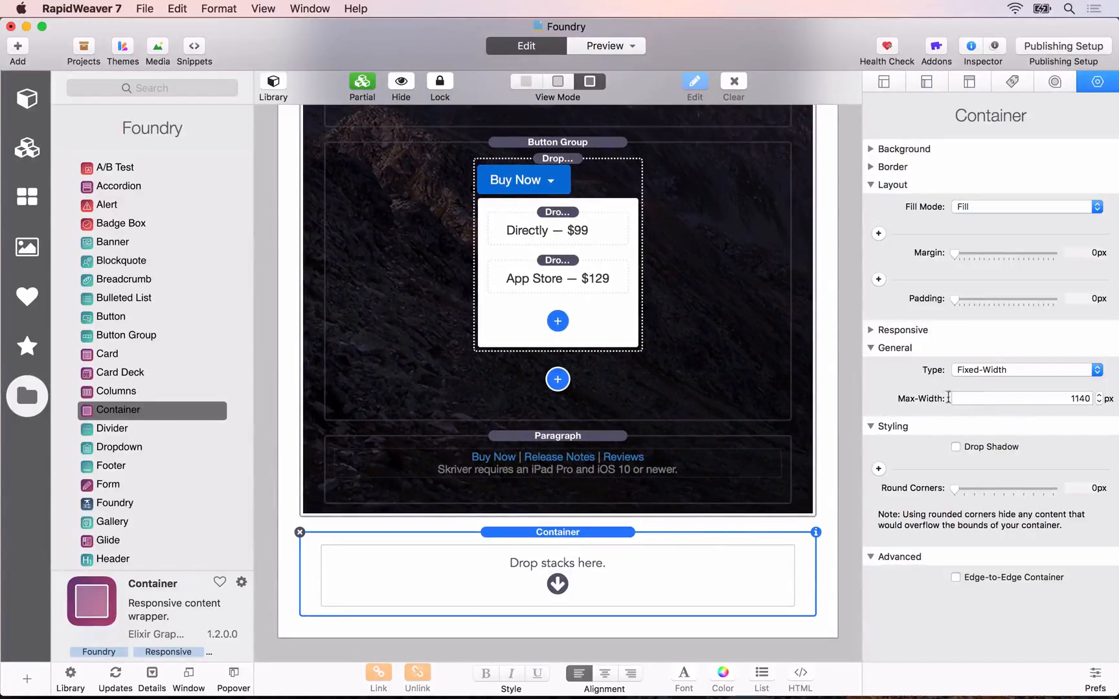
click(1027, 400)
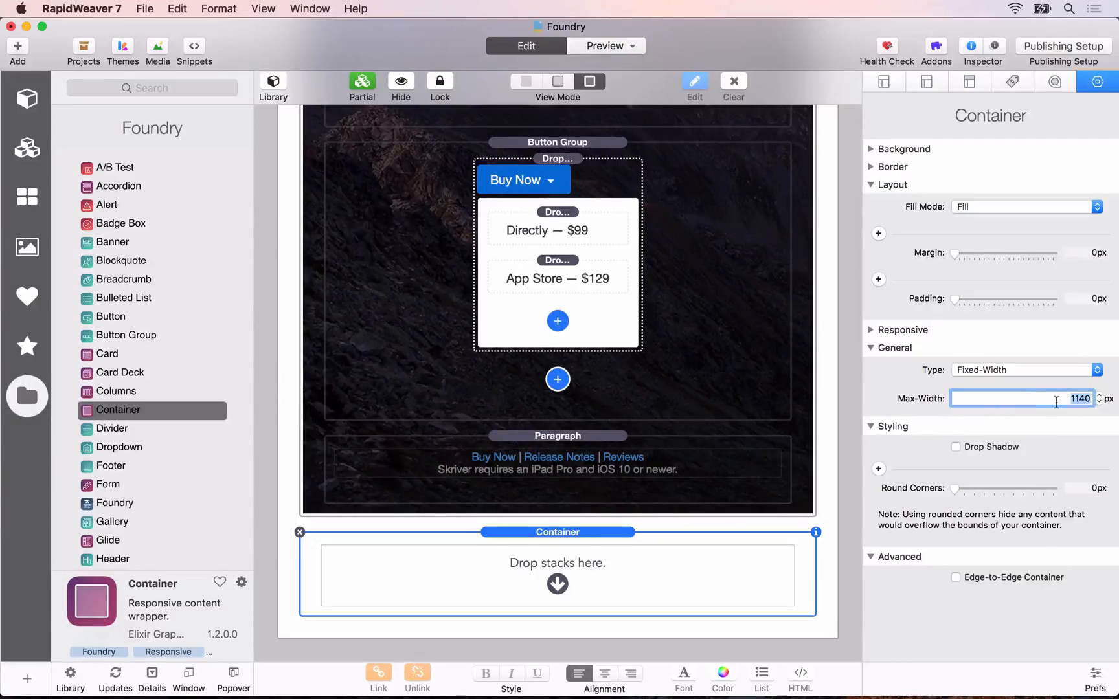
text(960)
key(Tab)
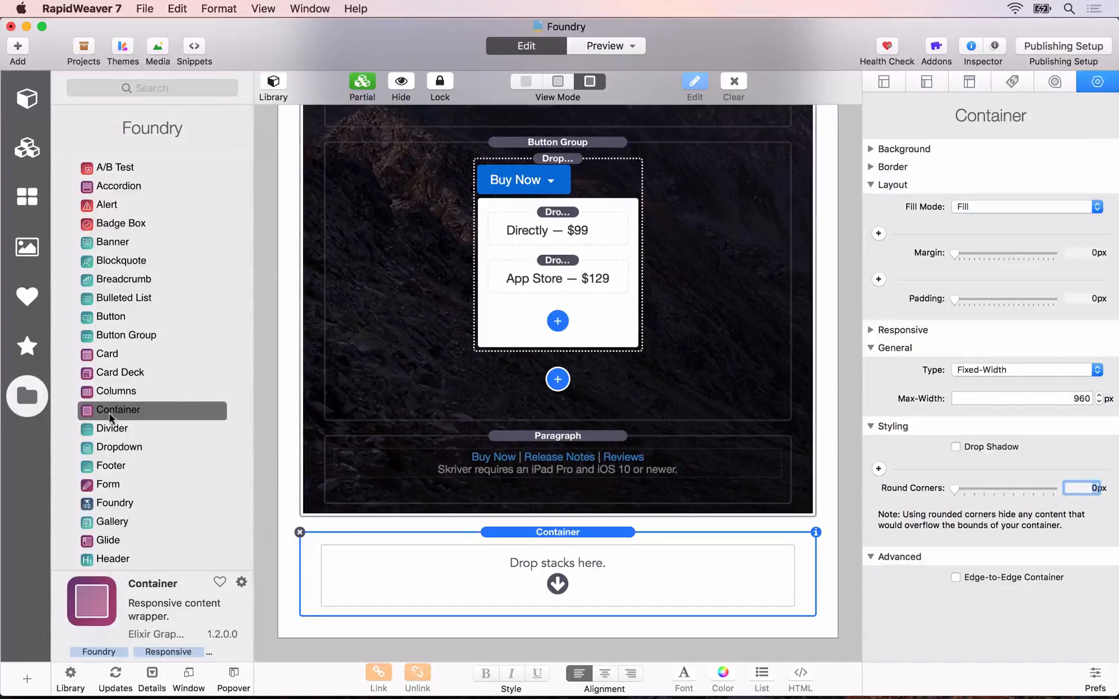
Step: Add a Header stack inside the new Container and center its alignment
click(160, 88)
text(header)
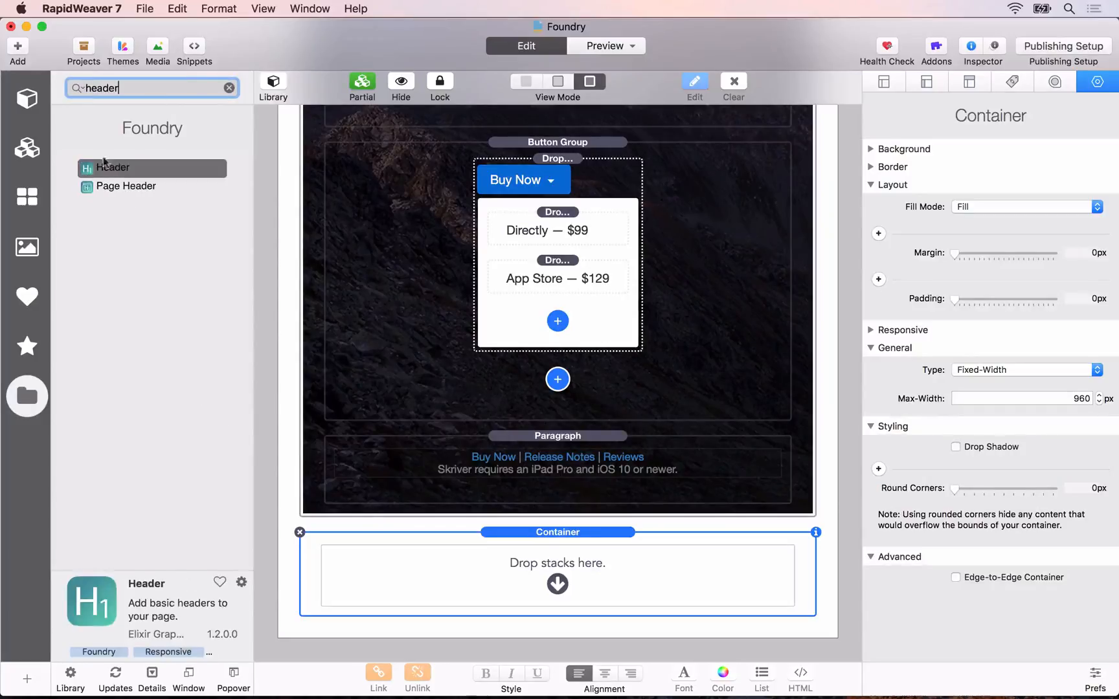
drag(104, 162, 550, 574)
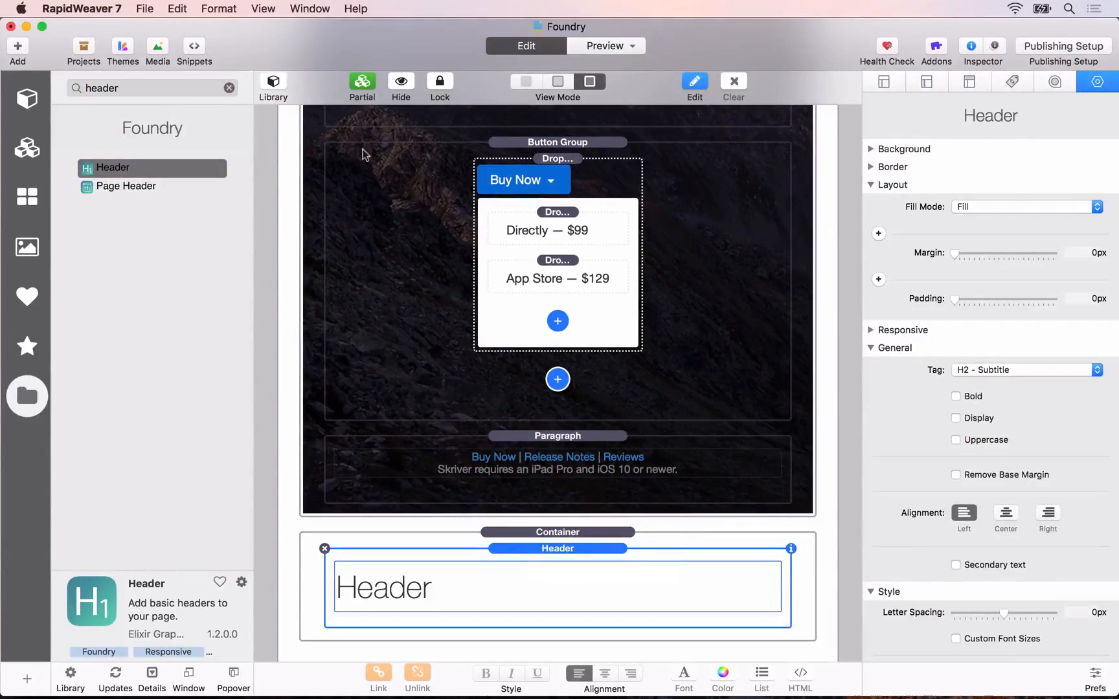
click(1006, 513)
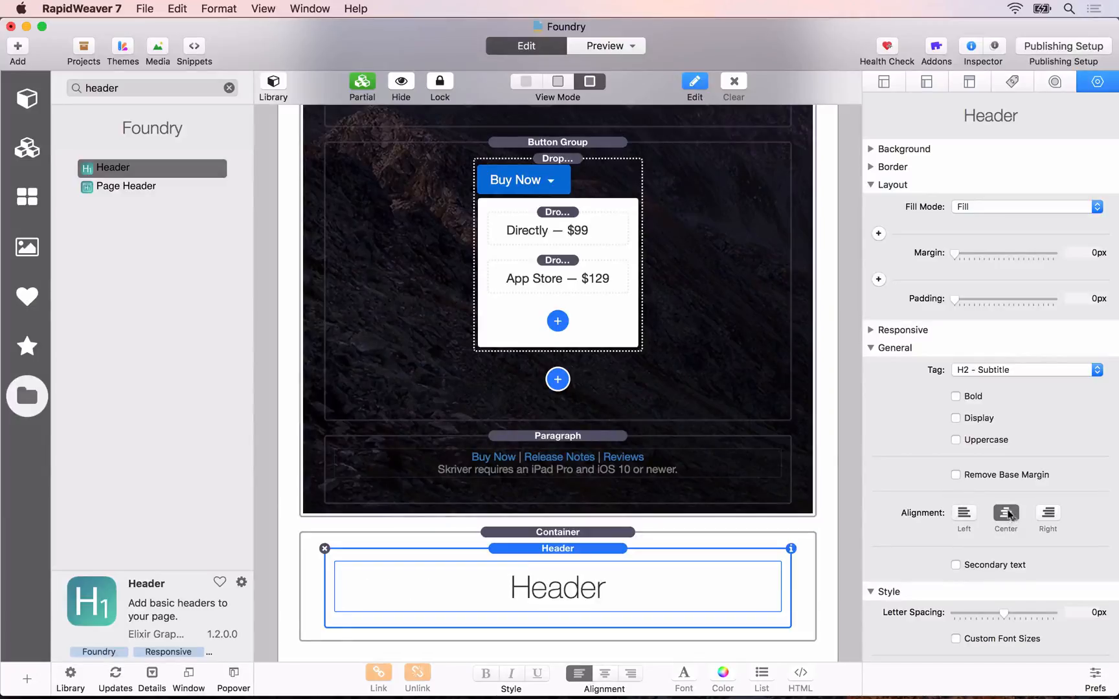
Step: Replace the Container header's placeholder text with "Designed Exclusively For iPad Pro"
double_click(571, 587)
click(456, 554)
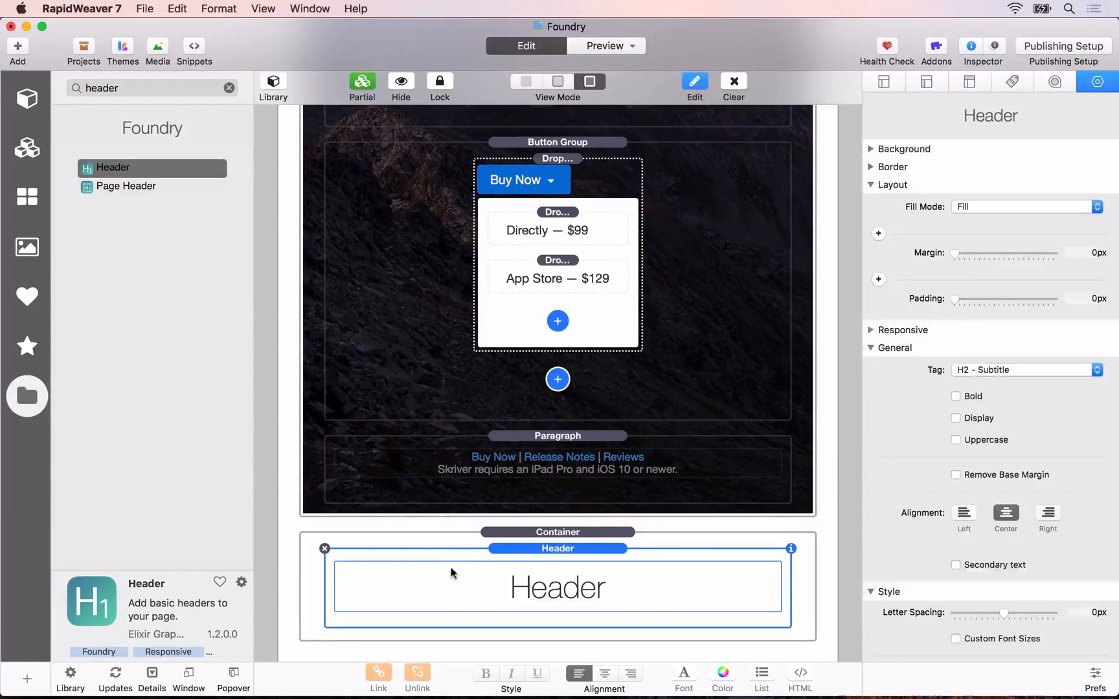
double_click(452, 574)
double_click(404, 575)
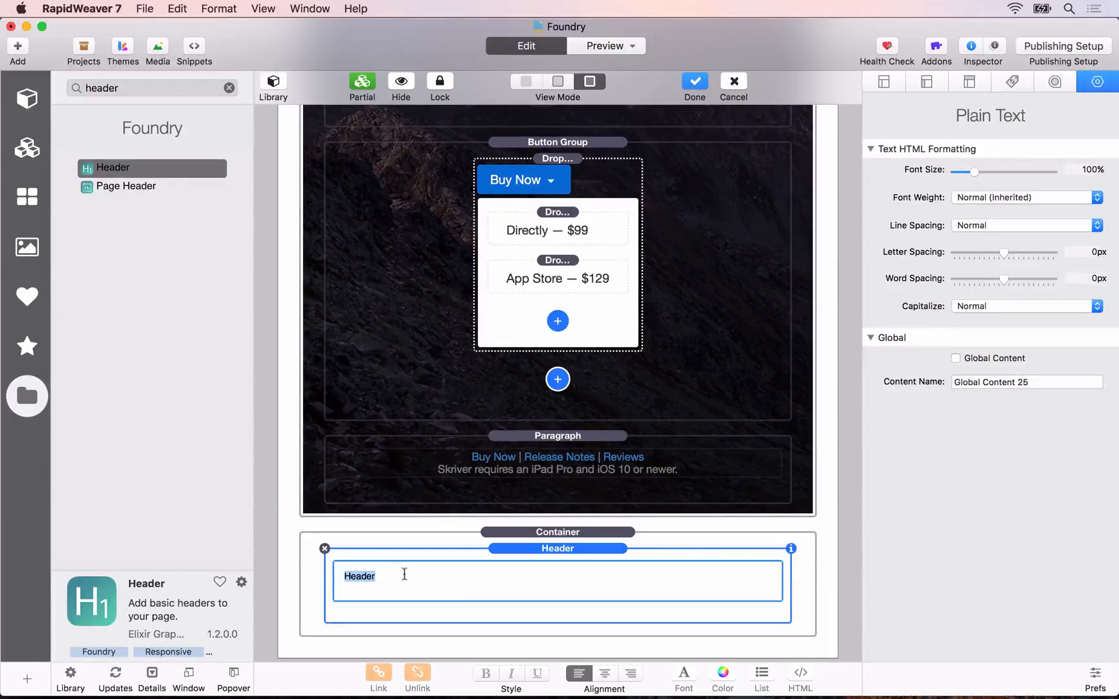
text(Designed Exclusively For iPad Pro)
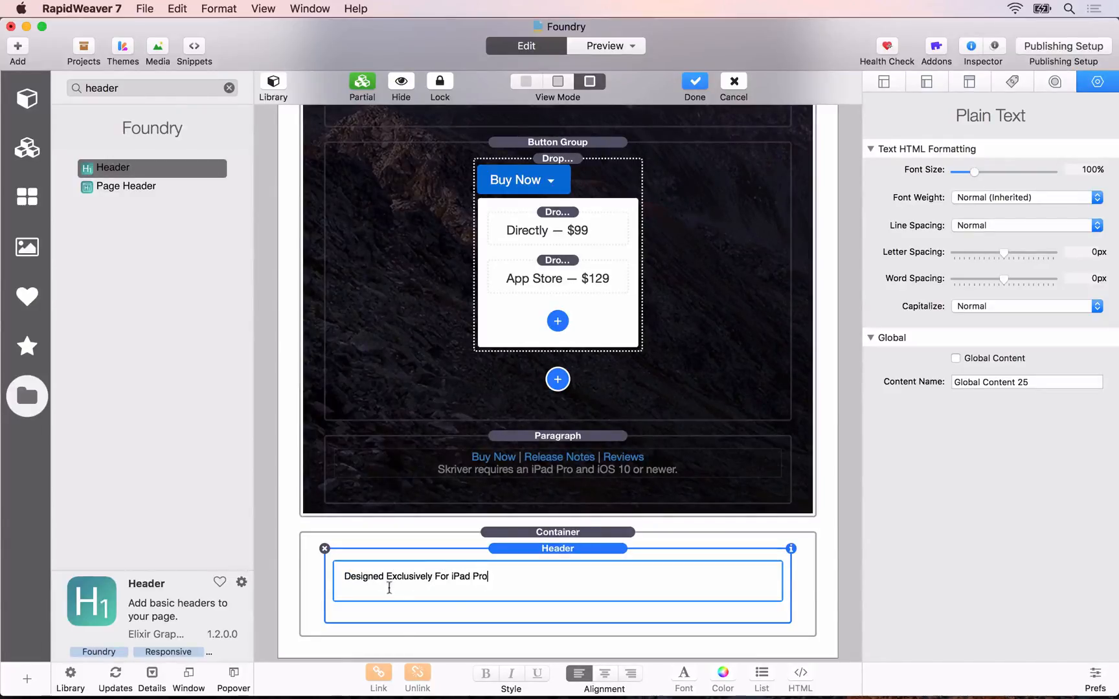
click(556, 550)
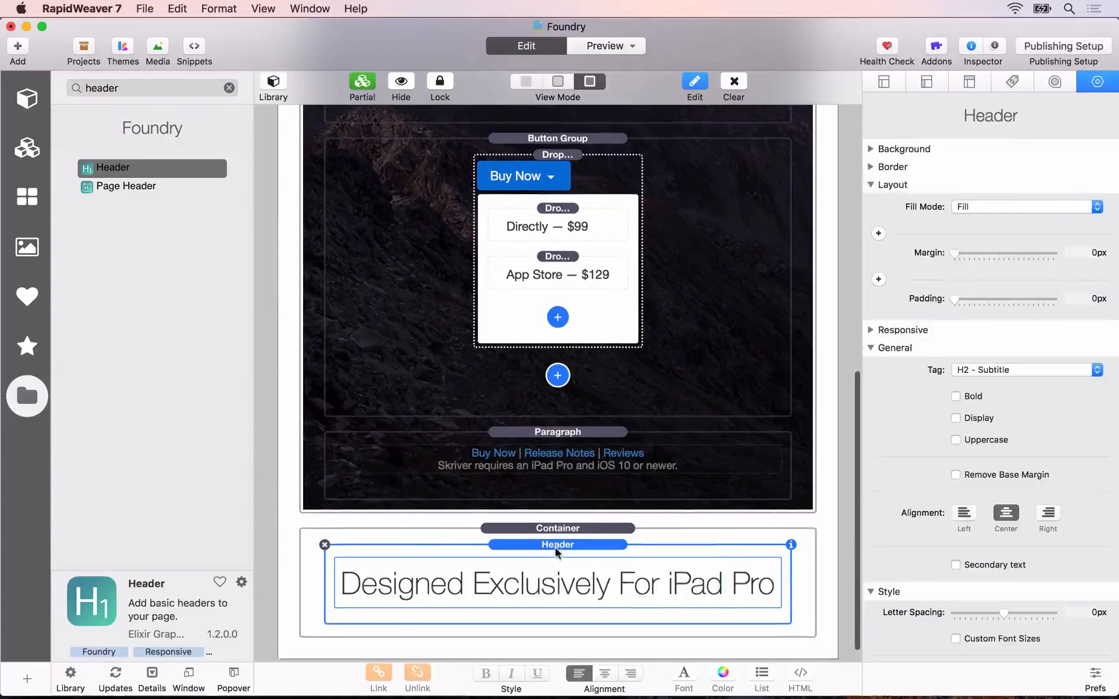
Step: Find the Slider stack in the library and add it below the "Designed Exclusively For iPad Pro" header inside the Container
scroll(556, 551, down, 1)
click(229, 87)
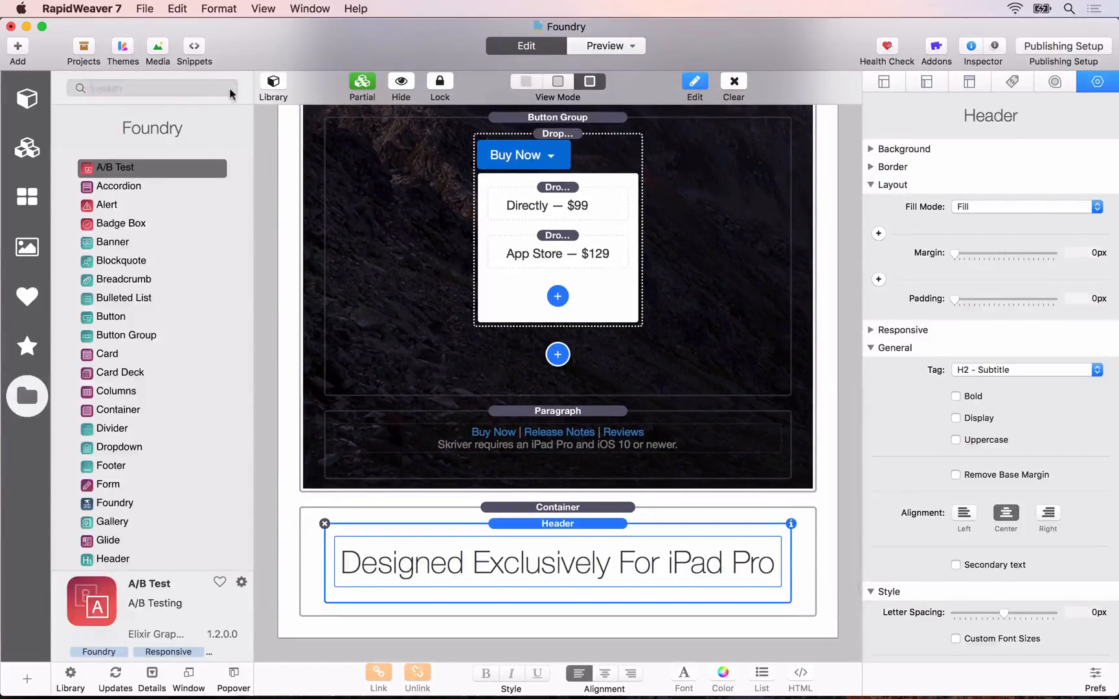
click(186, 86)
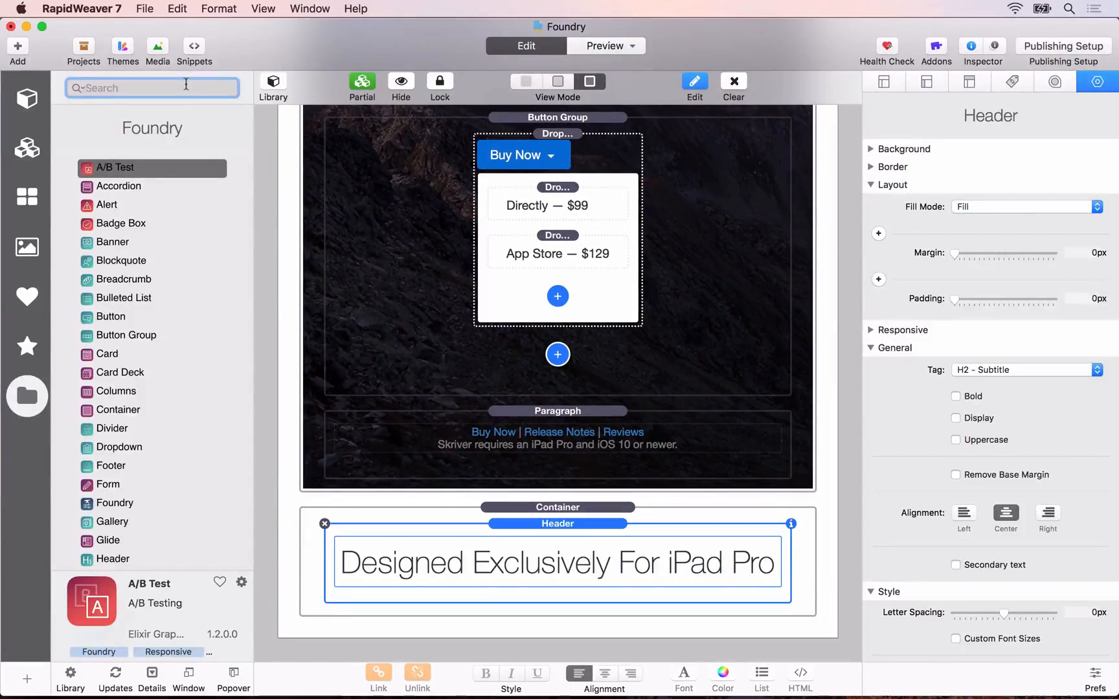
text(sli)
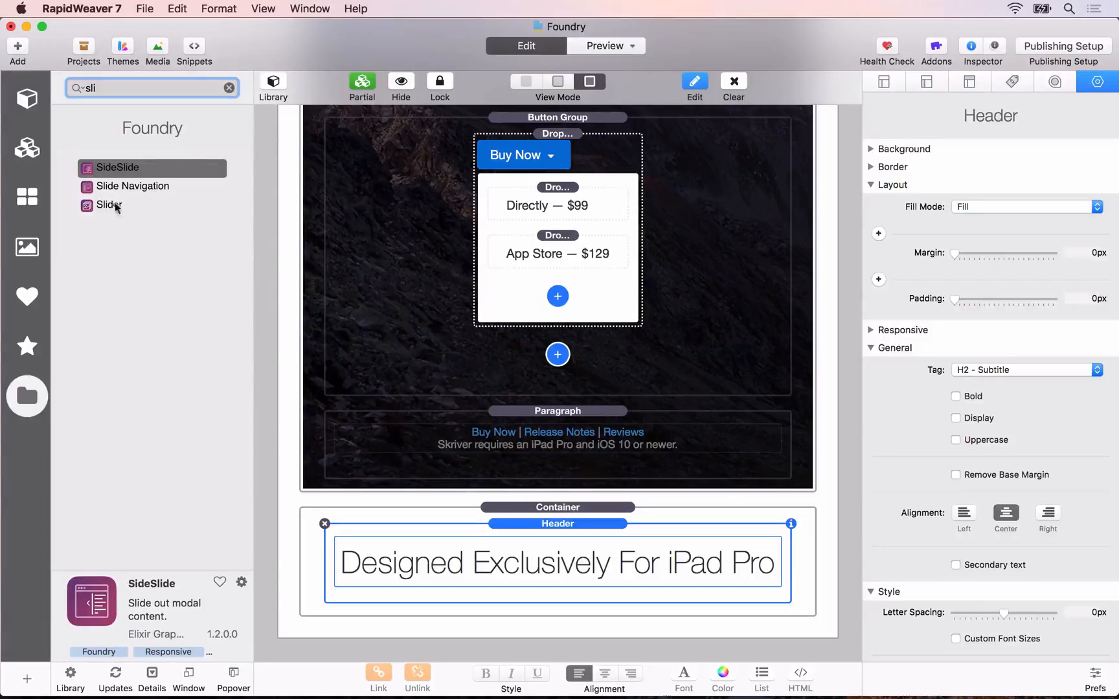
drag(116, 206, 507, 614)
scroll(507, 614, down, 5)
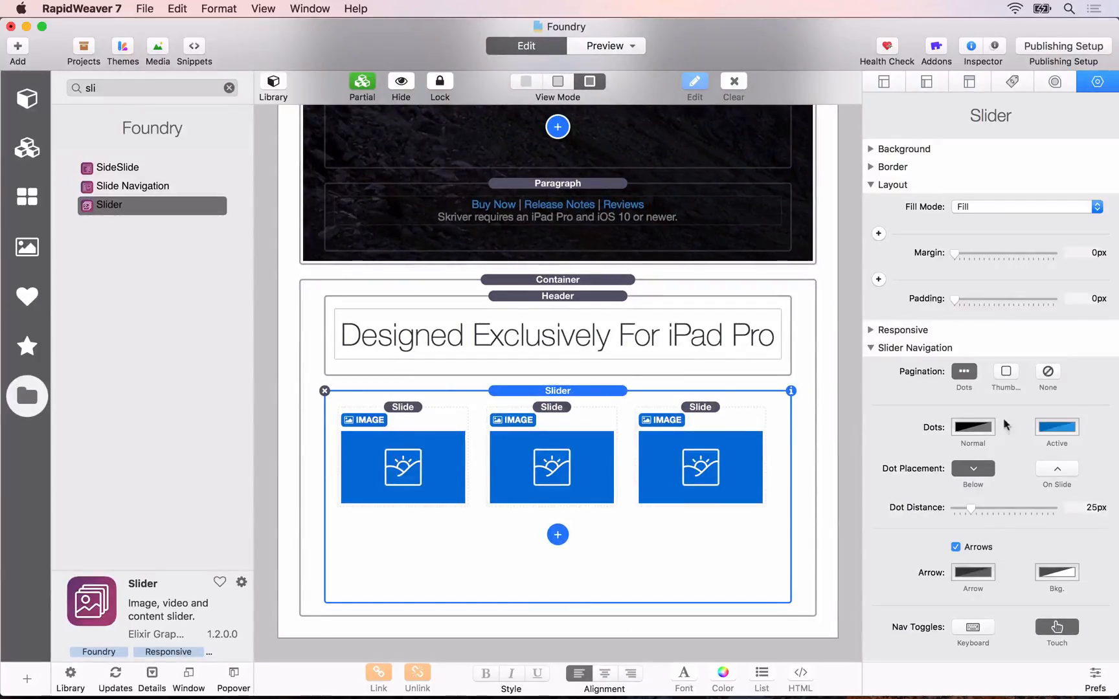
Step: Set the image of the Slider's first slide to one.jpg from the Screenshots folder in Assets
click(387, 454)
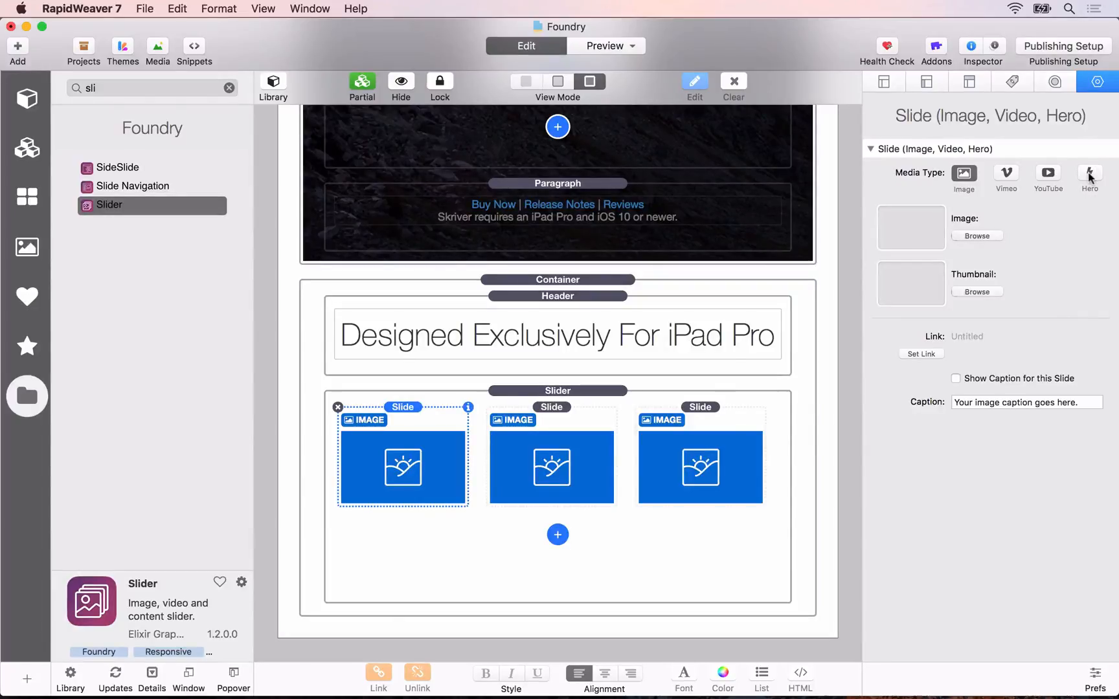
scroll(757, 203, up, 5)
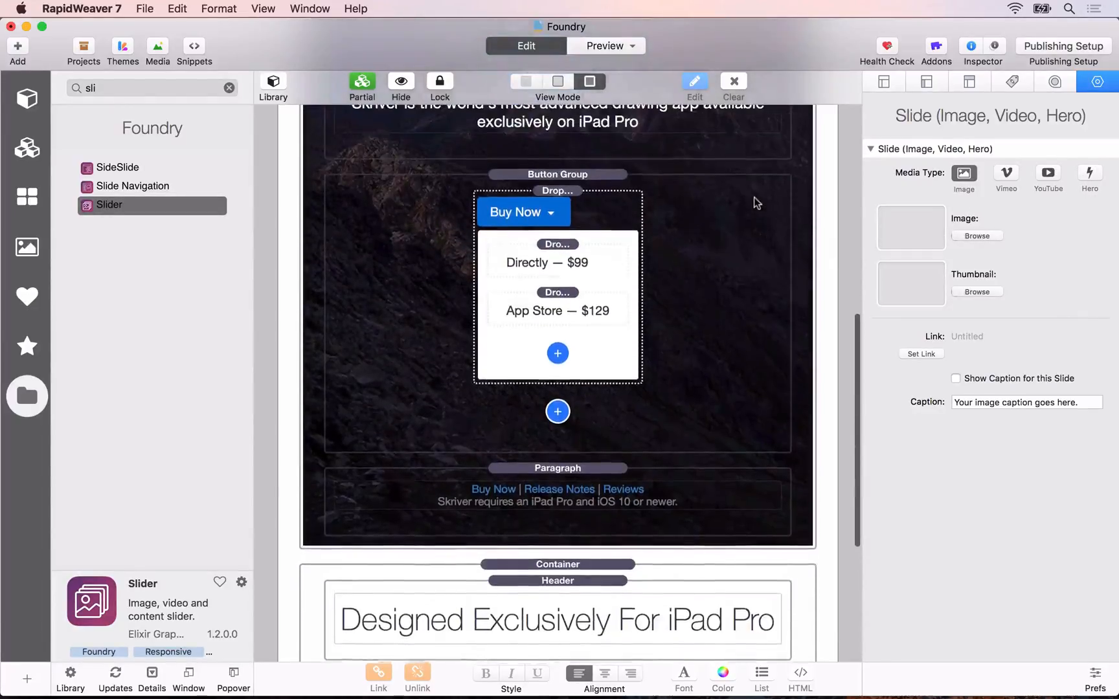
scroll(808, 396, down, 5)
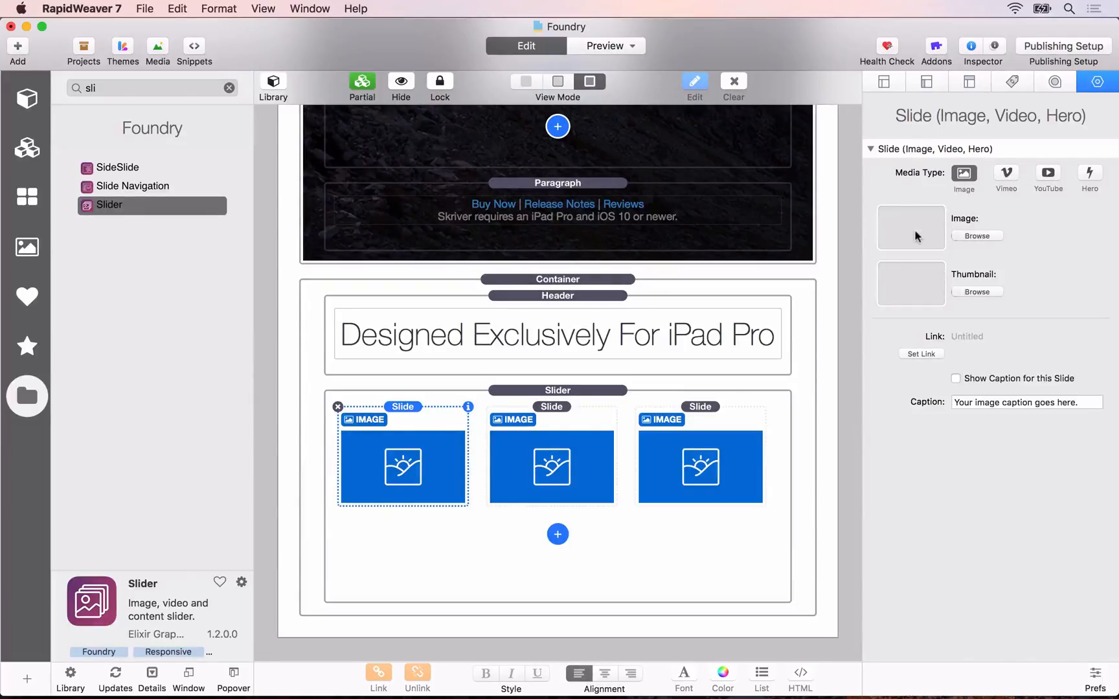
click(977, 237)
click(654, 305)
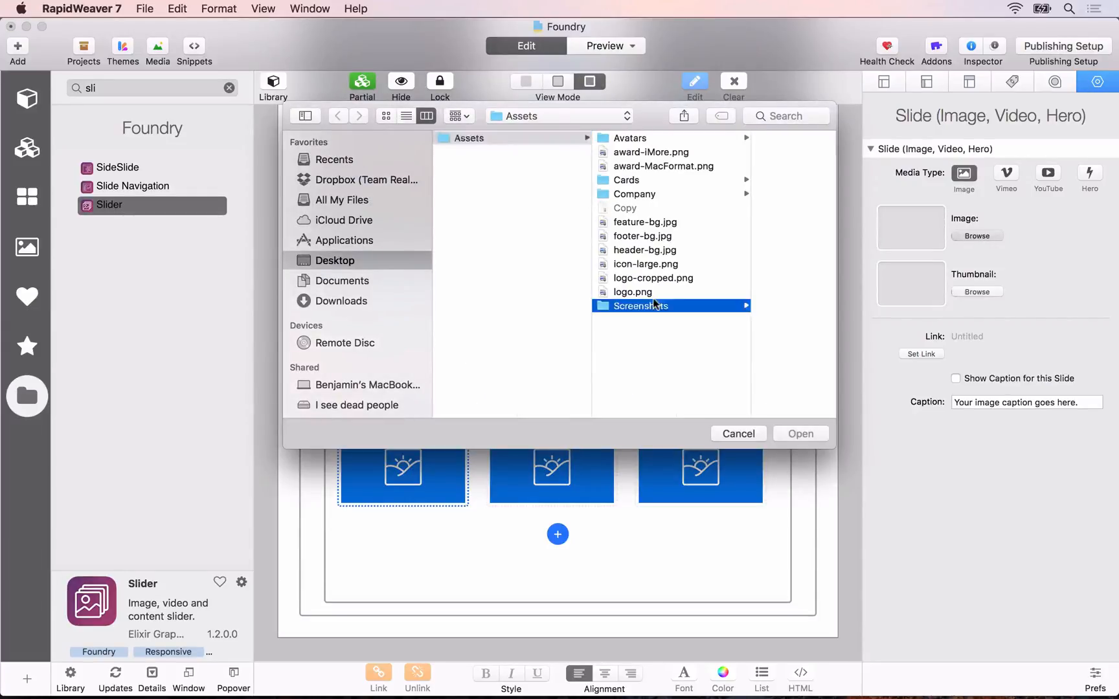
double_click(716, 170)
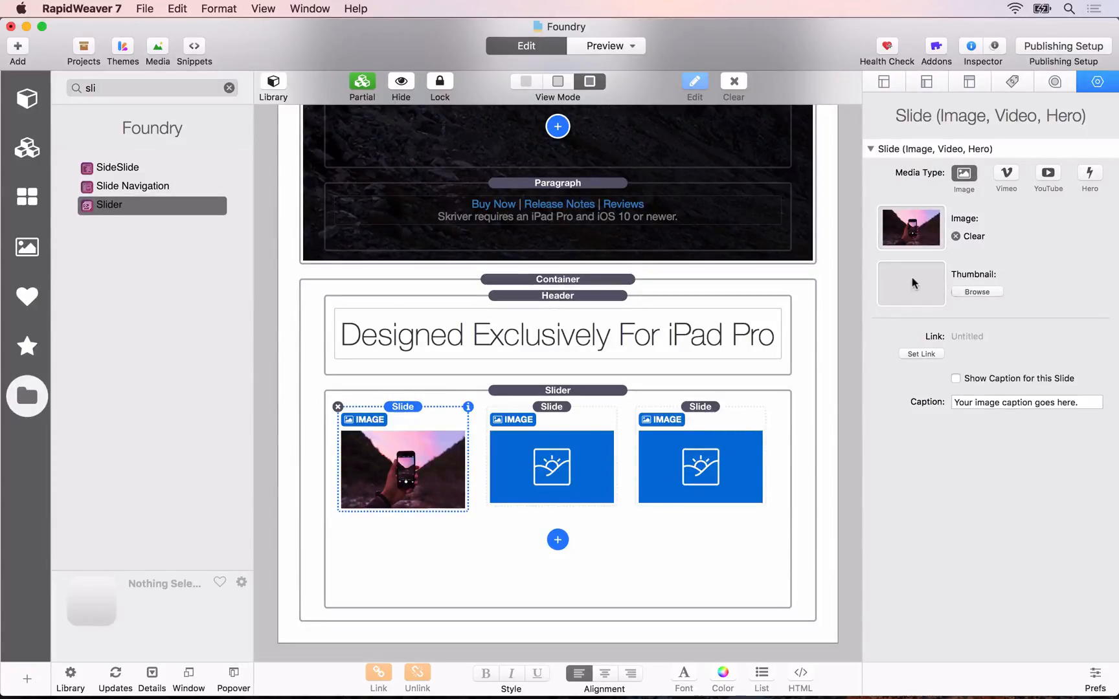
Step: Set the image of the Slider's second slide to two.jpg from the Screenshots folder
click(570, 434)
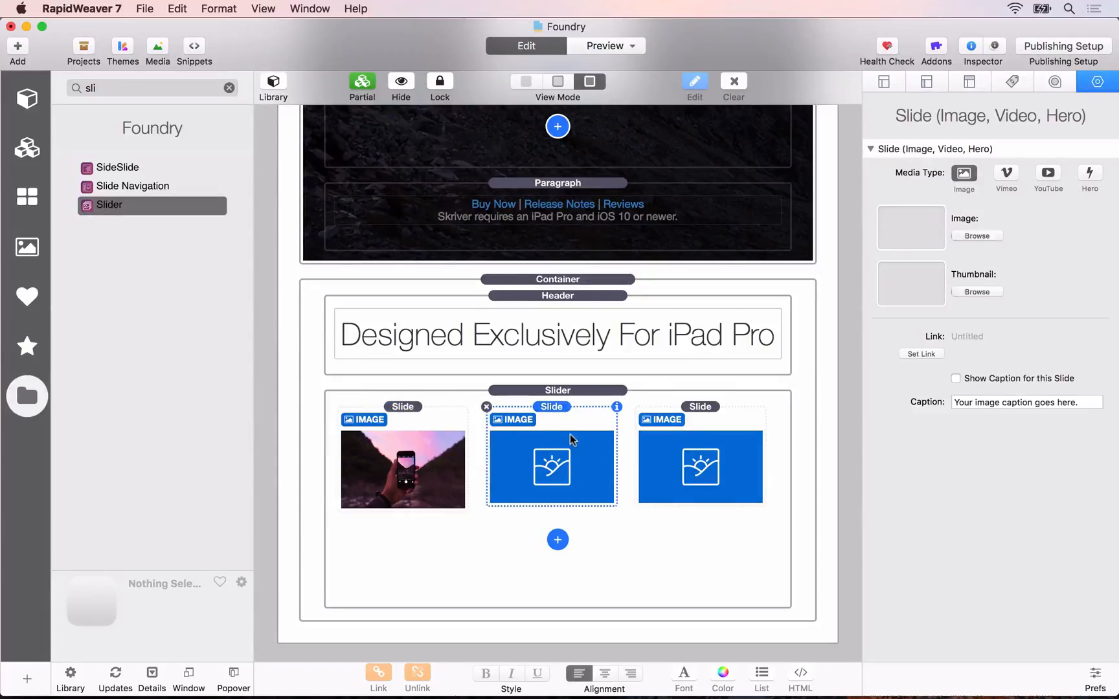
click(977, 236)
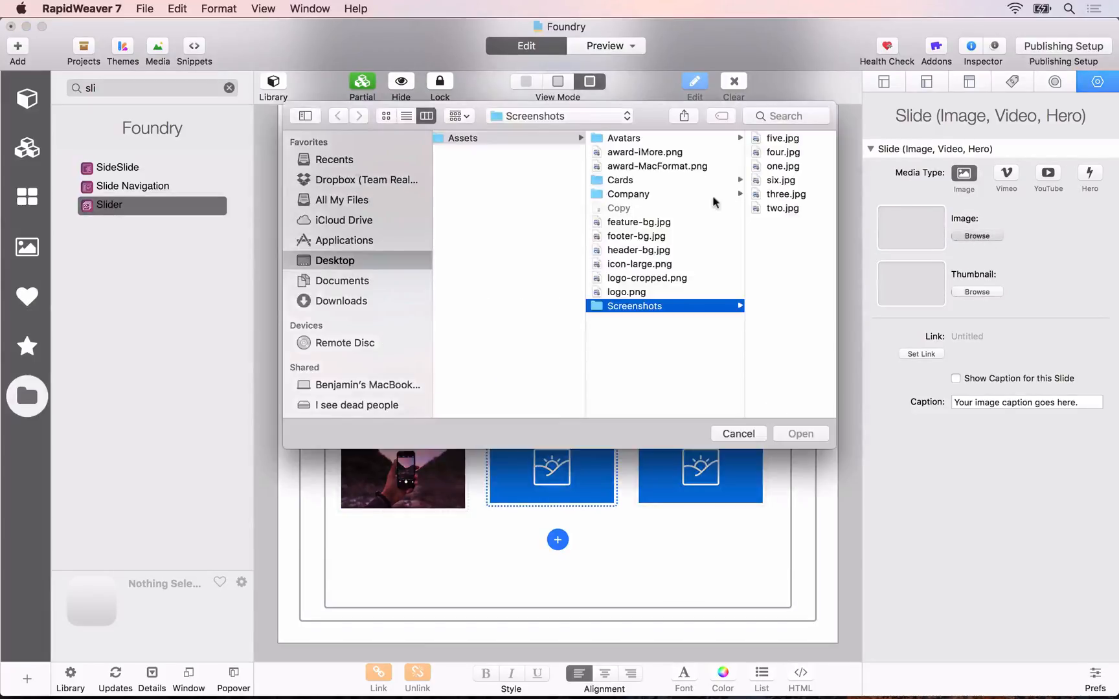
click(777, 207)
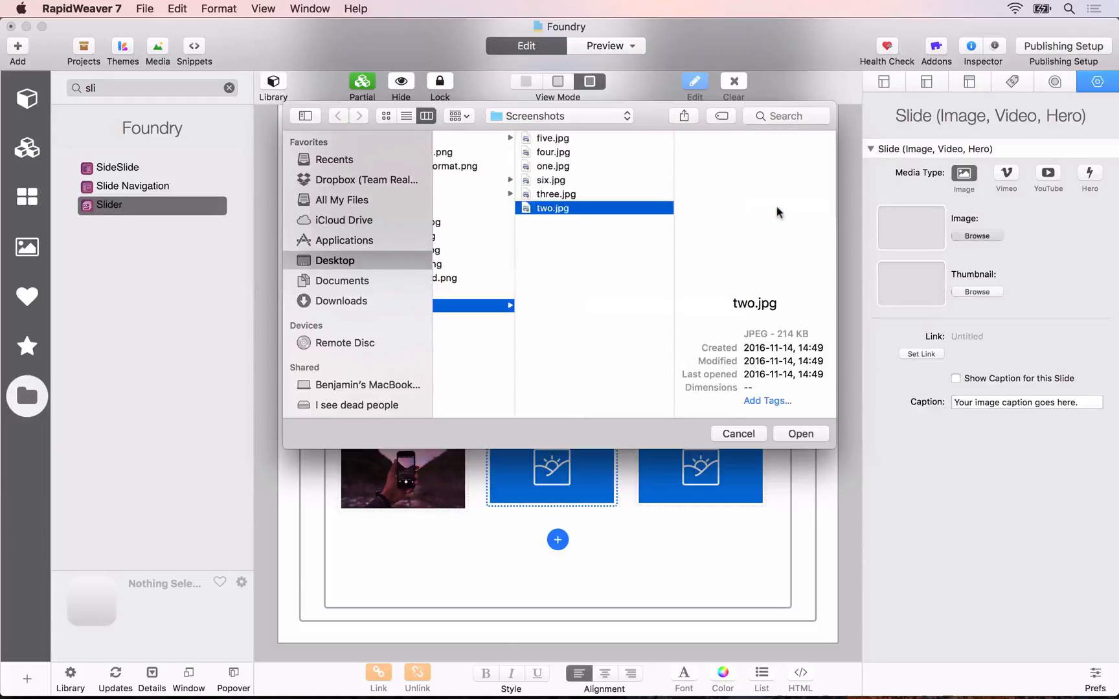
click(800, 433)
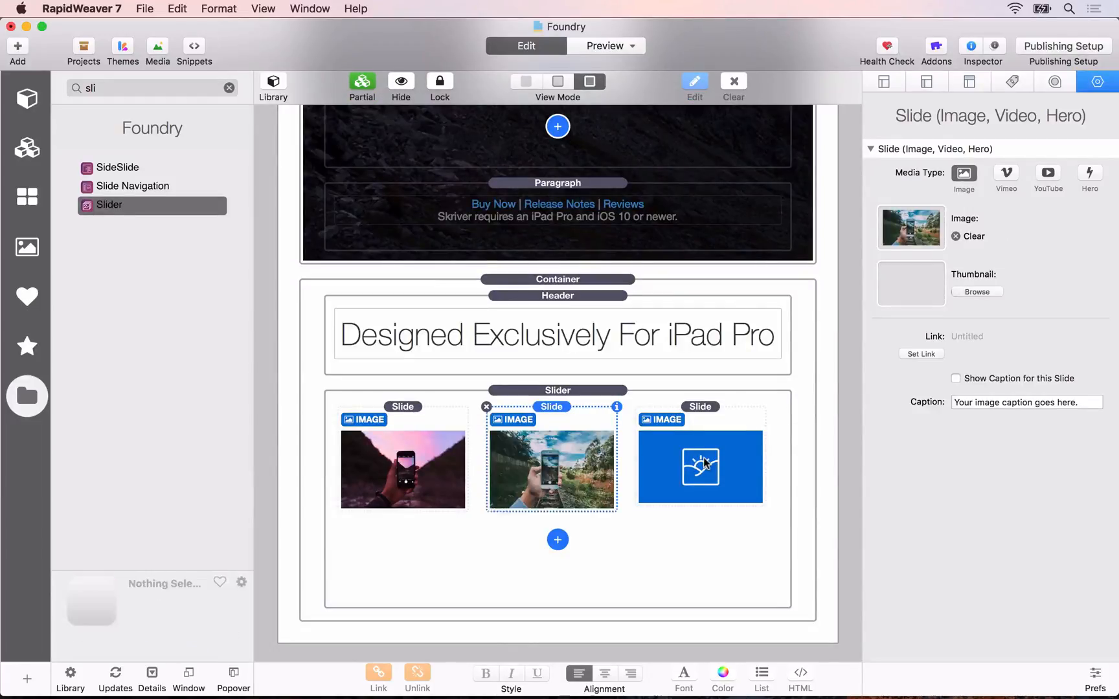
Step: Set the image of the Slider's third slide to three.jpg from the Screenshots folder
click(706, 463)
click(978, 236)
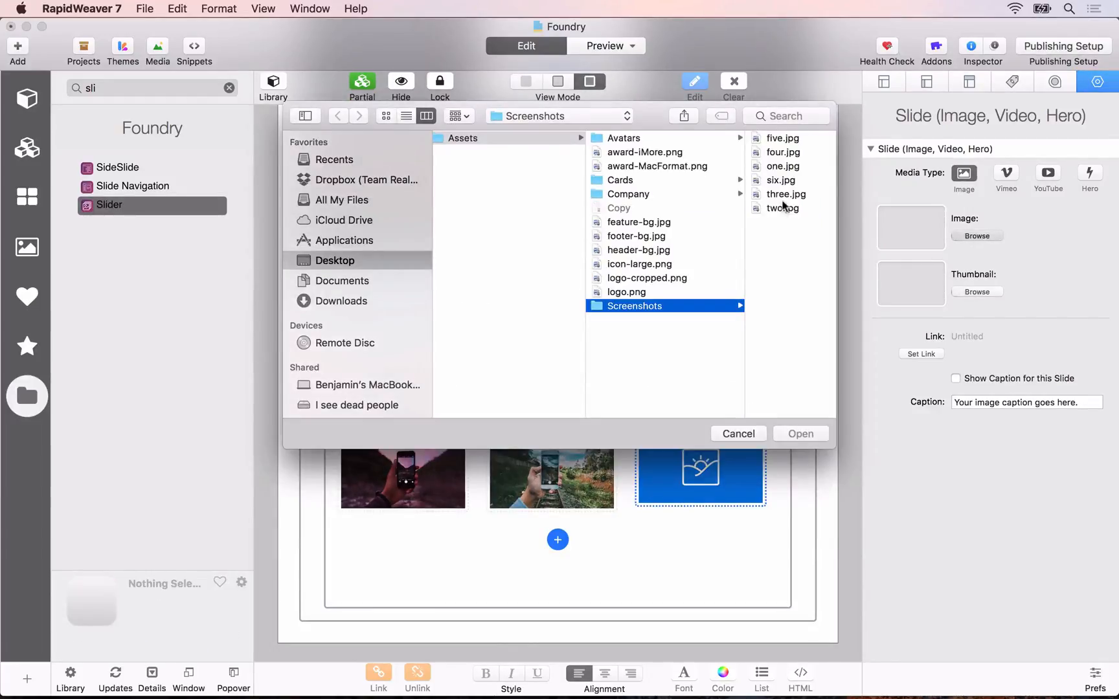
click(784, 196)
double_click(784, 196)
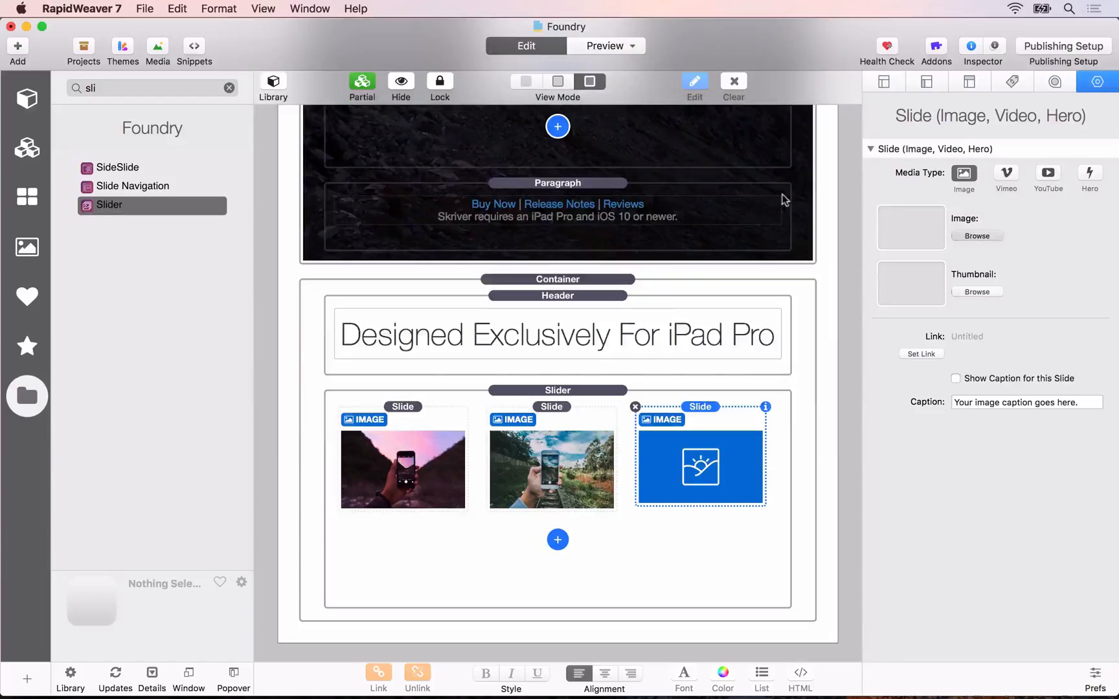
Step: Add a fourth slide of the Image, Video, Hero type to the Slider
click(558, 540)
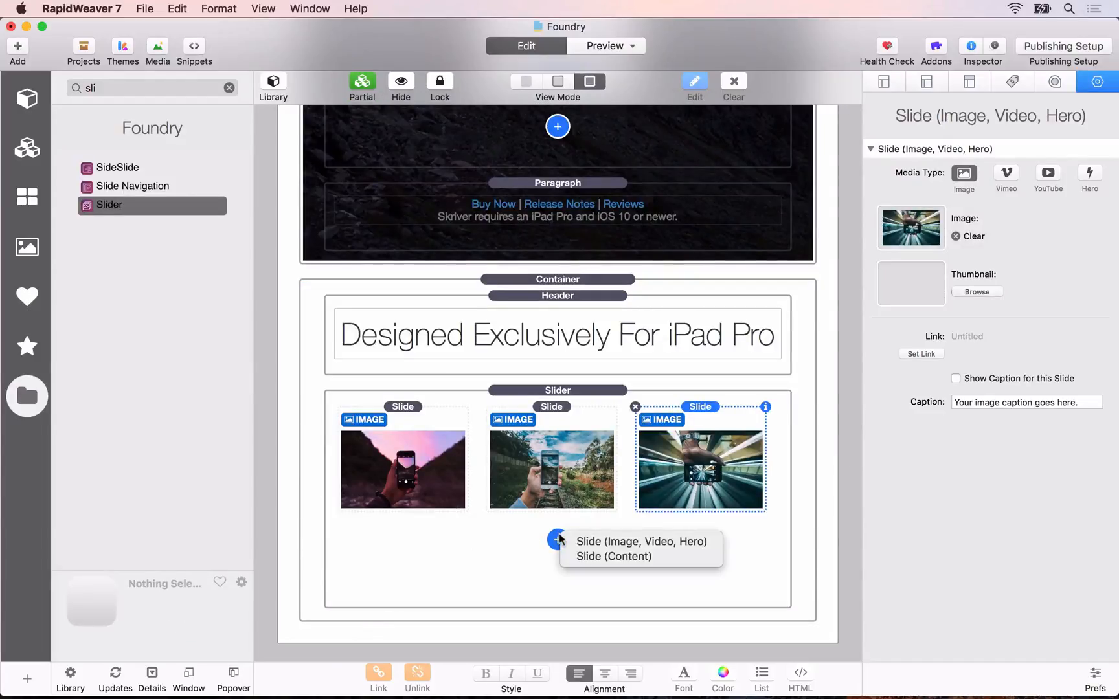
click(599, 542)
scroll(582, 592, down, 5)
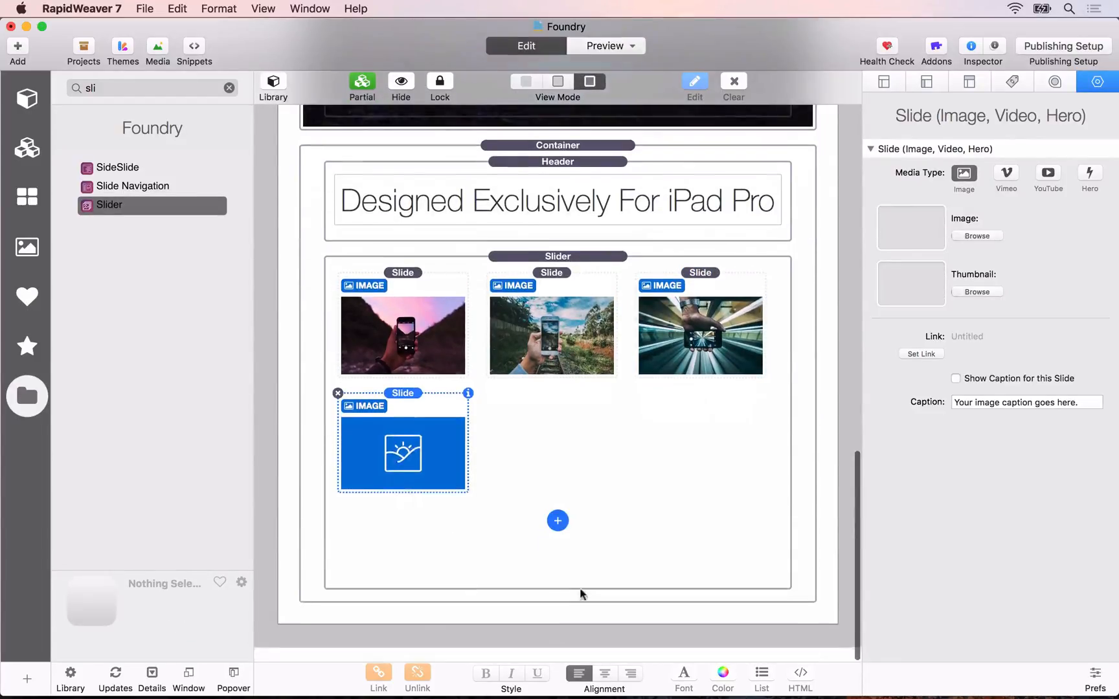
click(559, 537)
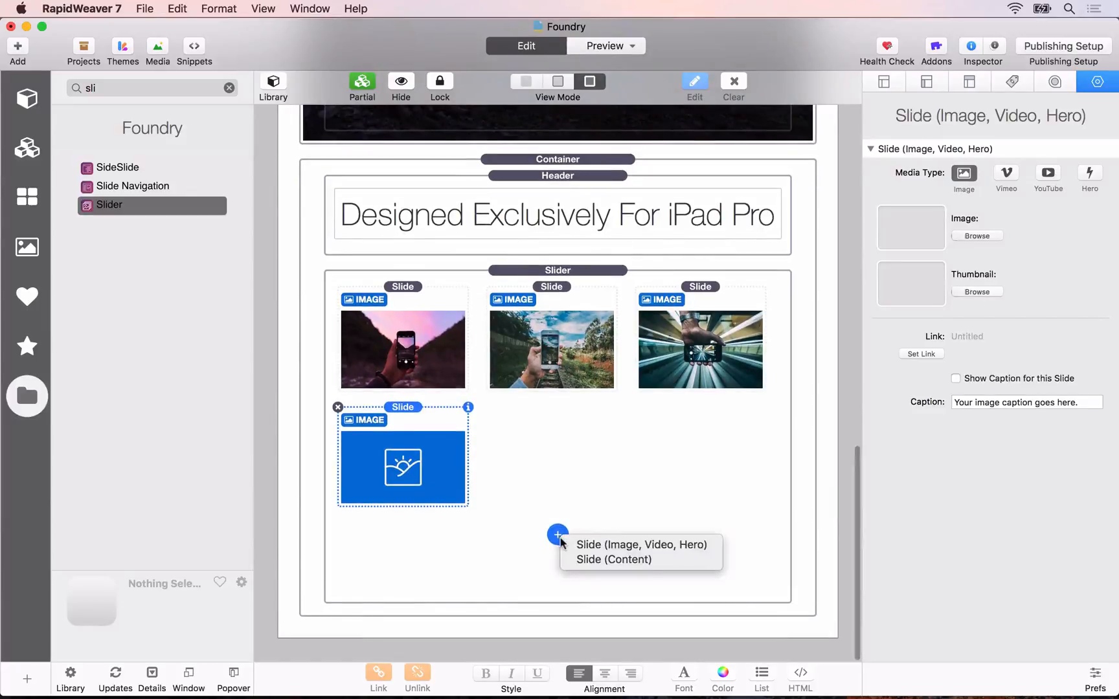
click(614, 561)
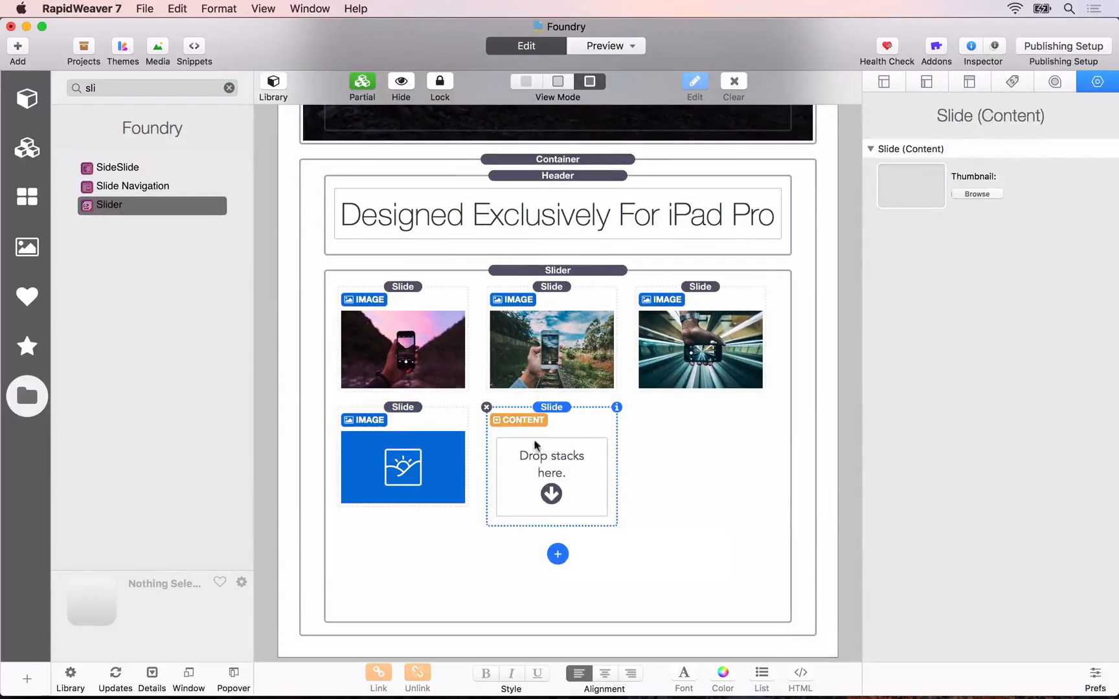
click(486, 408)
Step: Add a fifth and a sixth slide of the Image, Video, Hero type to the Slider
click(557, 535)
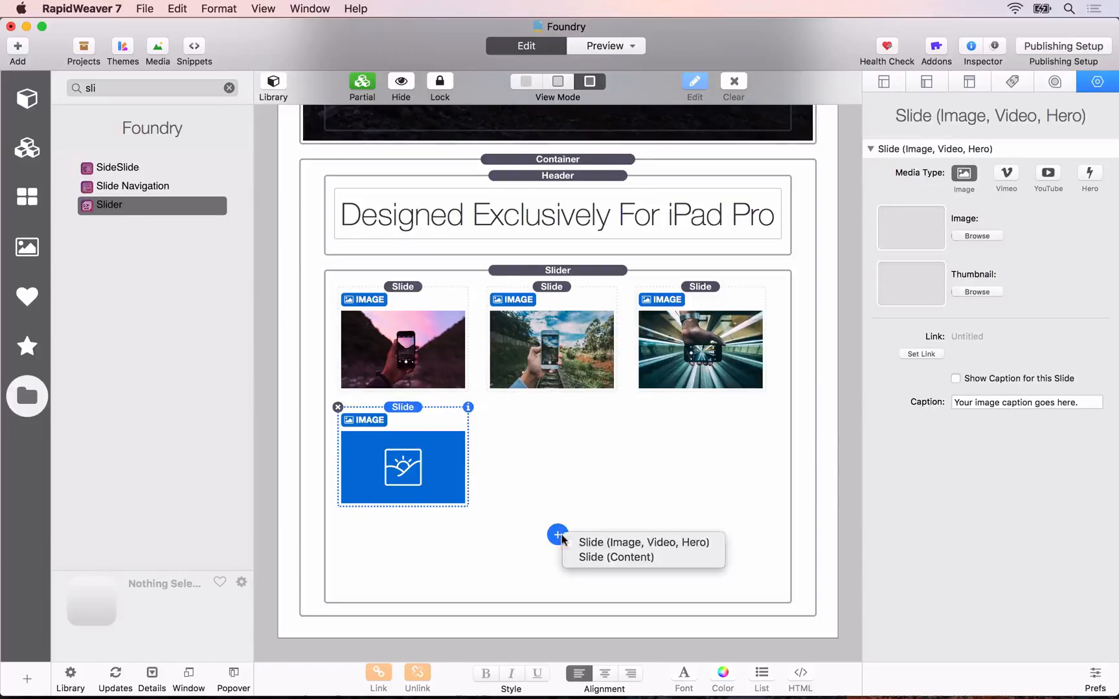
click(600, 542)
click(557, 535)
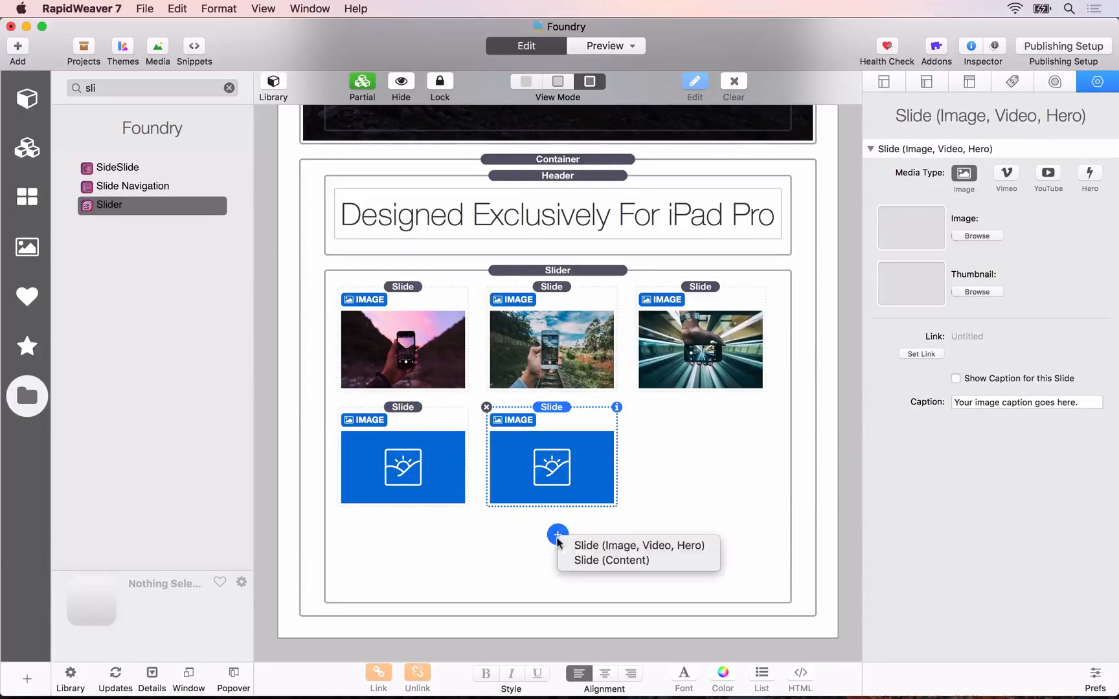
click(585, 547)
Step: Select the fourth slide, the first empty one in the Slider
click(400, 436)
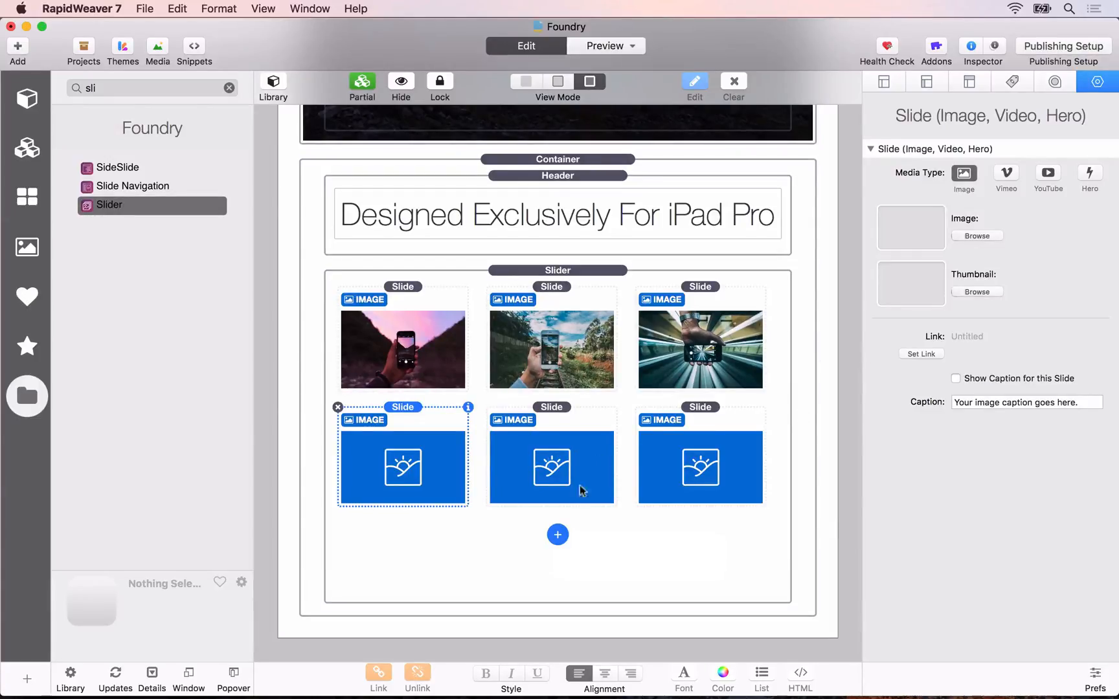
Step: Set the Slider's fourth slide image to four.jpg and its fifth slide image to five.jpg from the Screenshots folder
click(976, 236)
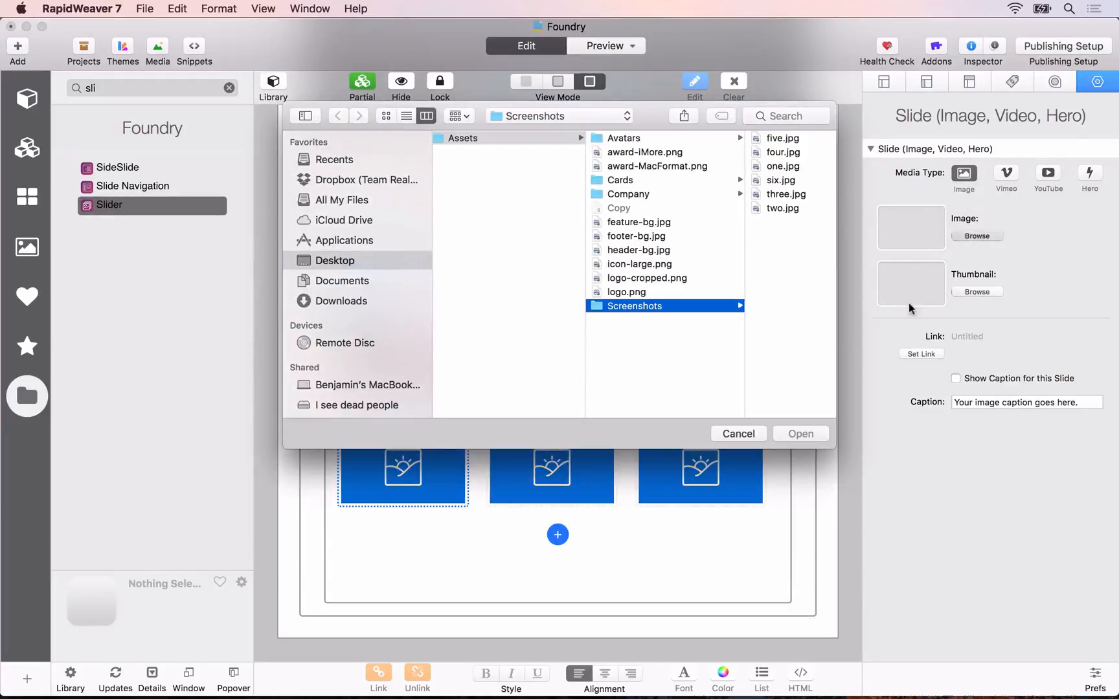
double_click(783, 157)
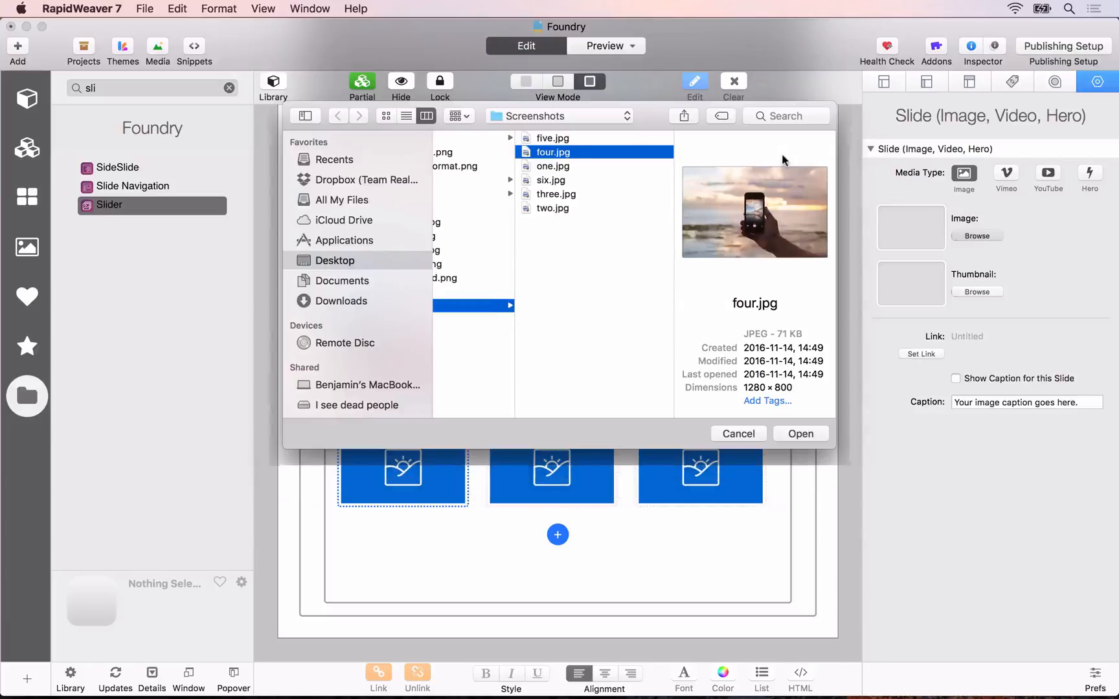
click(518, 486)
click(976, 235)
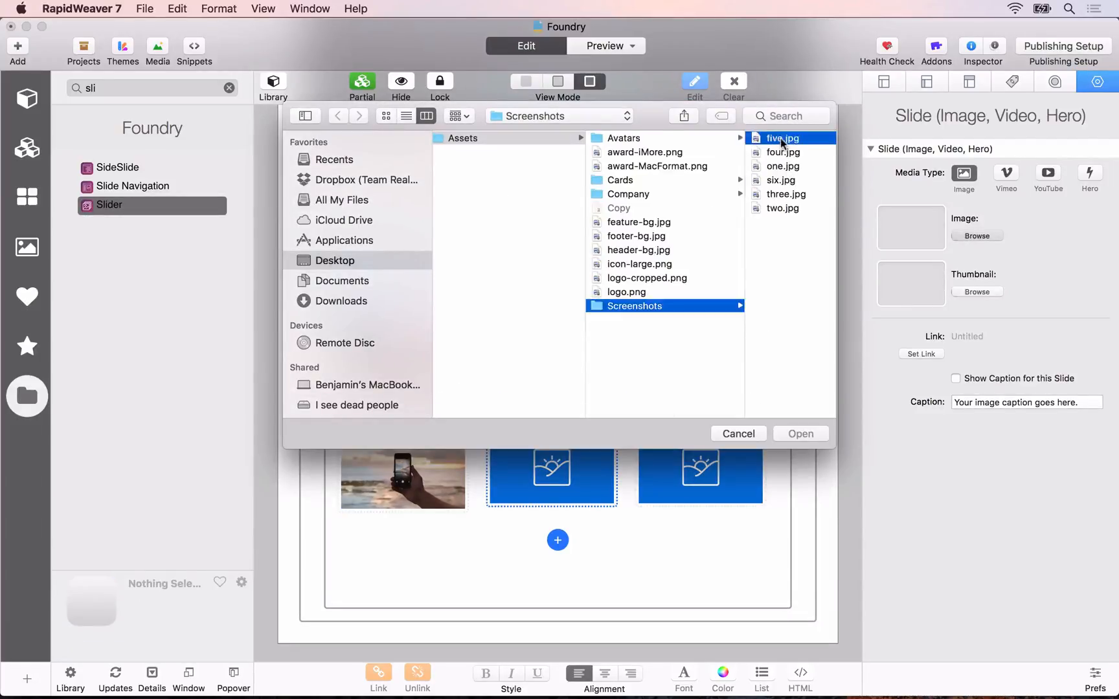
click(781, 138)
click(803, 432)
Step: Set the image of the Slider's sixth slide to six.jpg from the Screenshots folder
click(727, 448)
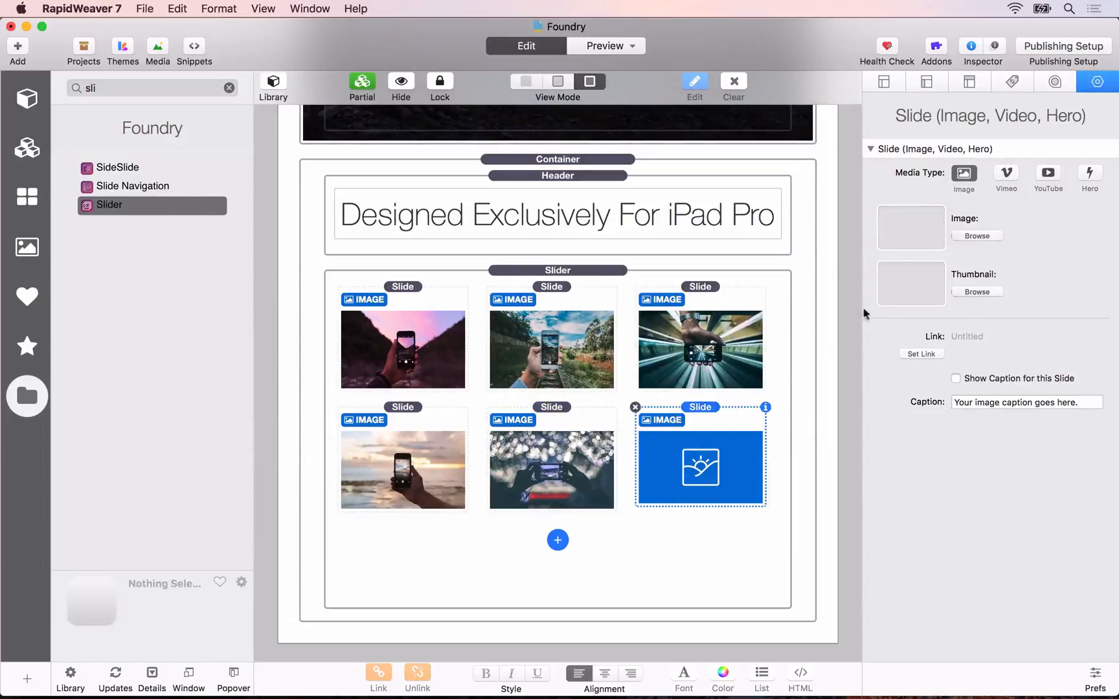
click(977, 235)
double_click(785, 180)
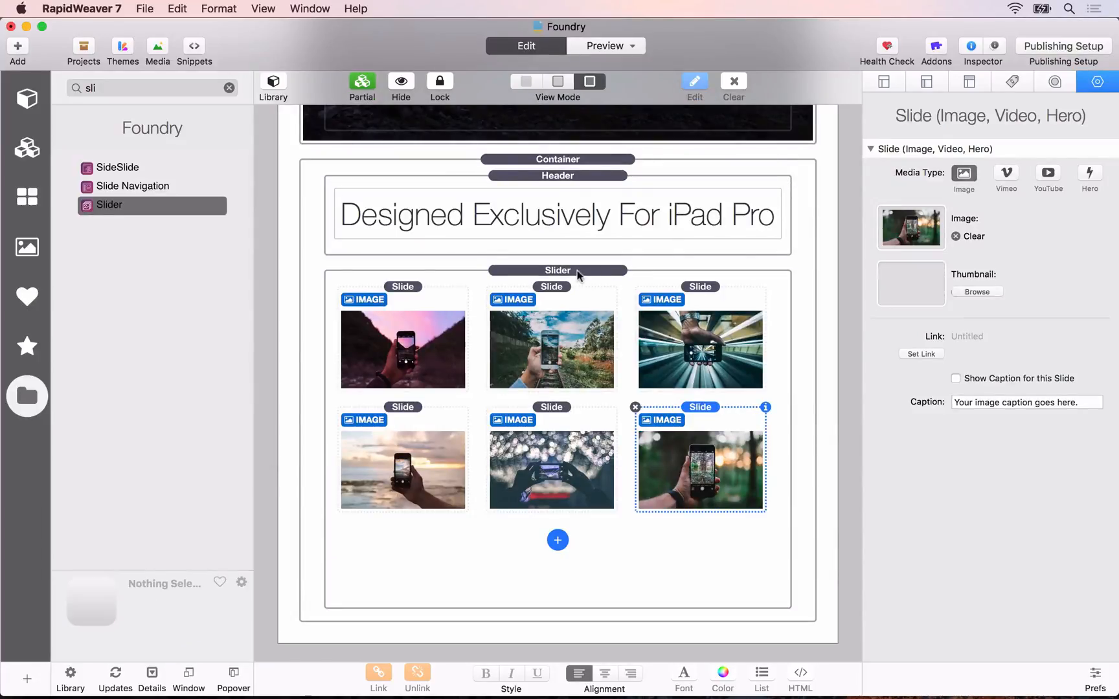
Step: Select the Slider and review its navigation, animation and miscellaneous settings
click(577, 270)
scroll(1018, 399, down, 5)
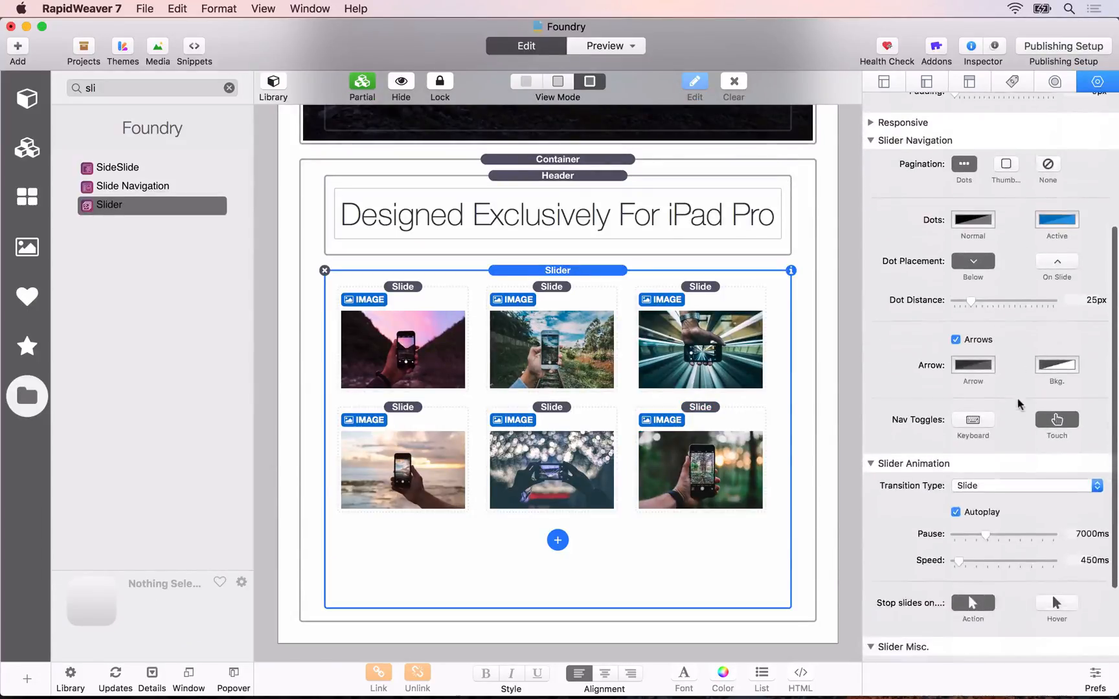
scroll(1017, 399, up, 1)
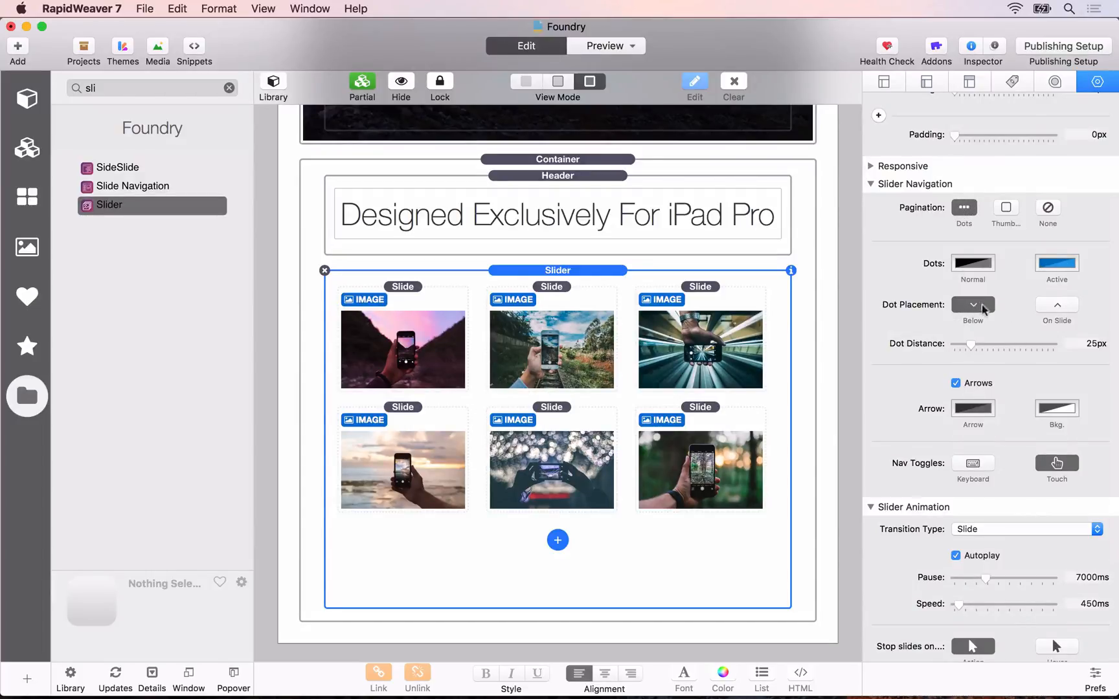
scroll(969, 492, down, 5)
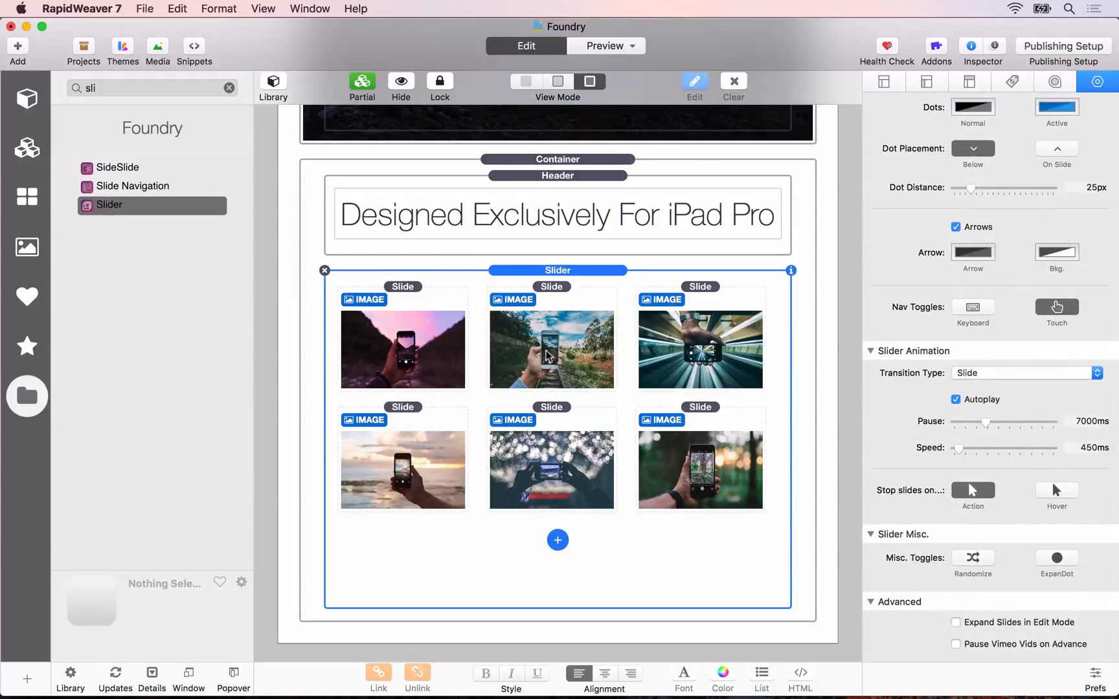
Step: Switch to Safari and test the slider's arrows and pagination dots on the local Skriver page preview
key(super+Tab)
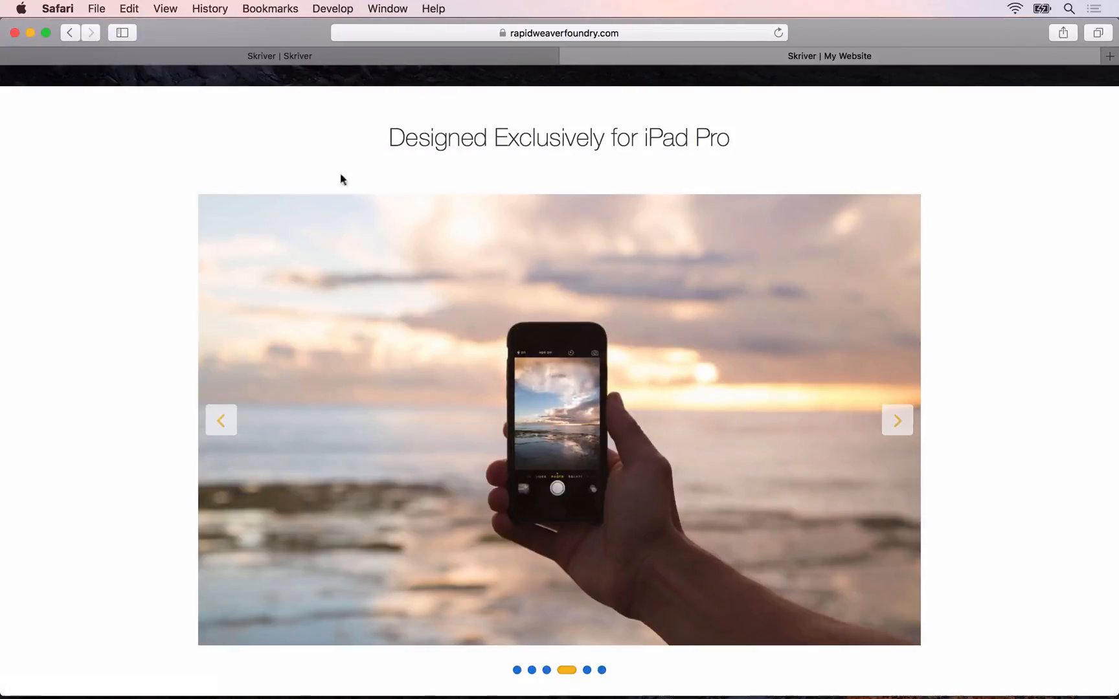
click(325, 52)
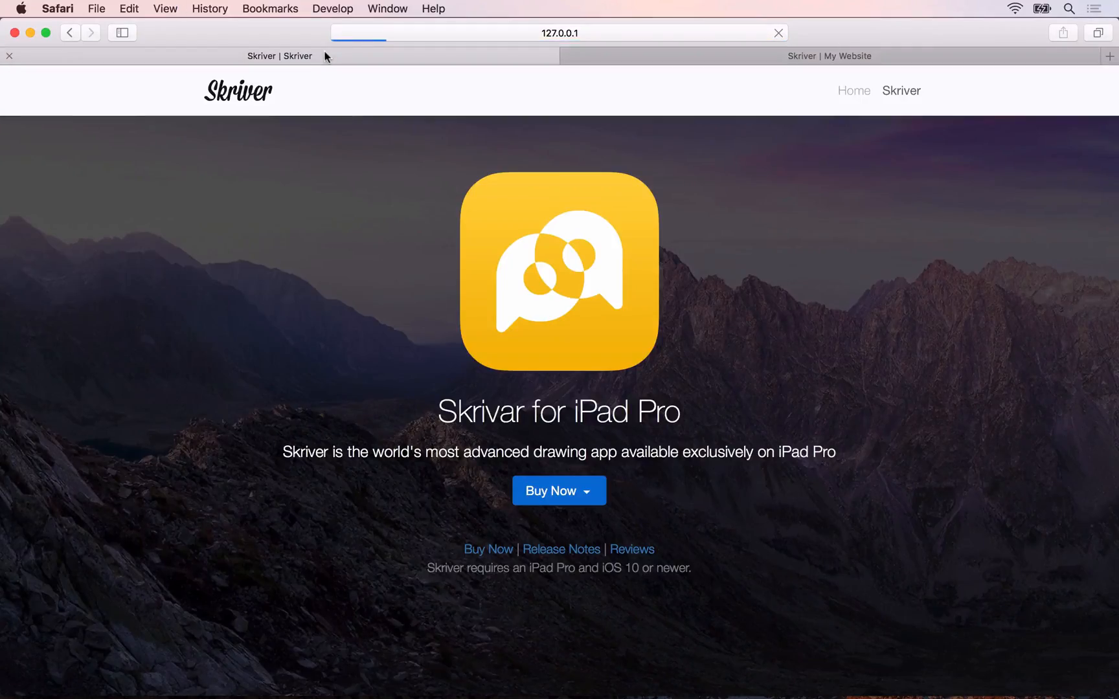
scroll(411, 314, down, 5)
scroll(410, 318, down, 2)
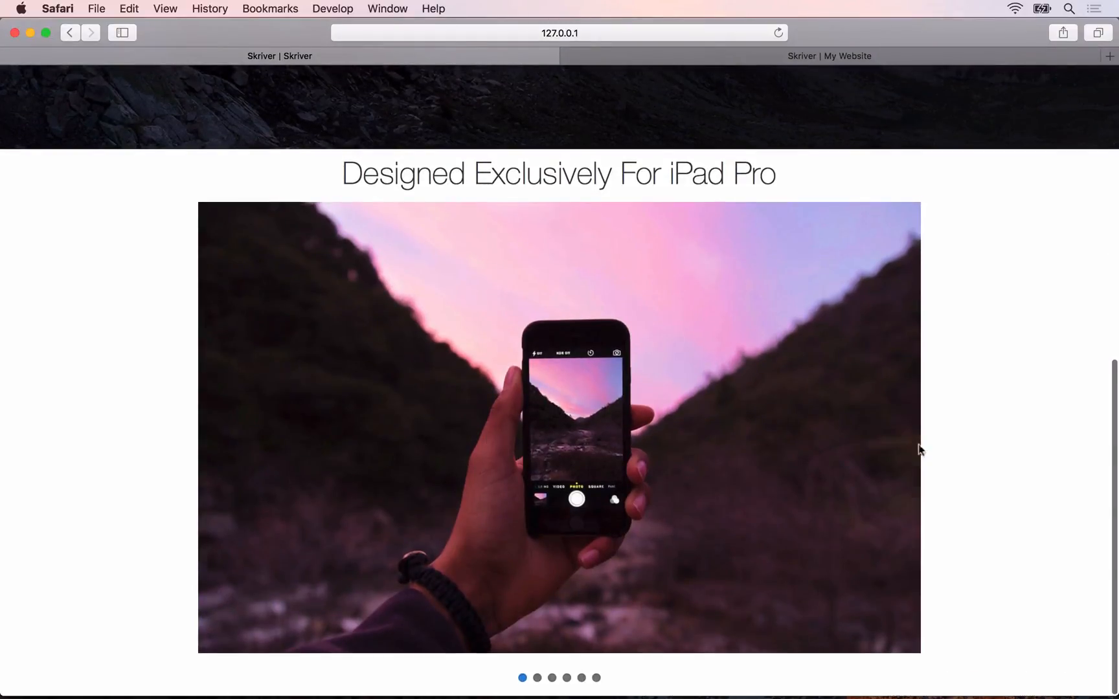
click(899, 429)
click(901, 429)
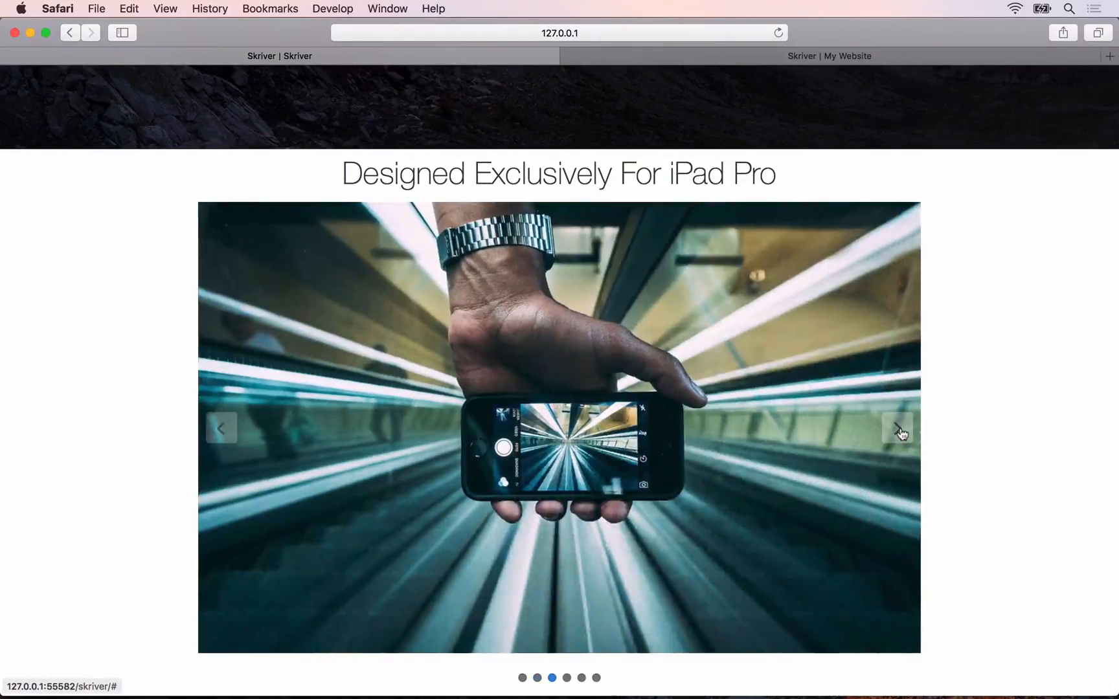
click(900, 429)
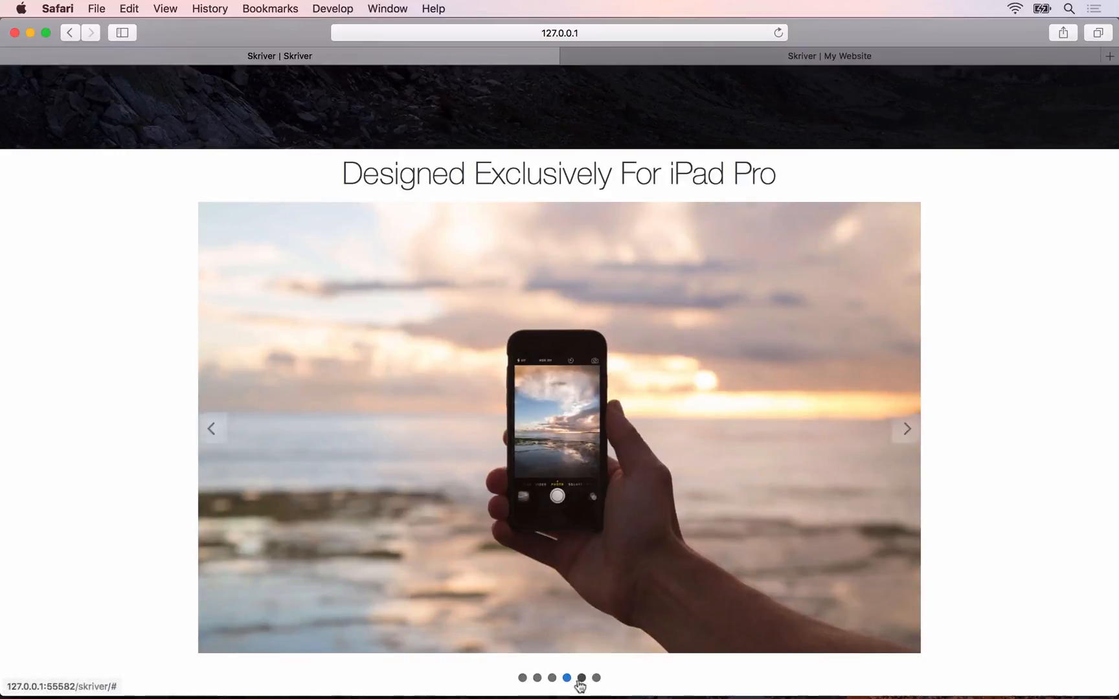
click(525, 680)
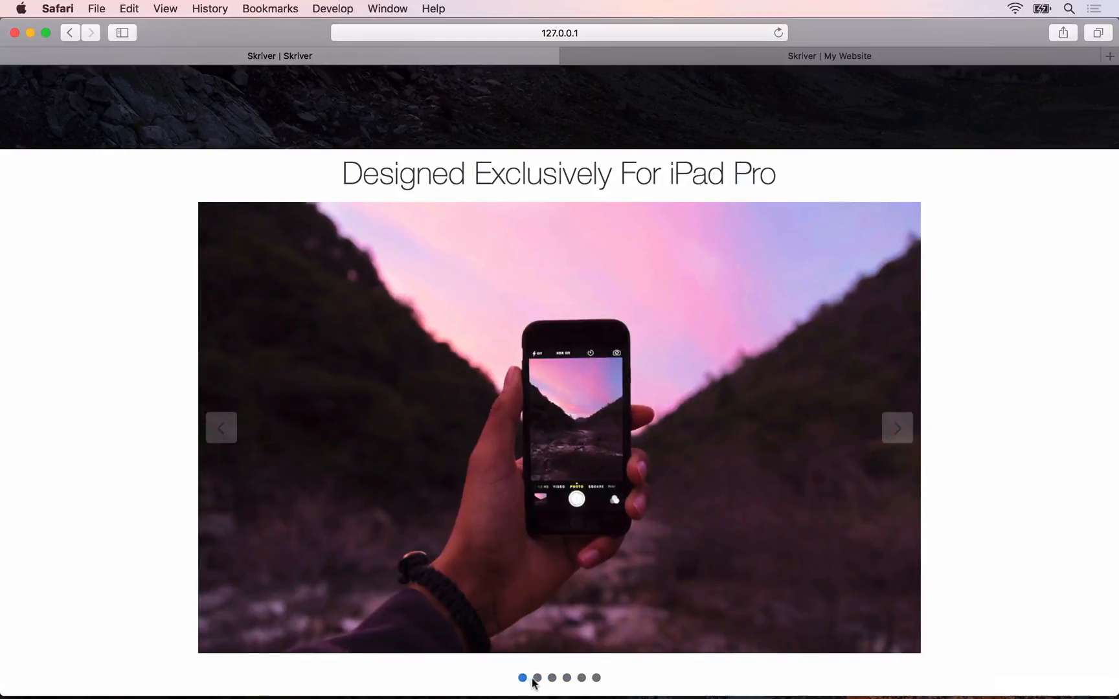
click(551, 678)
Step: Switch back to RapidWeaver and turn off Remove Base Margin for the Banner at the top of the page
key(super+Tab)
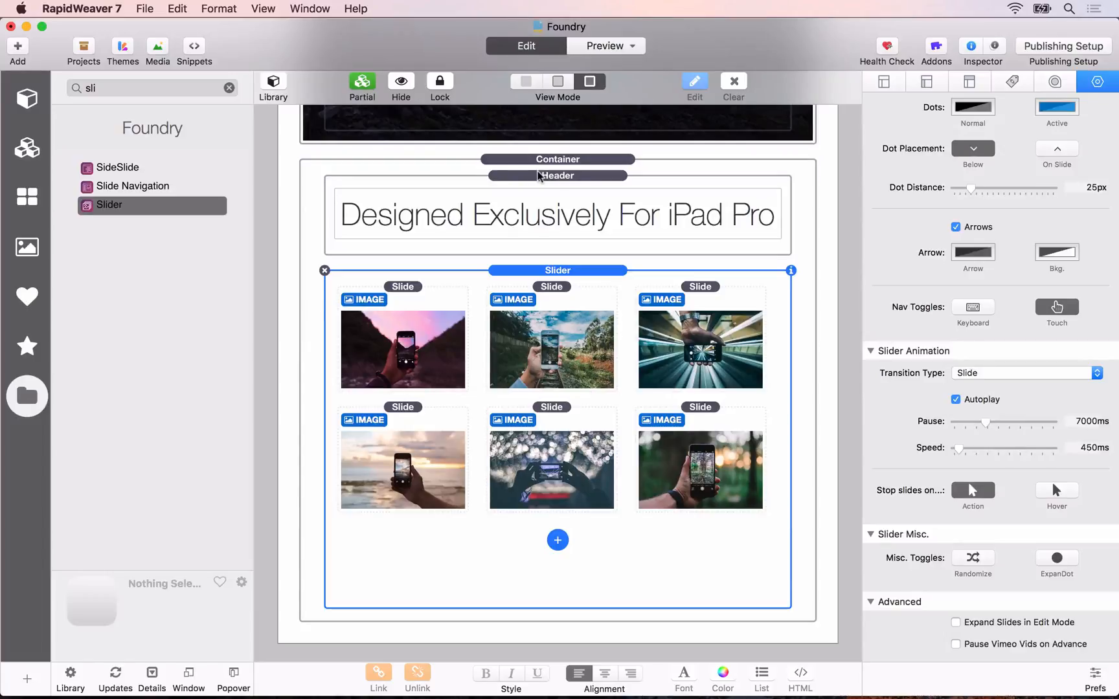
scroll(592, 128, up, 10)
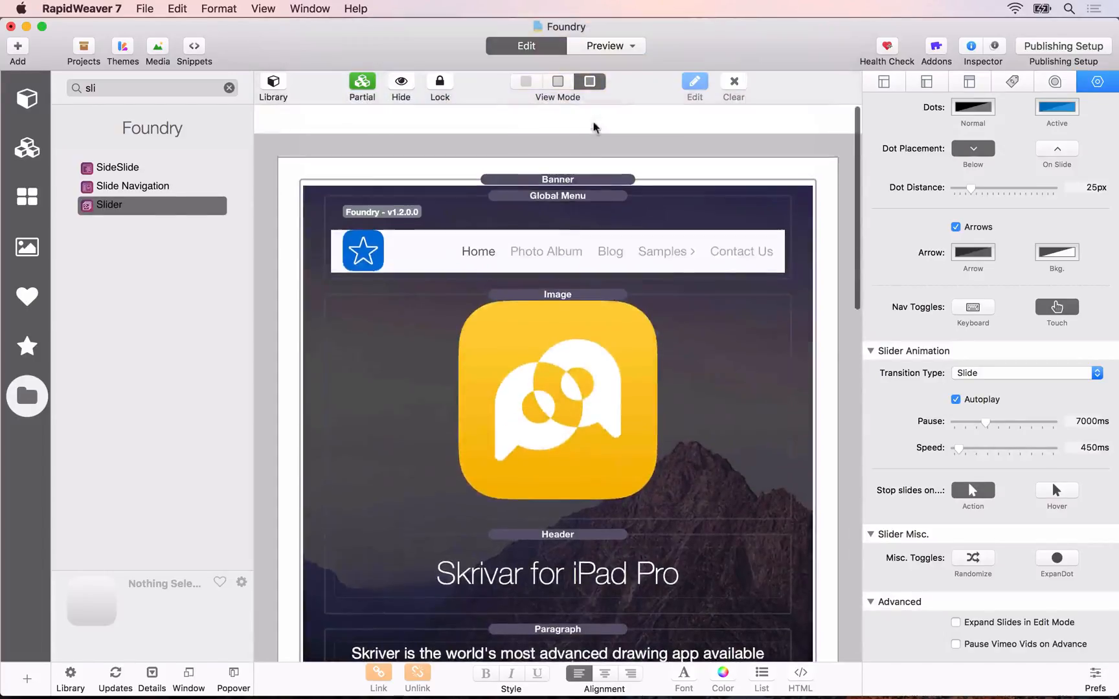
click(536, 150)
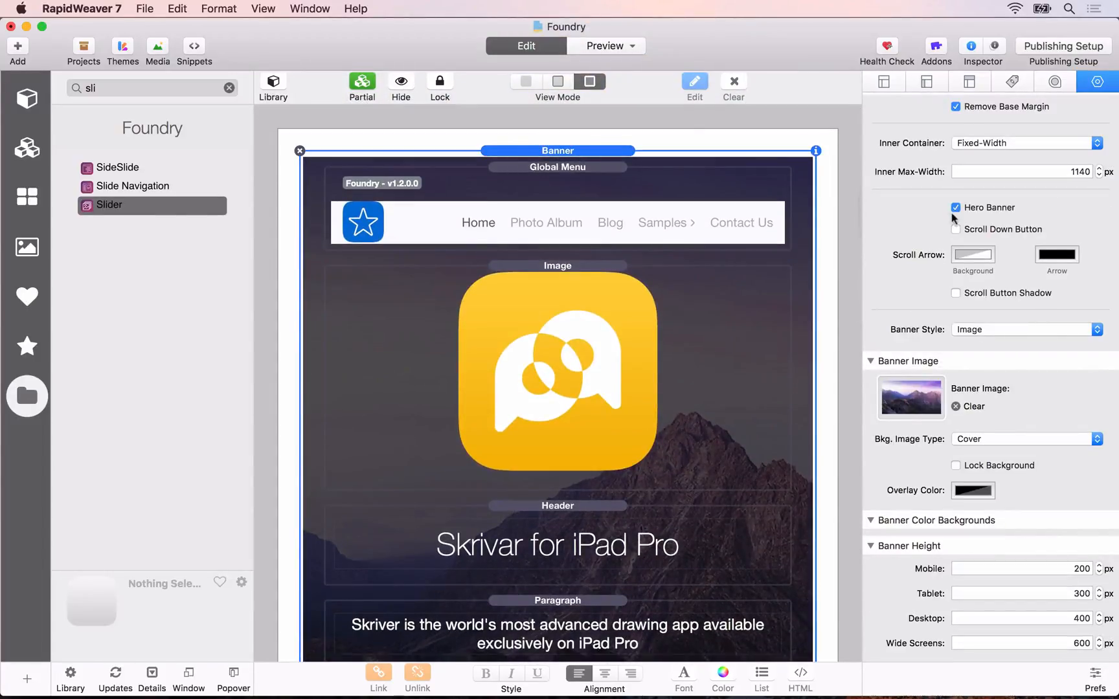
scroll(972, 198, up, 3)
click(957, 154)
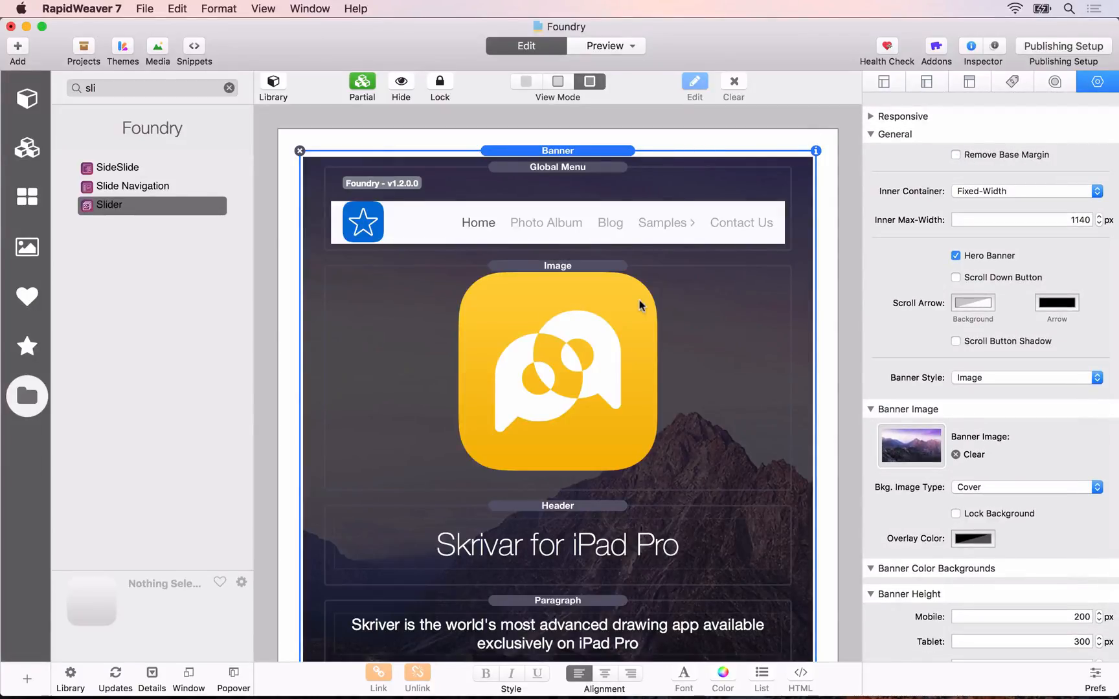
Step: Set the bottom margin of the "Designed Exclusively For iPad Pro" Header to 20, using individual margin values
scroll(640, 300, down, 10)
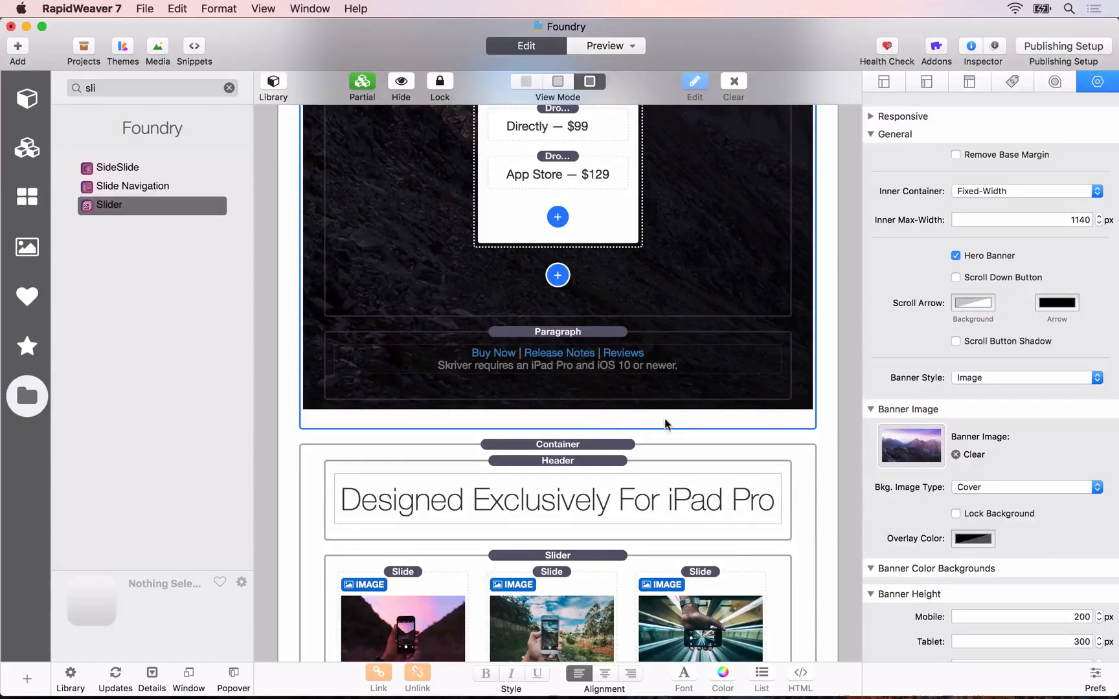
scroll(665, 425, down, 5)
click(581, 196)
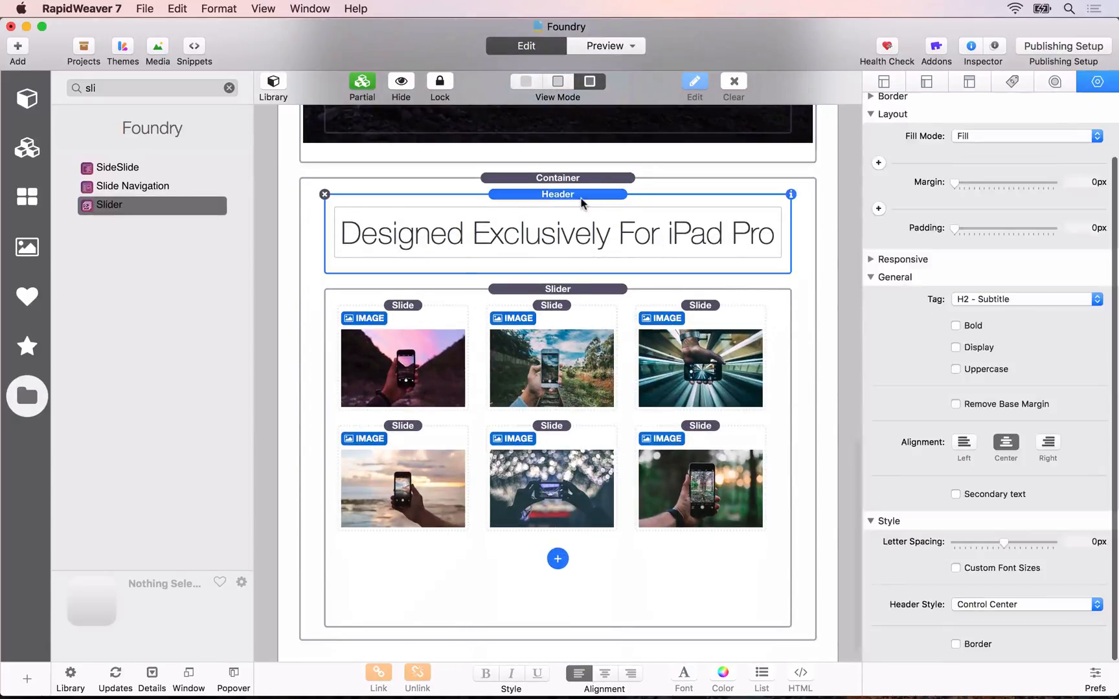
click(879, 162)
click(1008, 184)
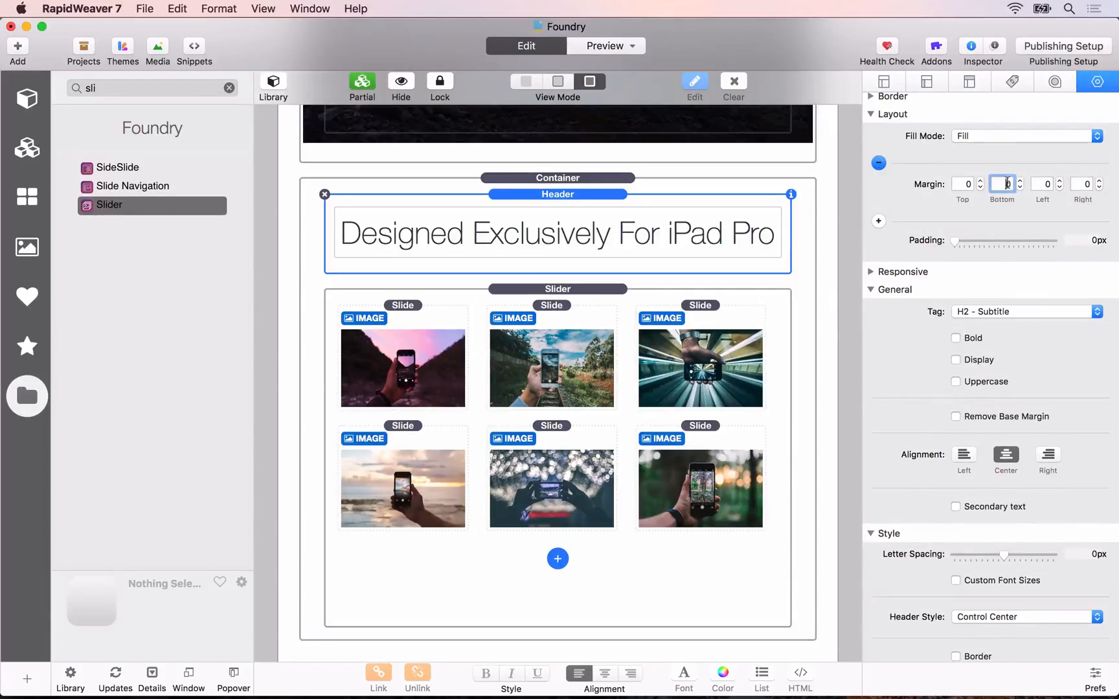
text(20)
key(Tab)
Step: Reload the local page preview in Safari, check the heading's spacing and advance the slider through its slides
key(super+Tab)
key(super+r)
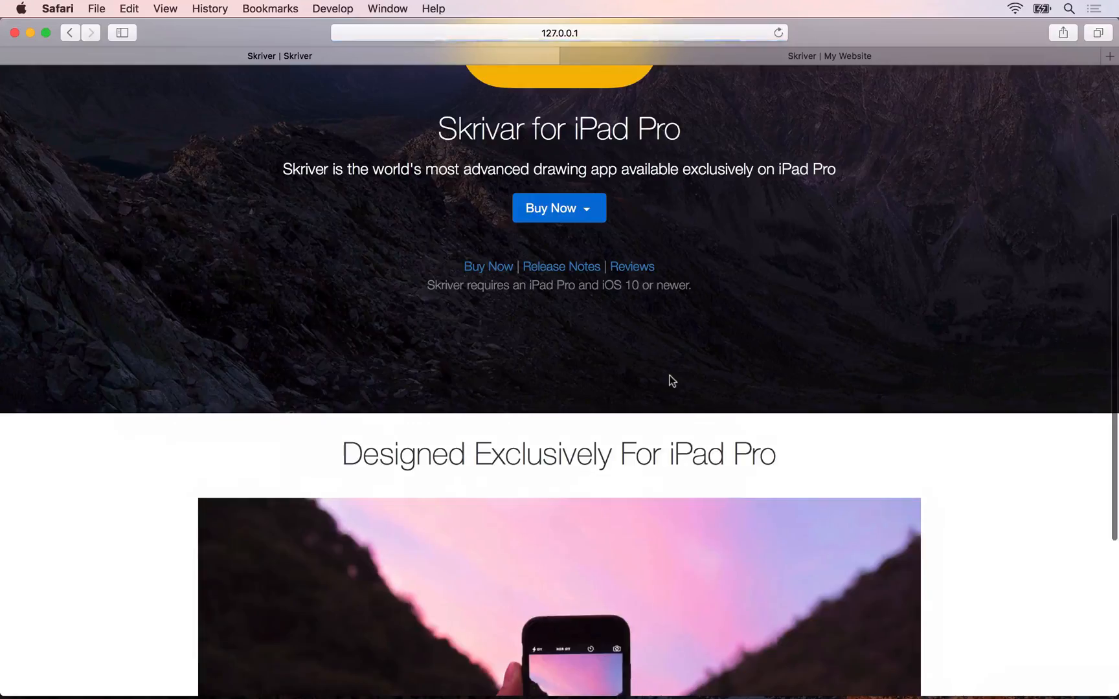
scroll(670, 379, down, 5)
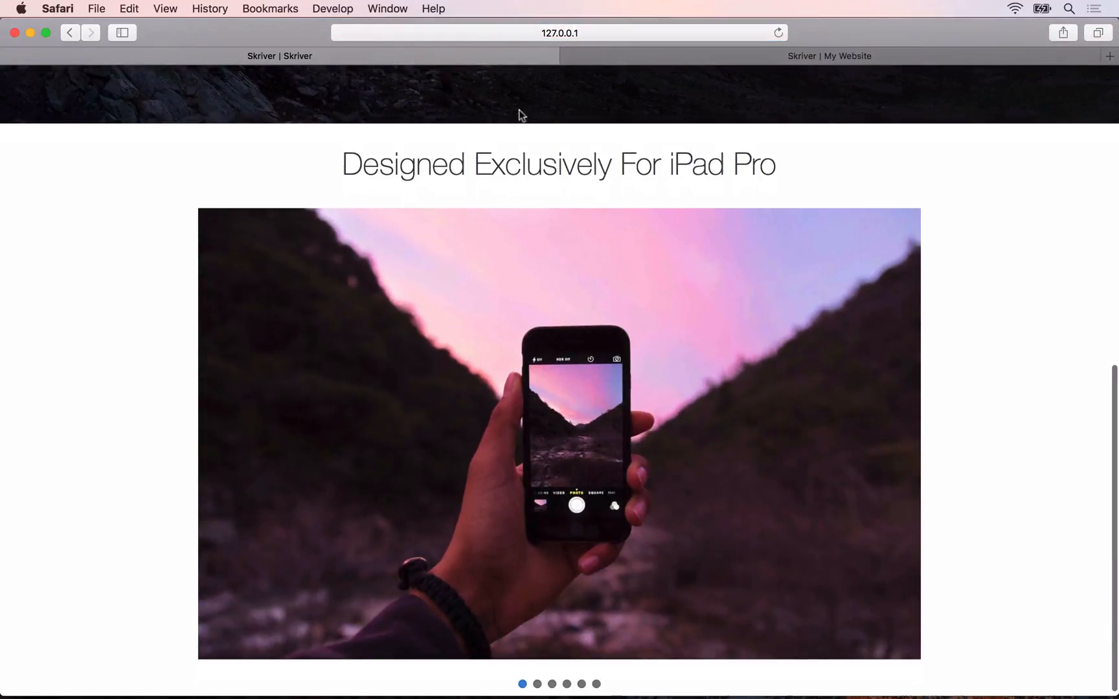
scroll(504, 214, down, 1)
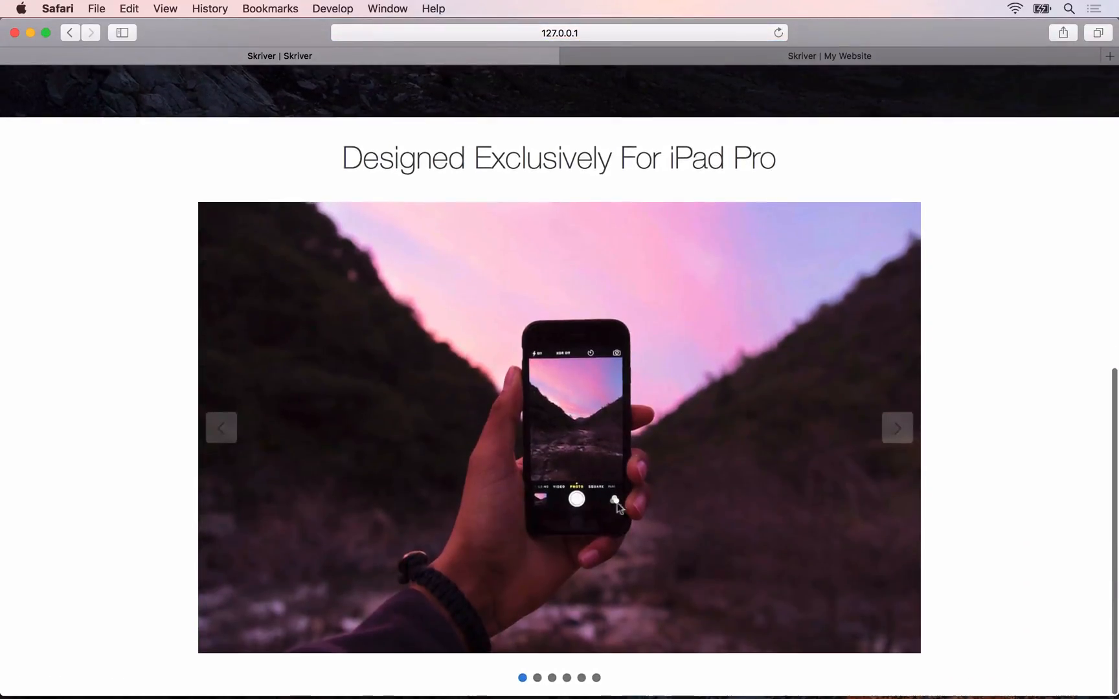
click(897, 427)
click(898, 426)
click(898, 426)
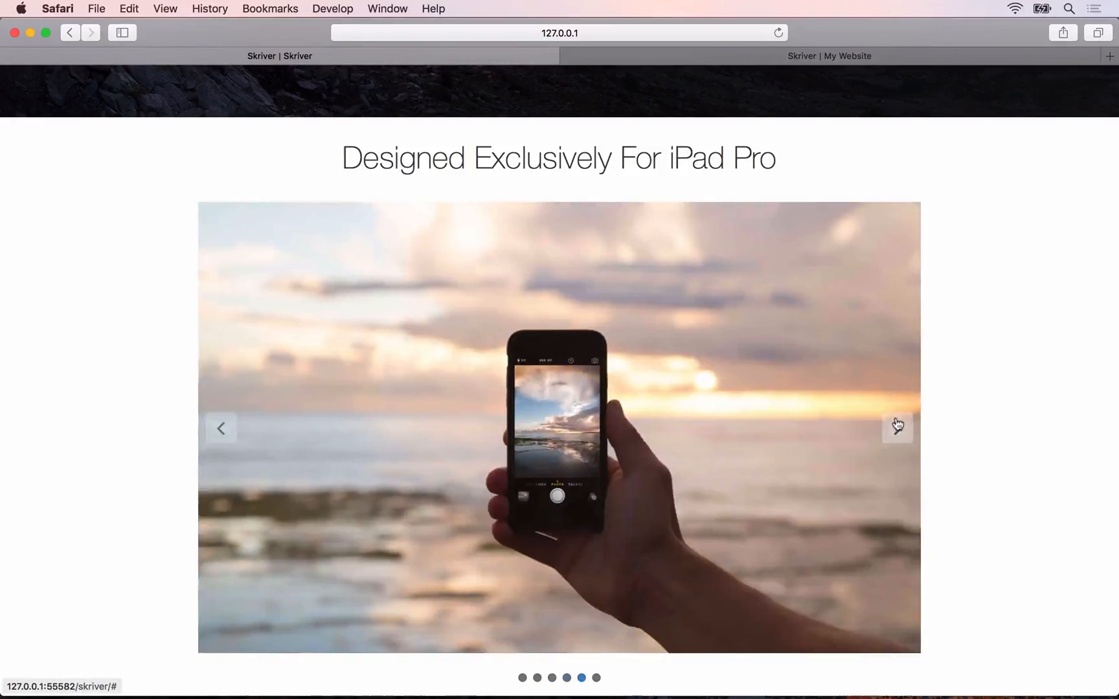
click(898, 427)
click(898, 426)
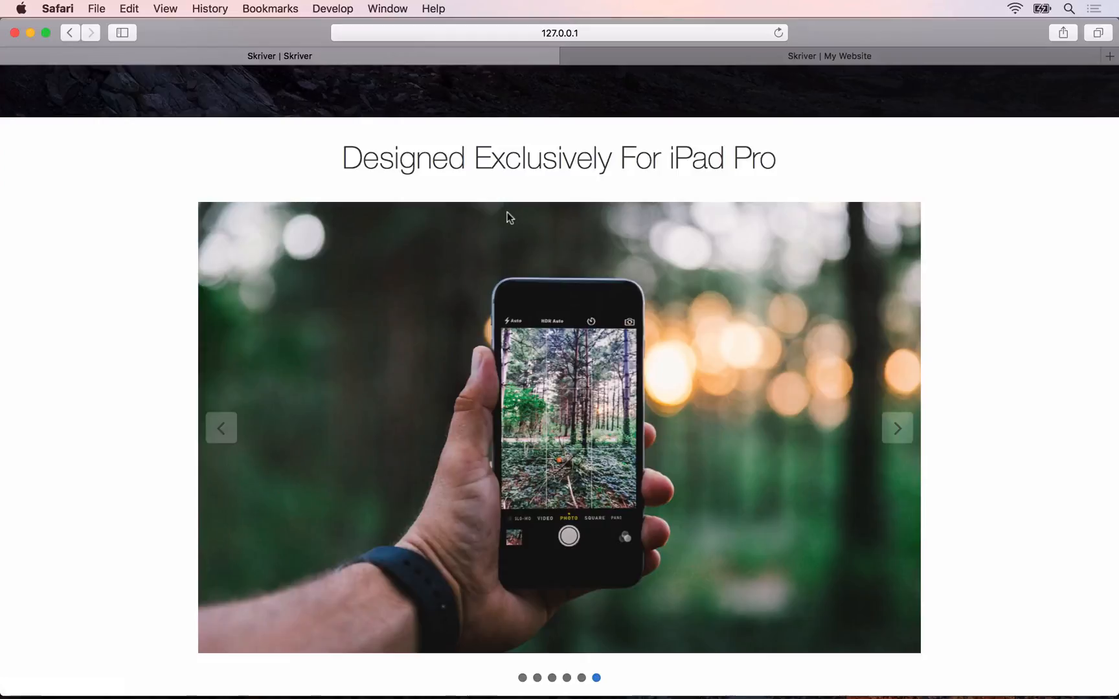
Step: Examine the Feature Heading section below the slider on the reference site
click(675, 57)
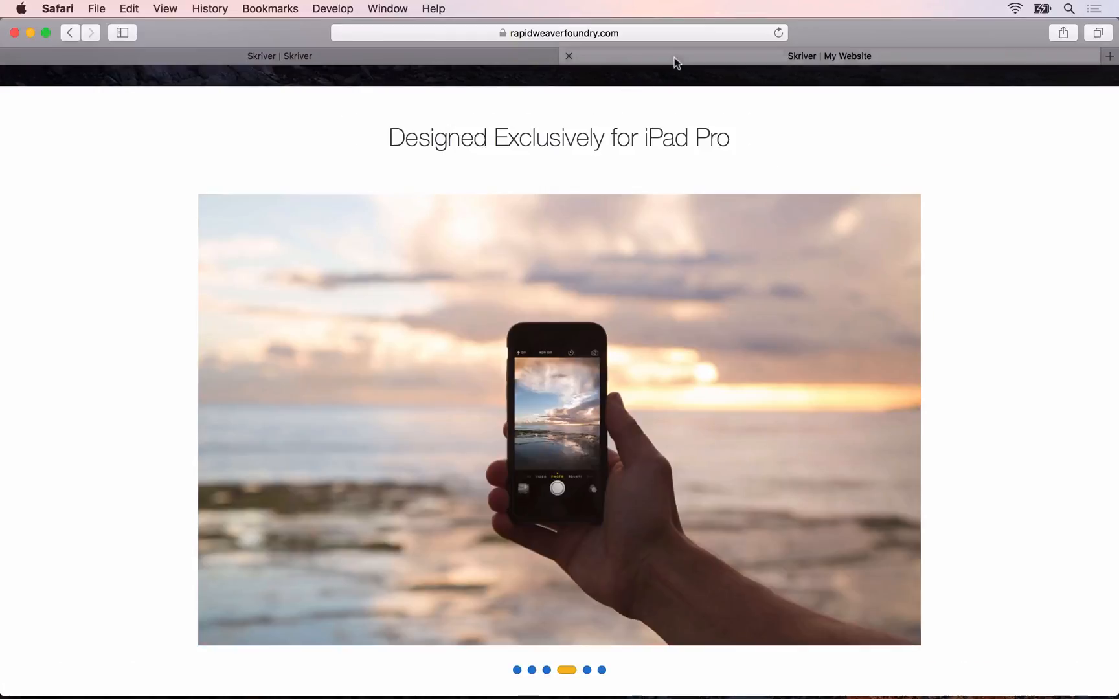
scroll(560, 385, down, 2)
scroll(560, 386, down, 10)
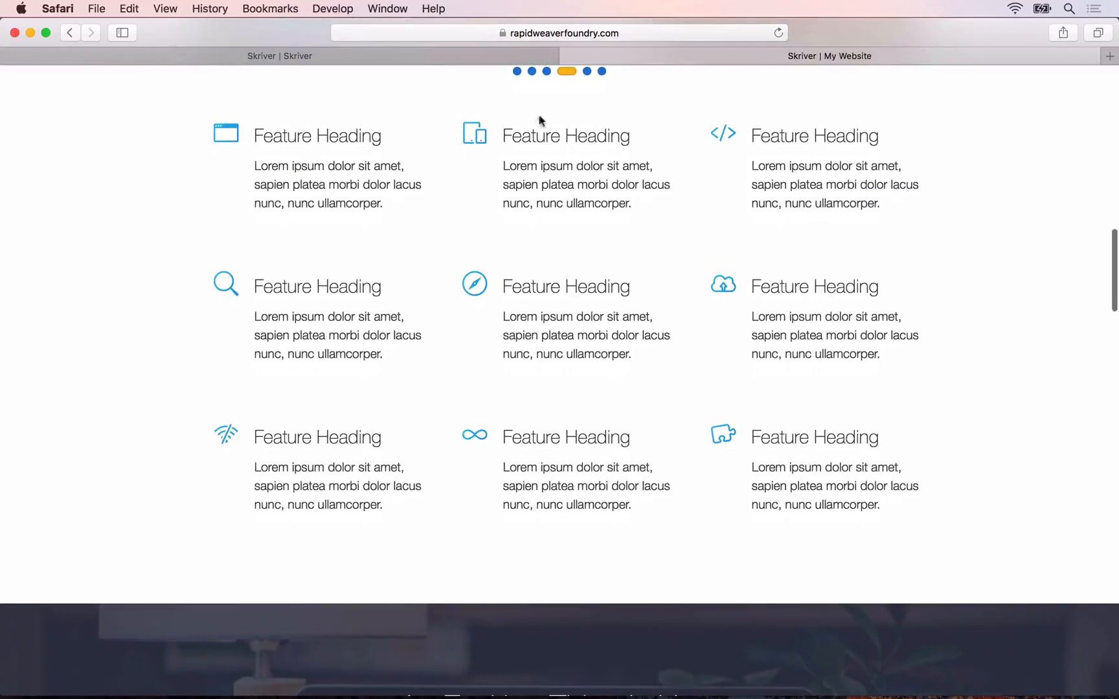
Step: Switch back to RapidWeaver, add a Columns stack below the Container and set it to 3 columns
key(super+Tab)
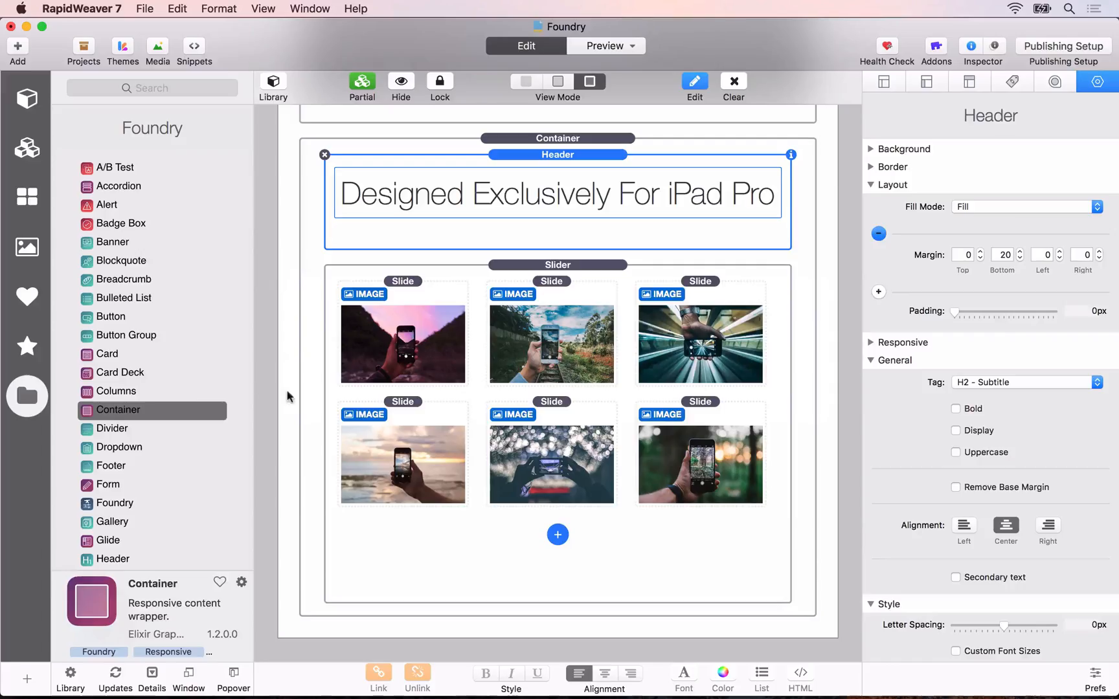
drag(103, 391, 542, 638)
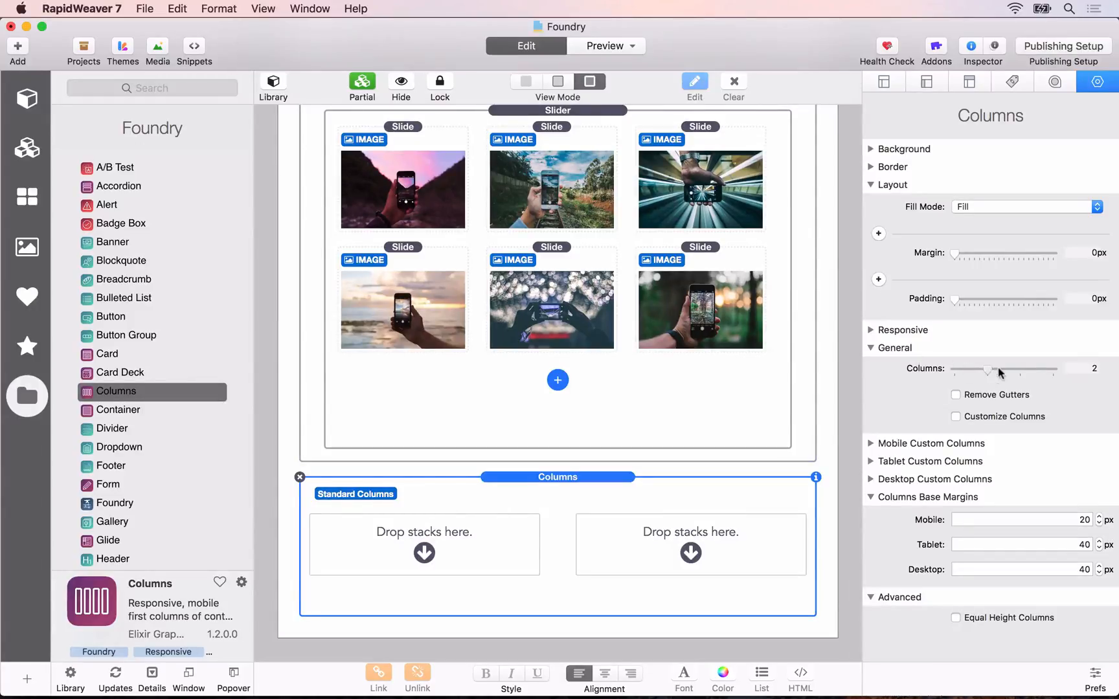
drag(988, 369, 1018, 369)
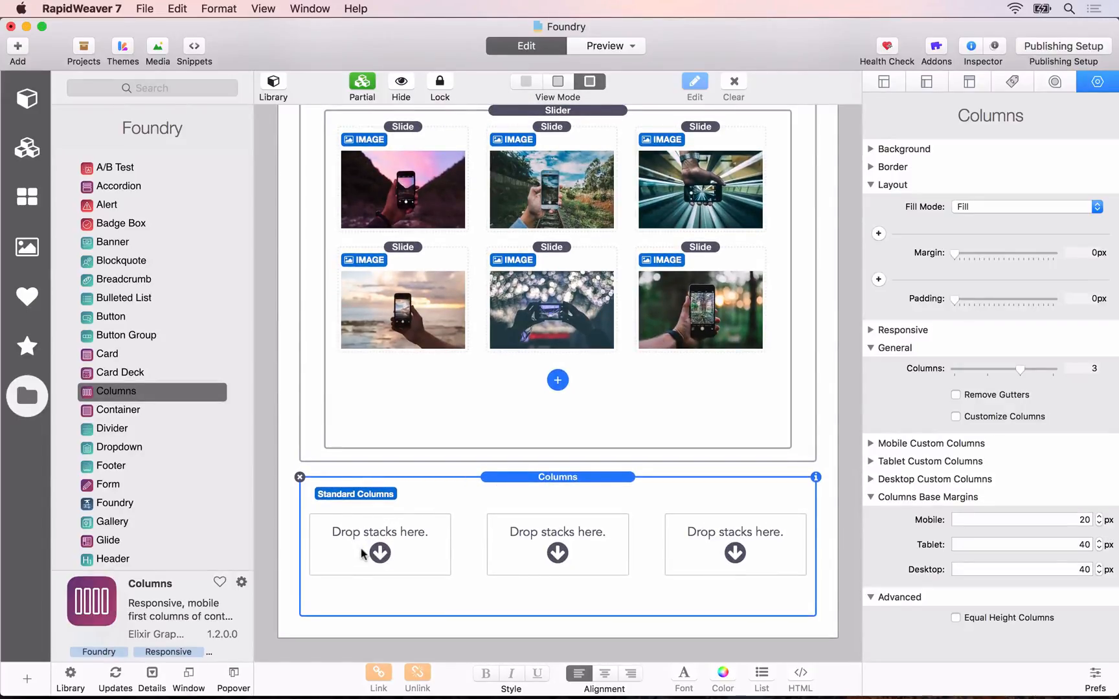
Step: Check the feature layout on the reference site, and nest a Columns stack inside the first of the three columns
key(super+Tab)
key(super+Tab)
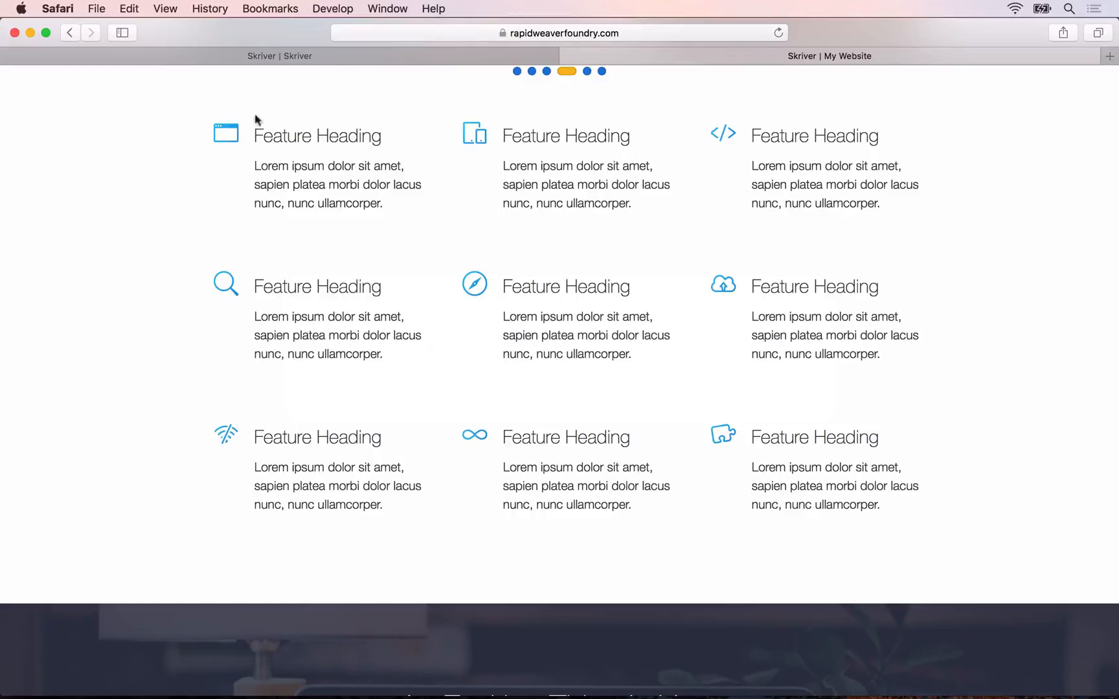
key(super+Tab)
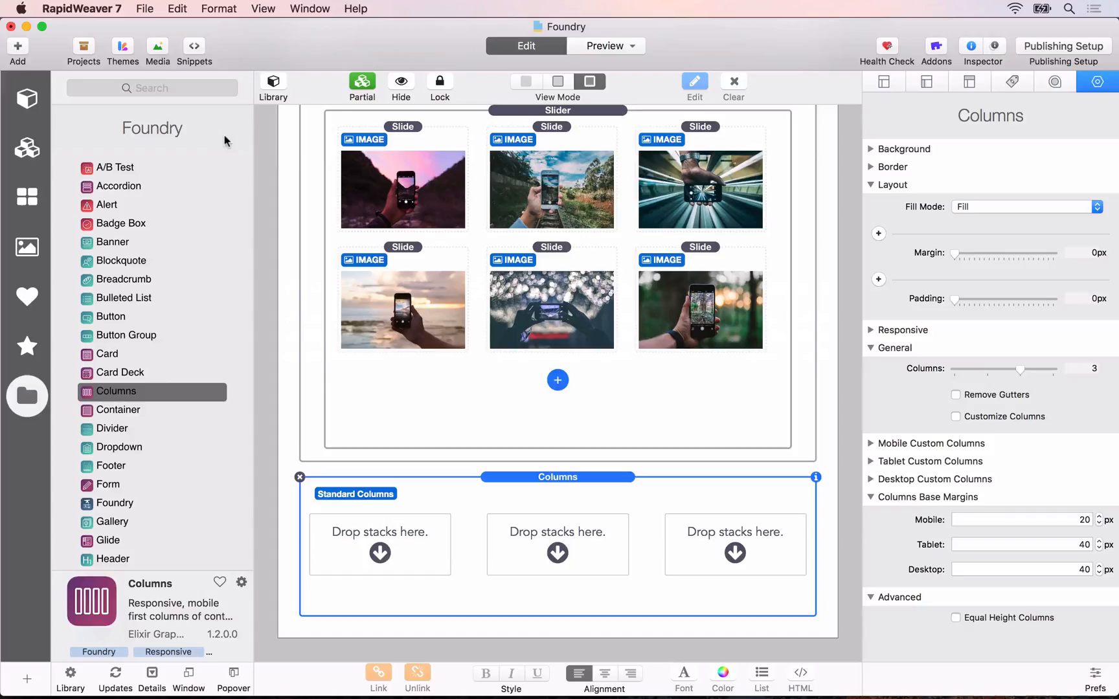
drag(110, 396, 355, 550)
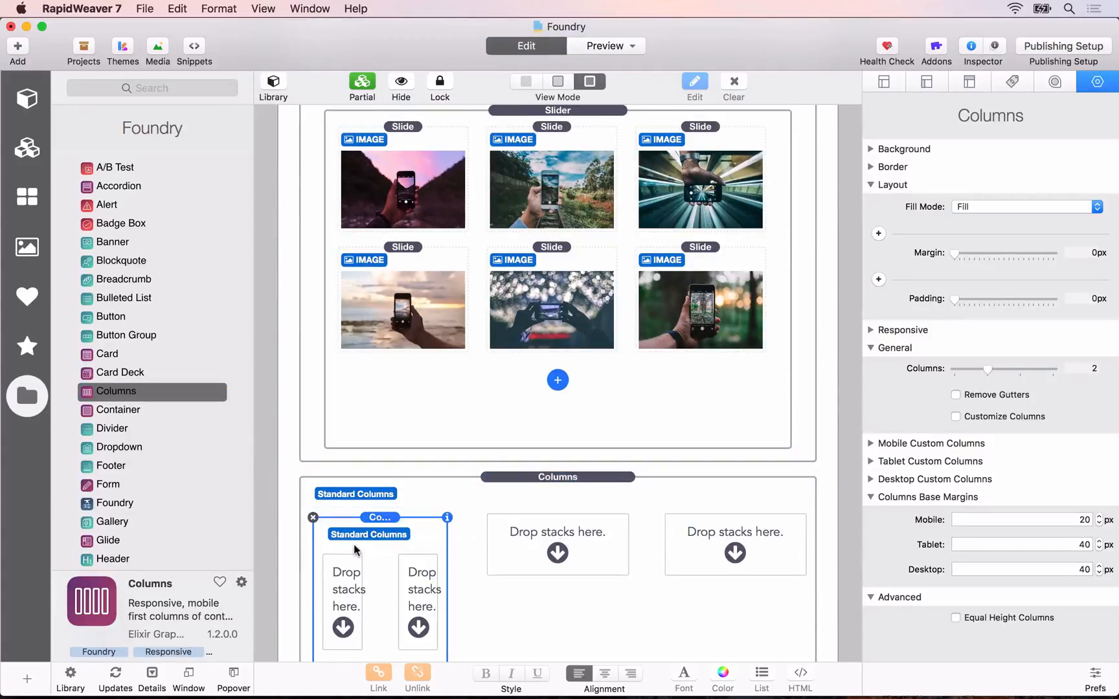
scroll(257, 483, down, 5)
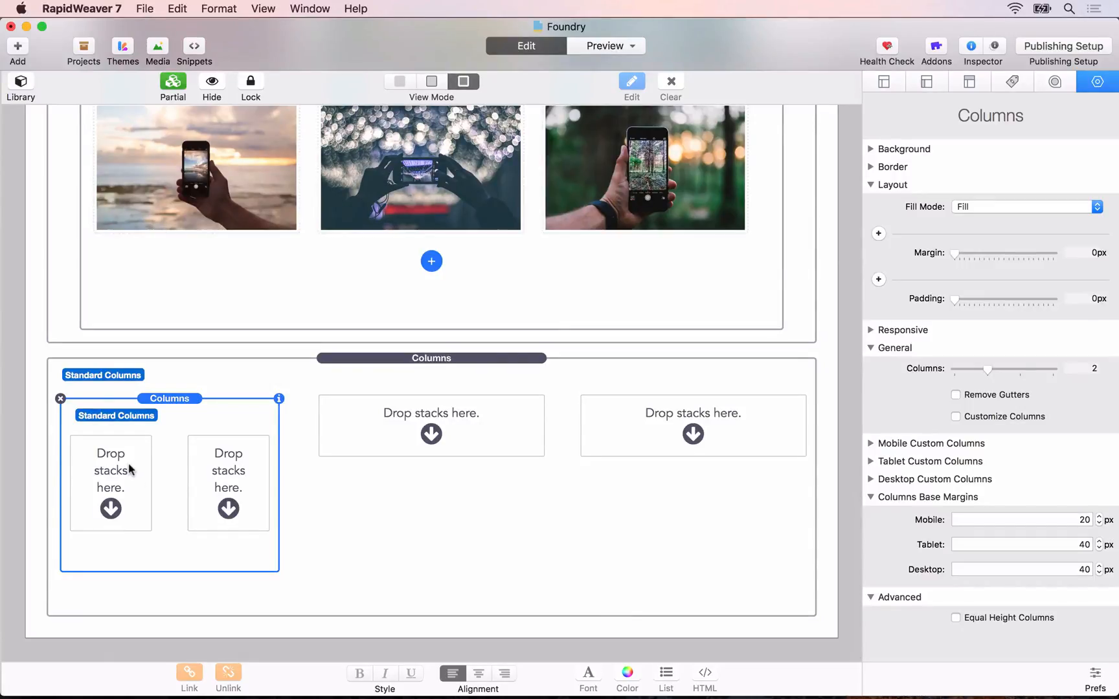
Step: Find the Image stack in the stack library and place it in the first column of the nested Columns stack
key(super+l)
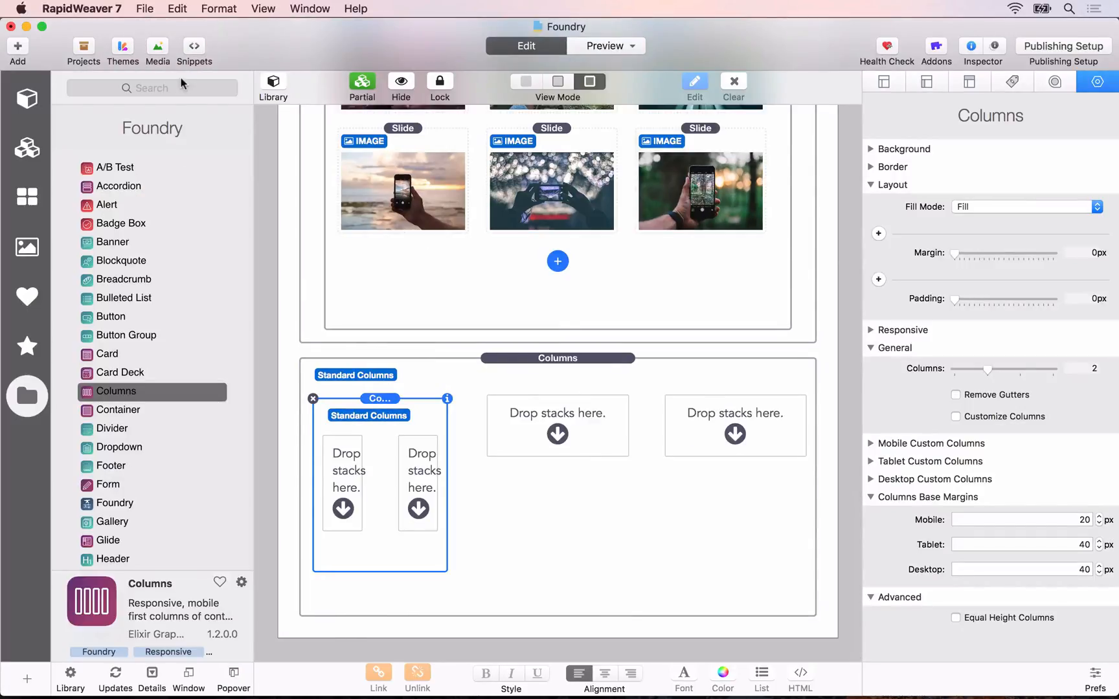
click(166, 86)
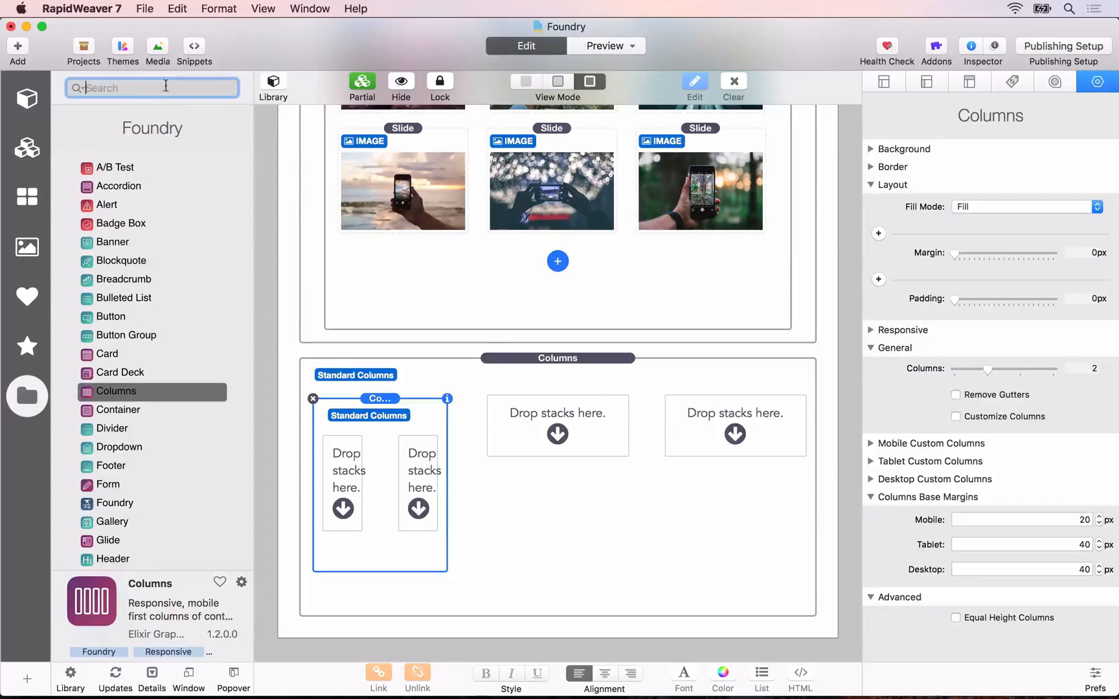
text(ima)
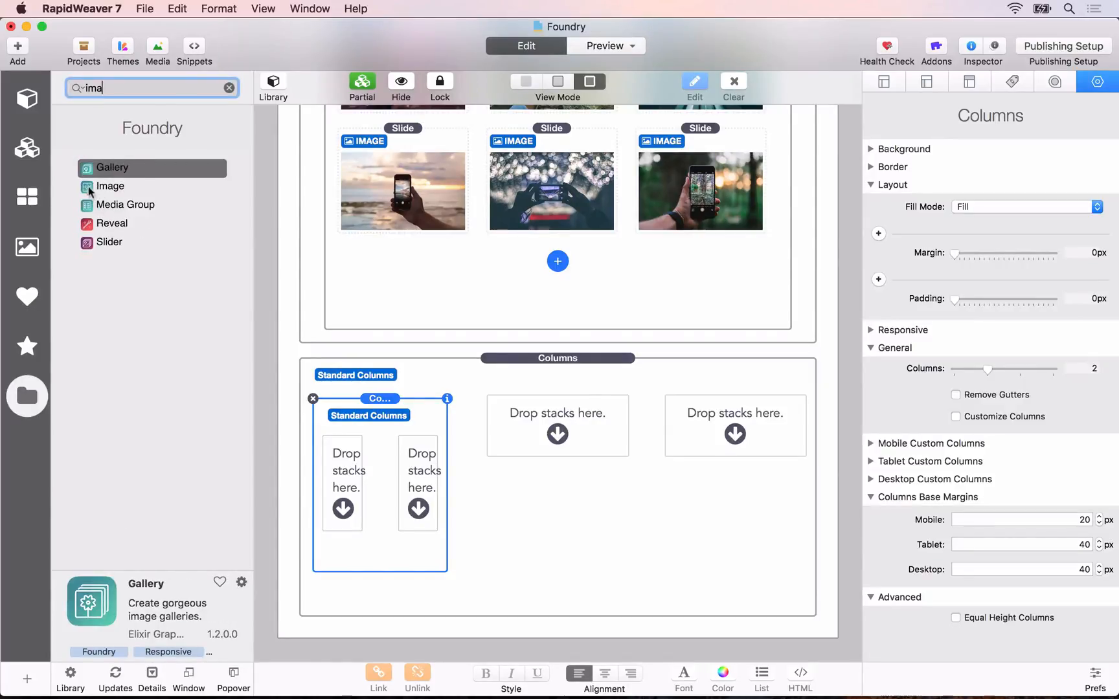
drag(89, 190, 345, 483)
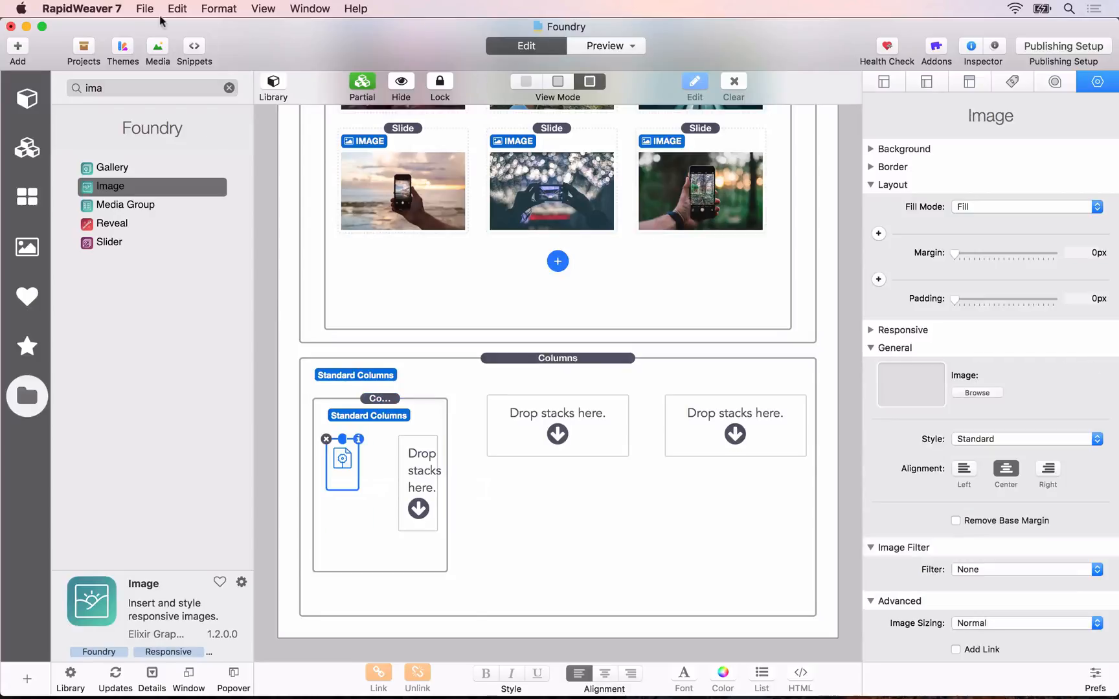
Step: Add a Header stack with a Paragraph stack beneath it to the second column of the nested Columns stack
double_click(90, 87)
text(he)
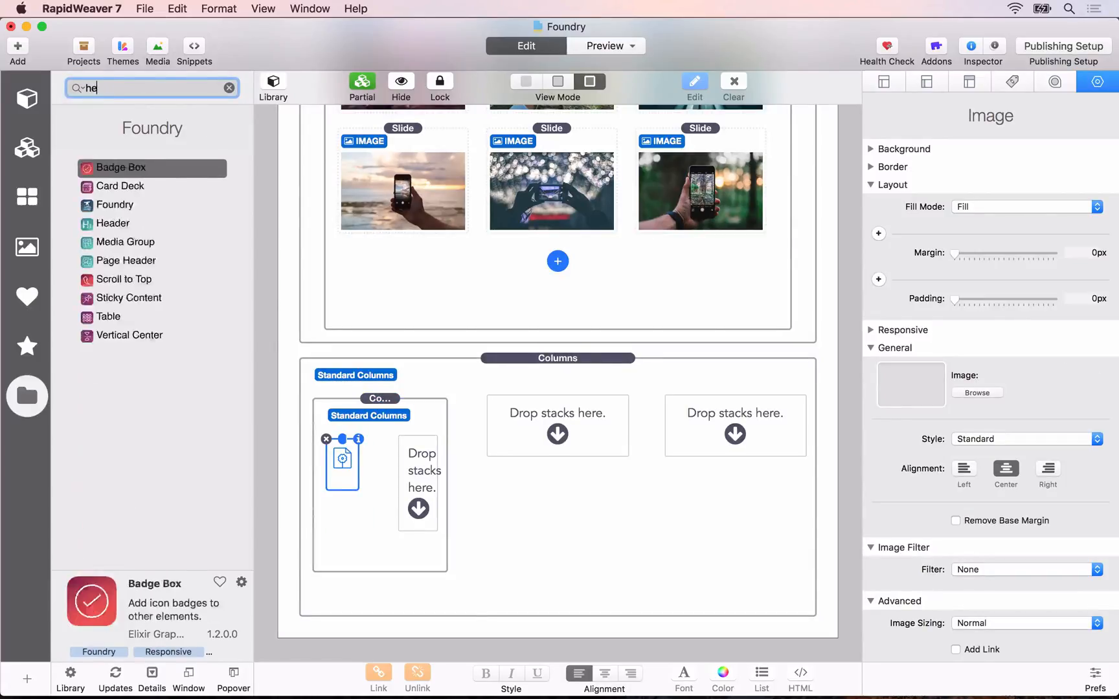
text(ader)
drag(113, 167, 421, 467)
double_click(78, 88)
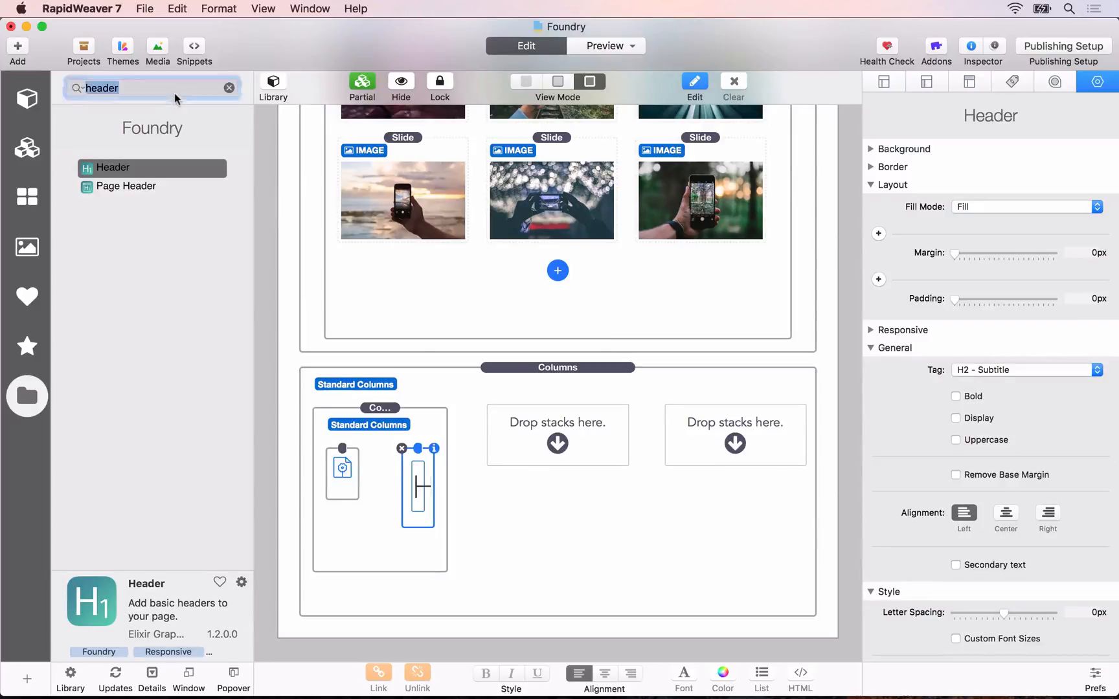
text(para)
drag(131, 165, 416, 521)
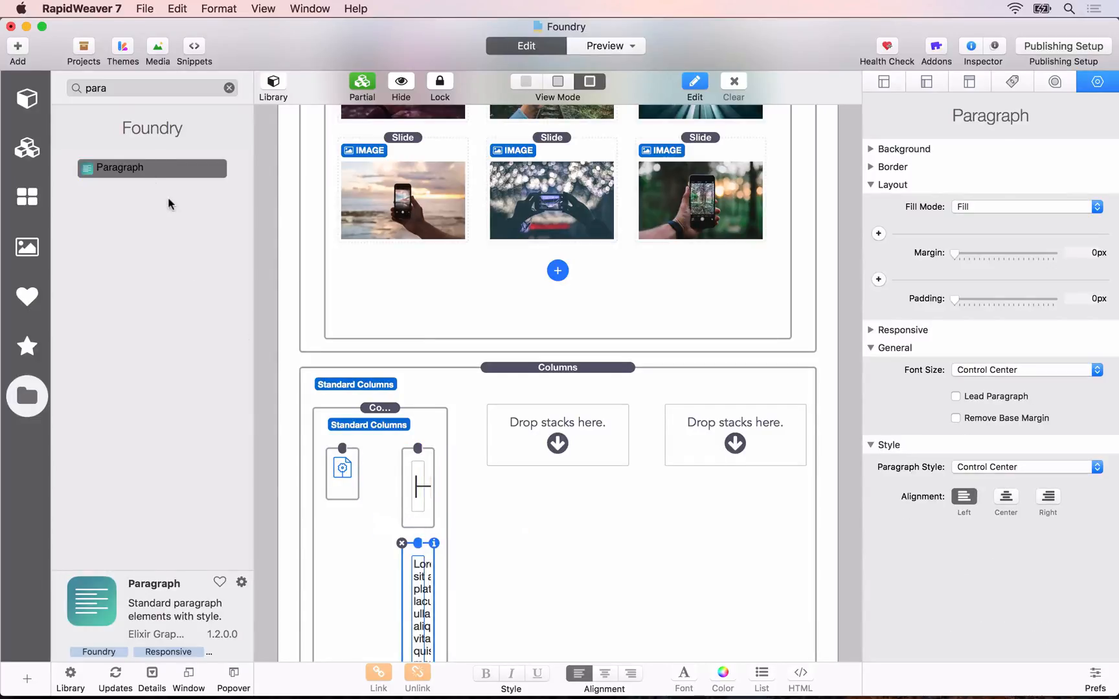
key(super+l)
scroll(170, 506, down, 10)
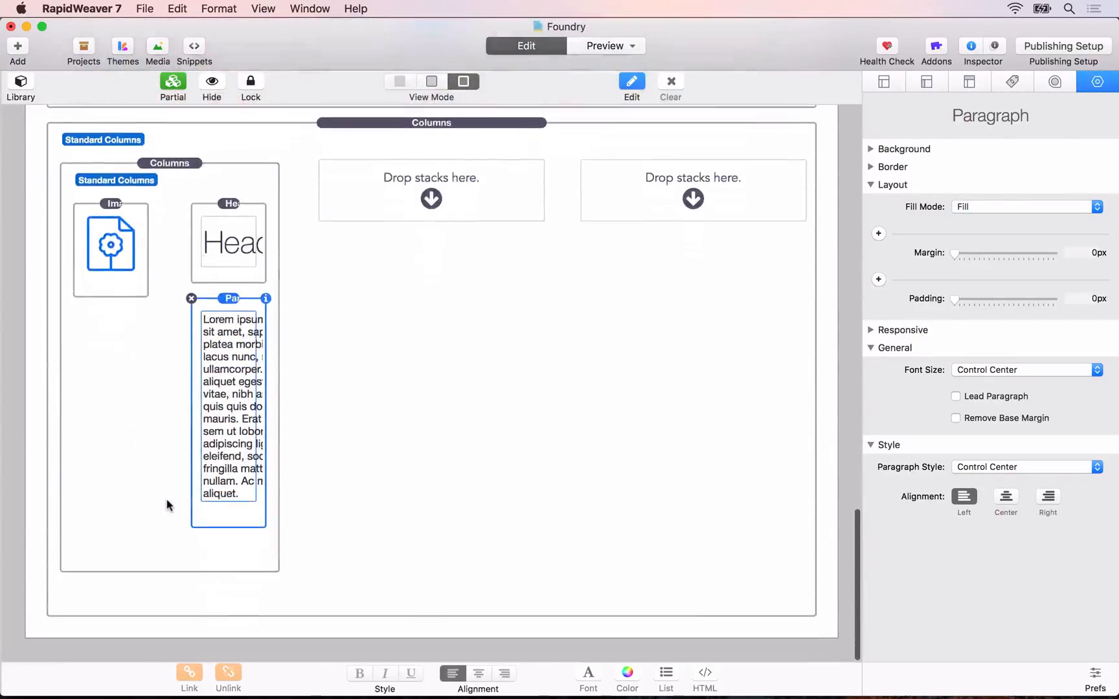
Step: Open the icons folder inside the desktop's Assets folder in Finder and preview the available feature icons
click(119, 239)
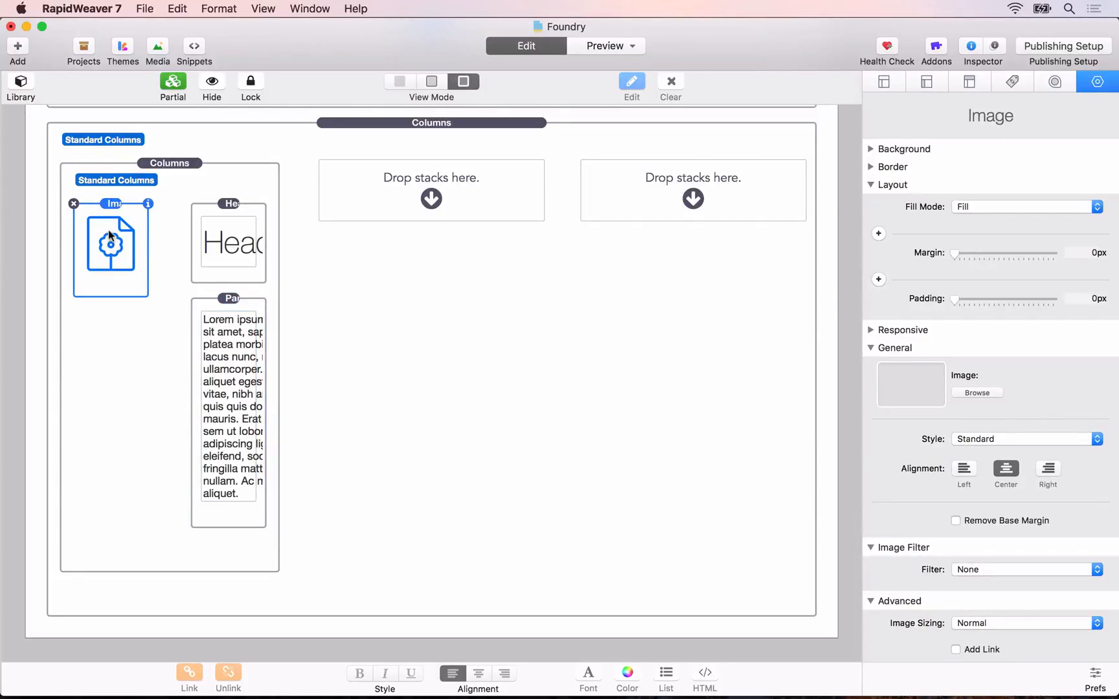
click(172, 328)
key(F11)
double_click(1066, 54)
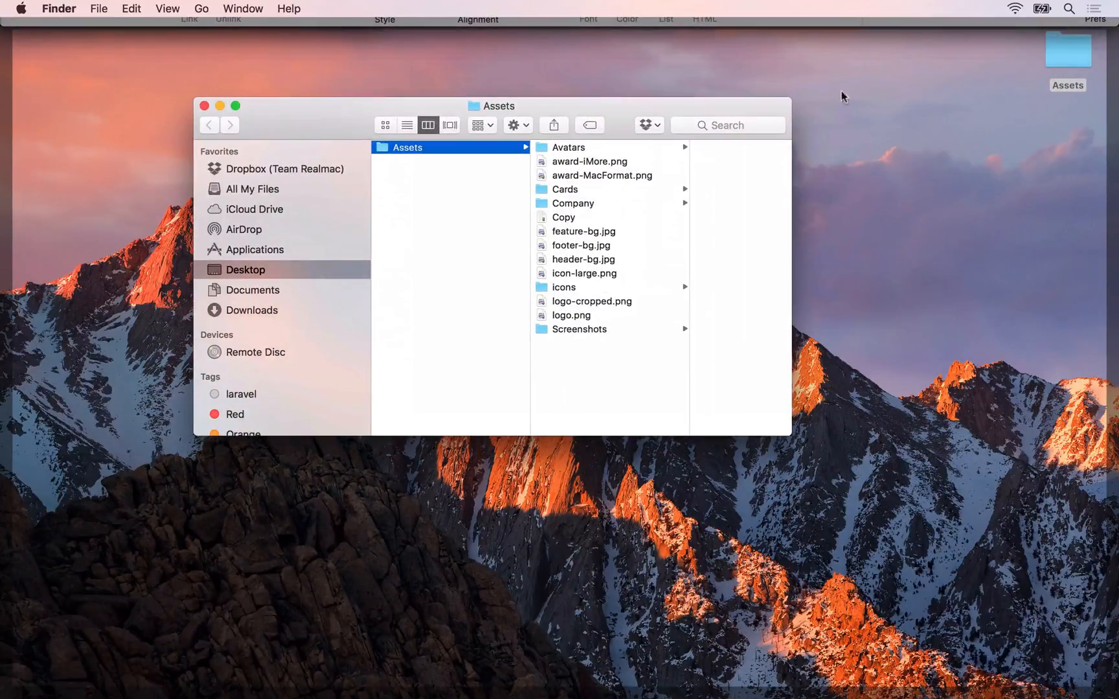
click(561, 288)
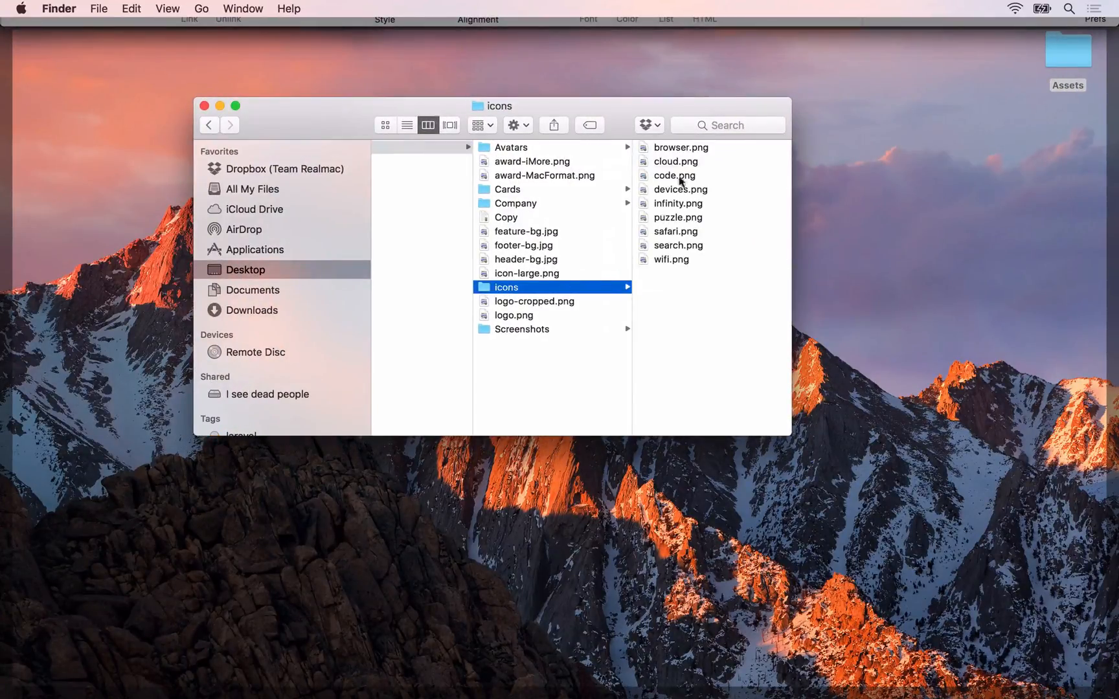
click(674, 148)
key(Down)
key(Down)
key(Down)
key(Down)
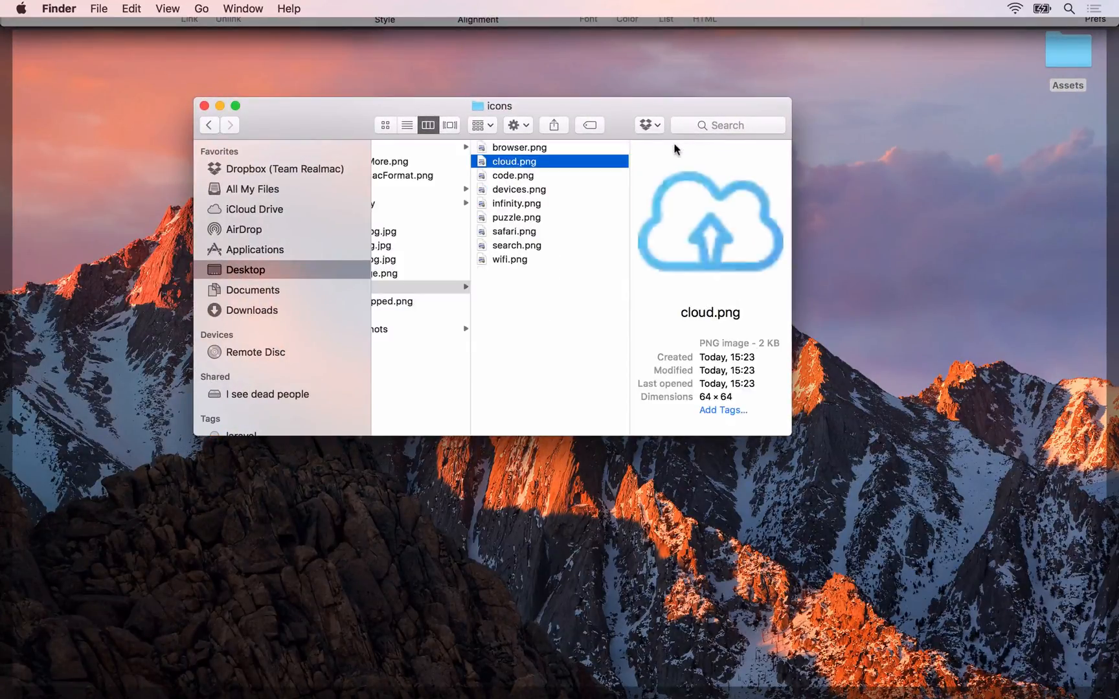
key(Down)
key(Down)
key(Down)
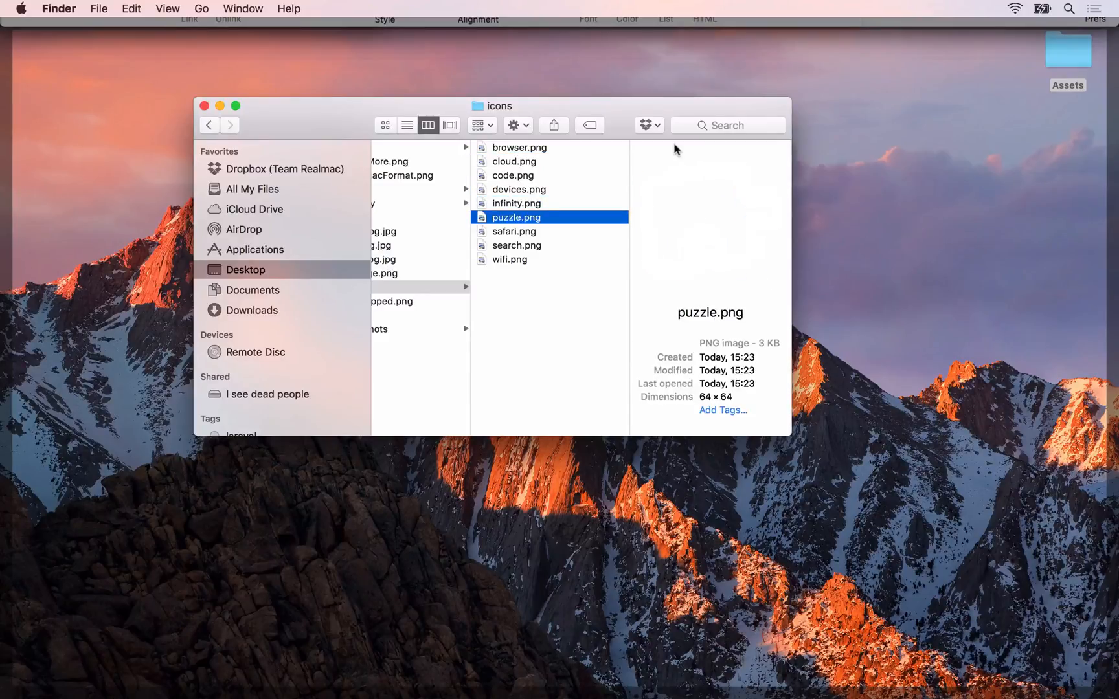
key(Up)
key(Up)
key(Up)
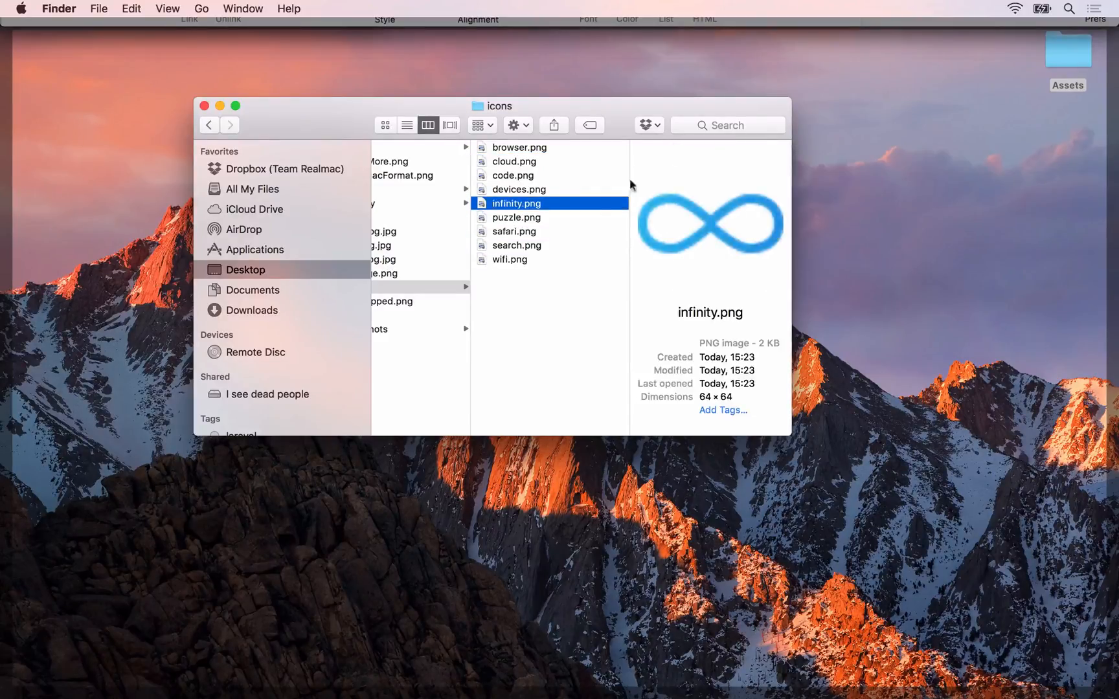
drag(517, 151, 785, 235)
mouse_move(1118, 1)
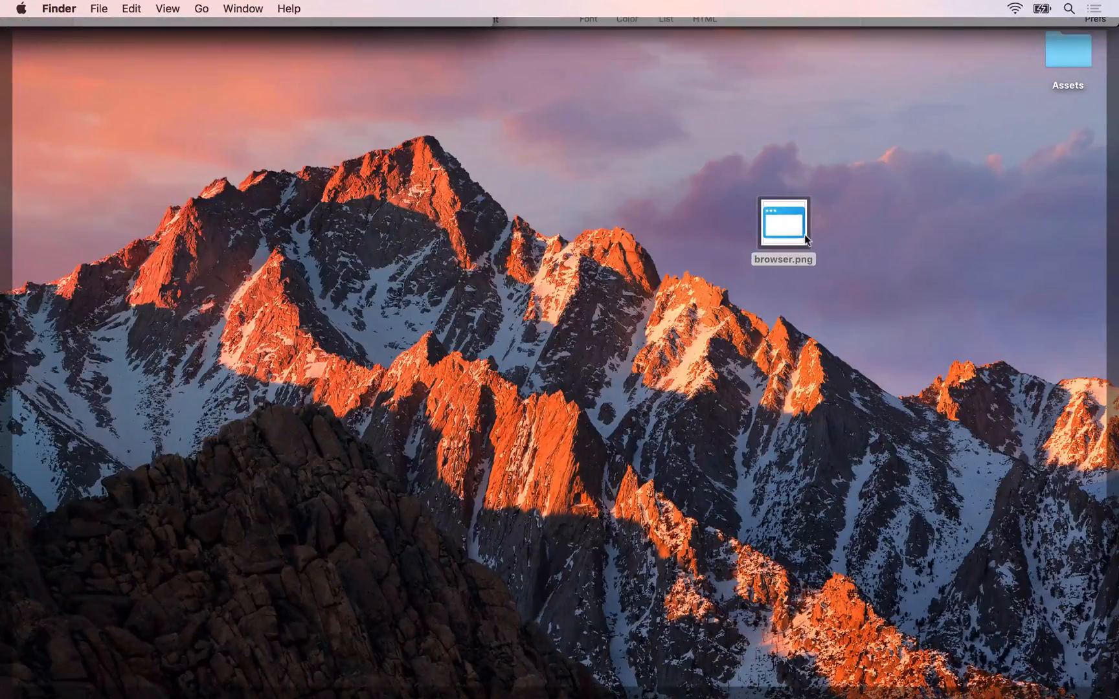
key(super+z)
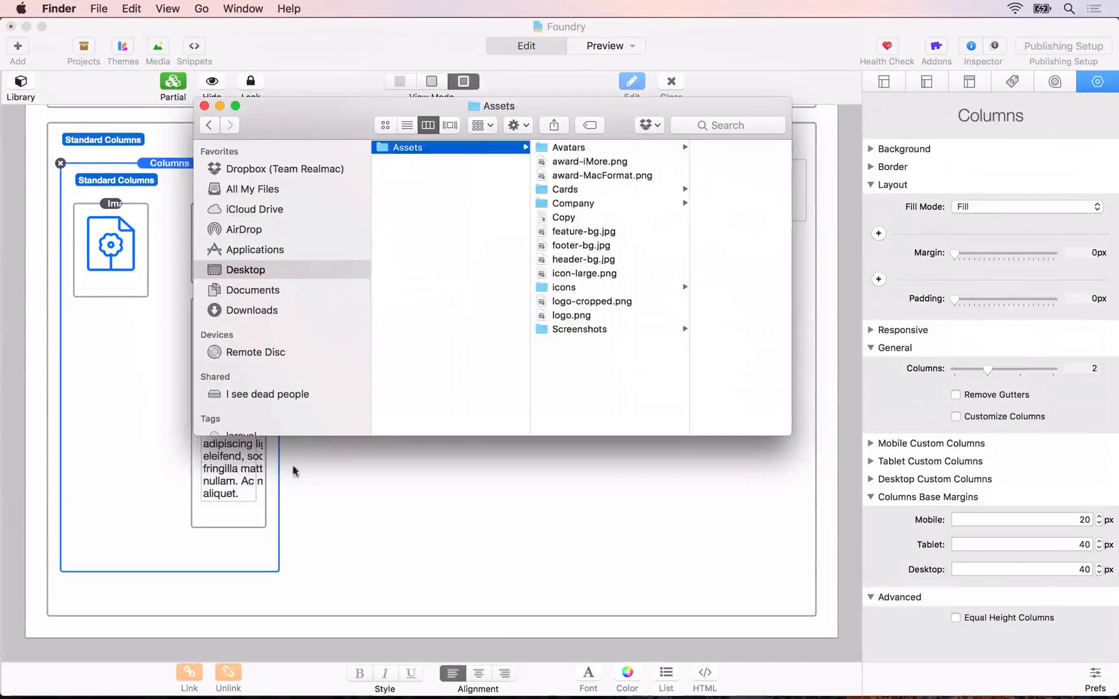
Step: Return to RapidWeaver and load browser.png from the Assets icons folder into the nested Image stack
click(340, 522)
click(86, 230)
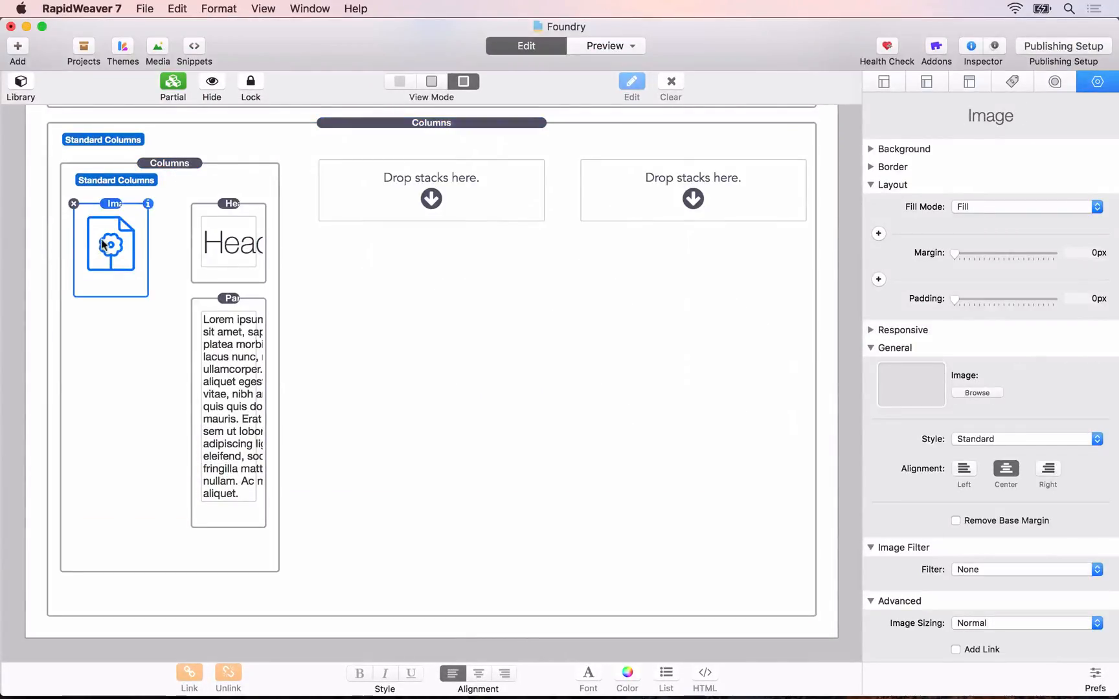
click(958, 393)
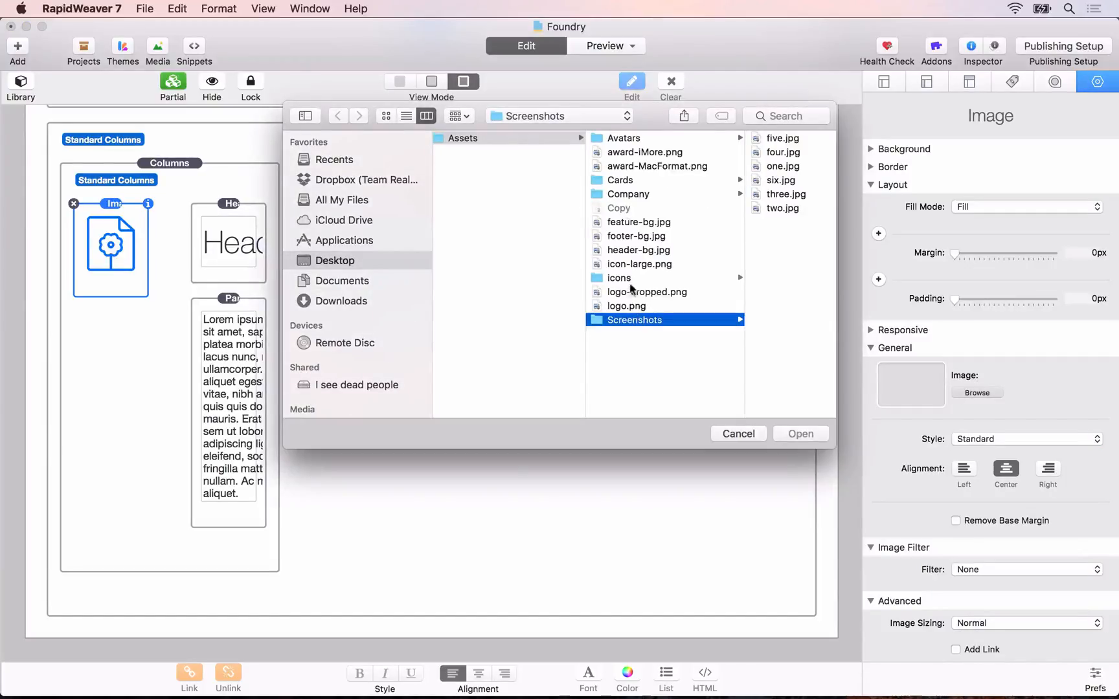
click(619, 278)
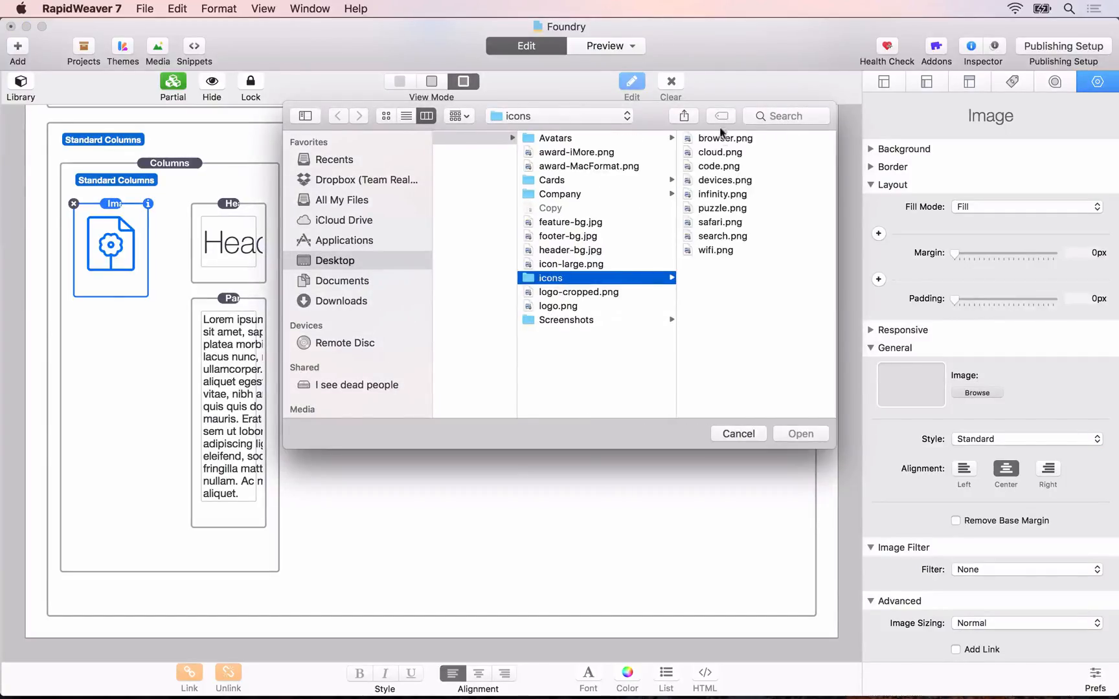
double_click(720, 137)
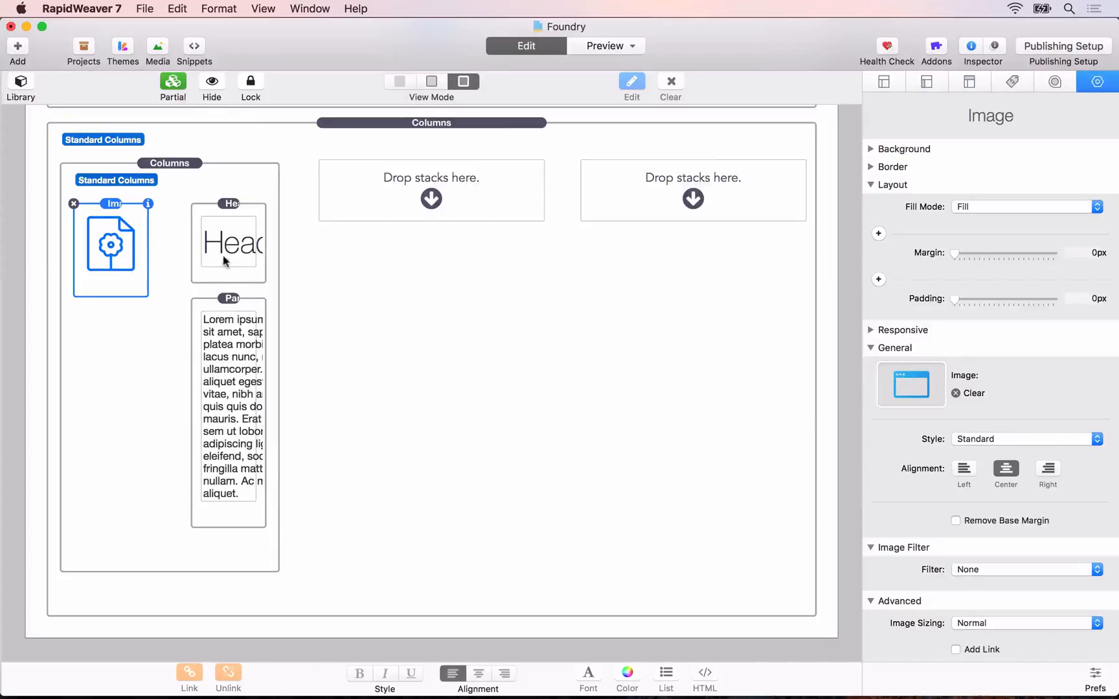
Step: Replace the nested Header stack's text with "Feature Header"
click(218, 253)
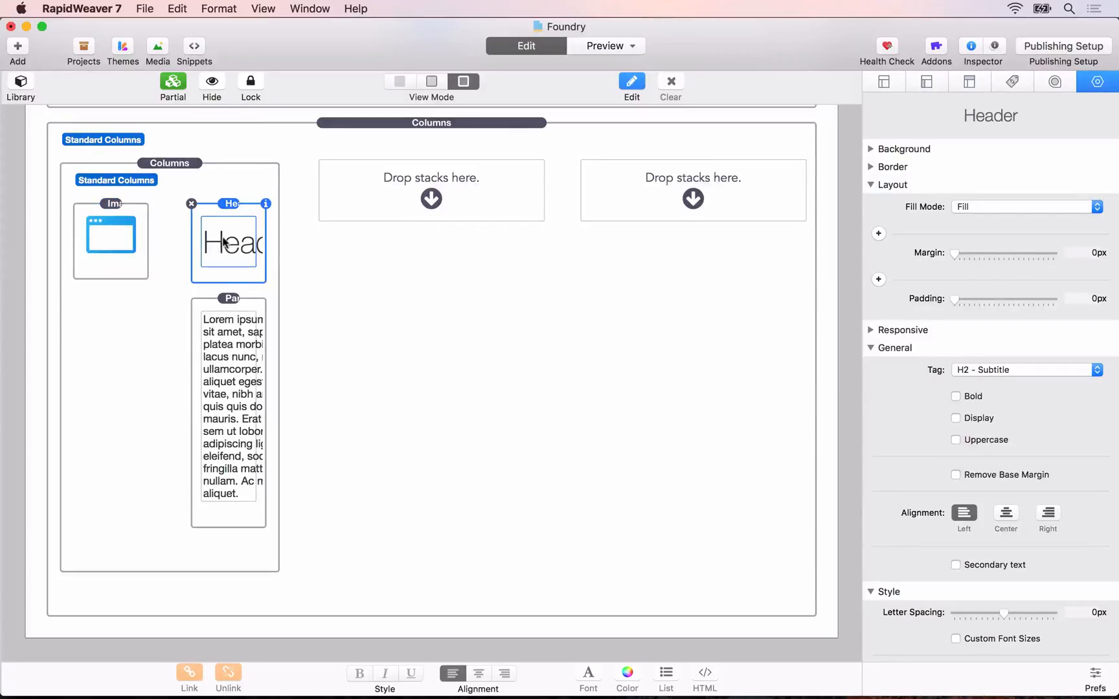
double_click(224, 243)
double_click(231, 235)
text(Featu)
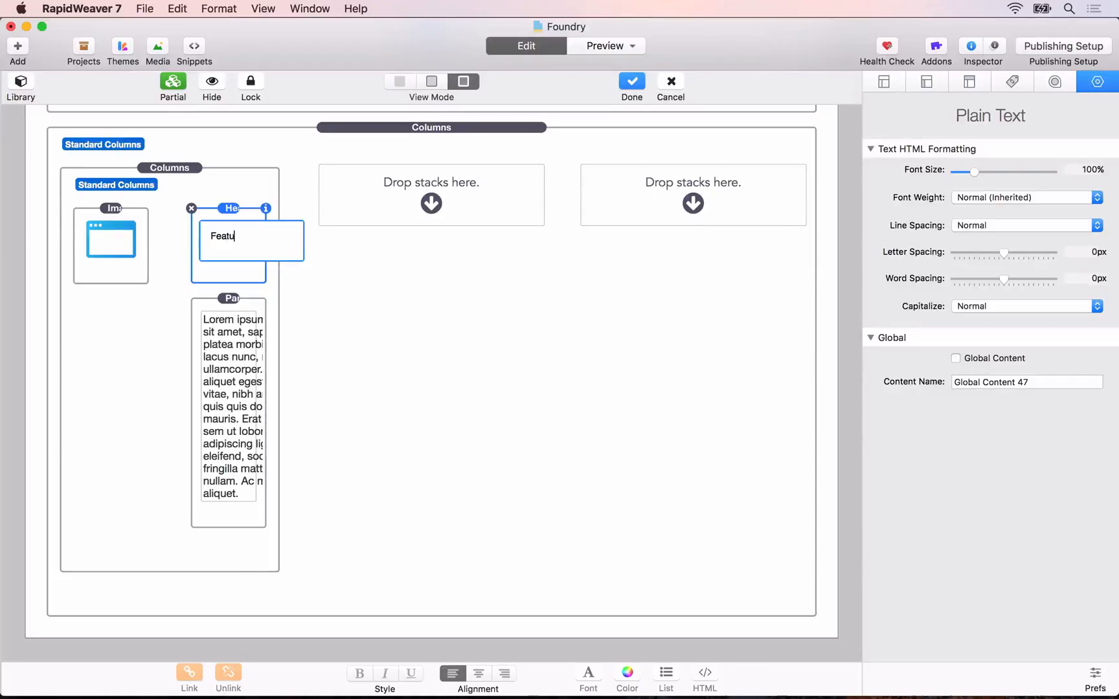
text(re Header)
click(219, 353)
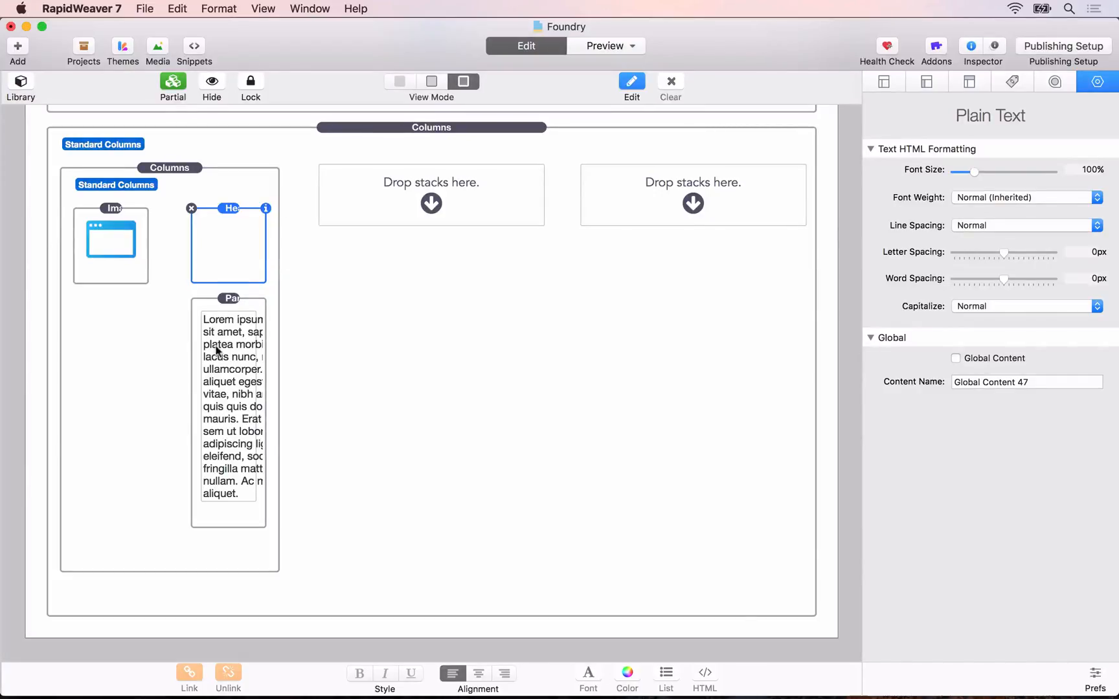
Step: Shorten the nested Paragraph's placeholder text so it ends after "nunc ullamcorper."
double_click(206, 399)
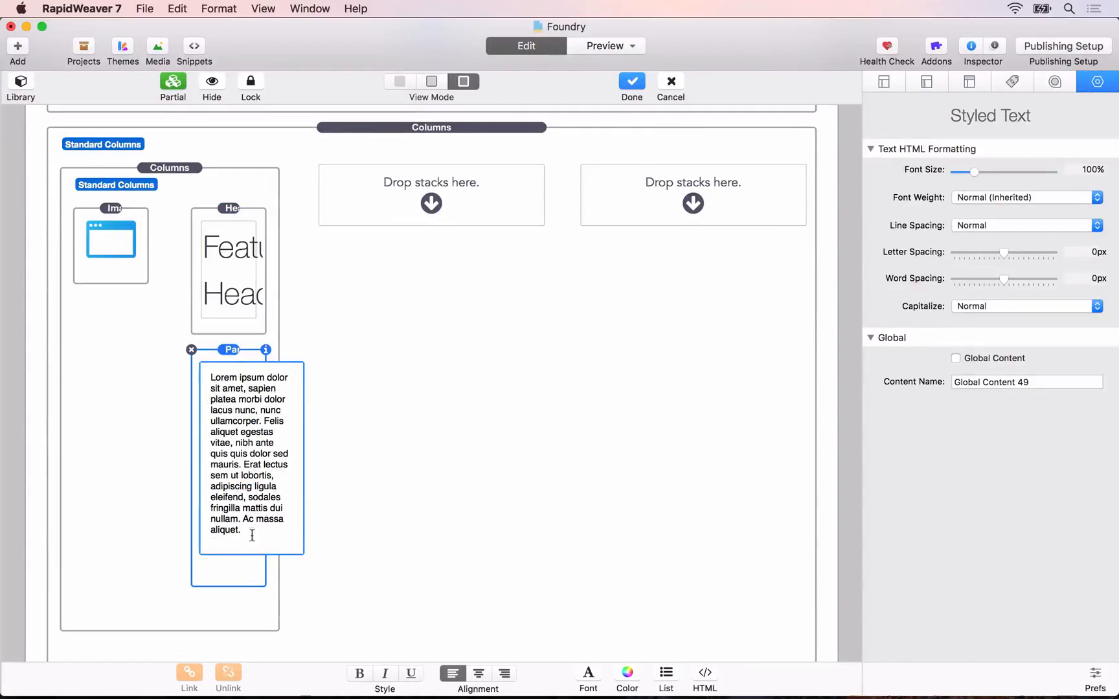
drag(252, 535, 264, 423)
key(BackSpace)
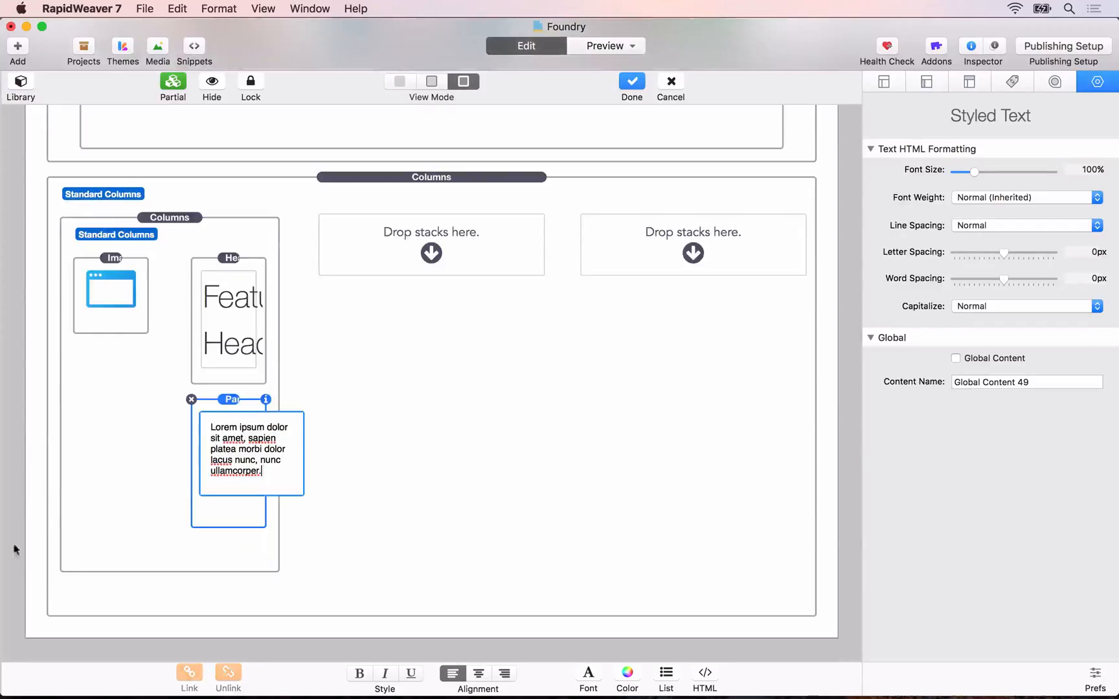
click(140, 455)
Step: Duplicate the completed nested Columns stack into the second and third columns of the outer Columns stack
click(140, 455)
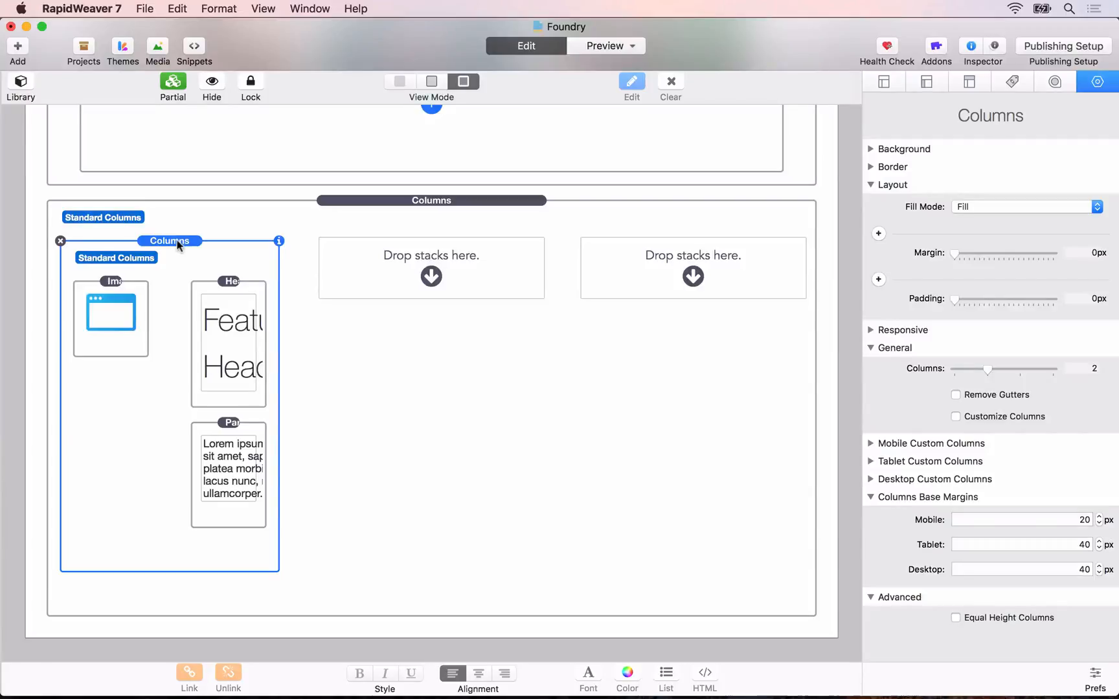
drag(176, 243, 664, 276)
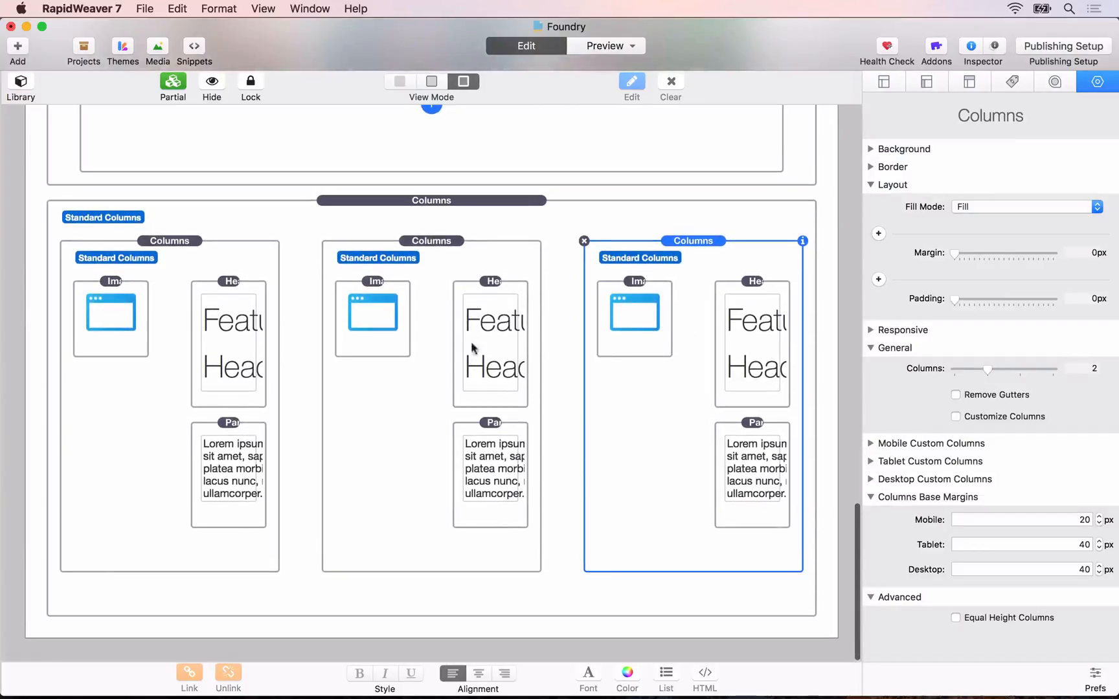
Step: Set the tag of the Header stacks in all three feature columns to H5 - Small
click(226, 316)
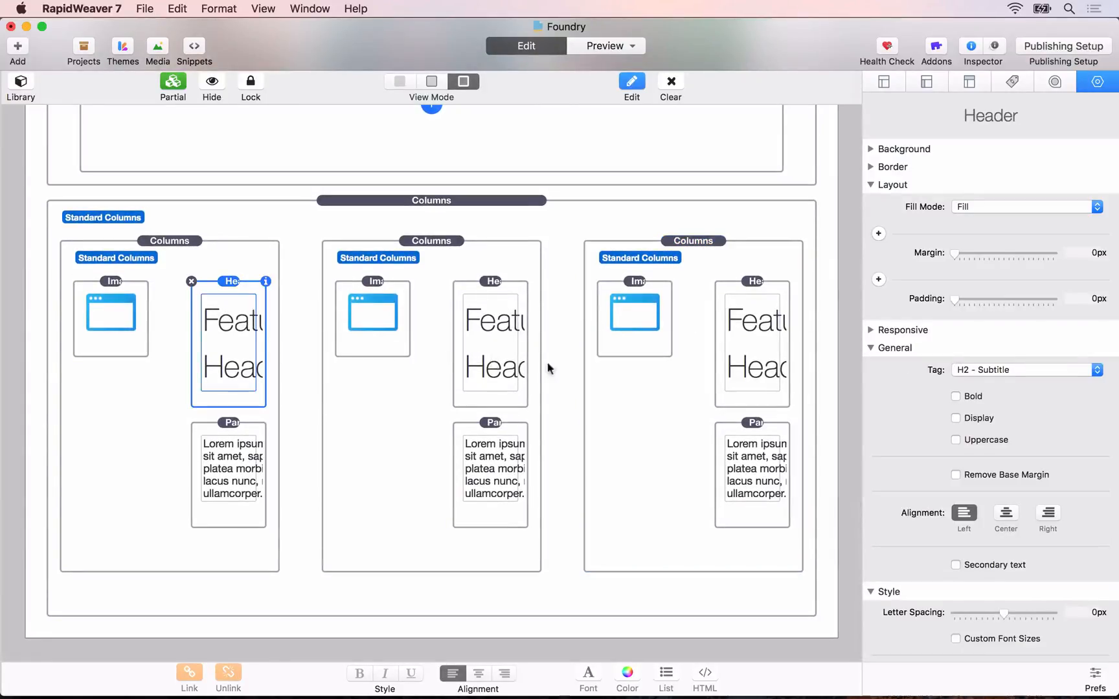
click(1011, 369)
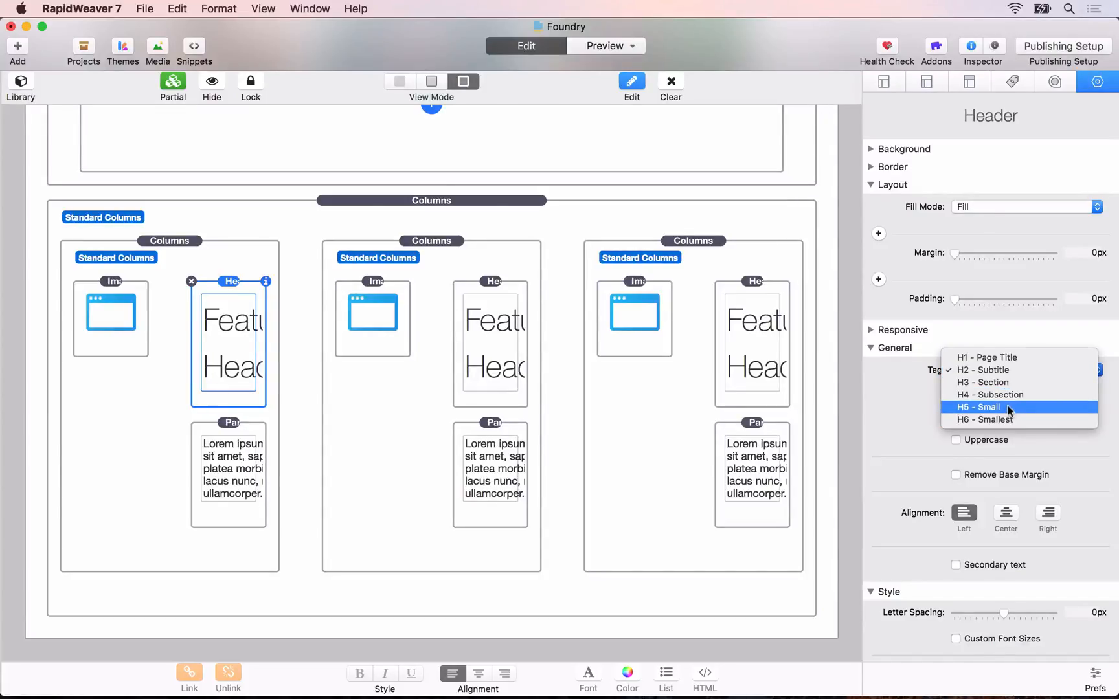
click(981, 406)
click(473, 309)
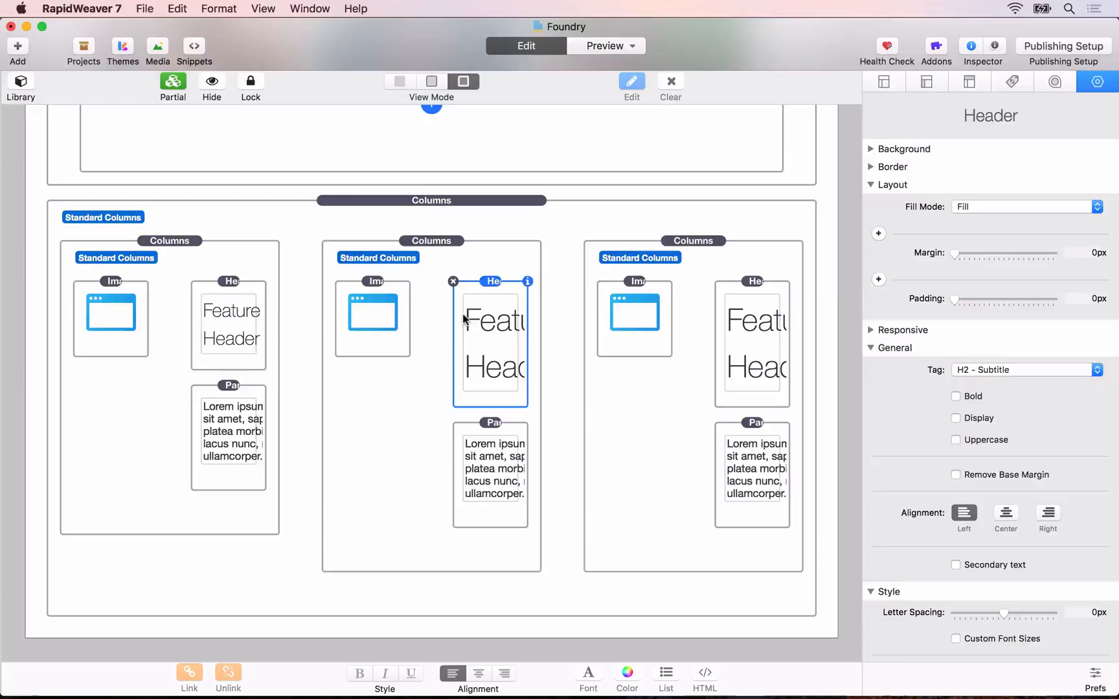
click(962, 371)
click(972, 407)
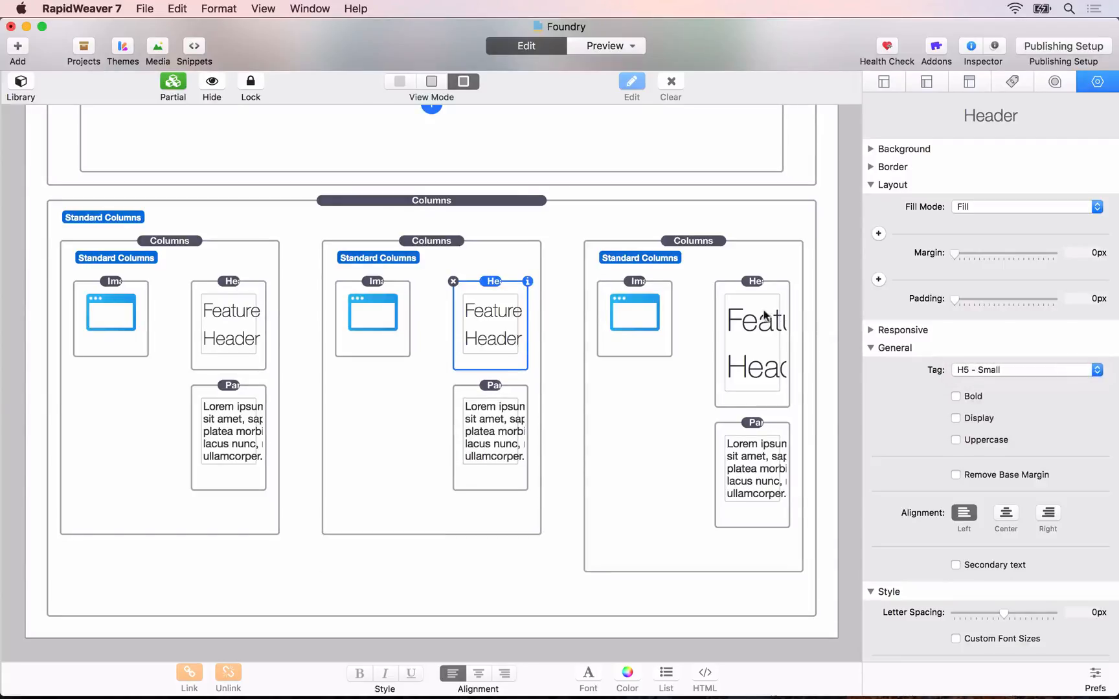
click(763, 314)
click(1018, 379)
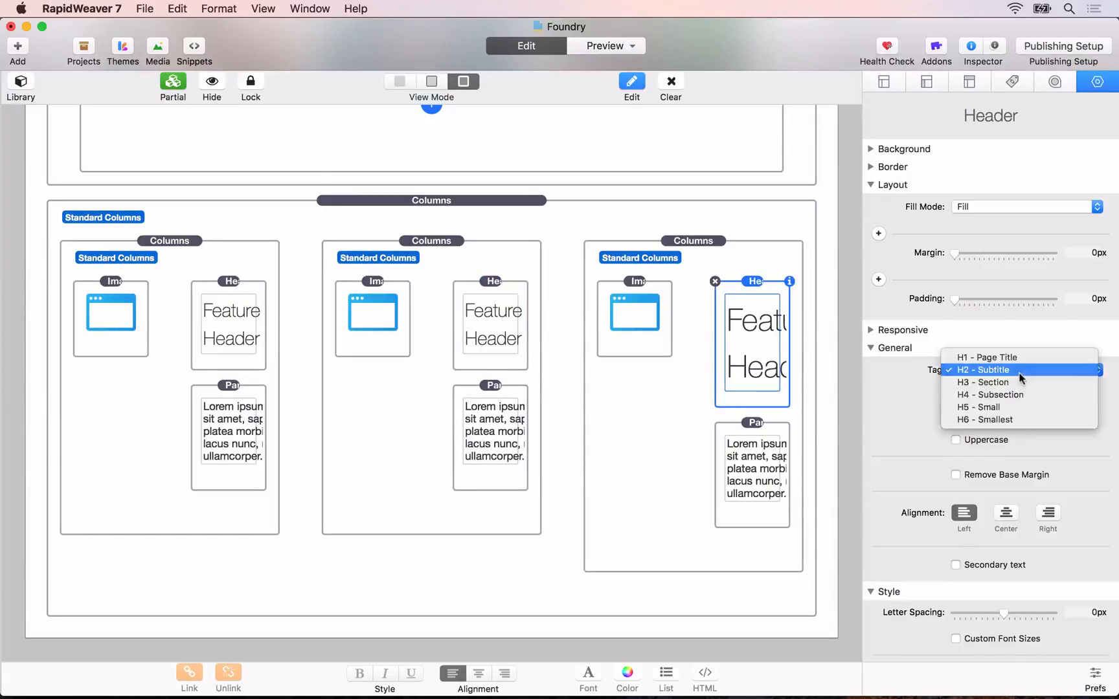
click(1017, 406)
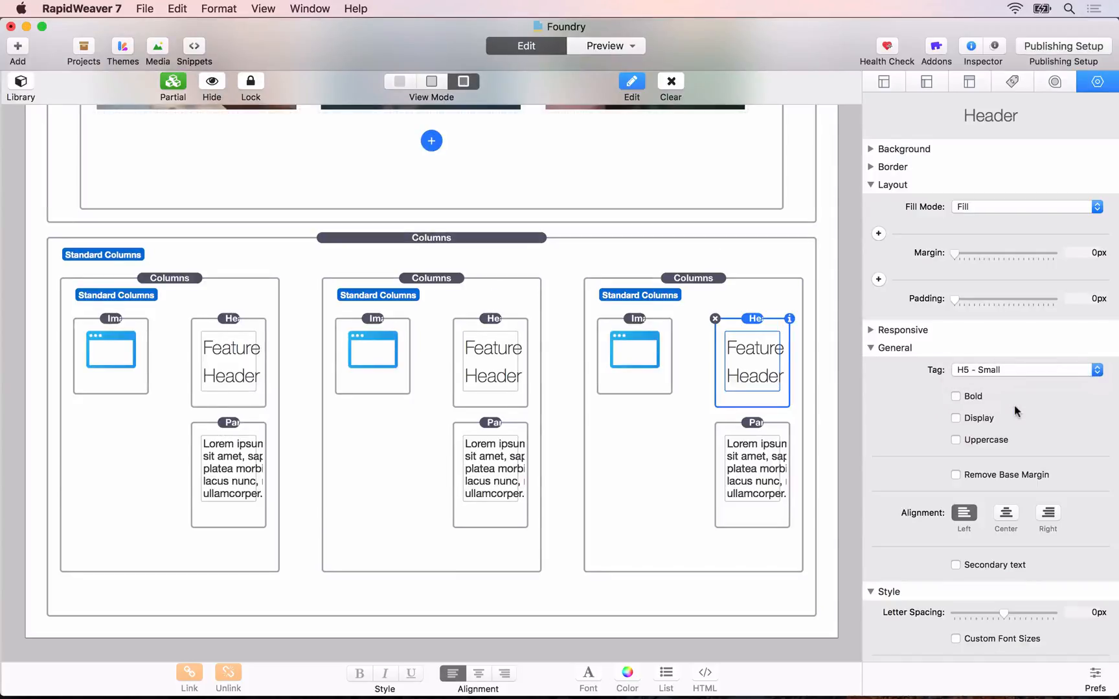
Step: Switch to Safari and bring up the local Skriver page preview
key(super+Tab)
key(super+Tab)
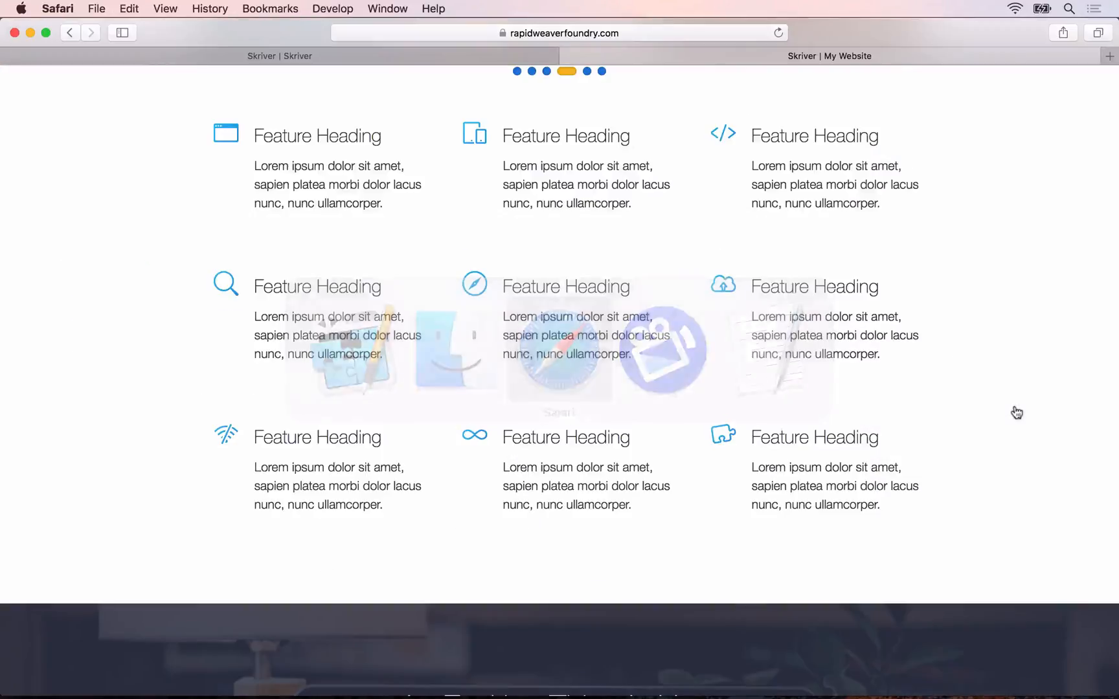
click(432, 62)
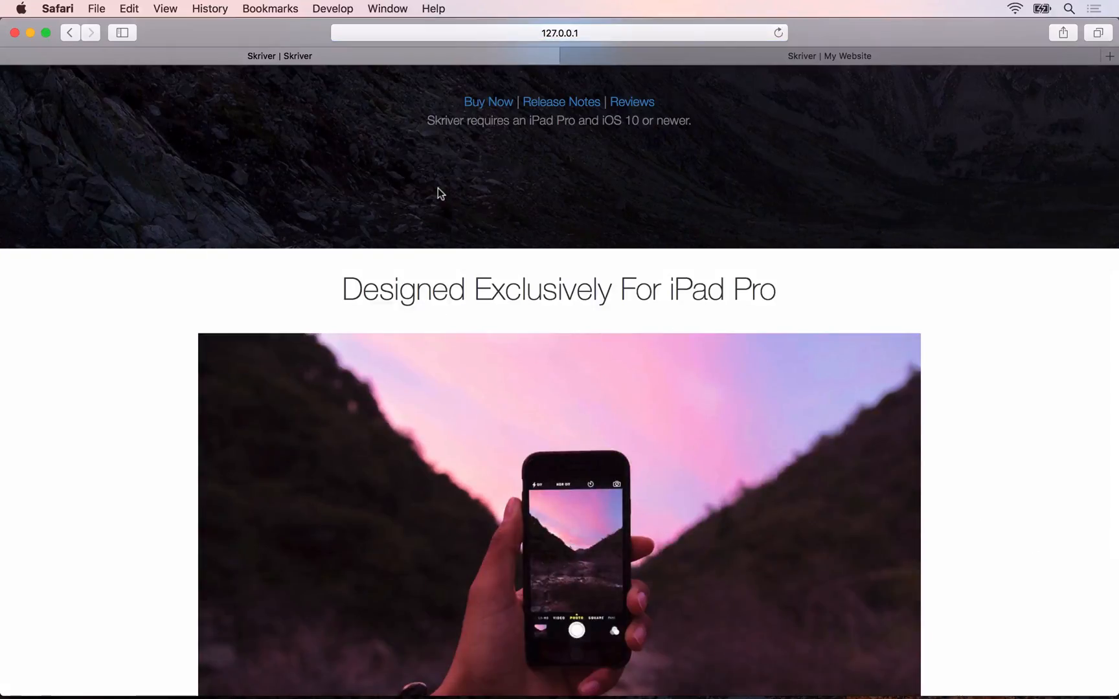
Step: Switch to RapidWeaver and move the outer feature Columns stack inside the fixed-width Container, directly below the Slider
scroll(438, 188, down, 5)
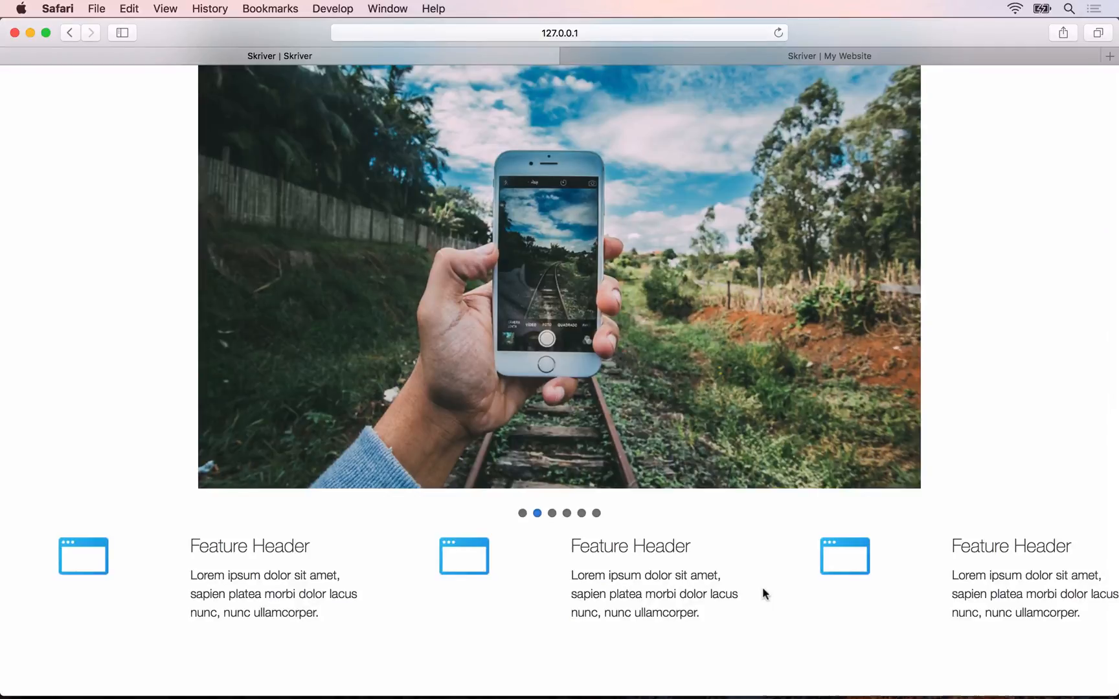
key(super+Tab)
scroll(447, 226, up, 10)
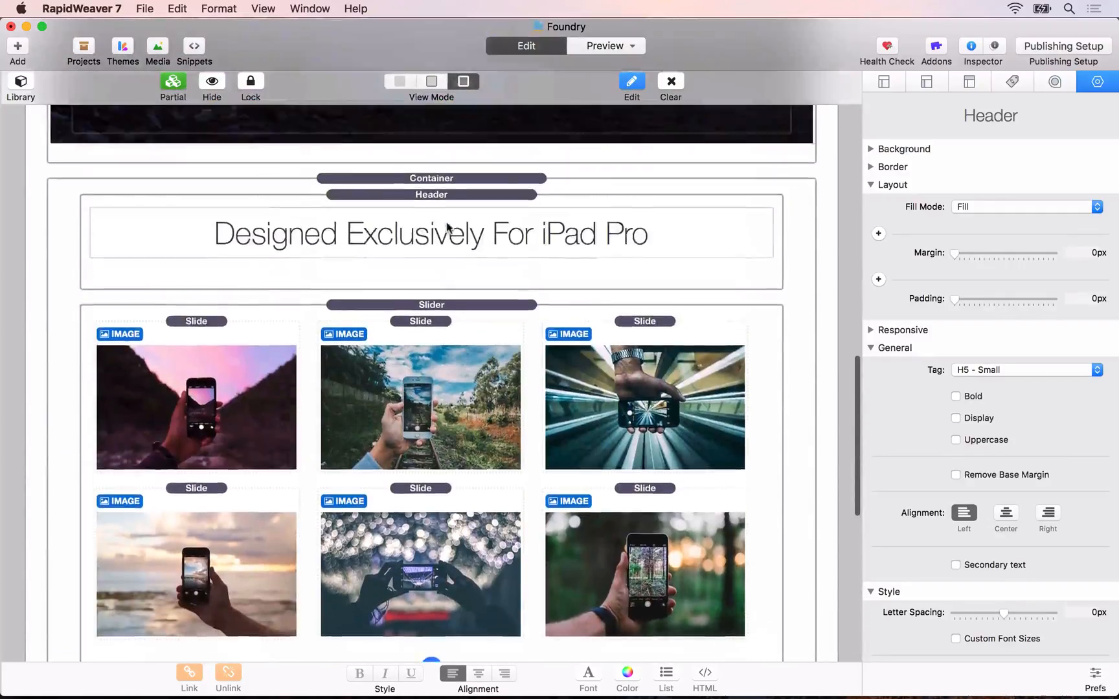
scroll(444, 240, down, 3)
click(441, 246)
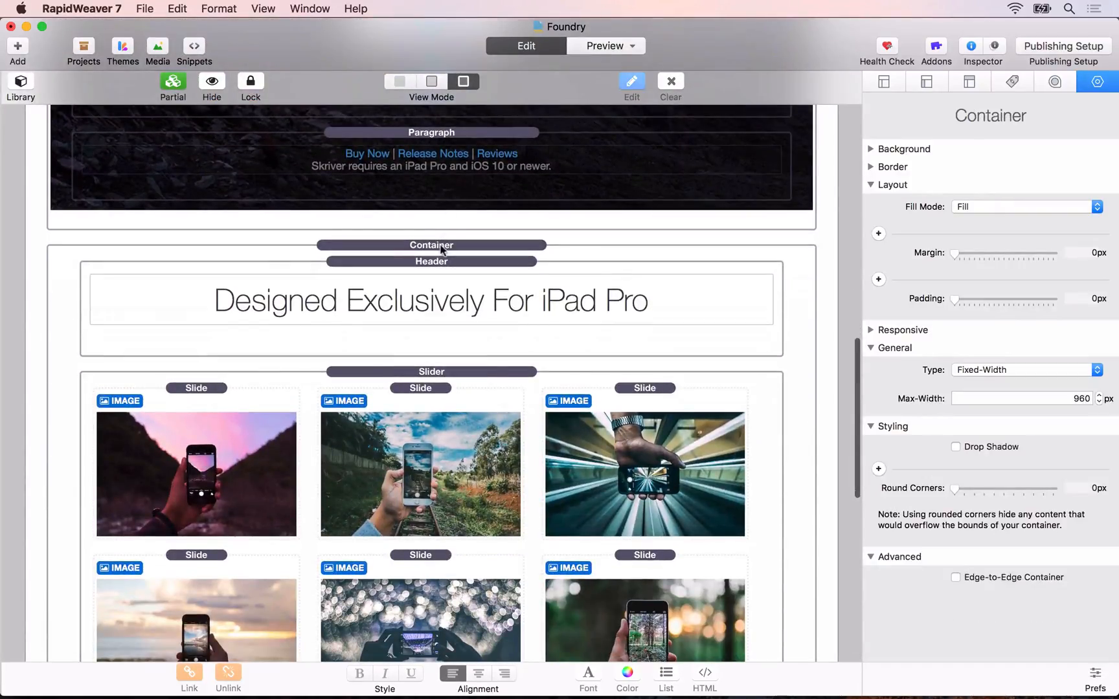
scroll(690, 425, down, 8)
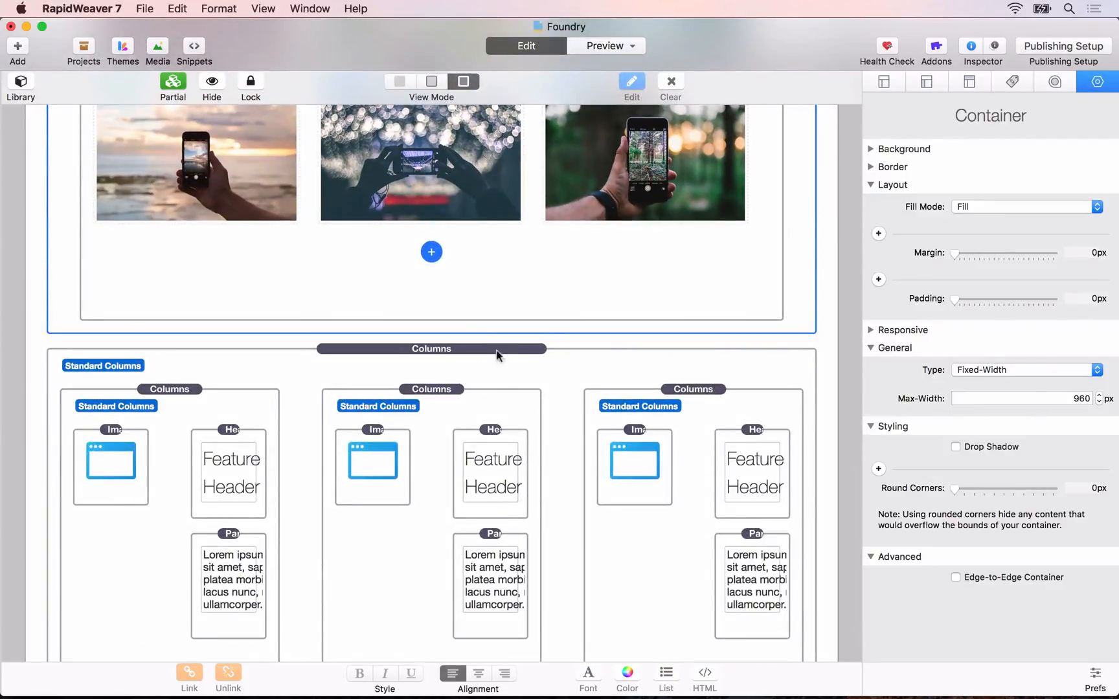
drag(447, 355, 441, 330)
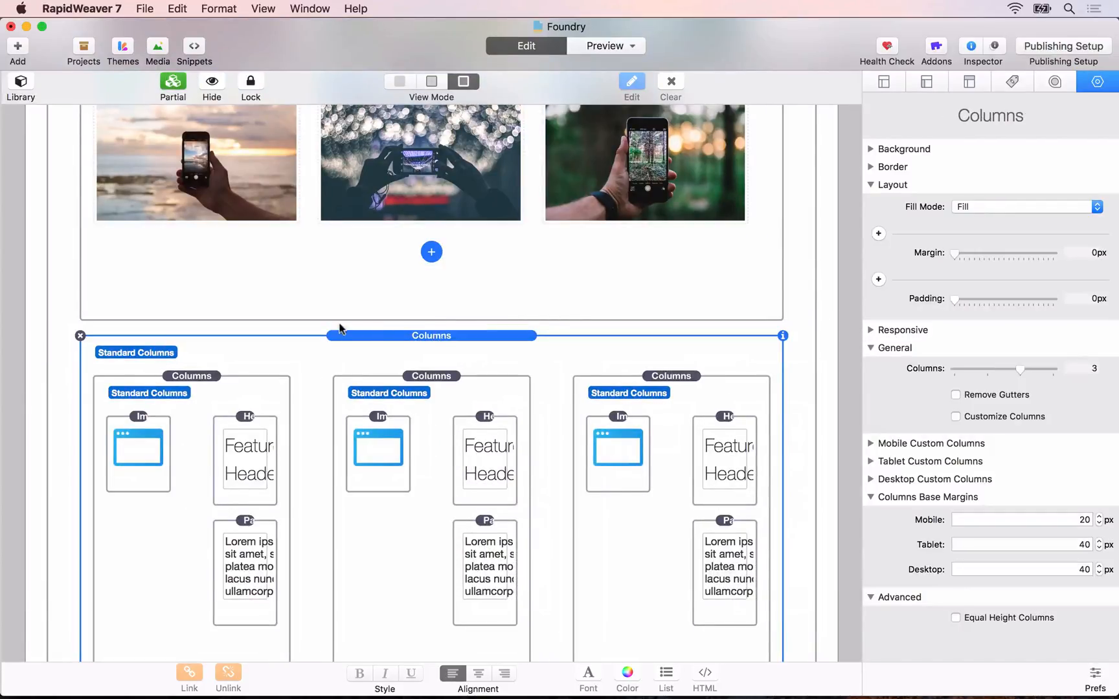
Step: Switch to Safari and reload the local preview to check the feature columns' width against the Slider
scroll(338, 324, down, 2)
key(super+Tab)
key(super+r)
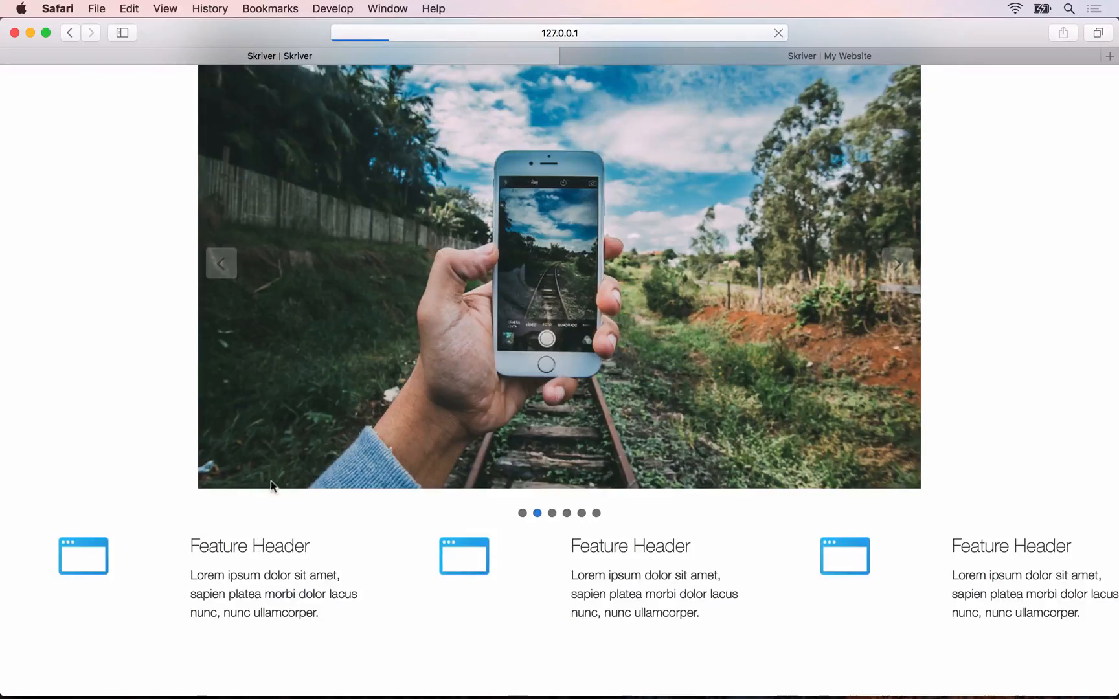
scroll(228, 580, down, 5)
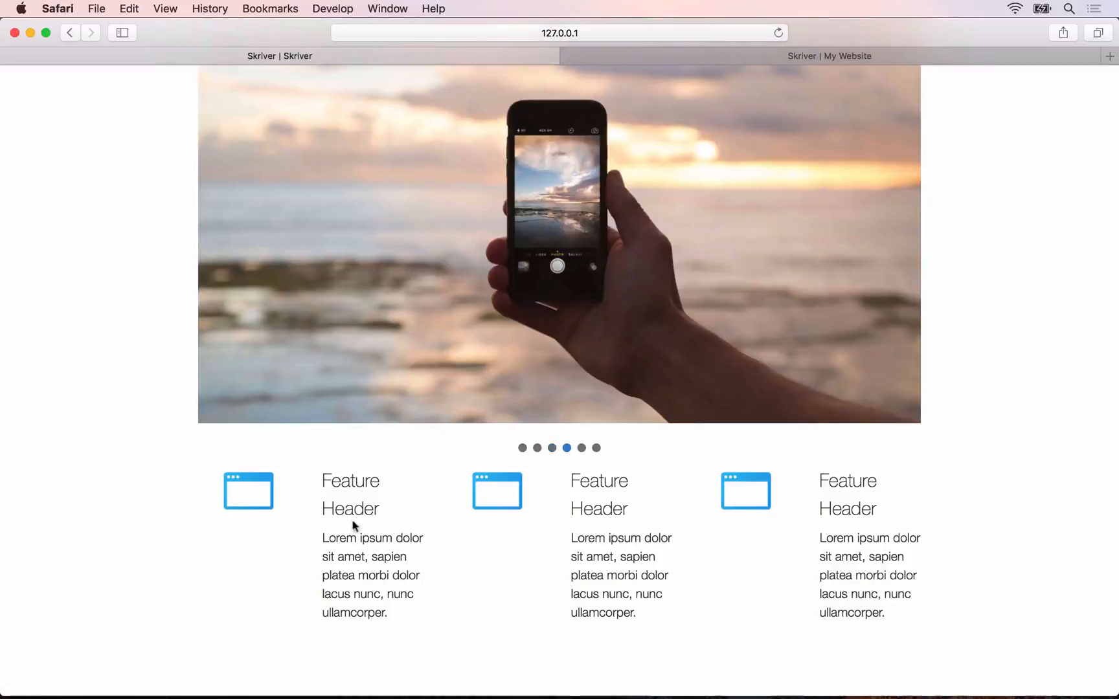
Step: In RapidWeaver, enable customized columns on the first nested Columns stack, with mobile widths of 3 for column 1 and 9 for column 2
key(super+Tab)
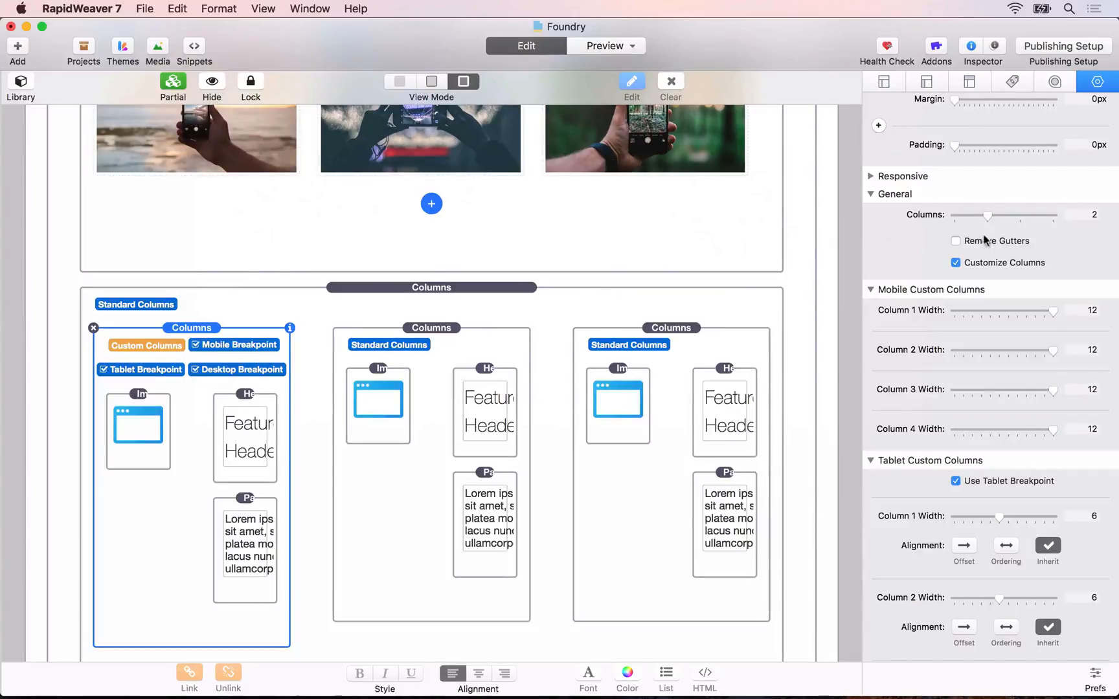
click(957, 263)
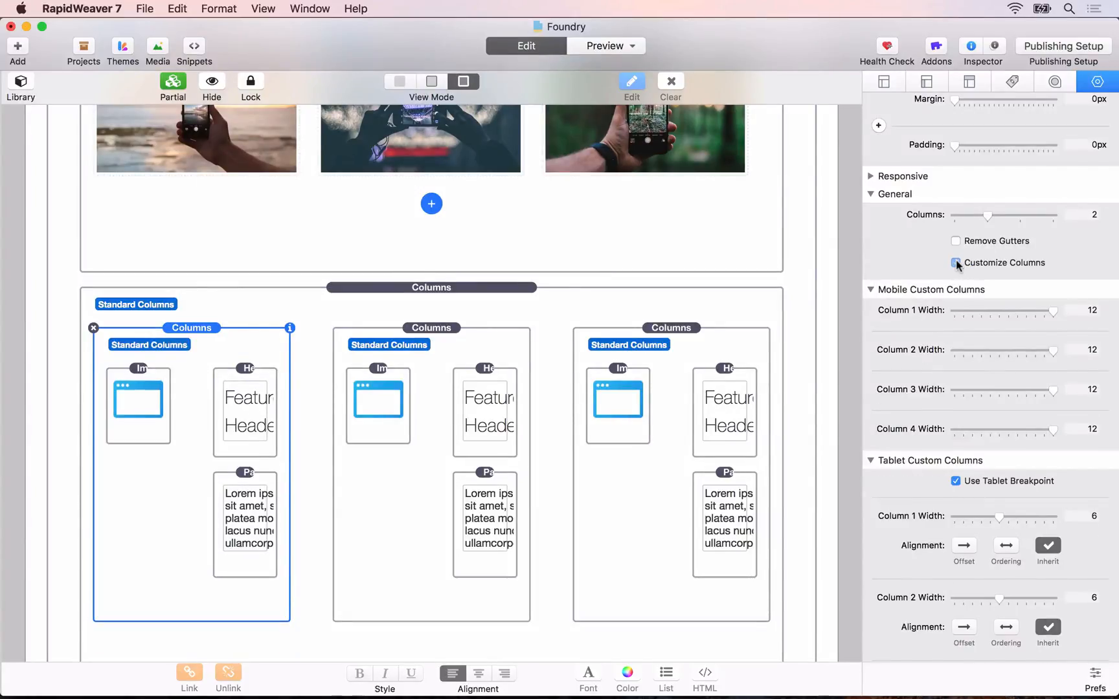
click(957, 262)
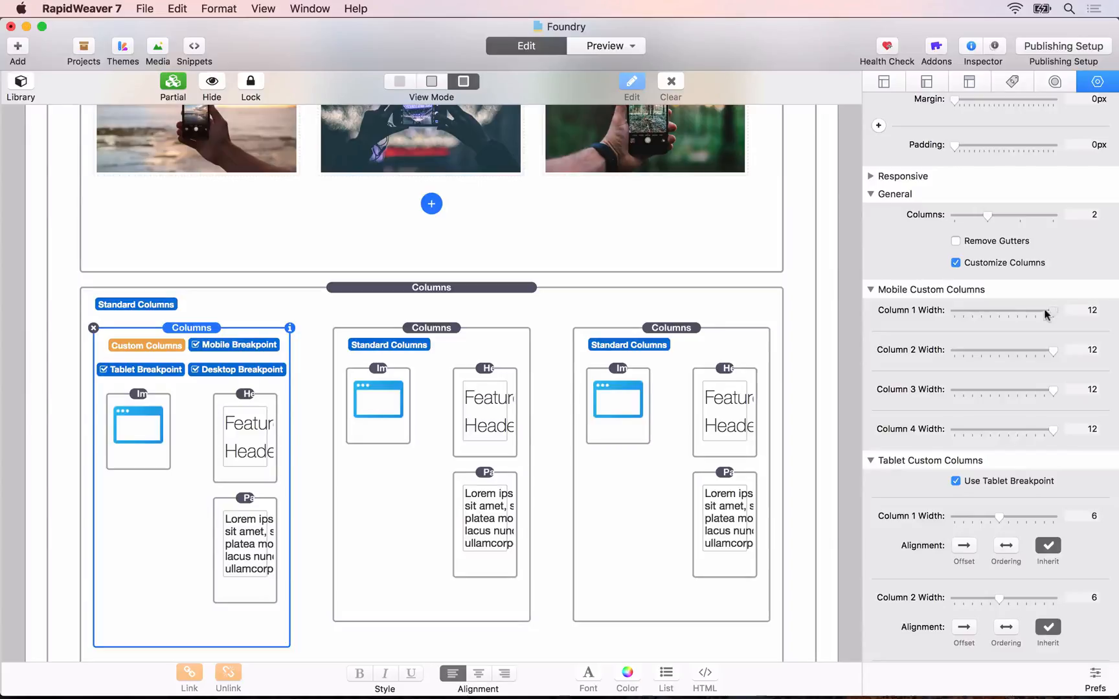
drag(1044, 314, 973, 316)
drag(1050, 355, 1024, 355)
Step: Disable the tablet and desktop breakpoints for the first nested Columns stack
scroll(979, 446, down, 2)
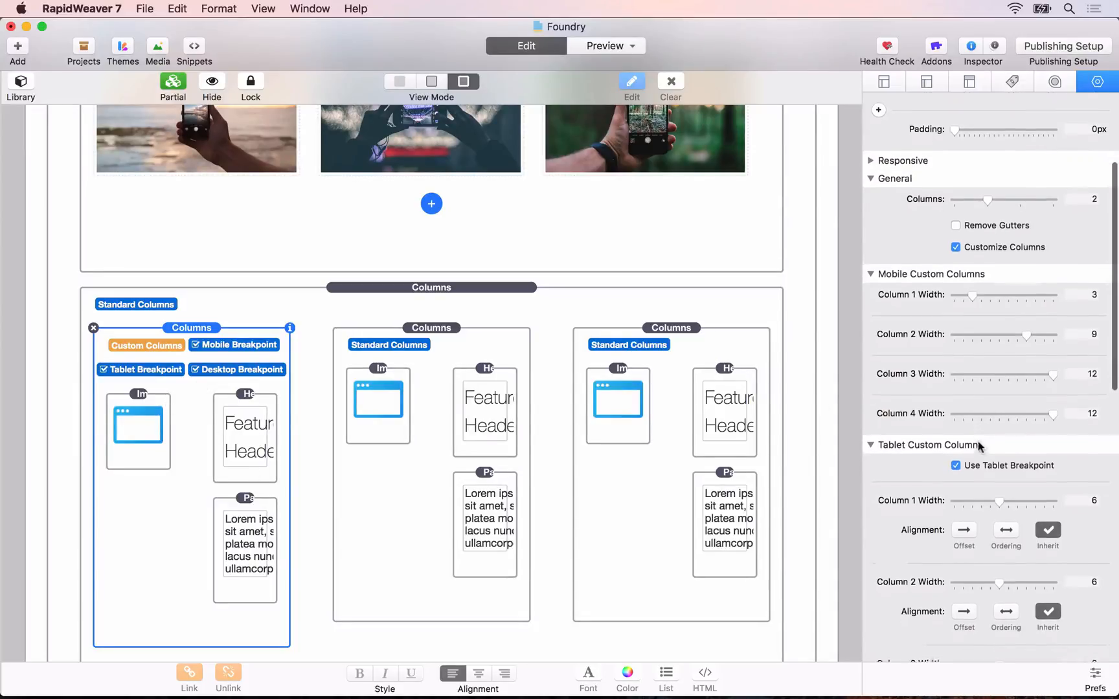
scroll(979, 447, down, 10)
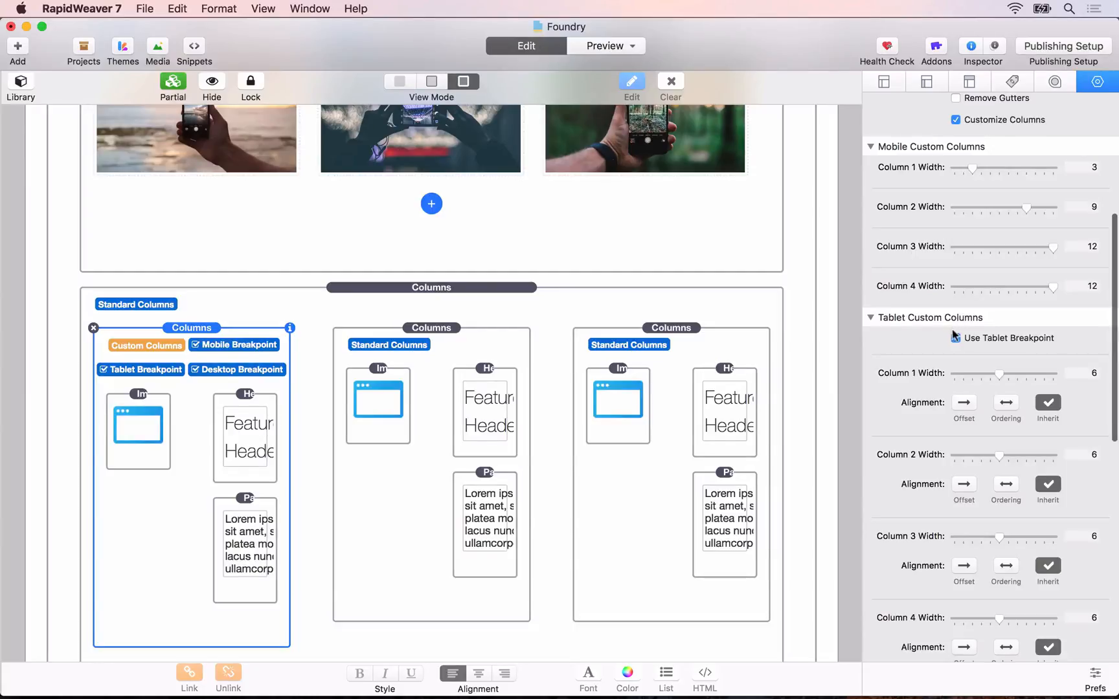
click(956, 338)
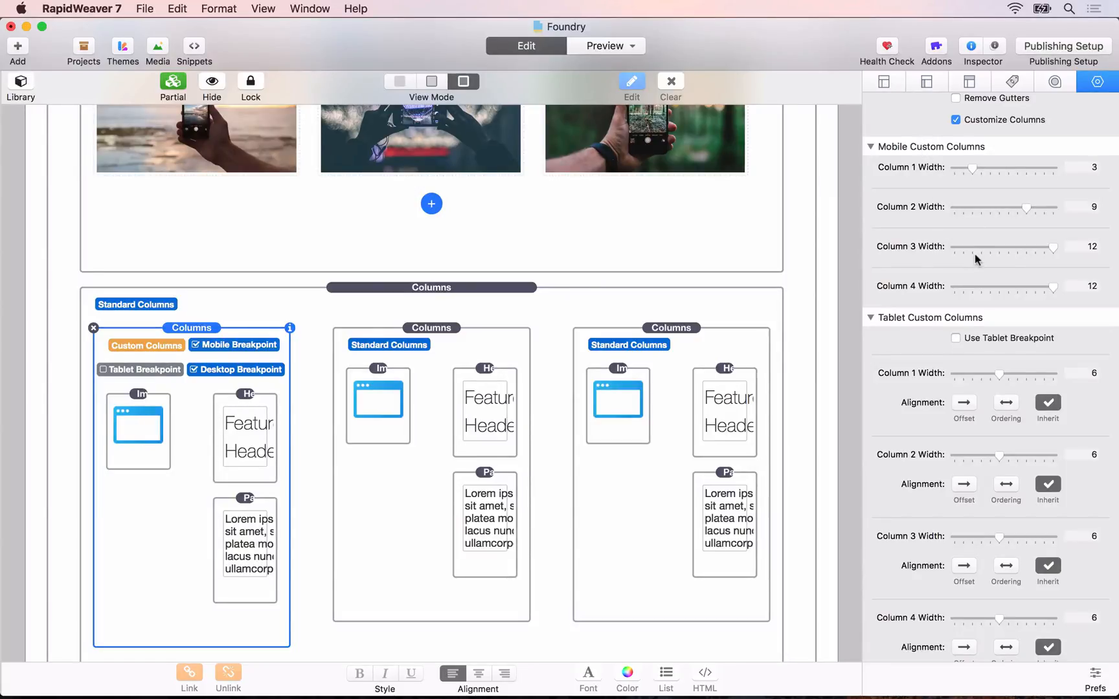
scroll(975, 254, down, 10)
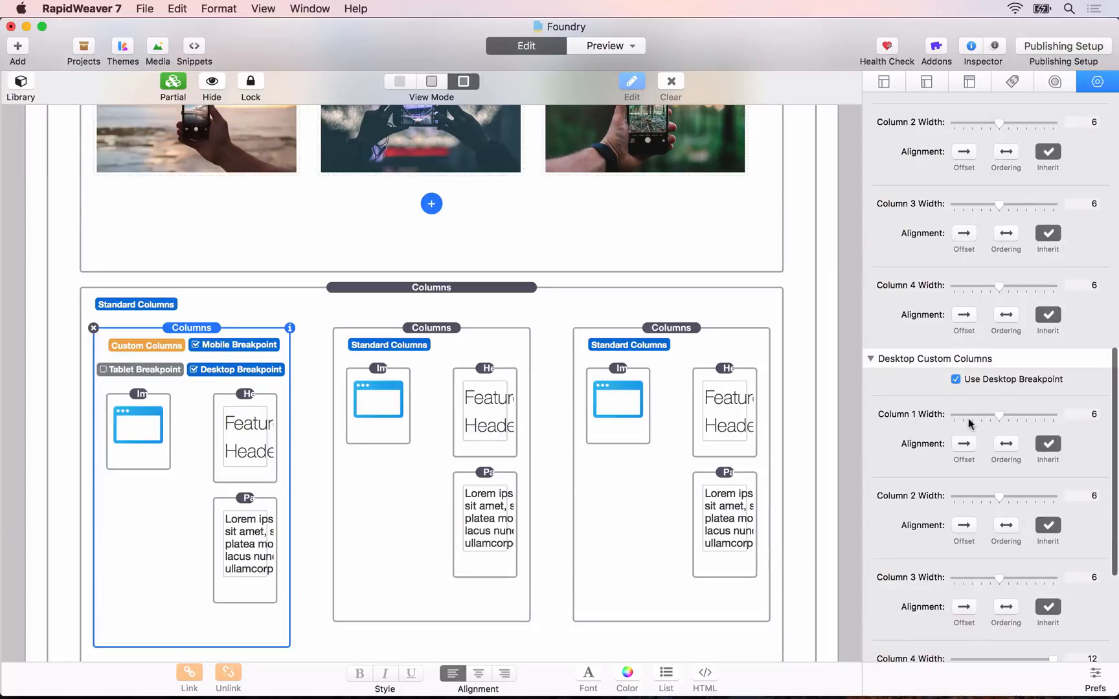
click(955, 379)
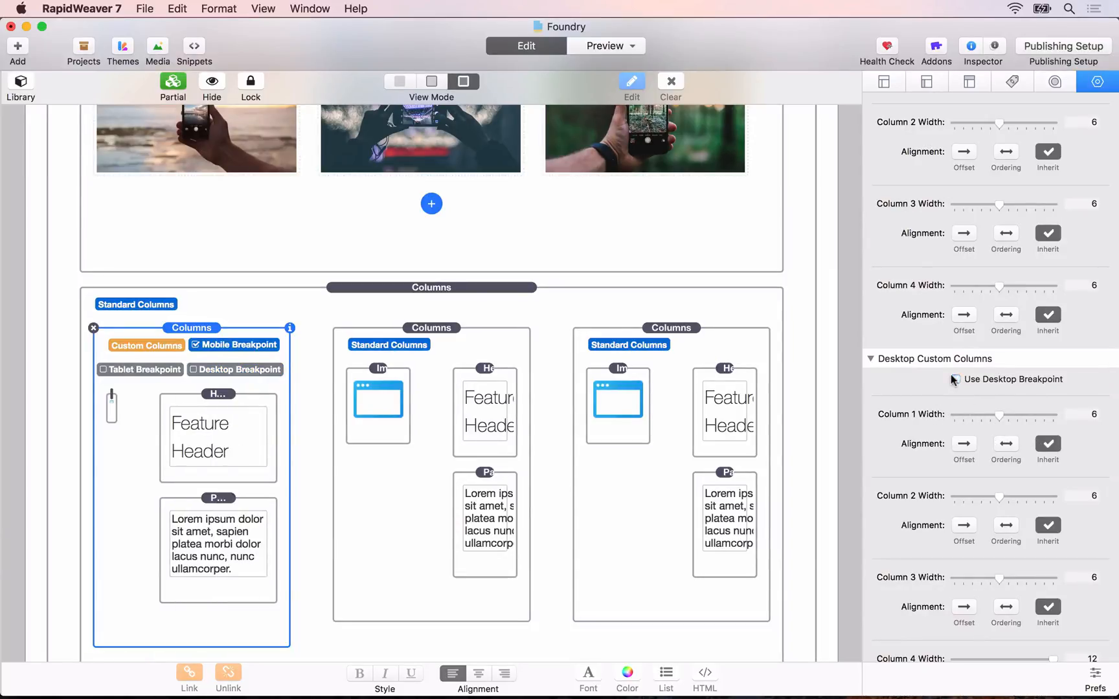
scroll(928, 355, up, 10)
scroll(928, 355, up, 2)
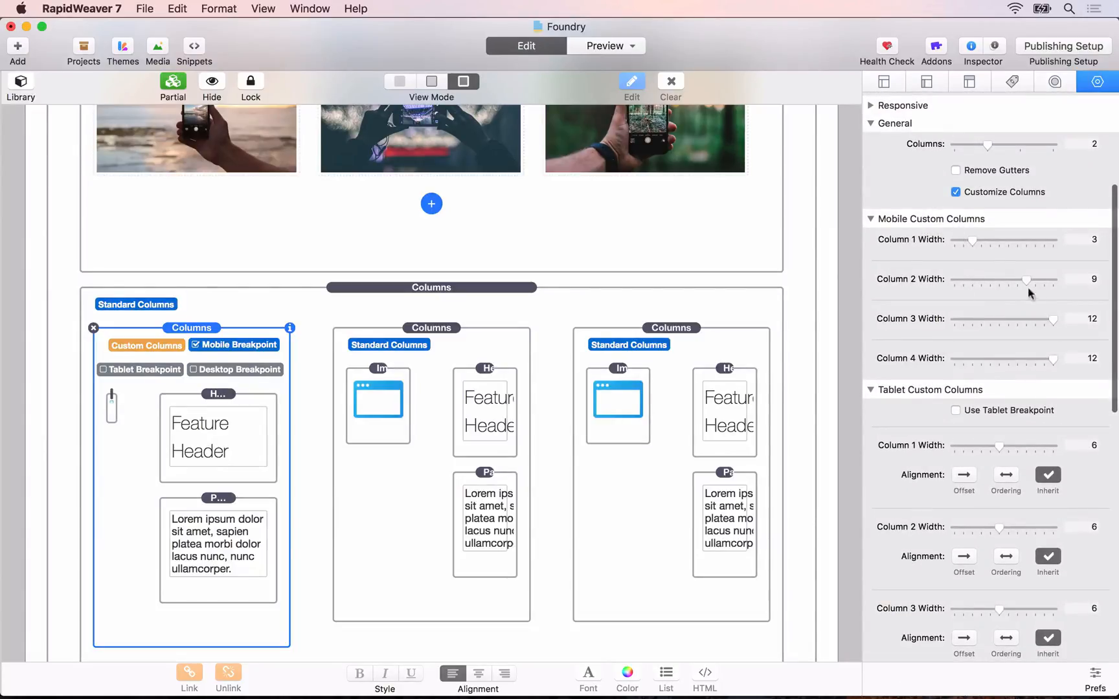
scroll(979, 258, down, 5)
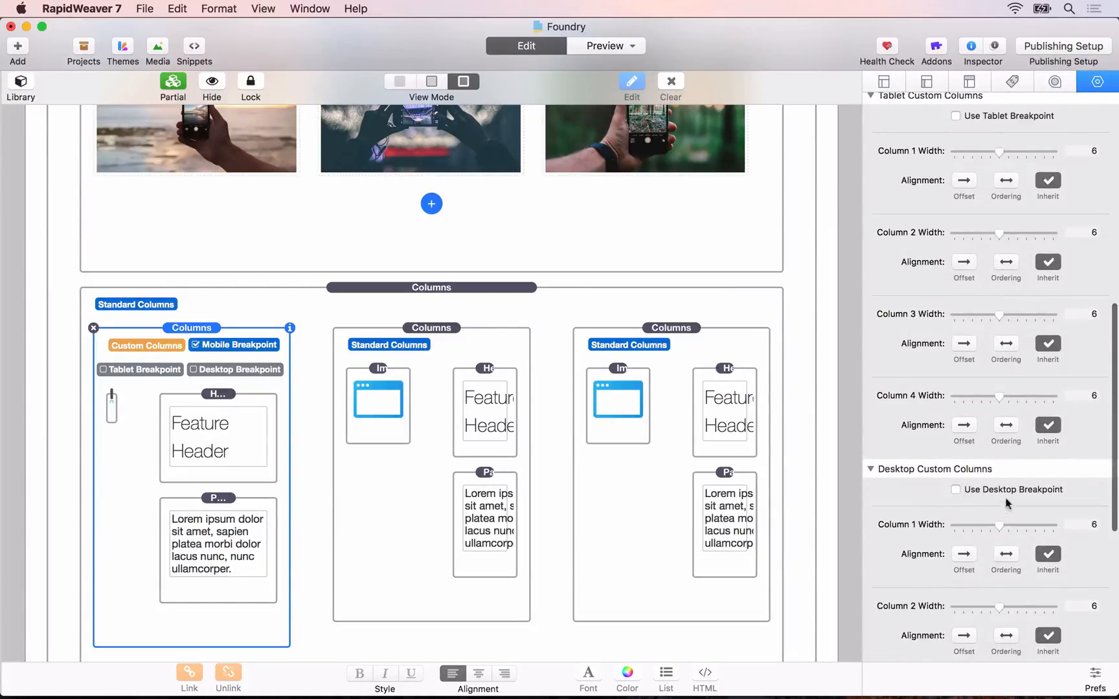
scroll(997, 487, up, 3)
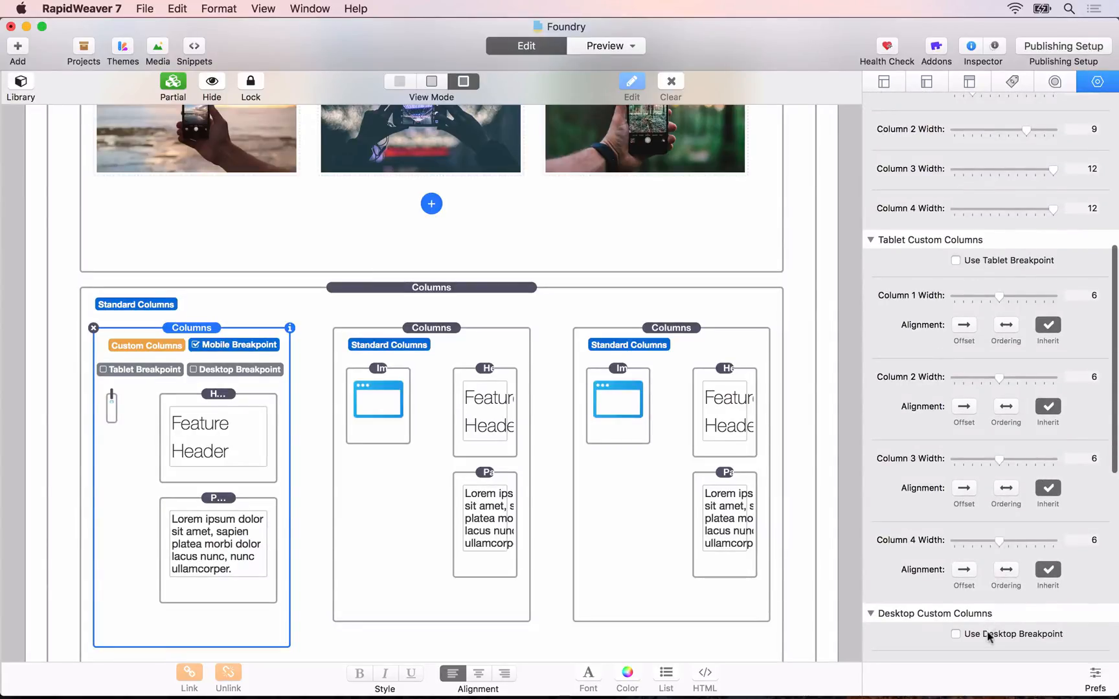
scroll(973, 368, up, 5)
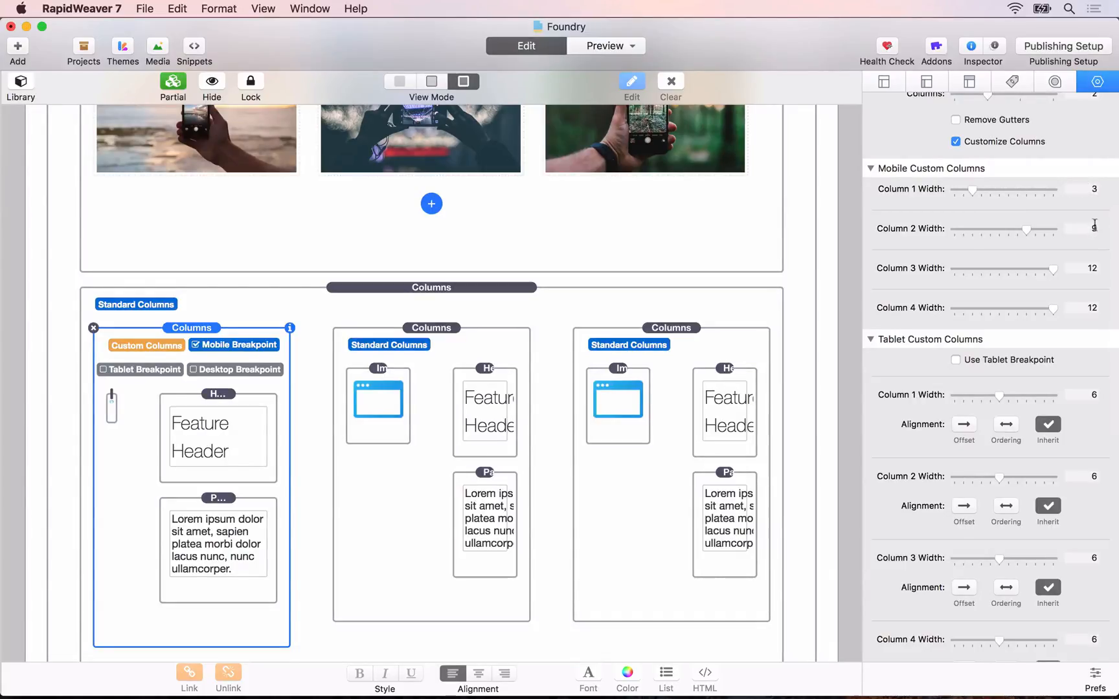
Step: Switch to Safari and reload the preview to check the first feature column's new proportions
key(super+Tab)
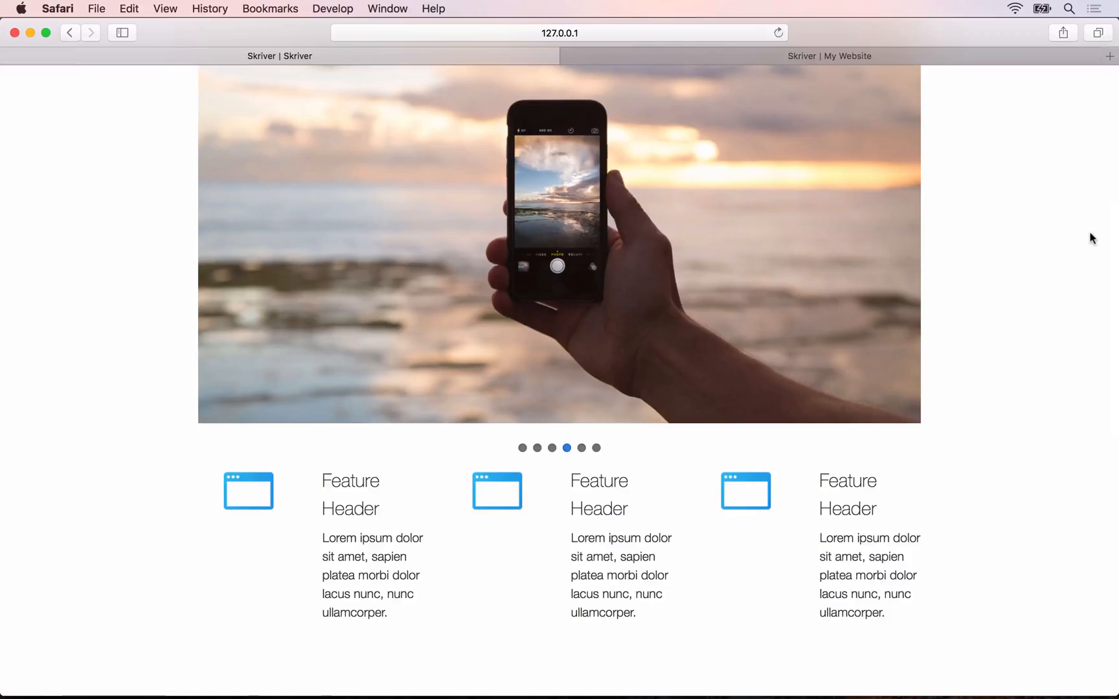
key(super+r)
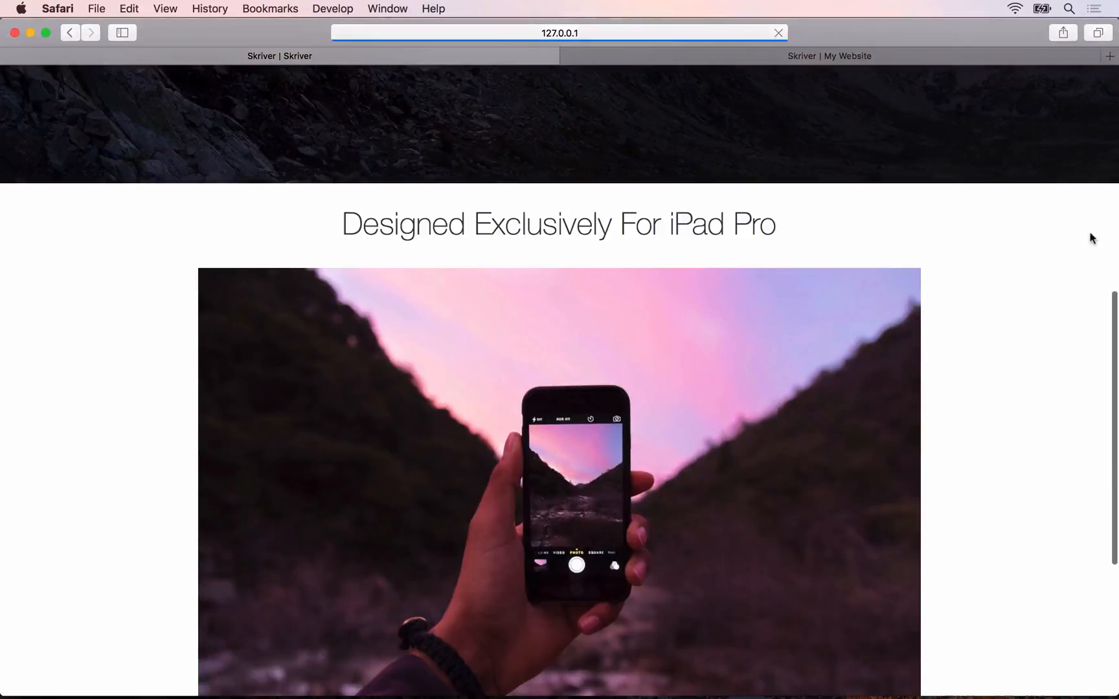
scroll(918, 307, down, 5)
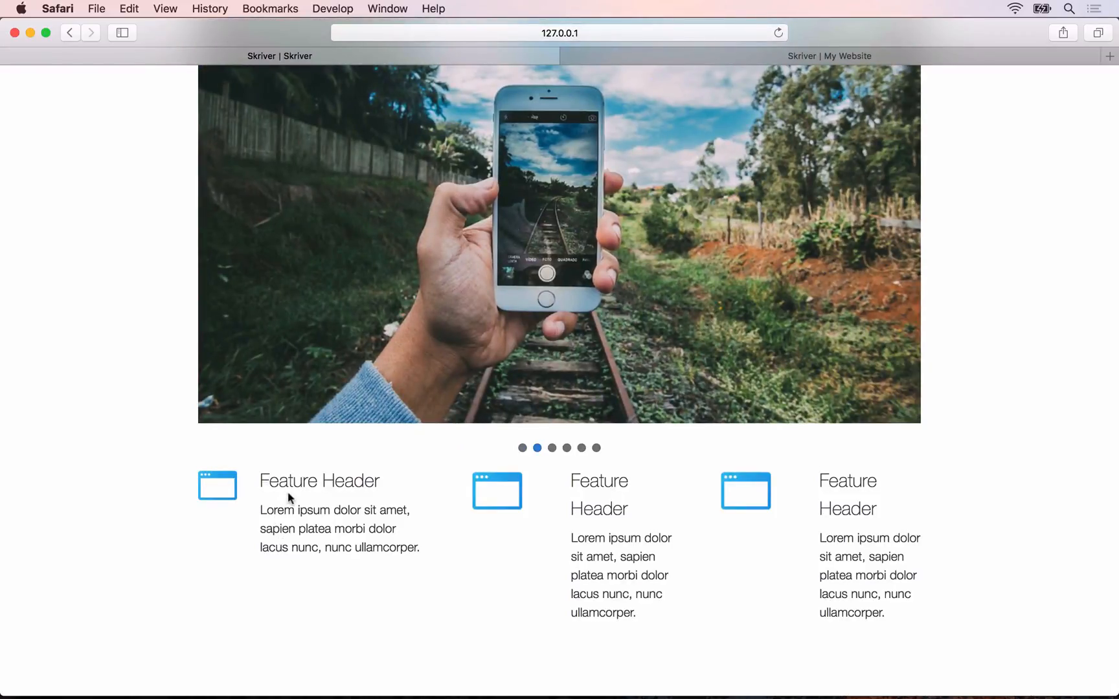
Step: Back in RapidWeaver, set the first feature column's Image sizing to Max-Width with a value of 32 px
key(super+Tab)
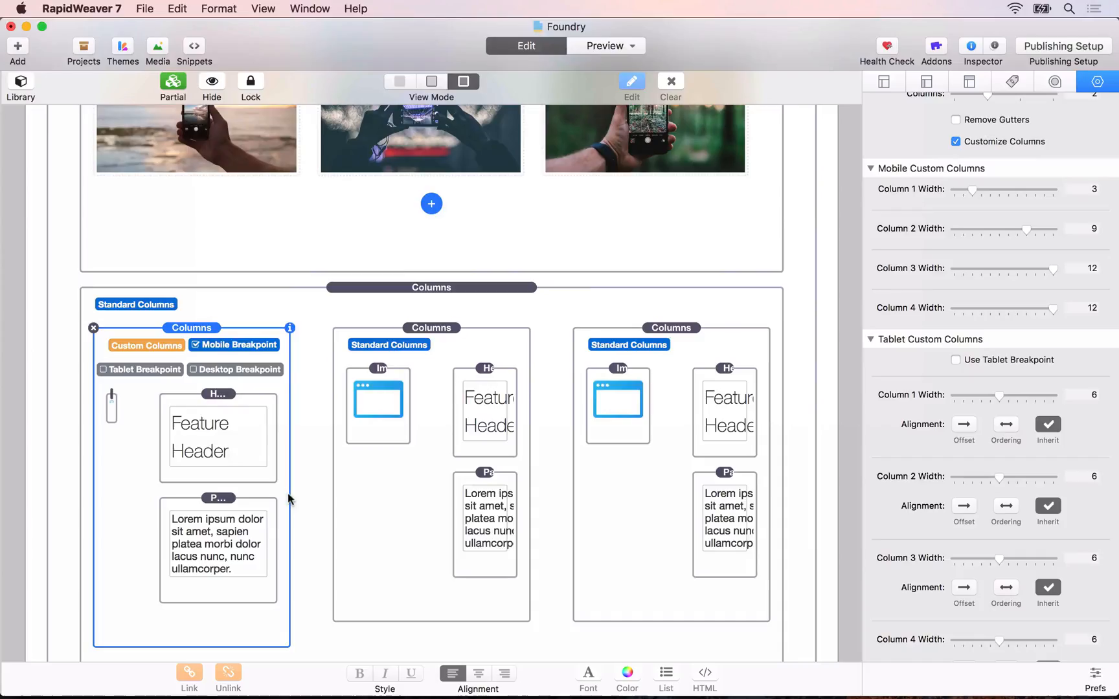
click(112, 401)
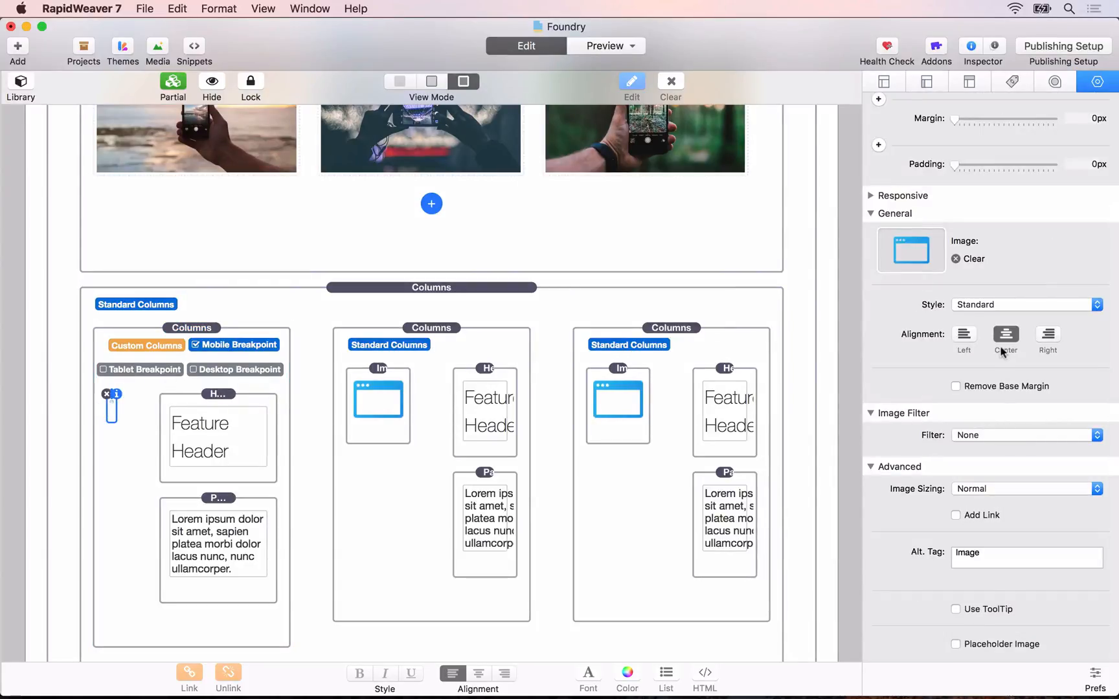
scroll(1006, 447, down, 1)
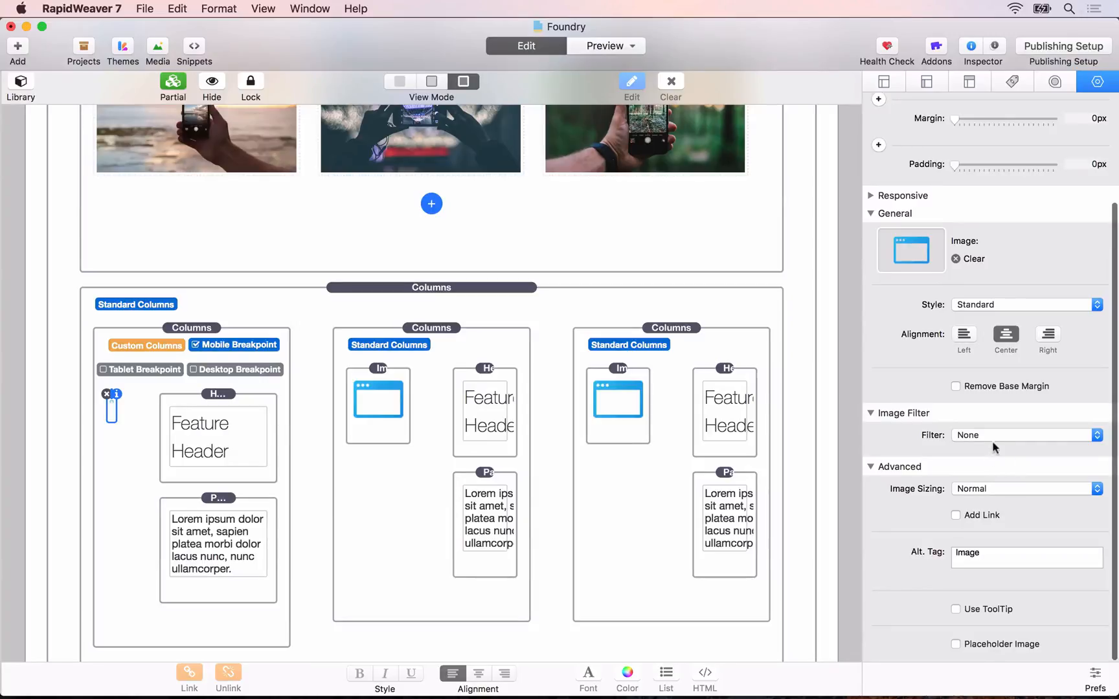
click(983, 489)
click(980, 513)
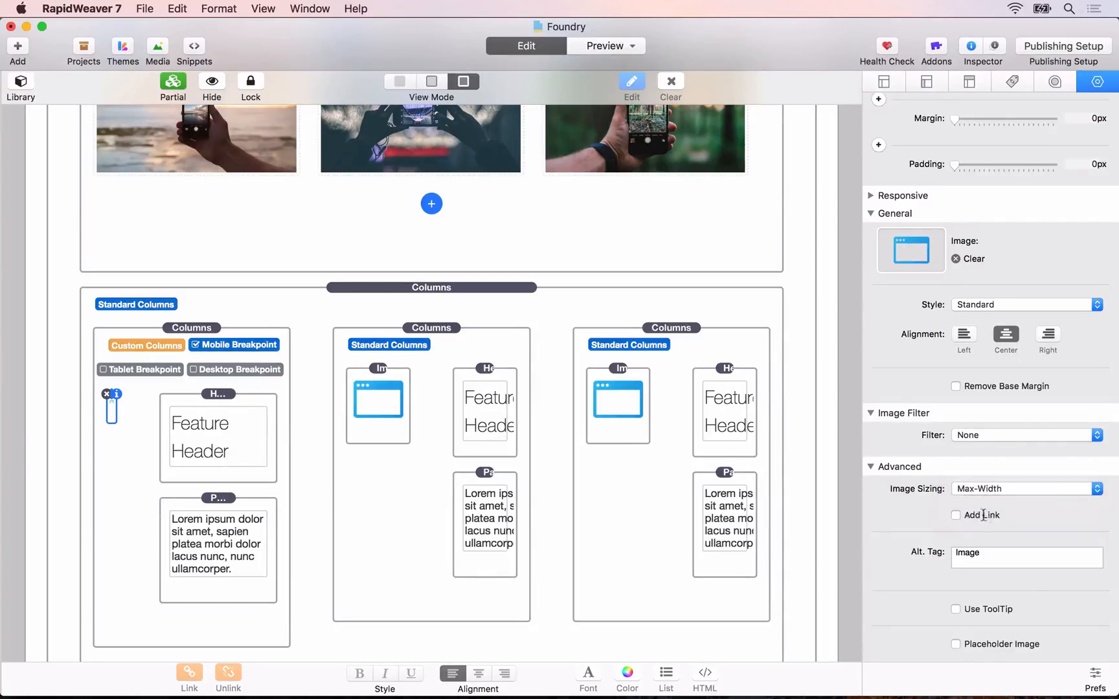
click(1079, 517)
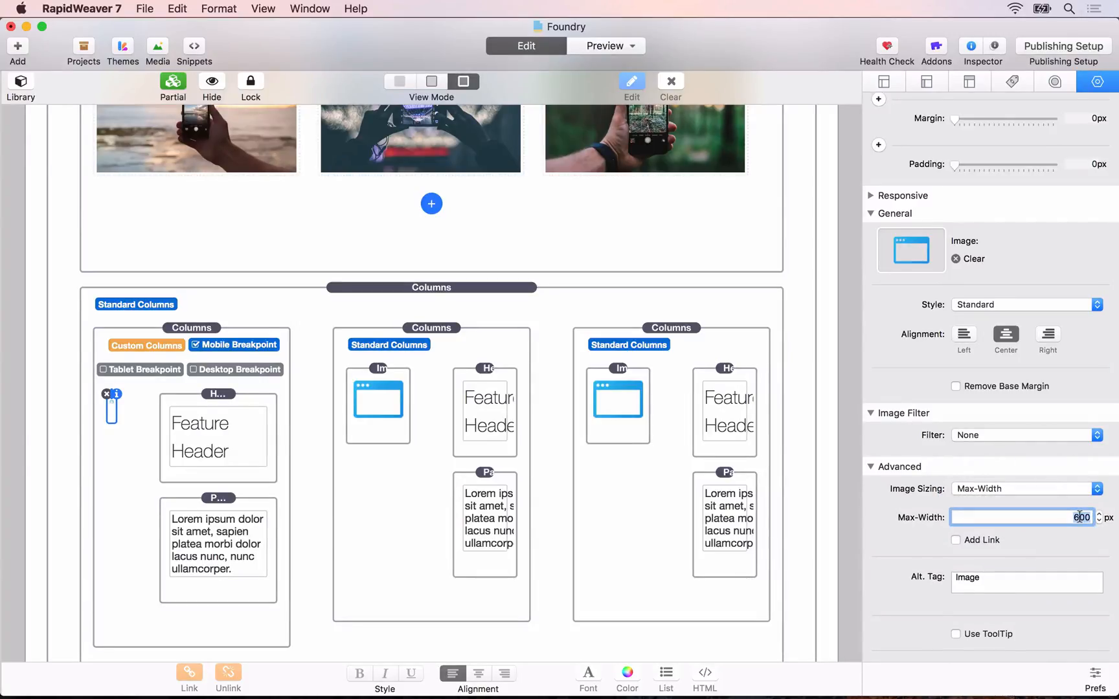
text(32)
key(Tab)
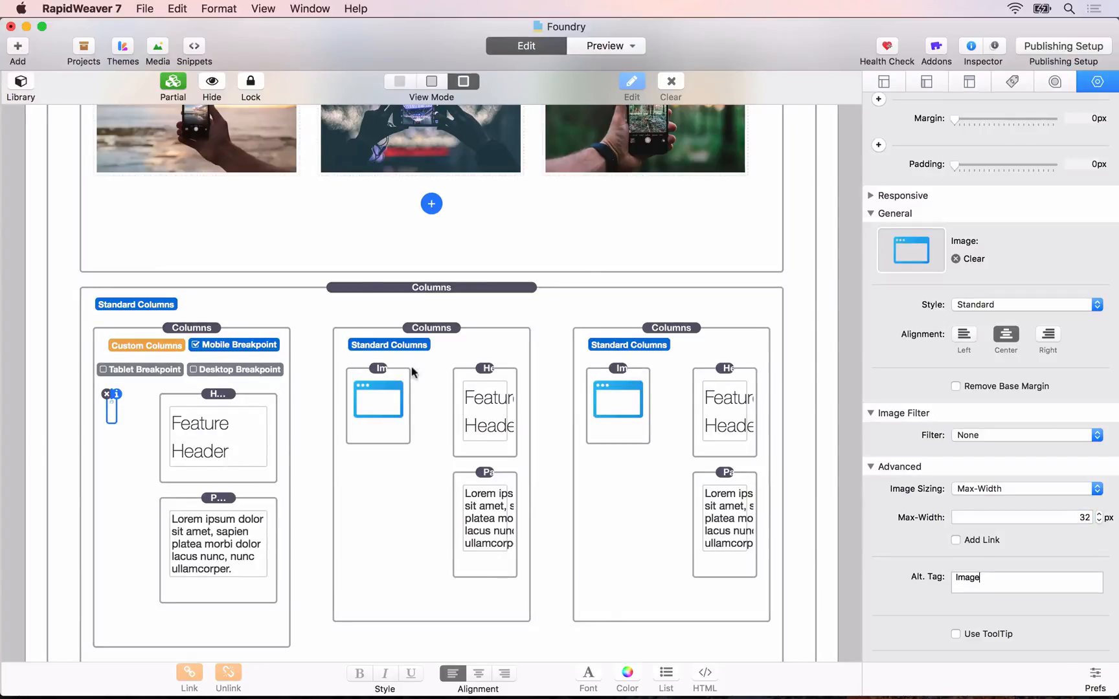
Step: Check the resized first icon in the reloaded Safari preview and return to RapidWeaver
key(super+Tab)
key(super+r)
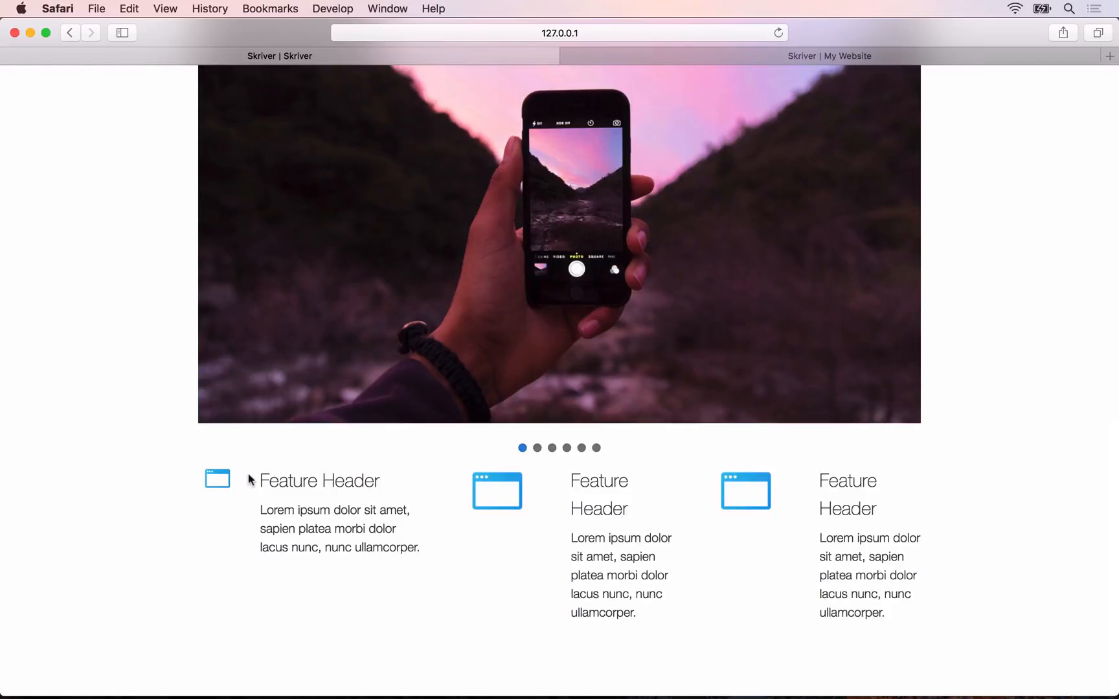
key(super+Tab)
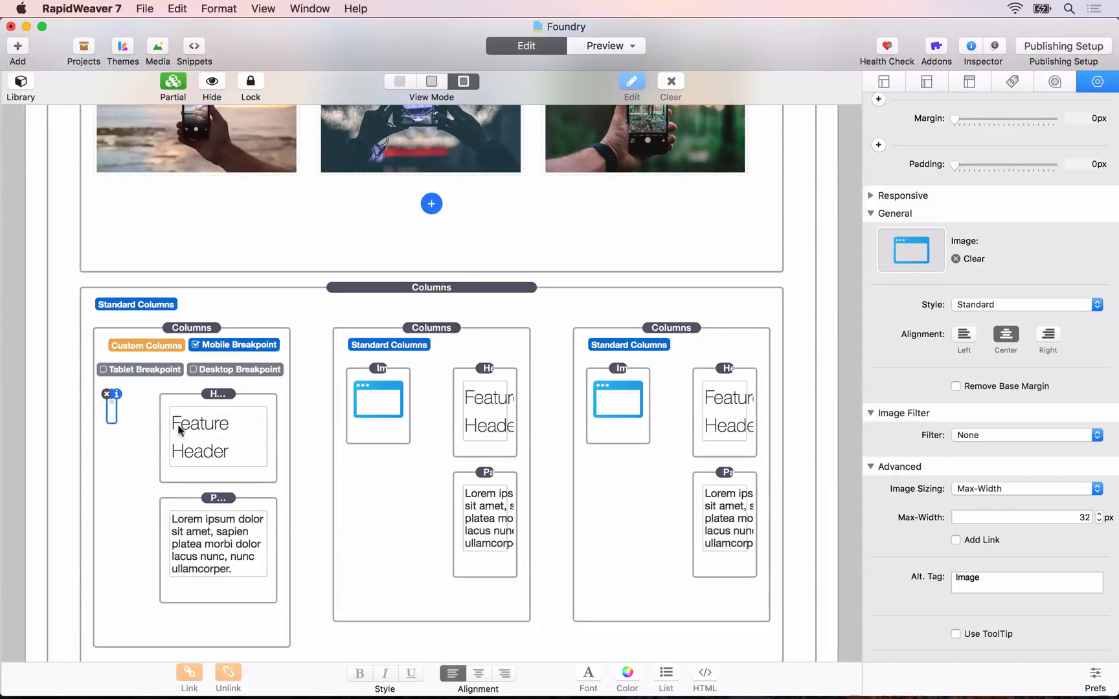
Step: Replace the nested Columns stacks in the second and third outer columns with copies of the customized first one
click(450, 378)
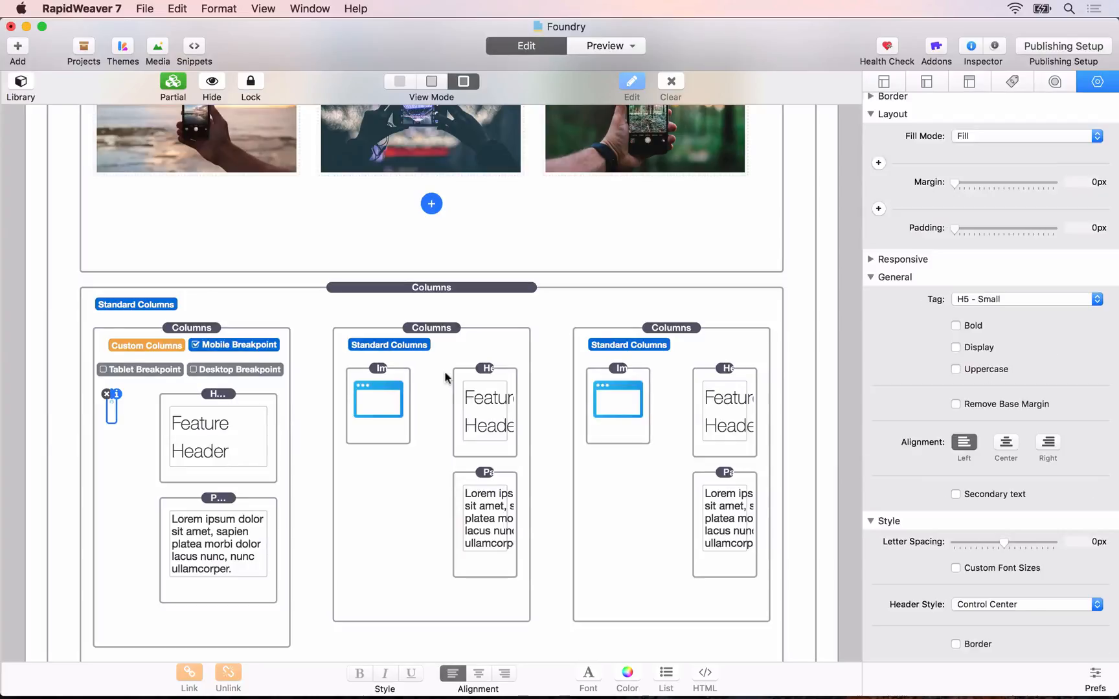
click(348, 327)
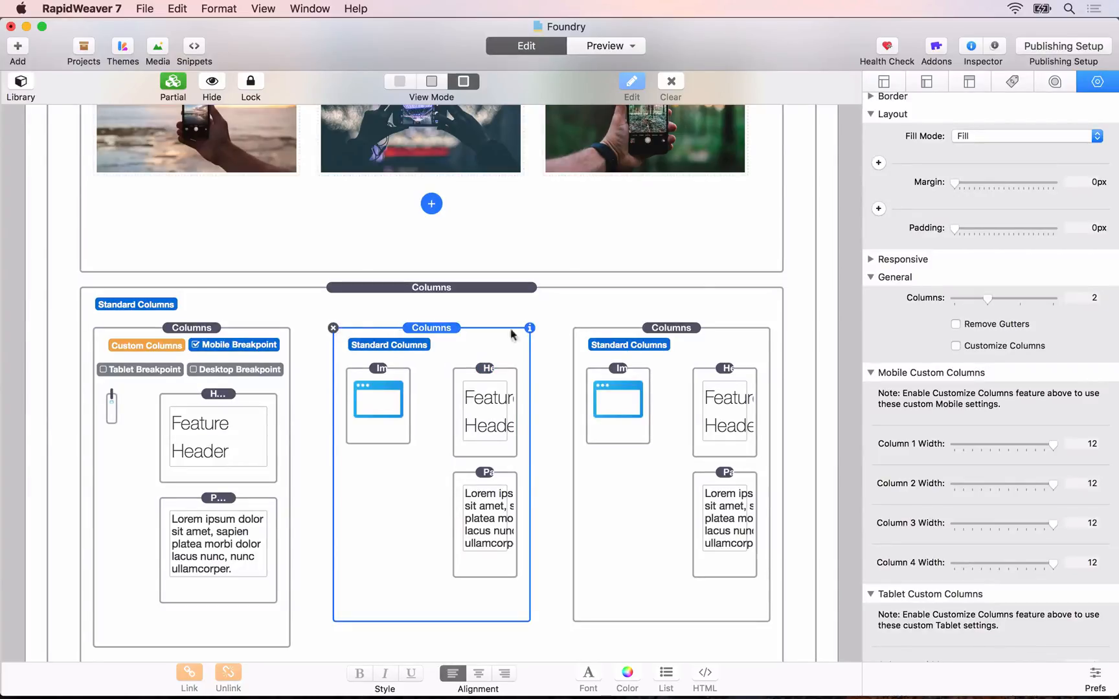
key(Delete)
click(589, 334)
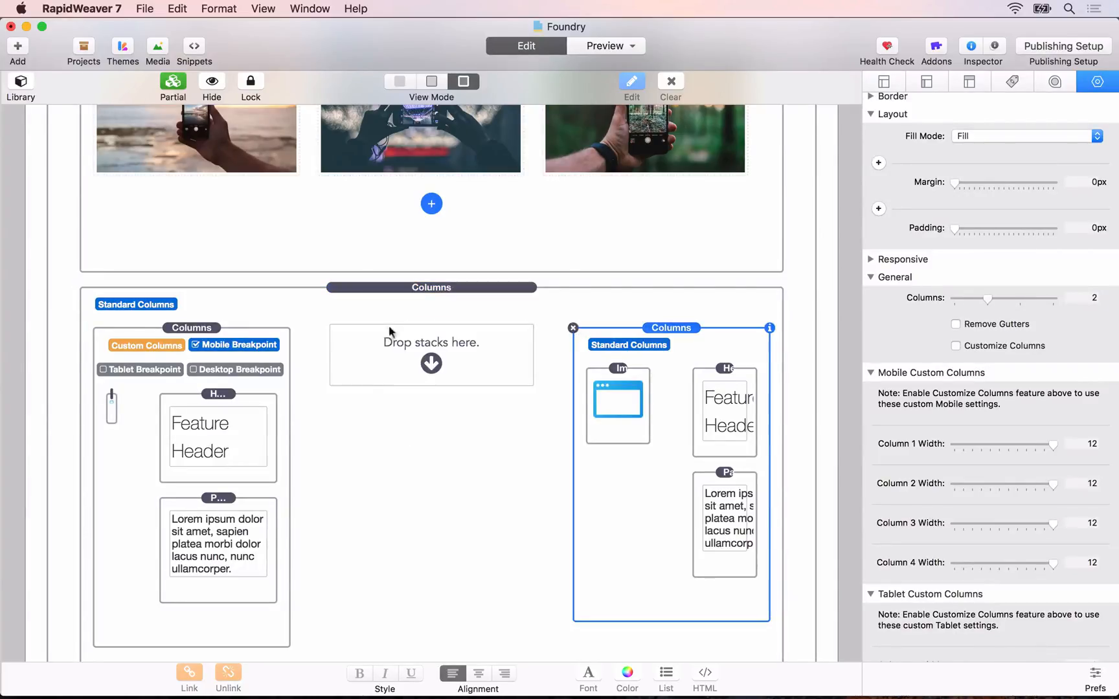
key(Delete)
drag(189, 333, 668, 349)
Step: Switch to Safari and reload the preview to check all three feature columns below the Slider
key(super+Tab)
key(super+r)
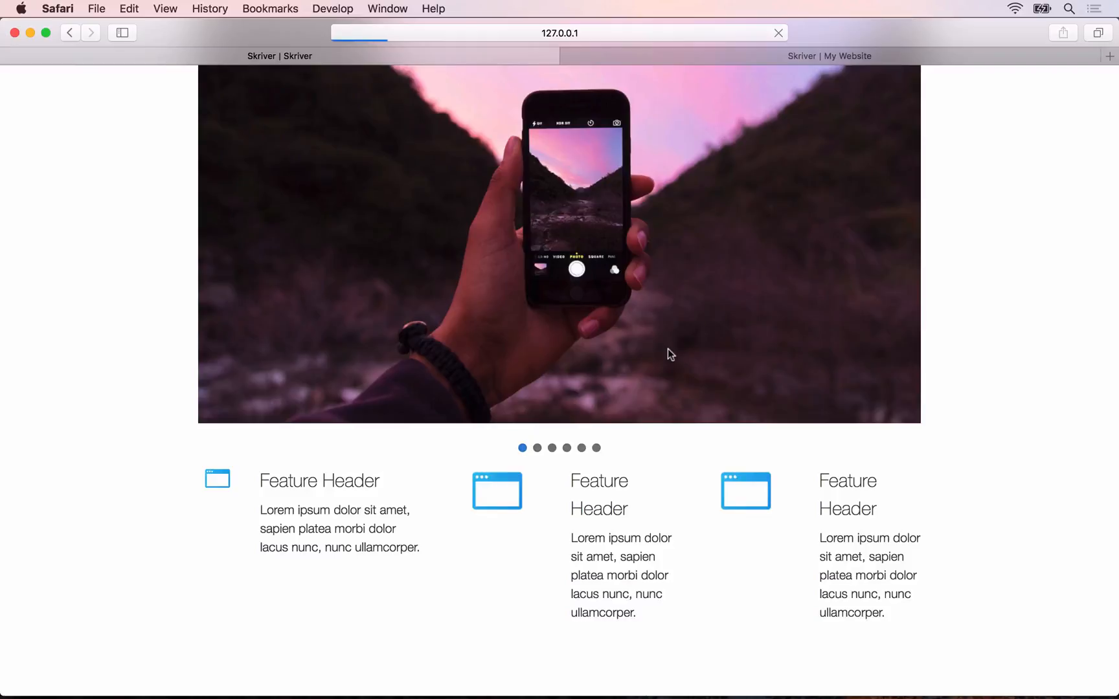
scroll(668, 353, down, 5)
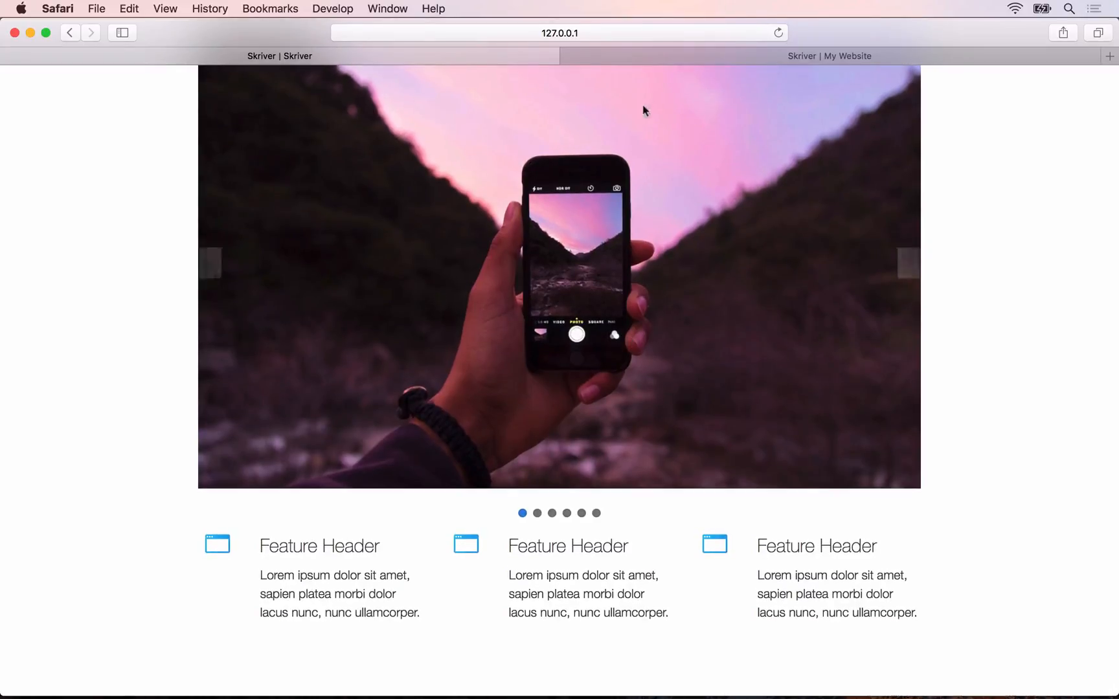
Step: Look at the feature grid on the reference site, go back to the local preview tab and return to RapidWeaver
click(678, 55)
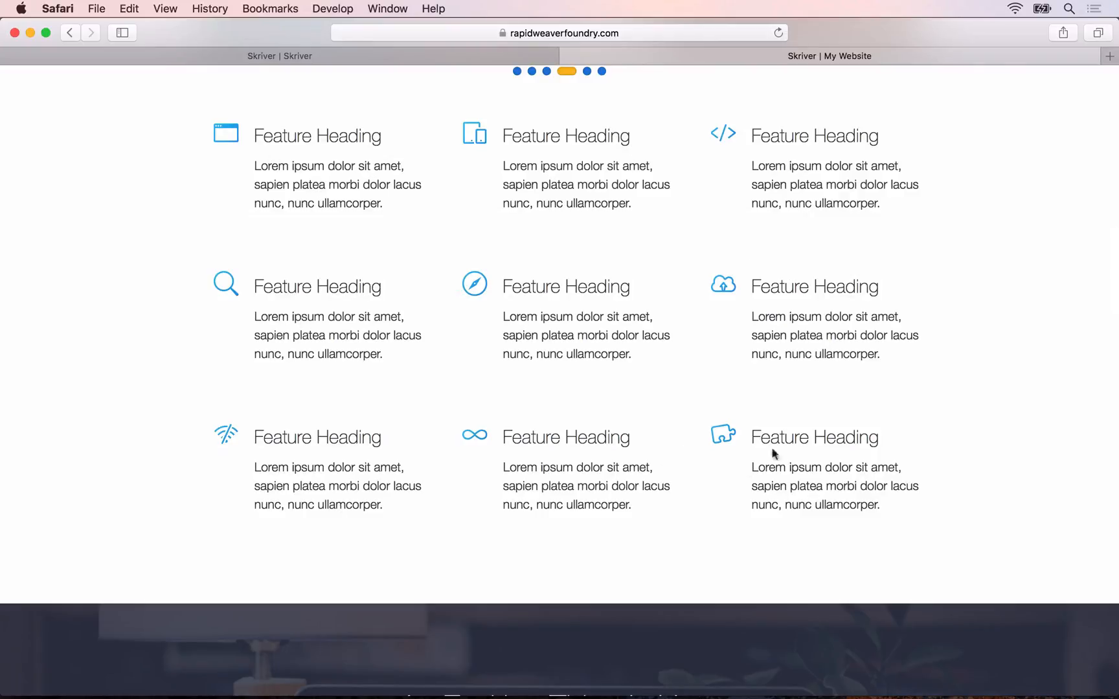
click(377, 56)
key(super+Tab)
Step: Look over the nested Columns stacks, switch to Safari and reload the preview to check the three-by-three feature grid
scroll(148, 367, down, 10)
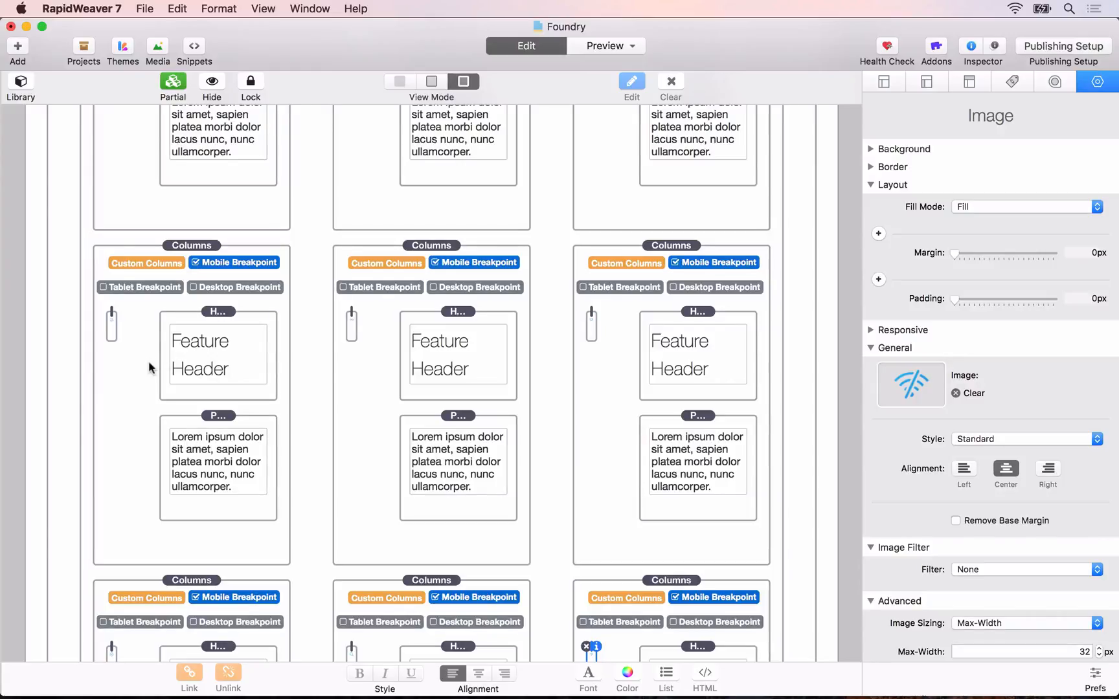
key(super+Tab)
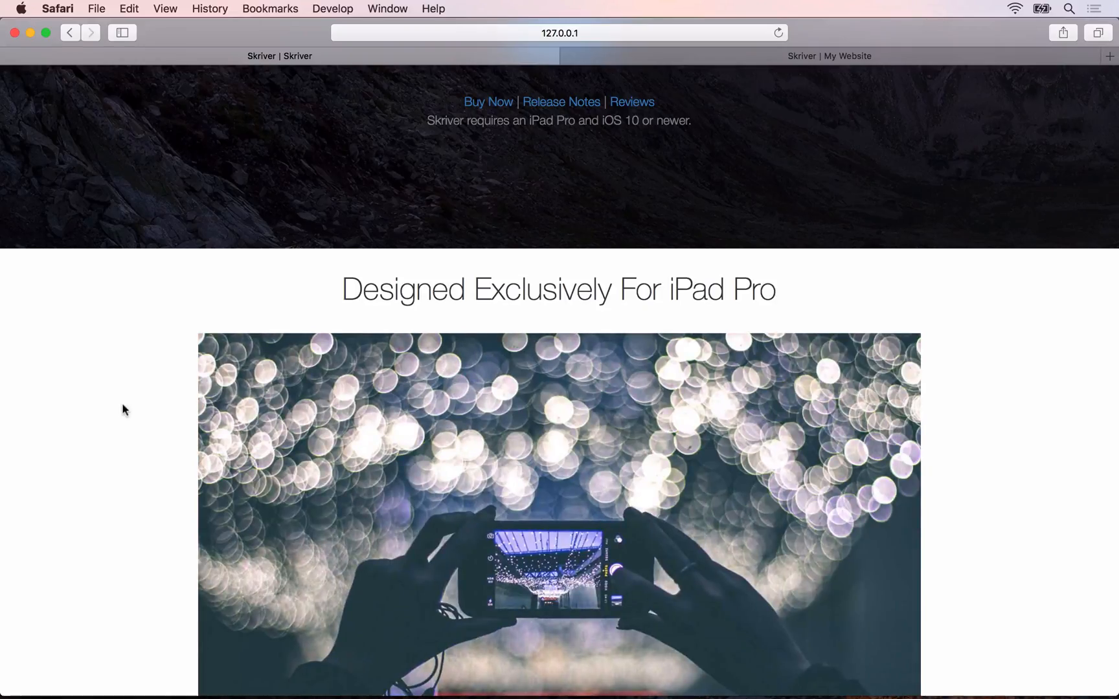
key(super+r)
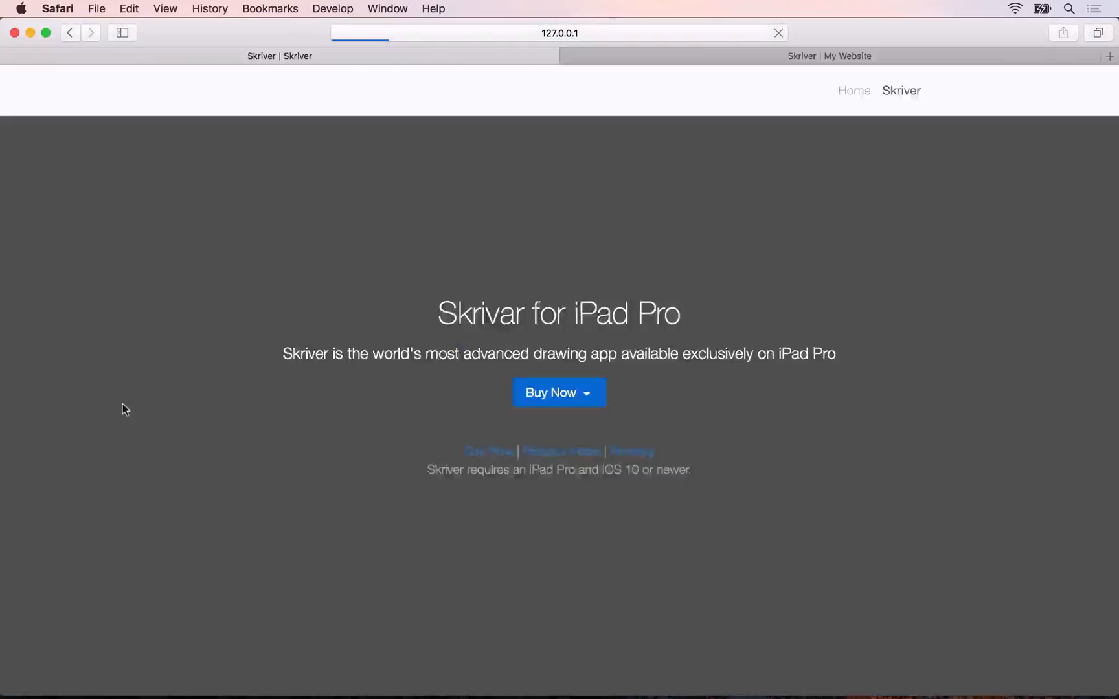
scroll(125, 409, down, 10)
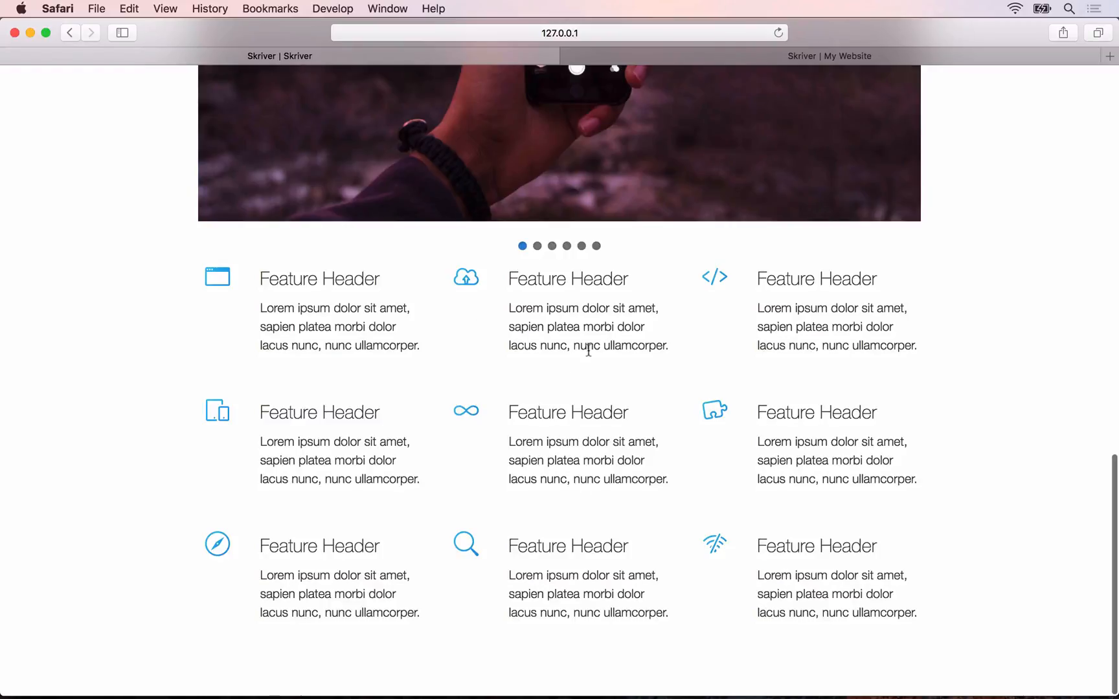
Step: Back in RapidWeaver, split the Slider's margin into individual sides and set its bottom margin to 40 px
key(super+Tab)
scroll(292, 187, up, 5)
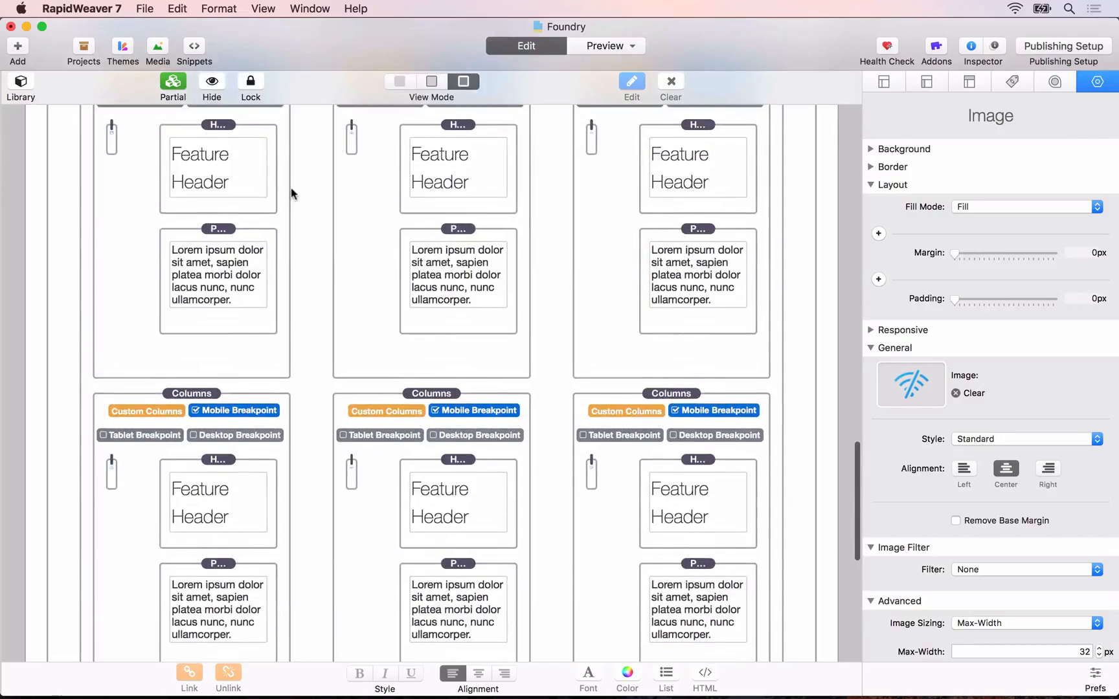
drag(201, 170, 213, 209)
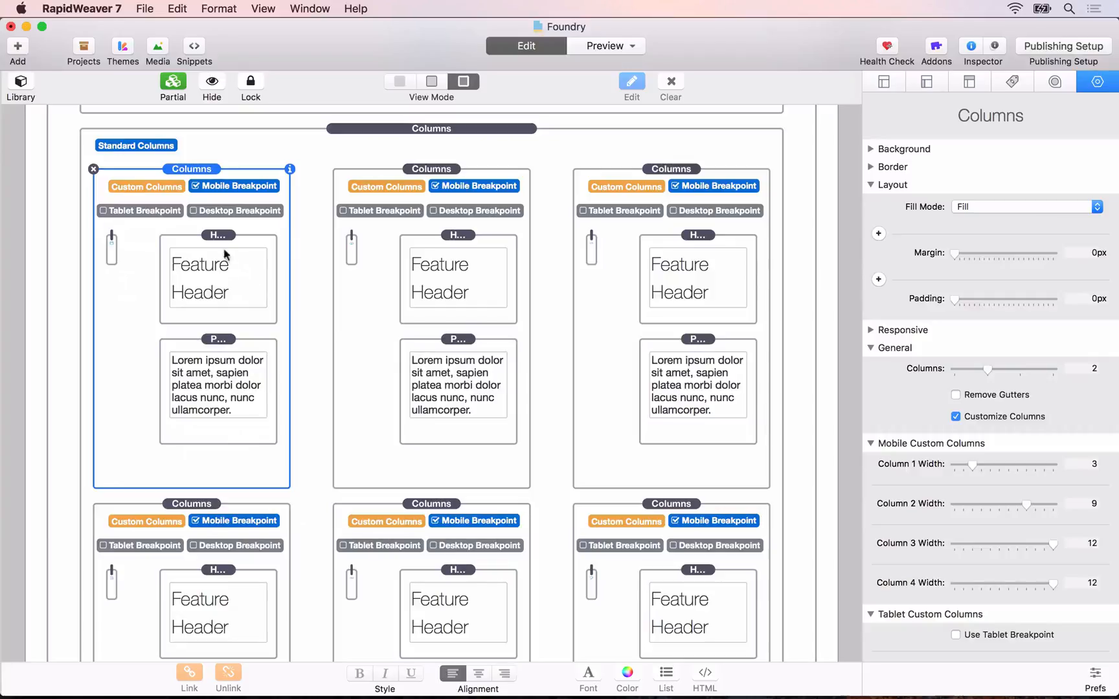
scroll(222, 610, down, 5)
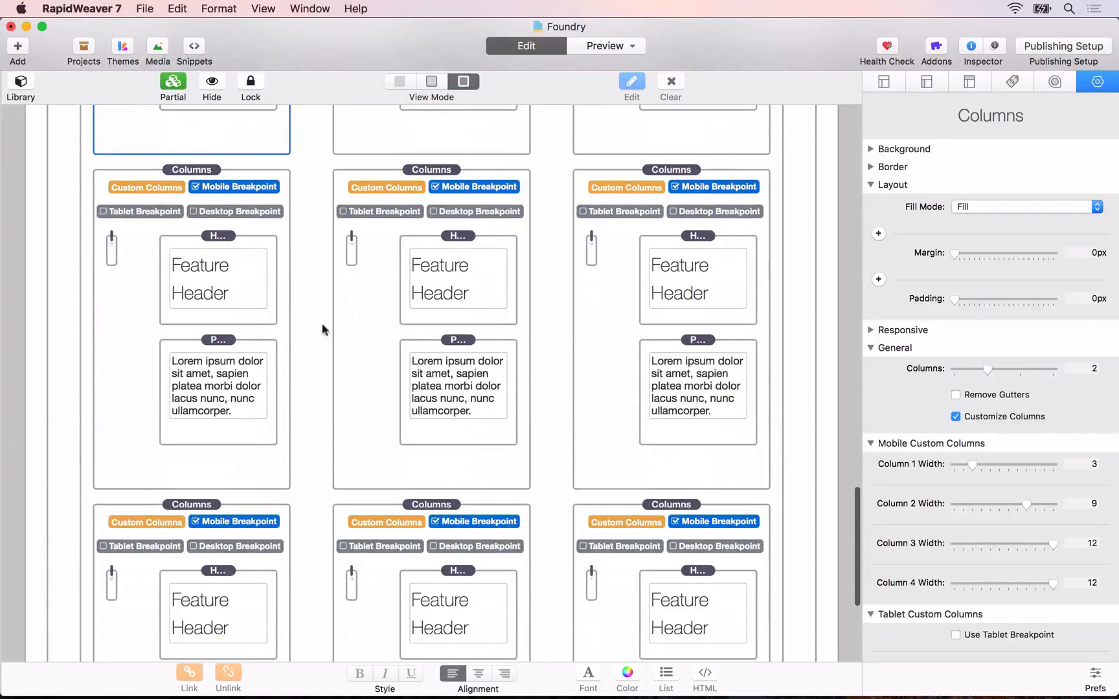
scroll(376, 198, up, 8)
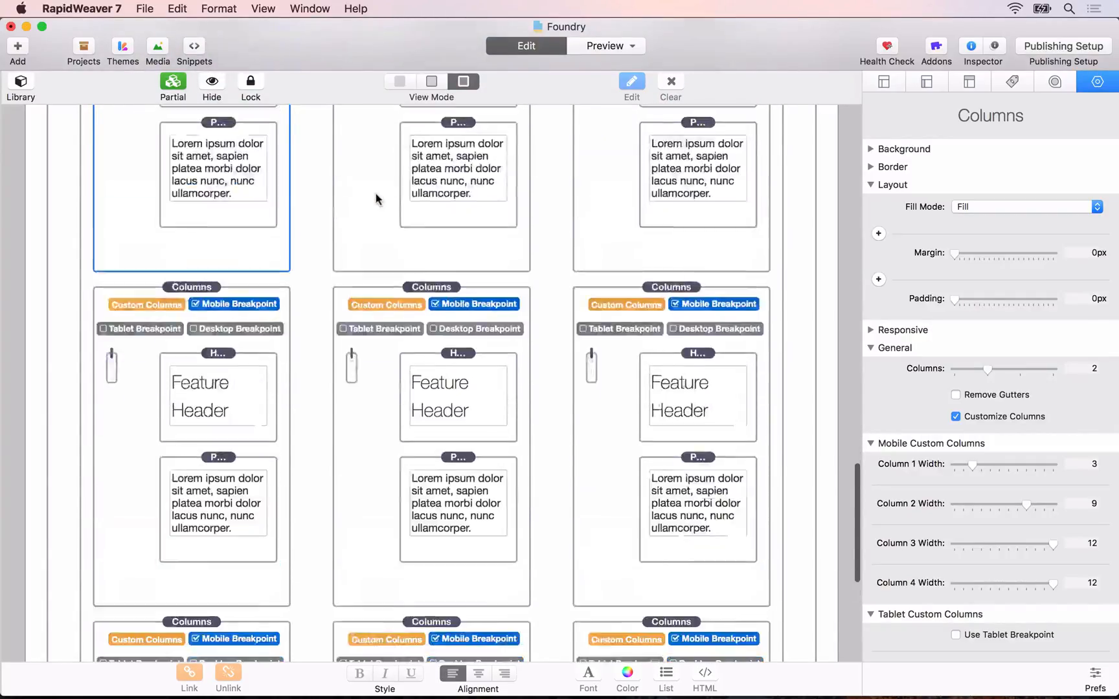
scroll(419, 242, up, 5)
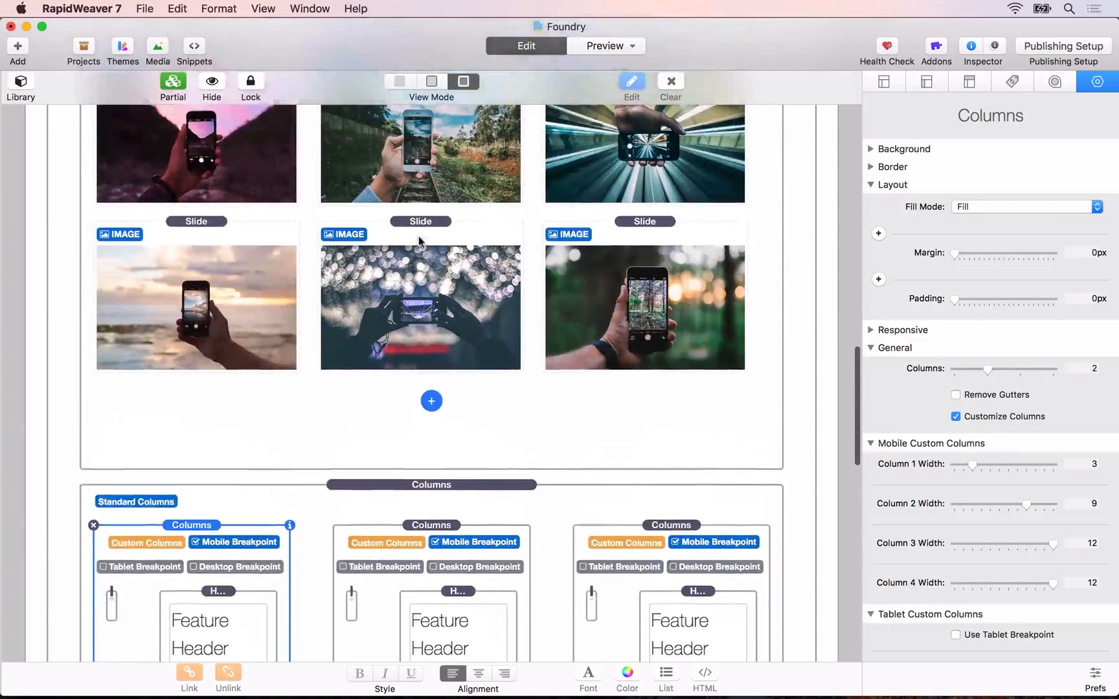
click(432, 200)
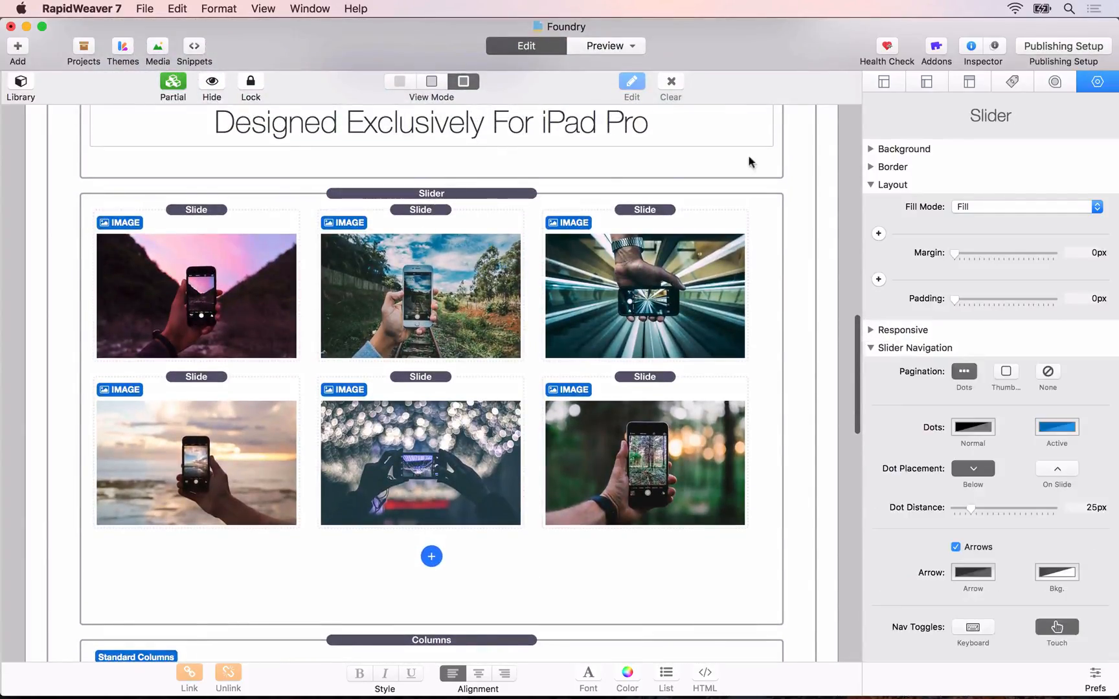
click(885, 233)
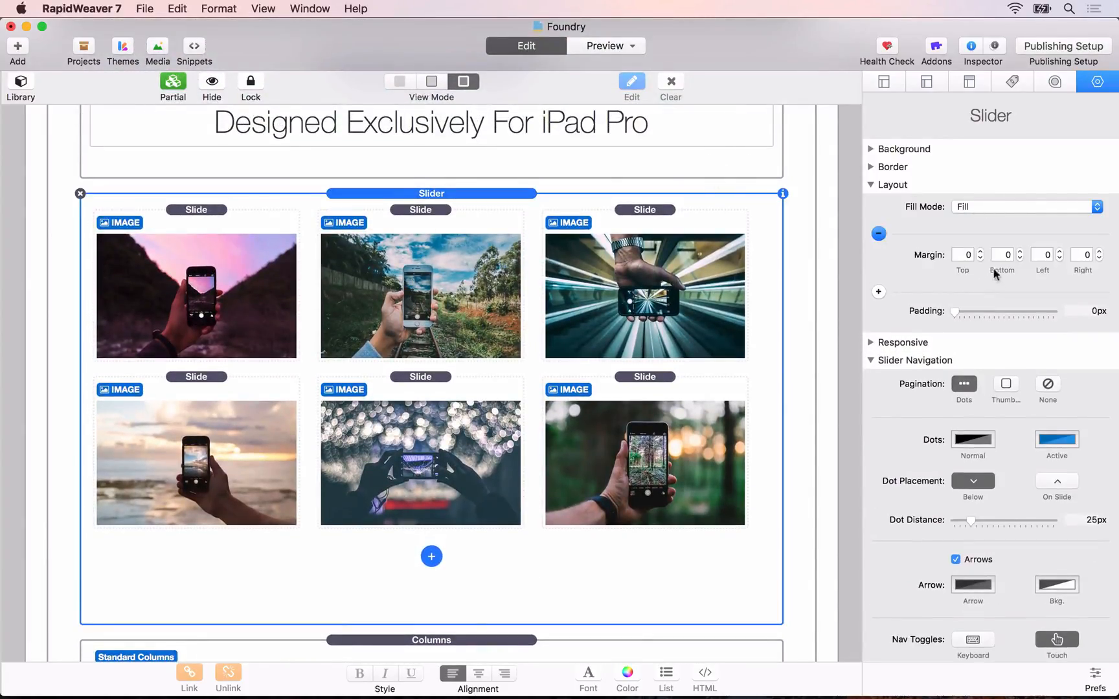
click(1003, 255)
text(40)
key(Tab)
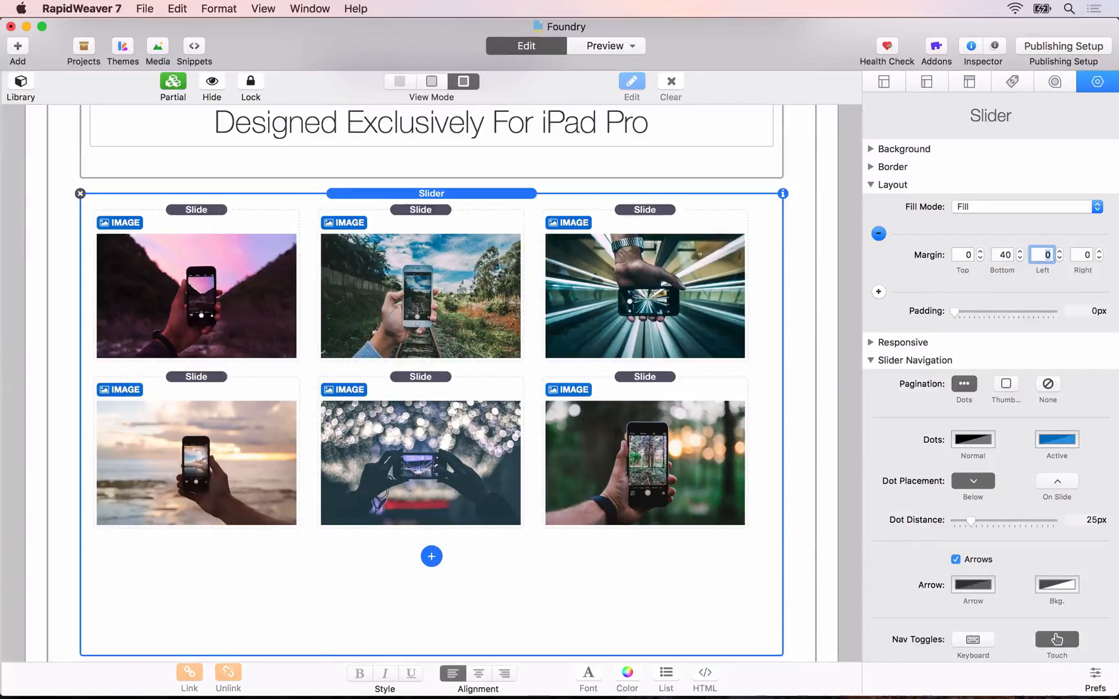
Step: Reload the preview in Safari, check the spacing between the Slider and the feature grid, and advance the Slider two slides
key(super+Tab)
key(super+r)
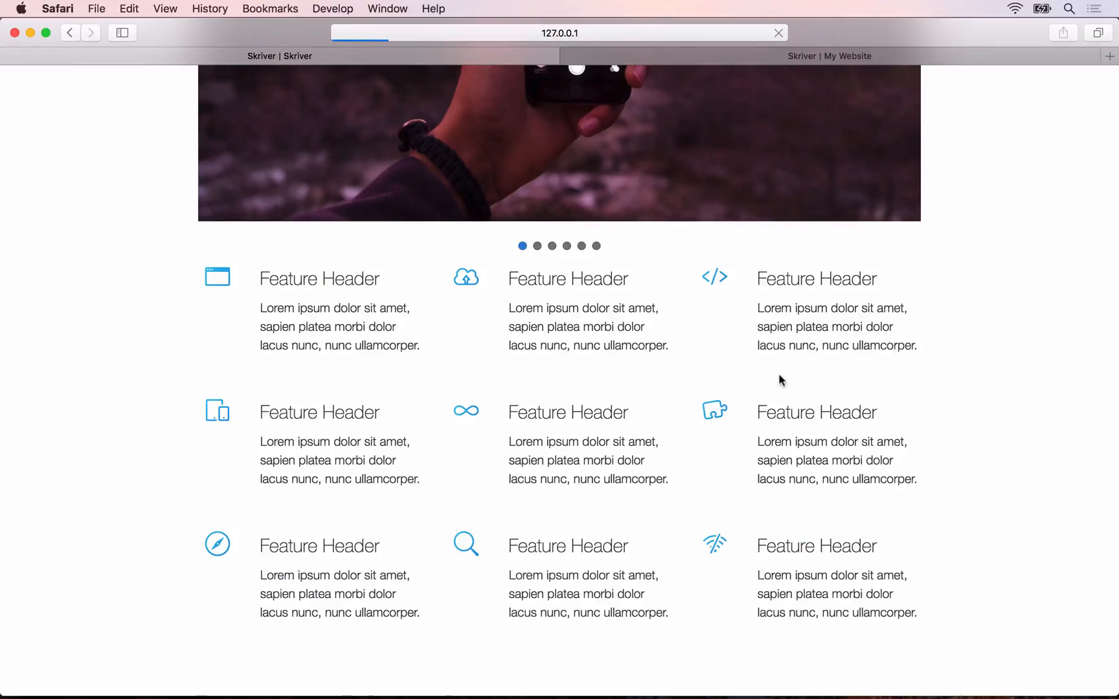
scroll(781, 380, up, 5)
scroll(779, 374, up, 3)
scroll(780, 375, down, 1)
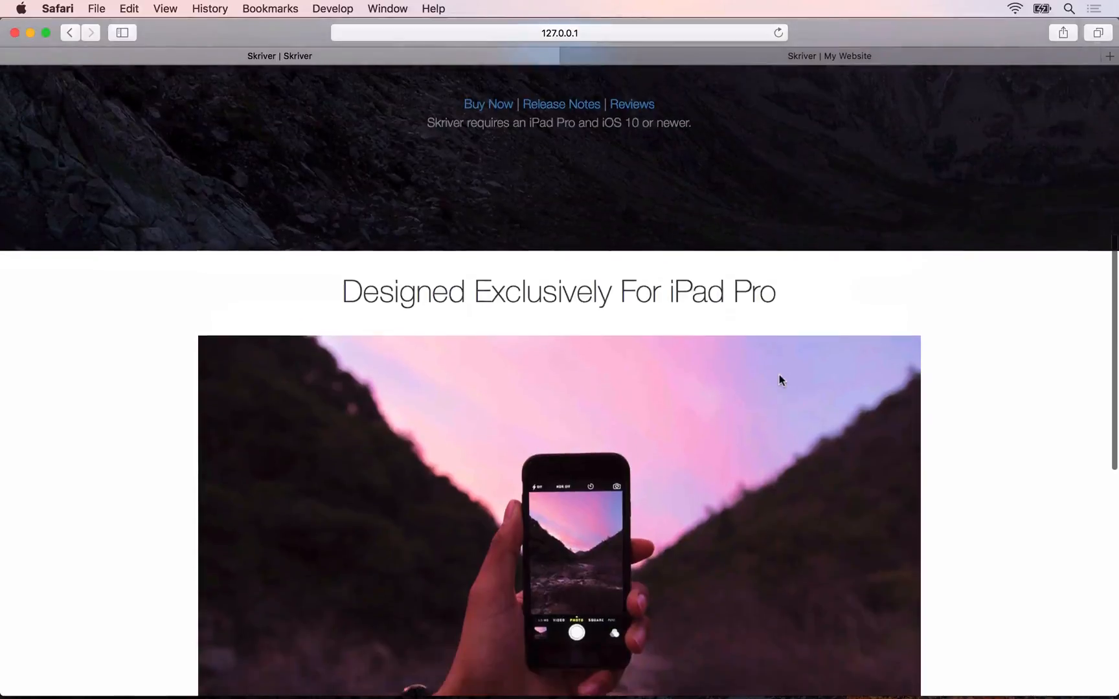
scroll(531, 402, down, 1)
scroll(532, 404, down, 1)
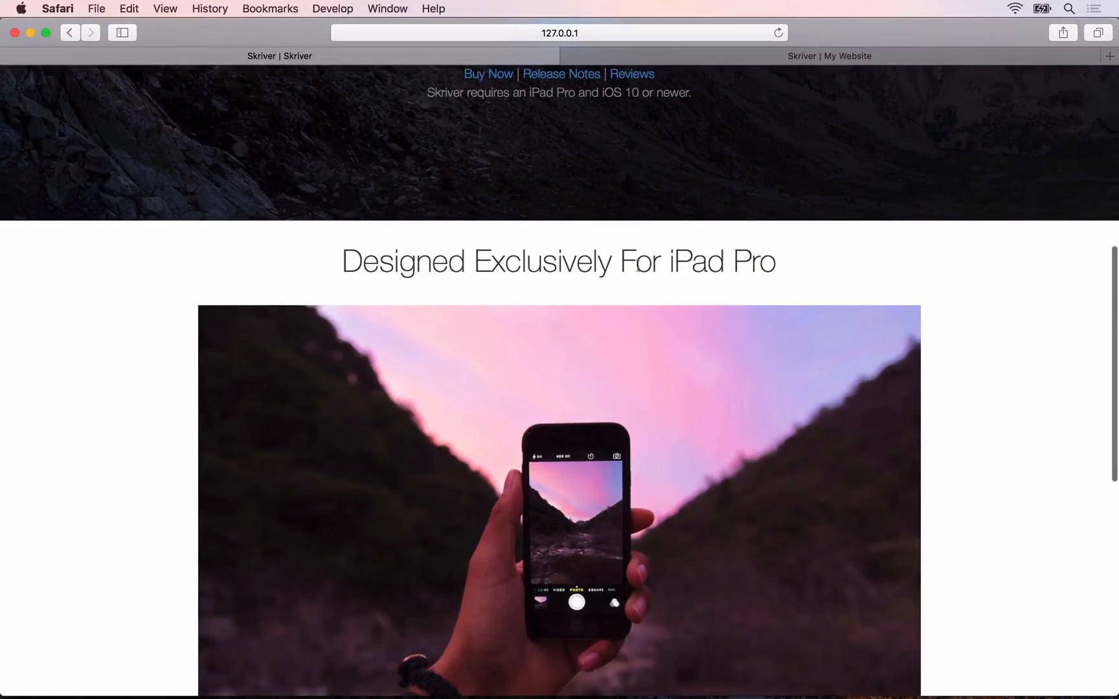
scroll(654, 355, down, 5)
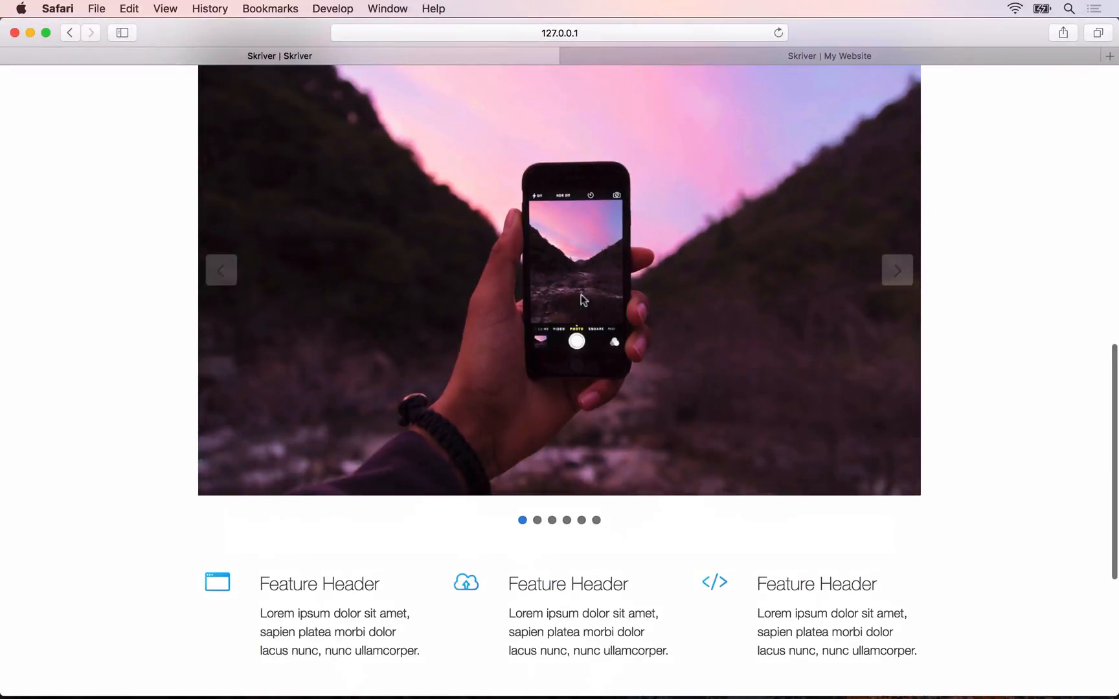
click(909, 276)
click(909, 276)
scroll(803, 440, down, 5)
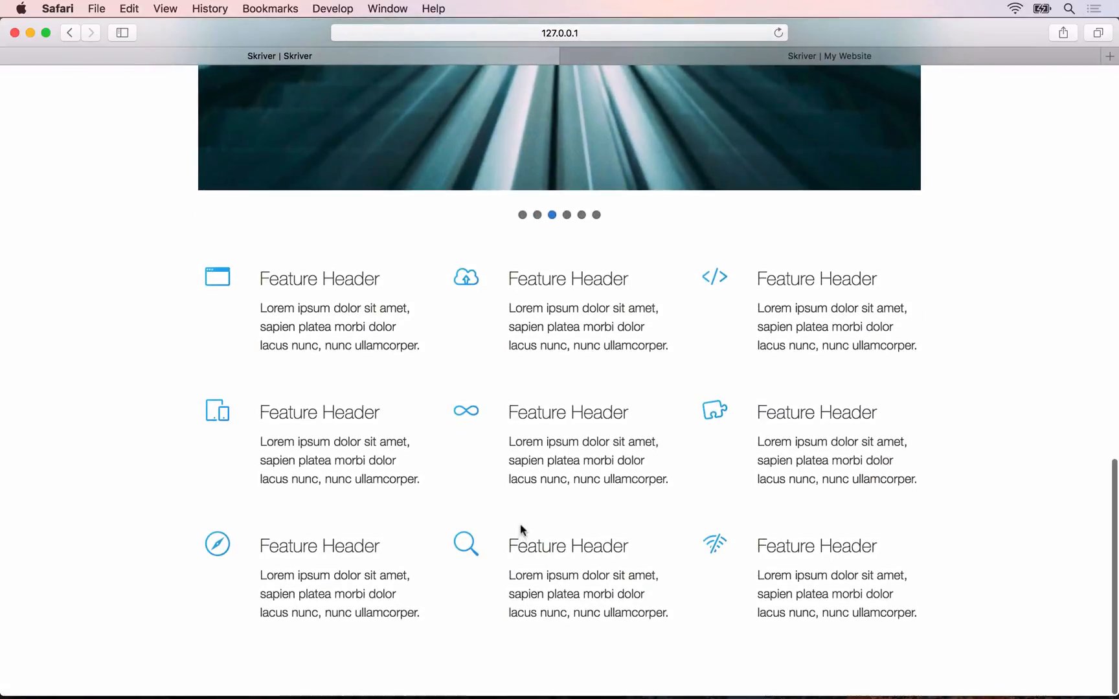
Step: Examine the image banner section below the feature grid on the reference site
click(734, 56)
scroll(664, 187, down, 10)
scroll(664, 187, down, 1)
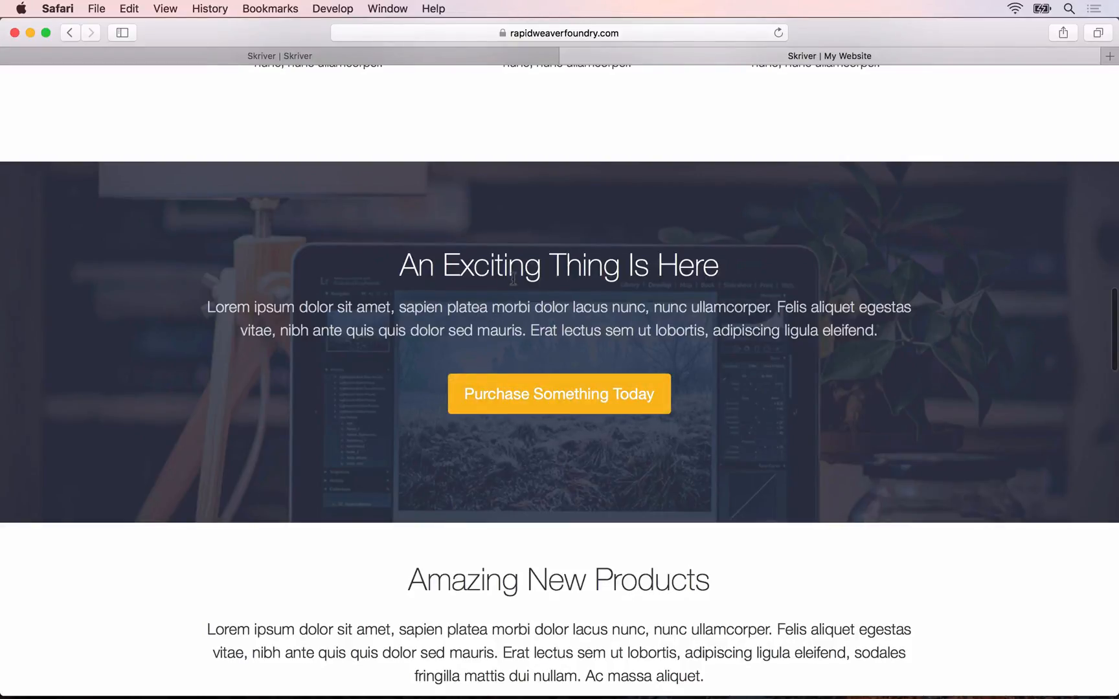
Step: Back in RapidWeaver, hide the contents of the Container holding the Slider and of the hero Banner
key(super+Tab)
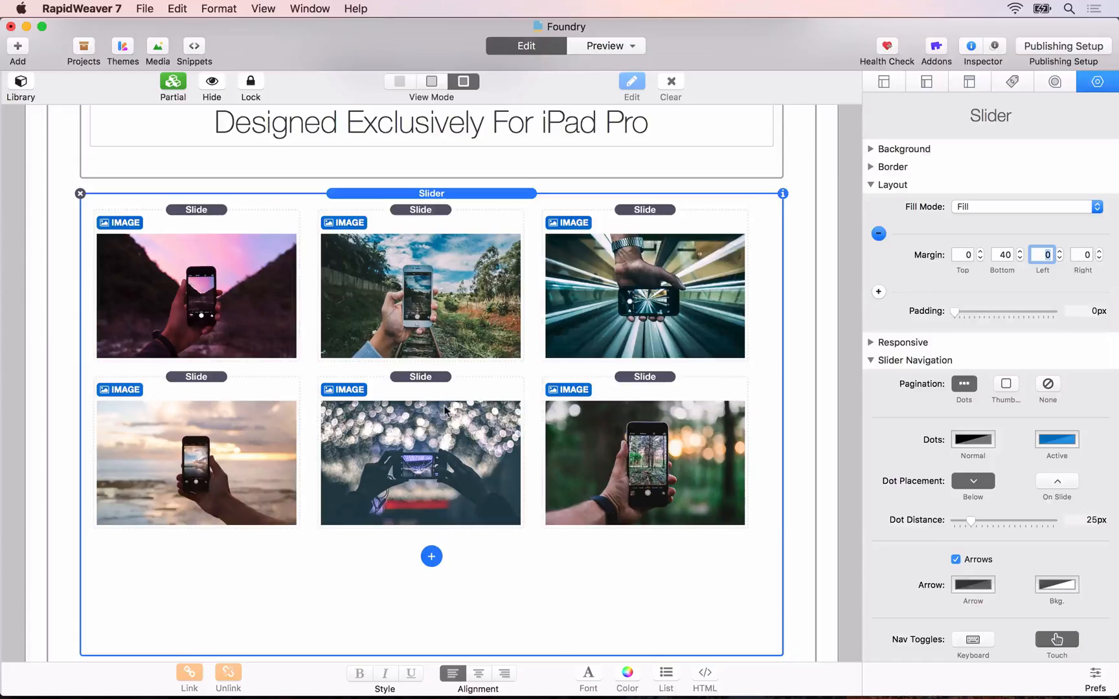
scroll(445, 409, down, 10)
scroll(445, 410, up, 7)
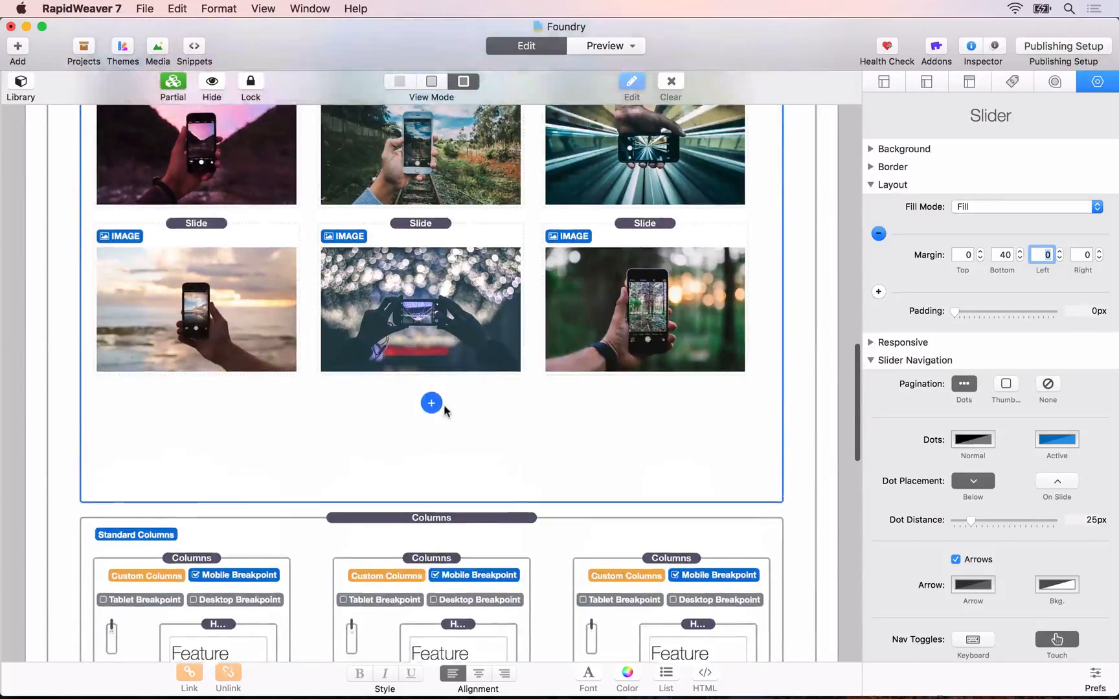
scroll(445, 409, up, 6)
scroll(445, 408, down, 2)
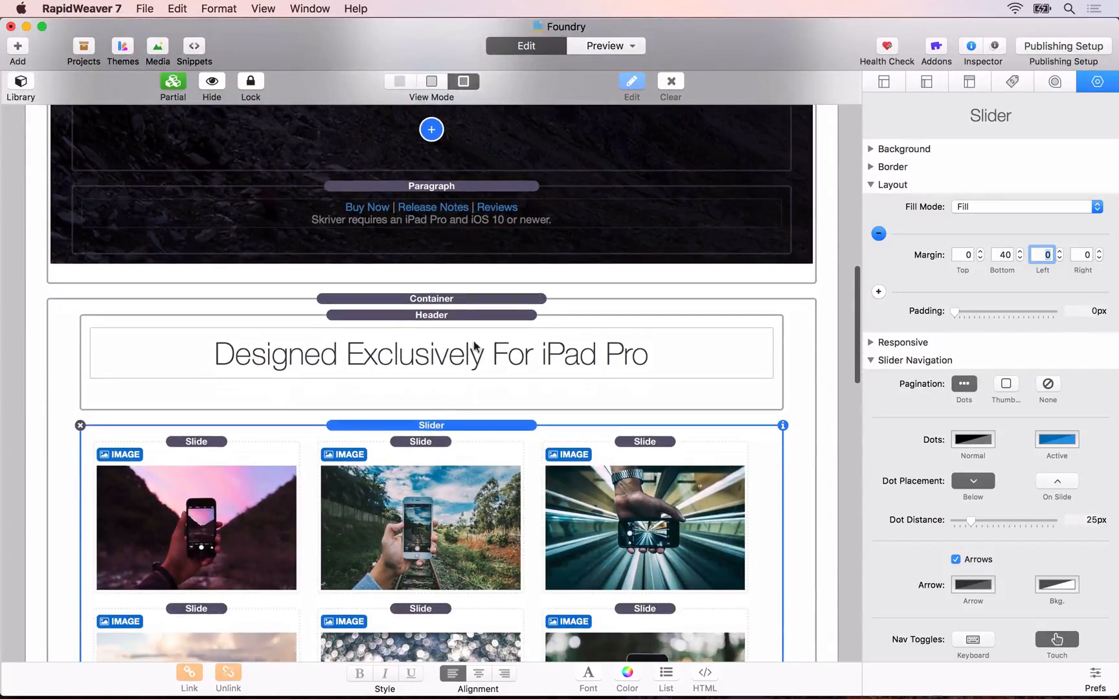
click(426, 296)
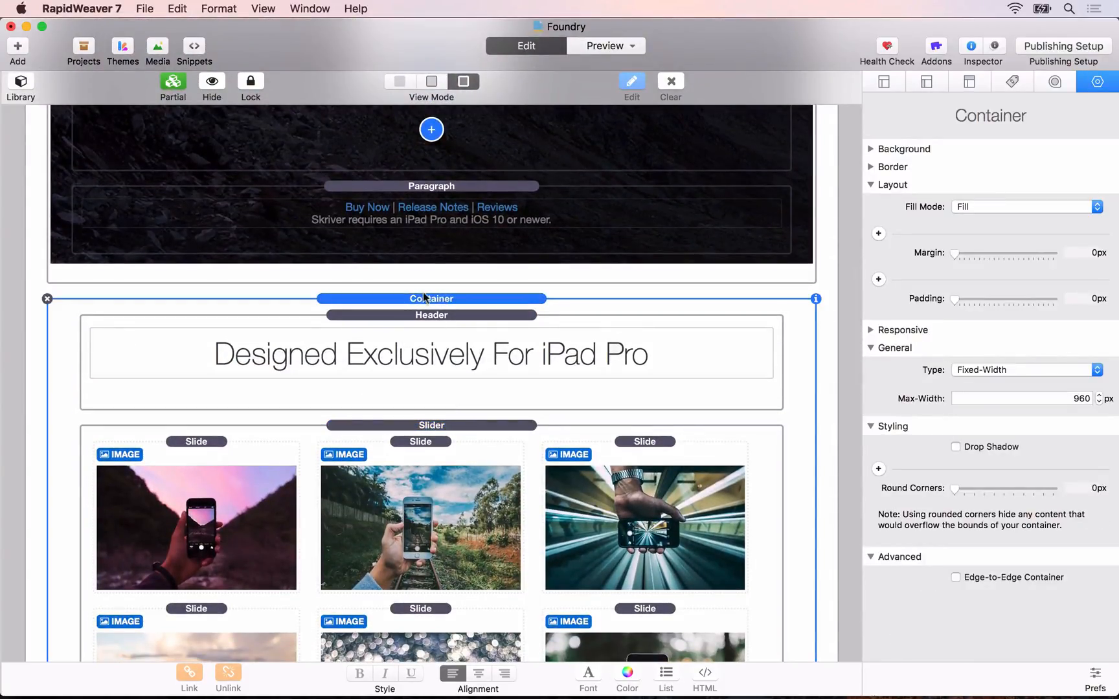
click(211, 79)
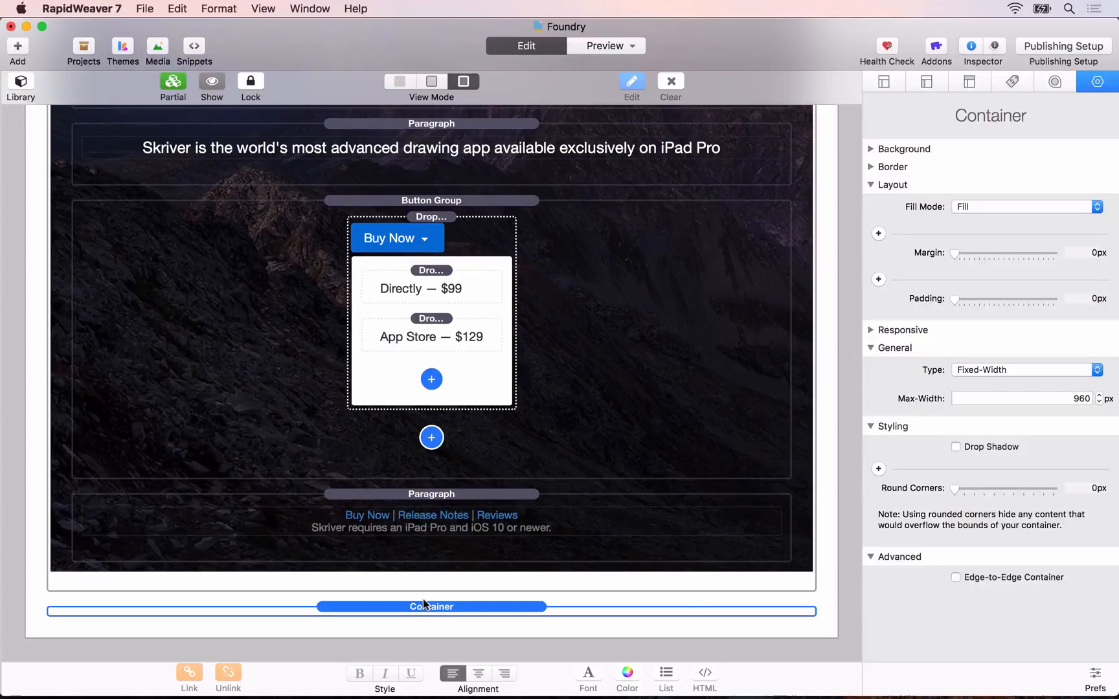
scroll(425, 449, up, 10)
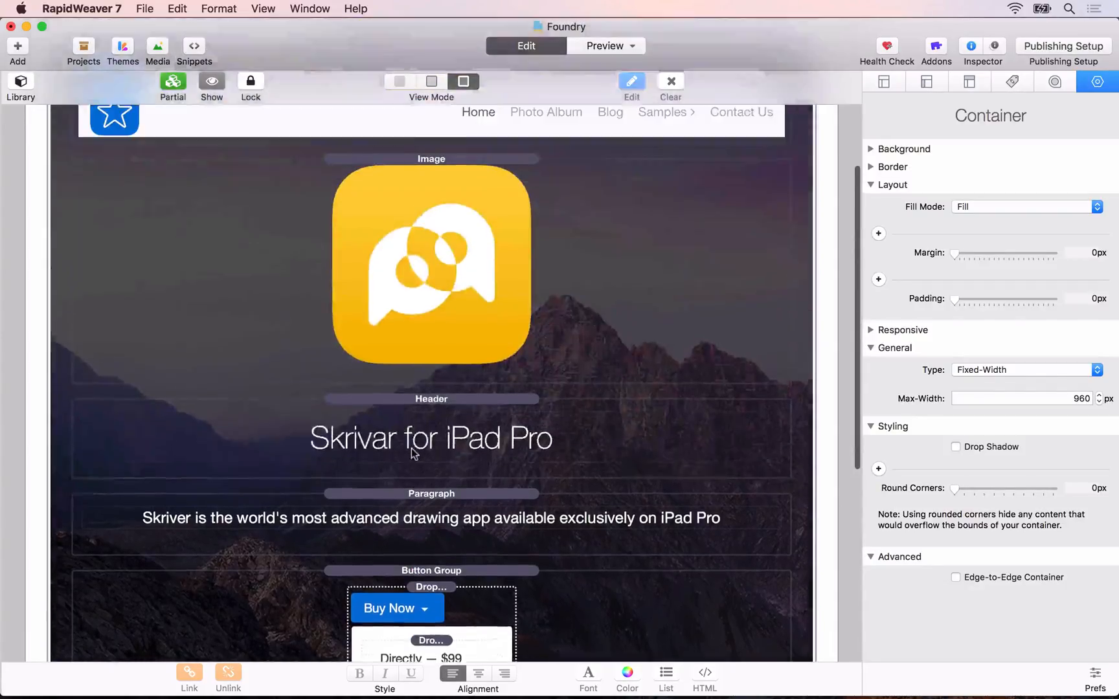
click(407, 151)
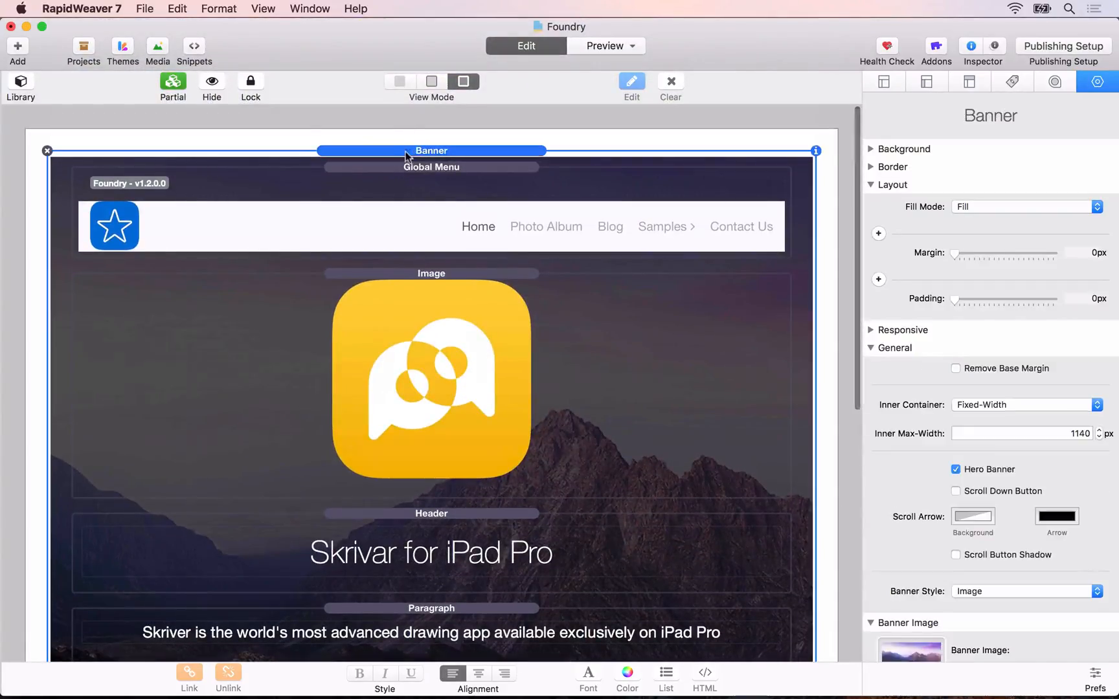
click(211, 81)
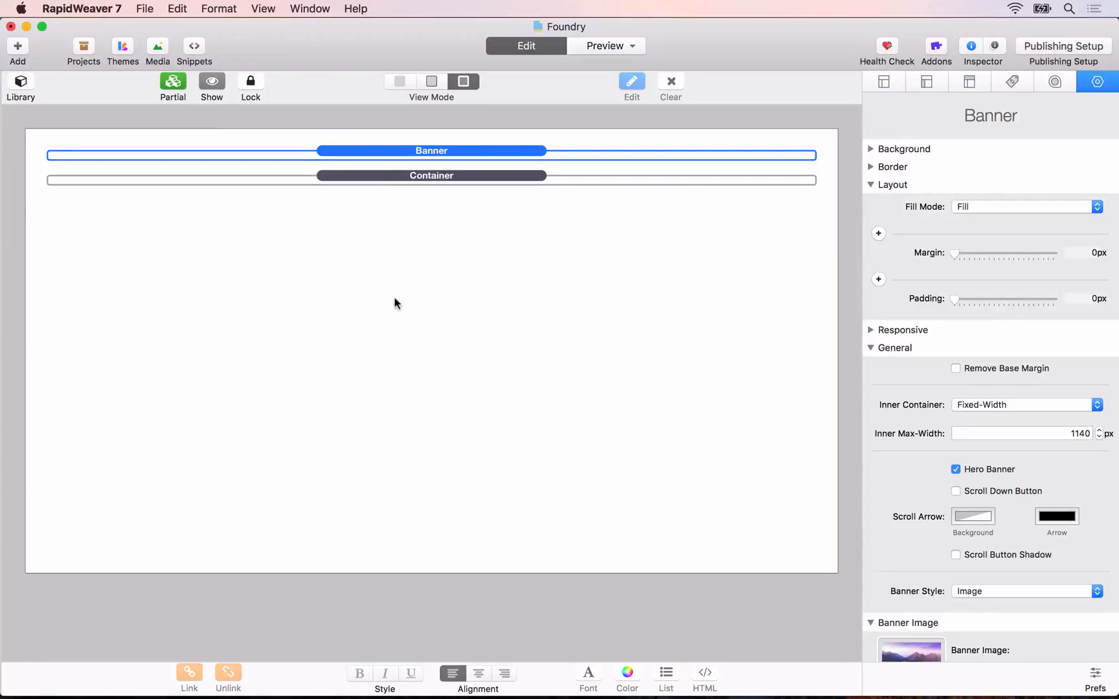
Step: Show the collapsed Container's contents, hide them again and clear the selection
click(392, 238)
click(405, 176)
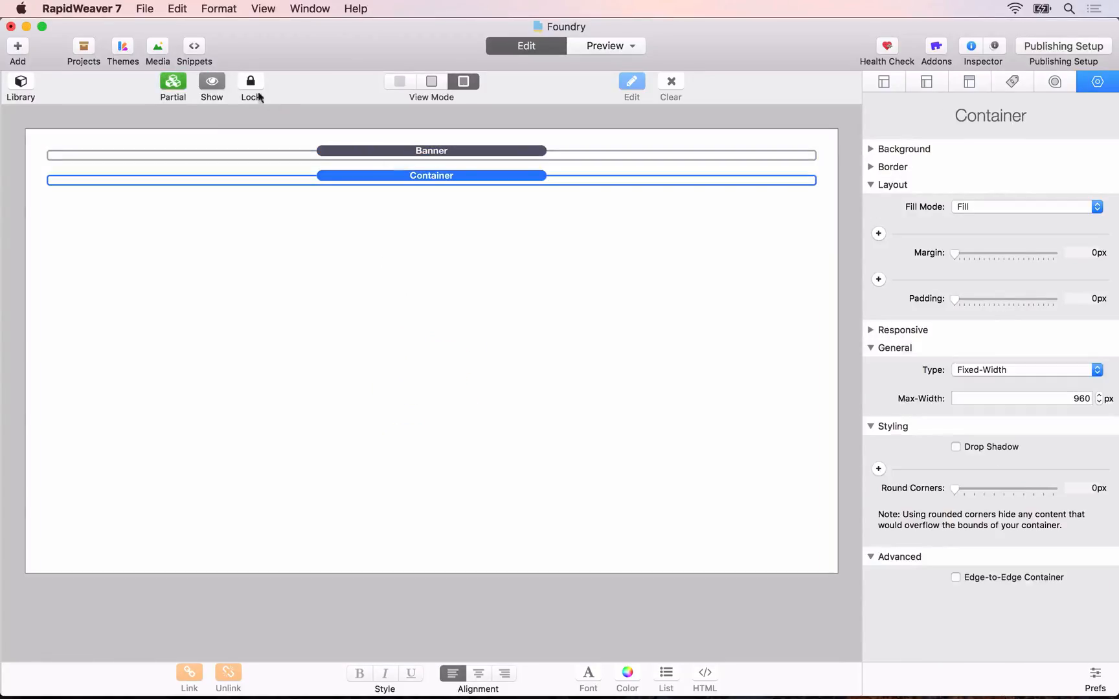
click(212, 81)
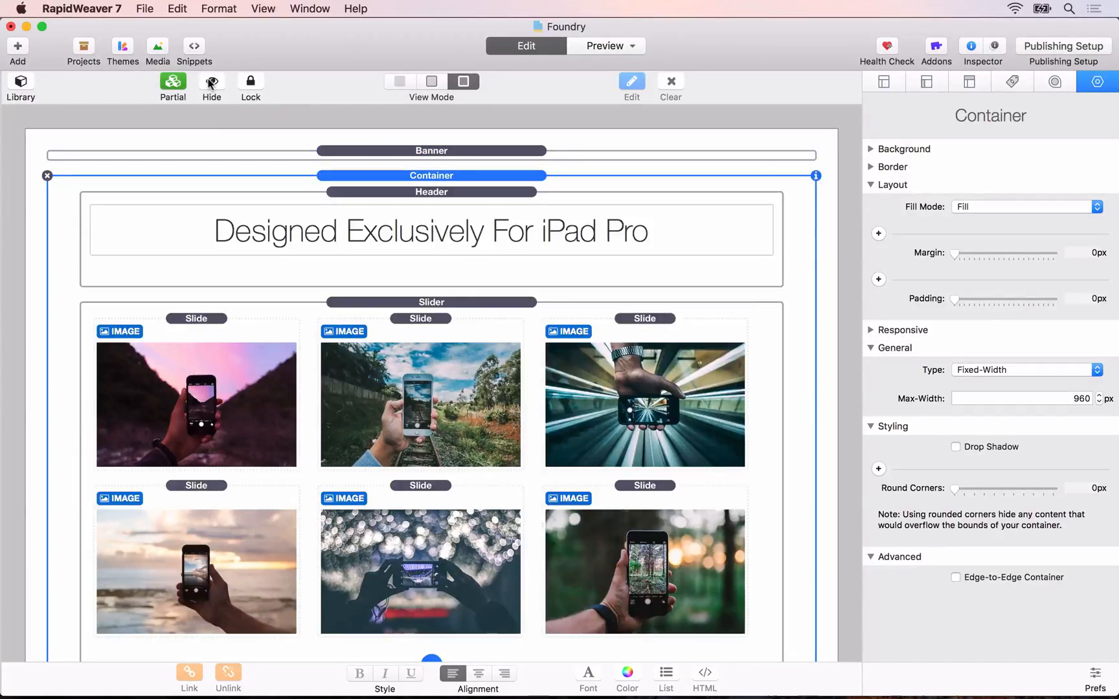
click(209, 82)
click(158, 172)
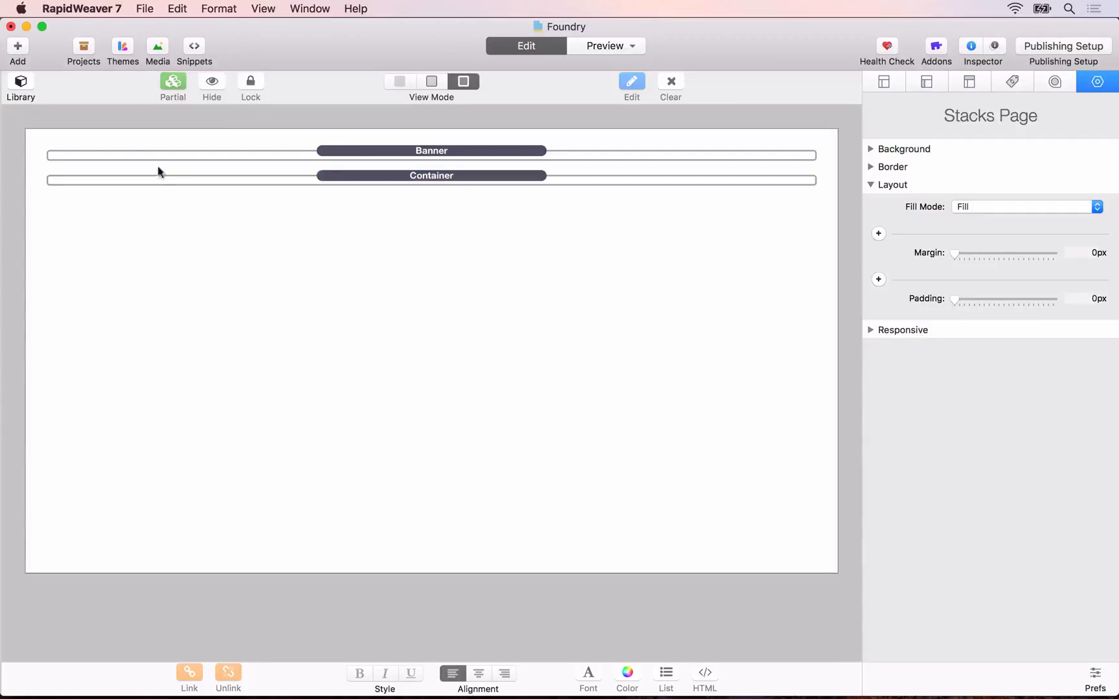
Step: Open the stack library, add a Container below the two collapsed stacks and place a Banner inside it
click(19, 85)
click(228, 87)
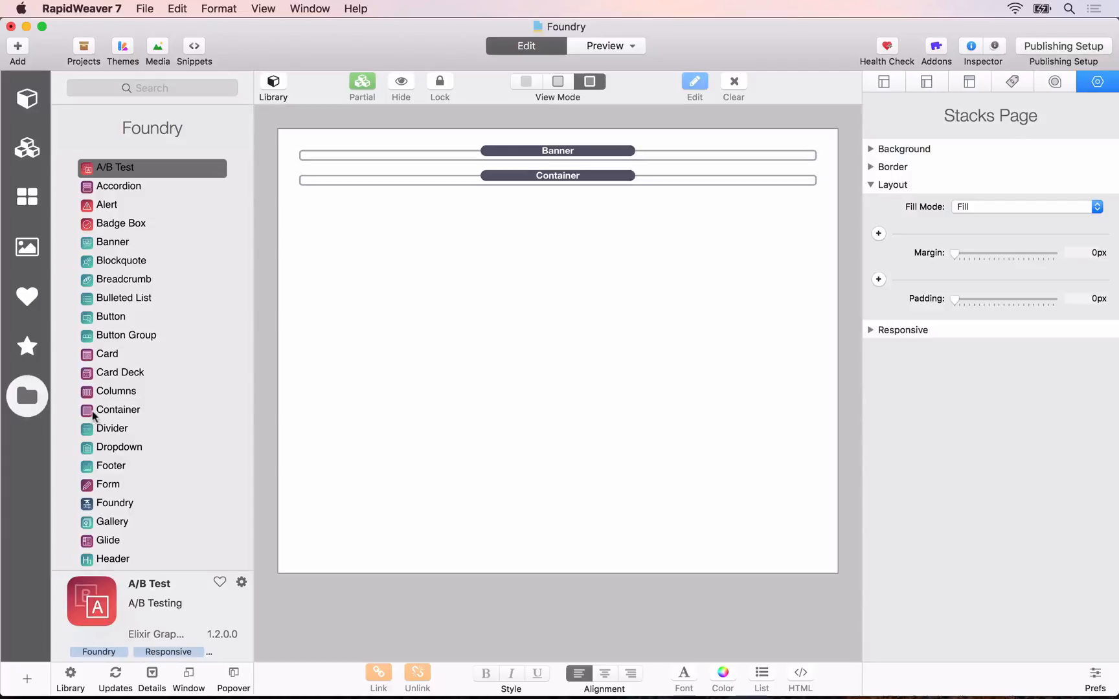
drag(94, 412, 490, 202)
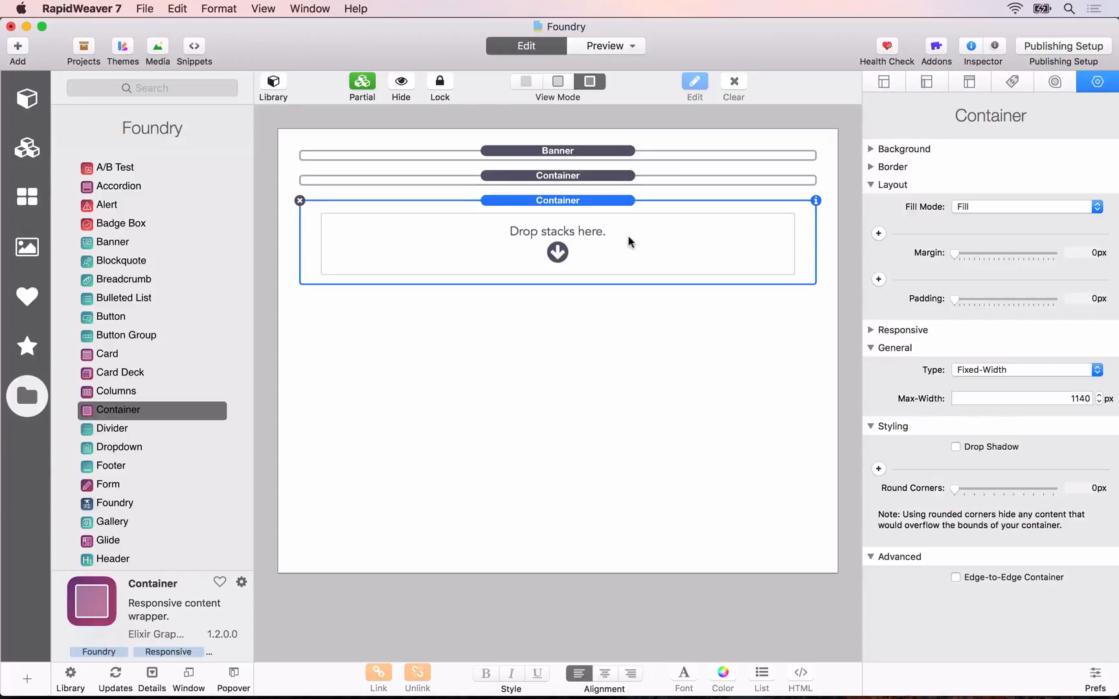
drag(89, 245, 487, 250)
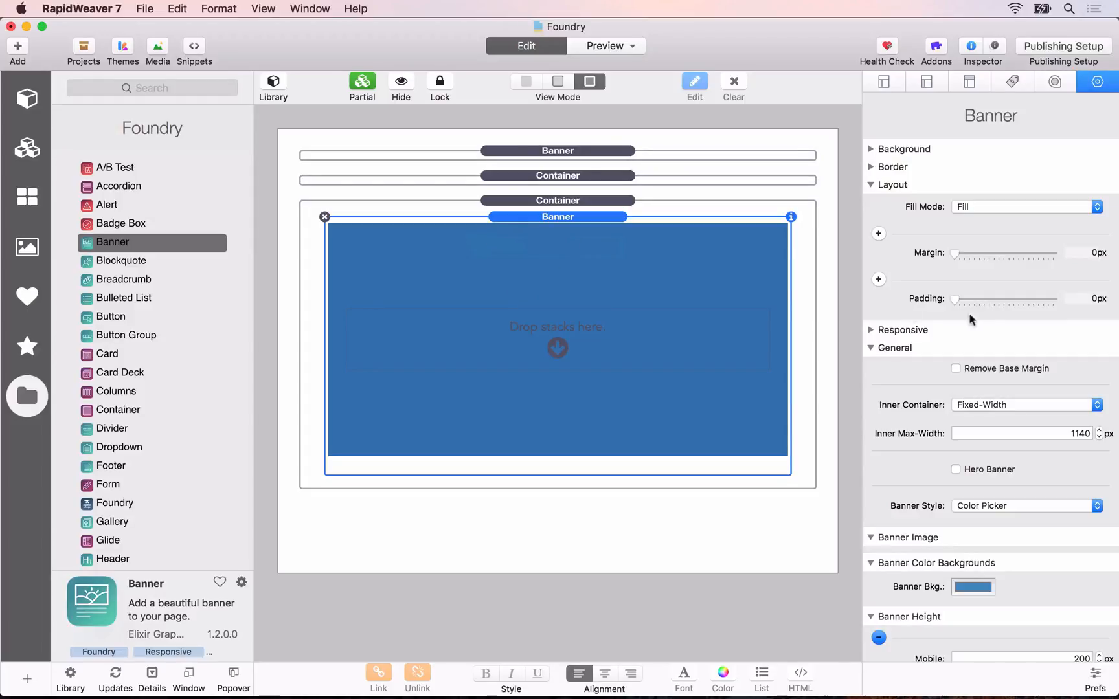
Step: Set the new Banner's style to Image and load feature-bg.jpg from the Assets folder as its banner image
scroll(1011, 522, down, 3)
click(982, 432)
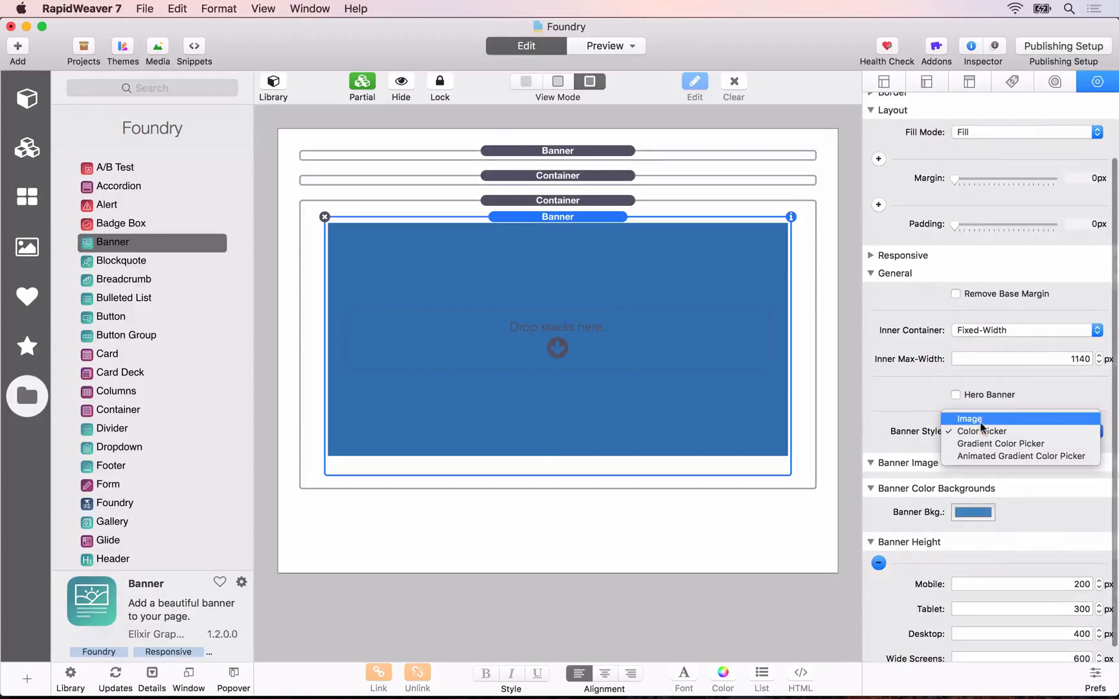
click(981, 419)
click(977, 507)
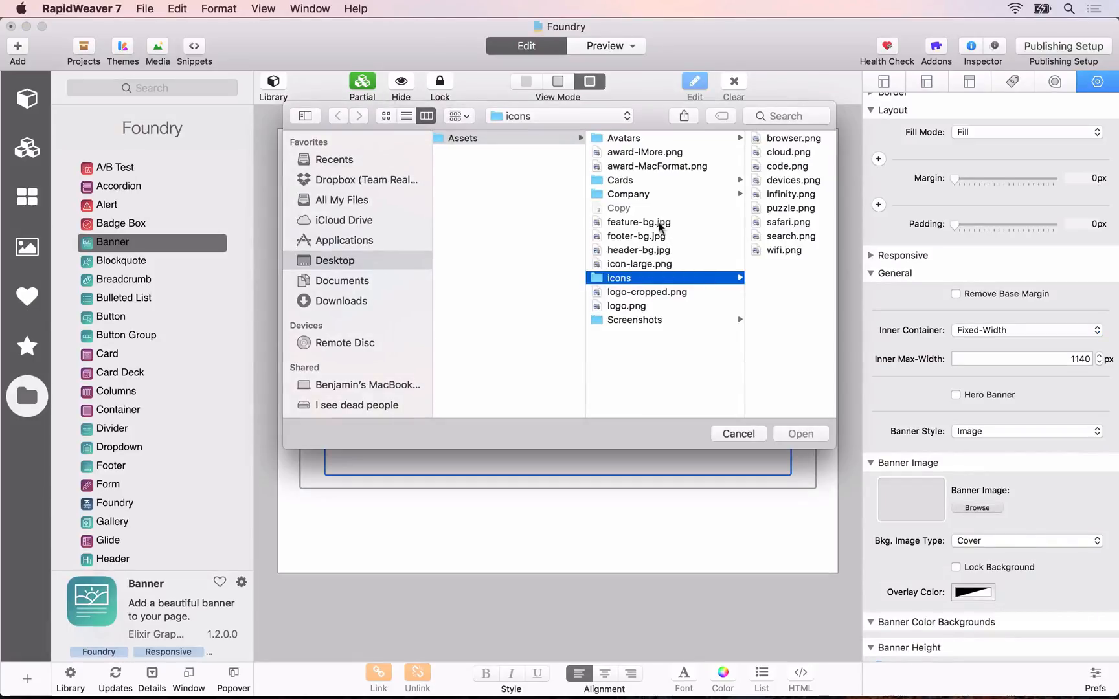
click(660, 225)
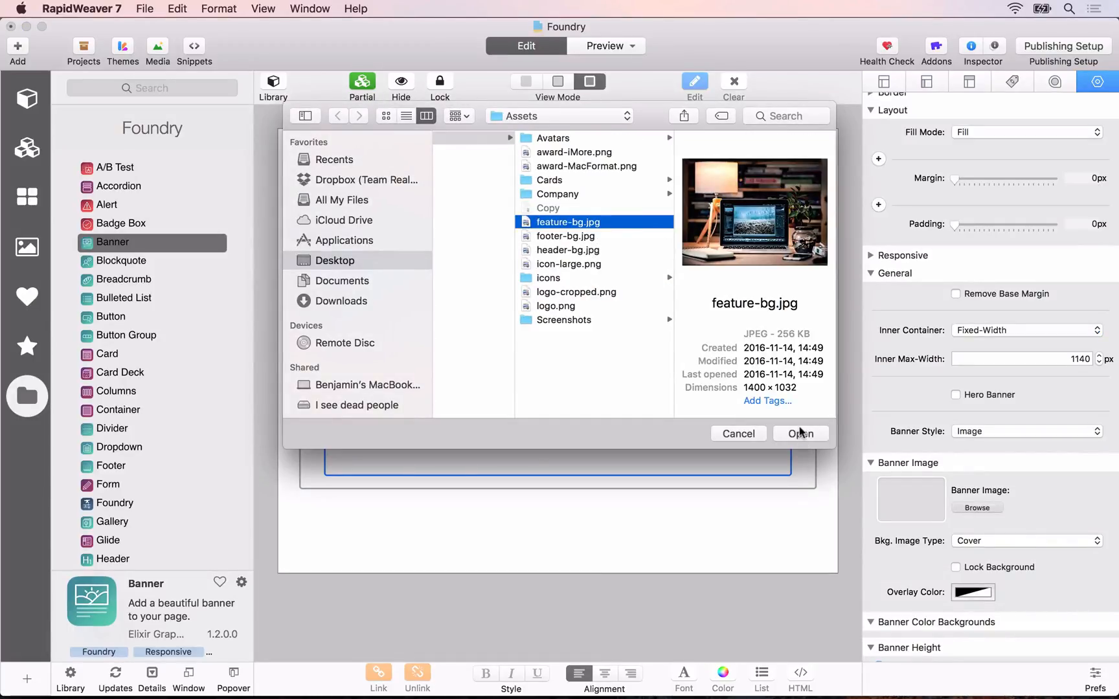
click(800, 432)
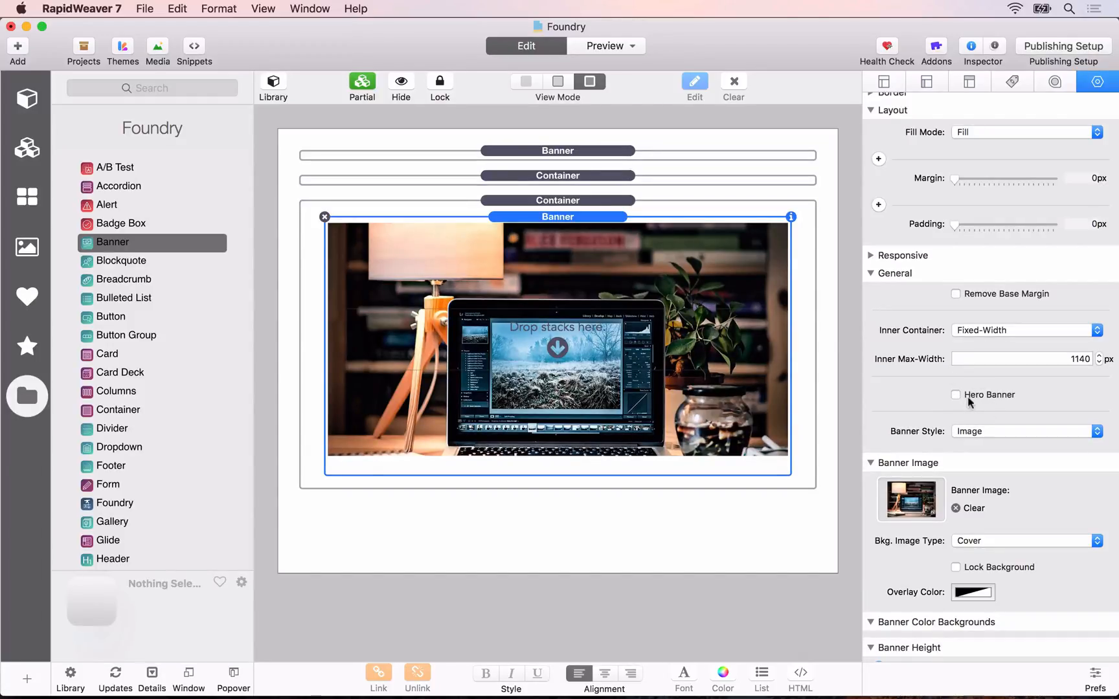
Step: Give the Banner image a black overlay color at 65% opacity and close the color picker
click(974, 593)
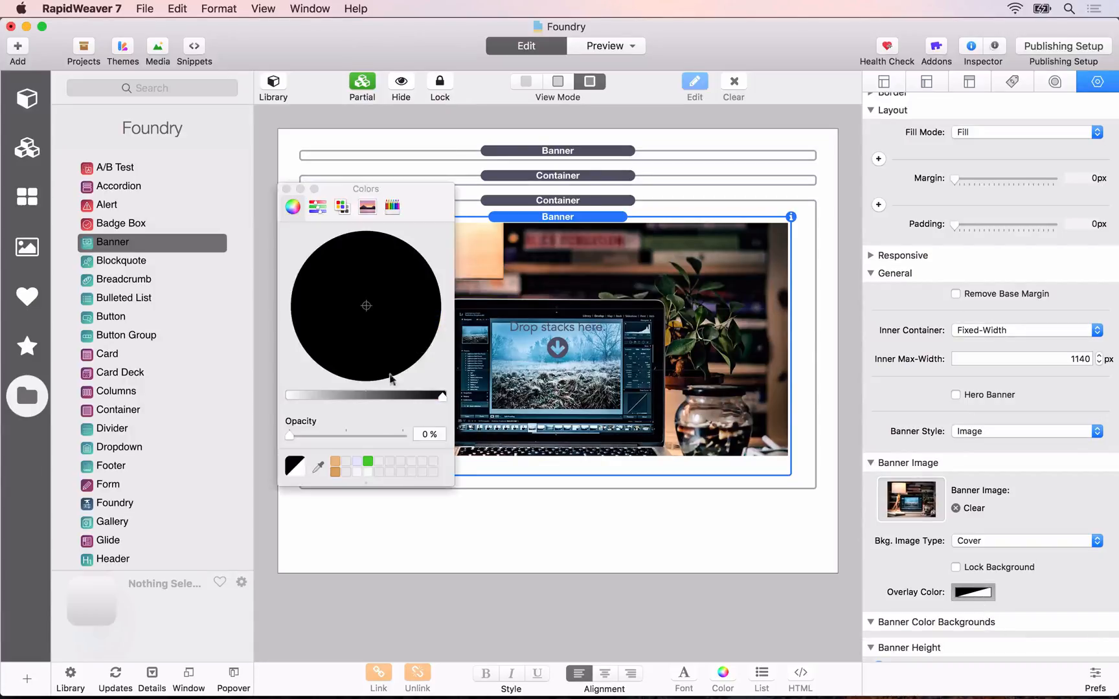
click(424, 434)
text(5)
key(Return)
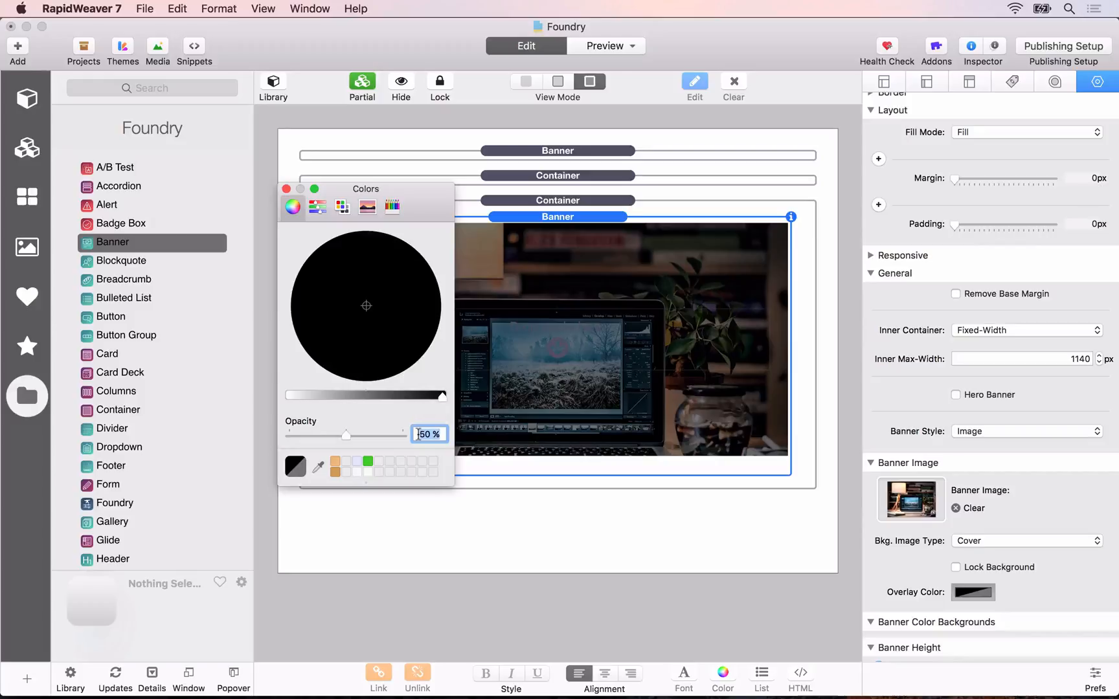
key(Return)
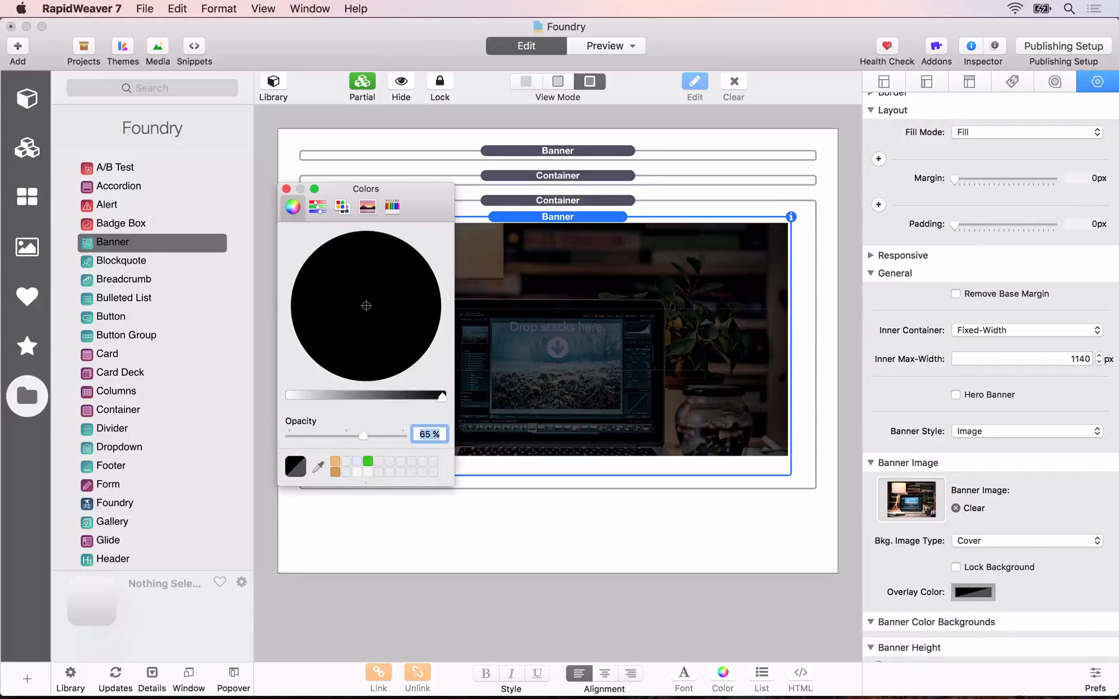
click(286, 188)
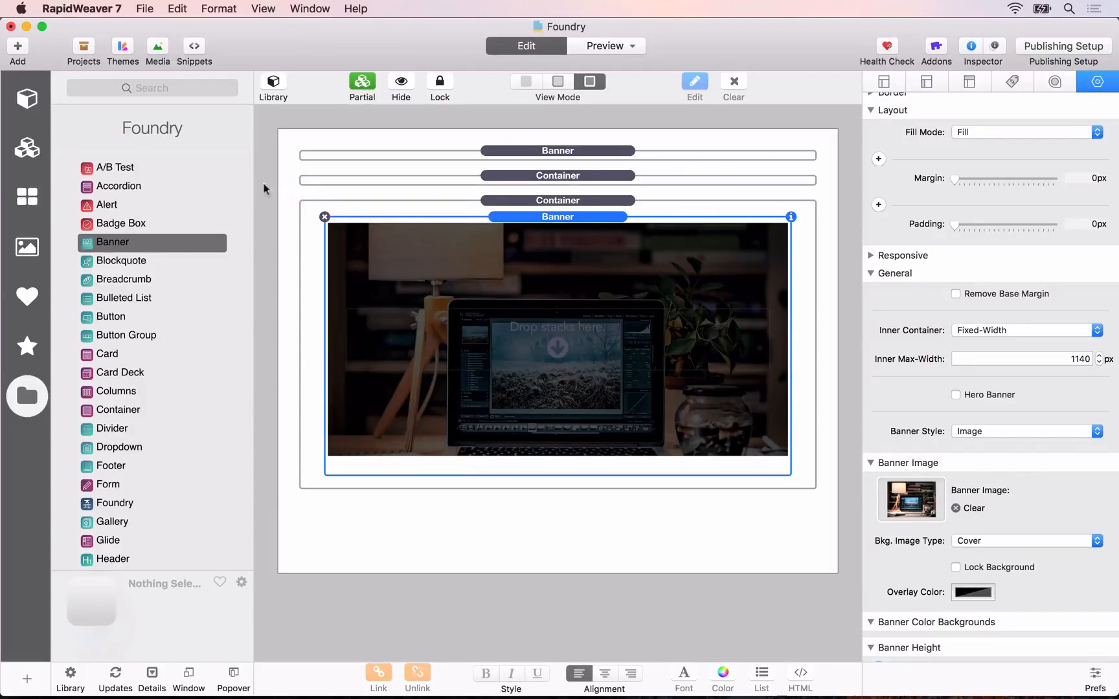
Step: Place a Columns stack inside the Banner, set it to 1 column, and add a Header inside it
drag(111, 392, 524, 332)
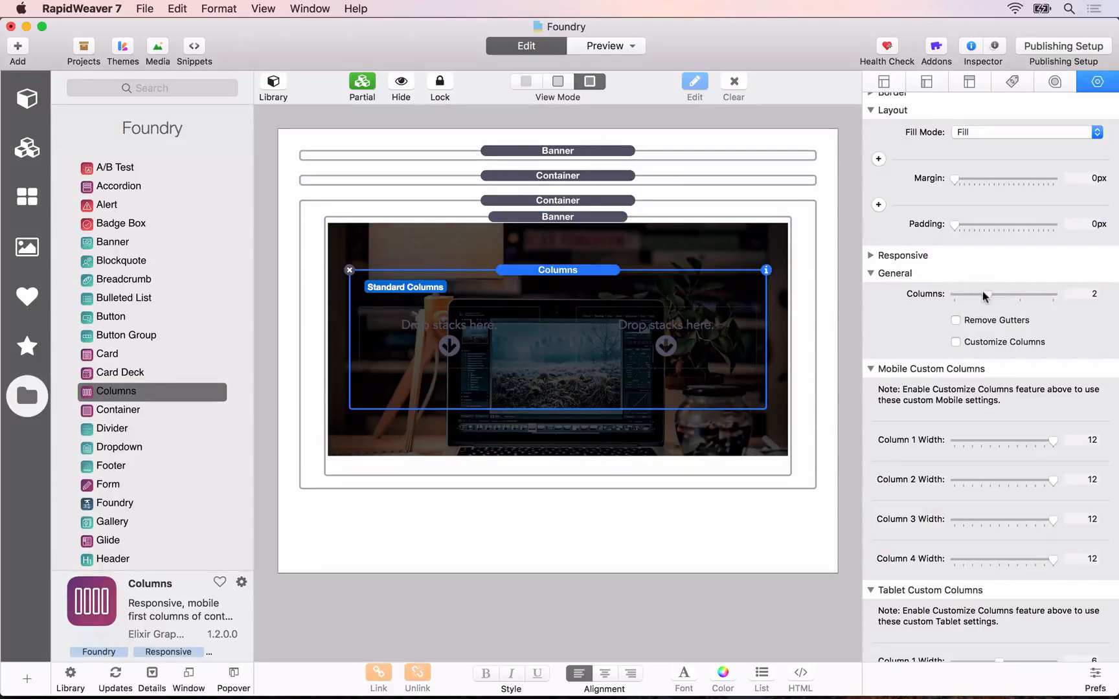
drag(983, 296, 955, 295)
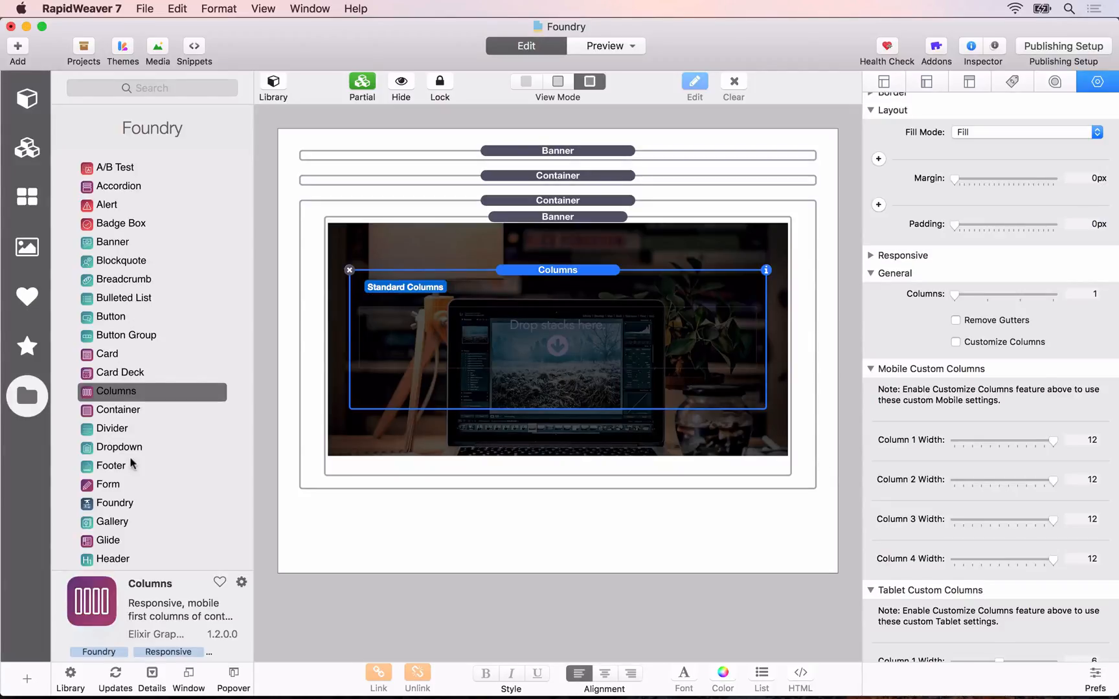
scroll(120, 508, down, 2)
drag(115, 518, 563, 332)
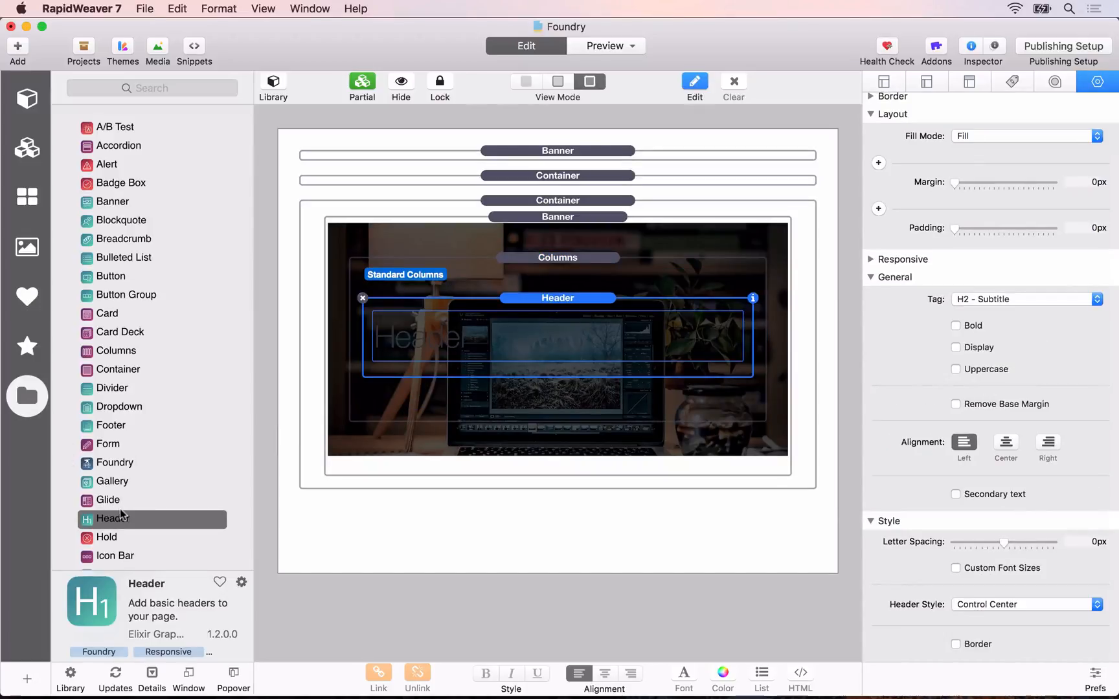
Step: Add a Paragraph and a Button below the Header inside the Columns stack
scroll(120, 513, down, 1)
scroll(121, 514, down, 10)
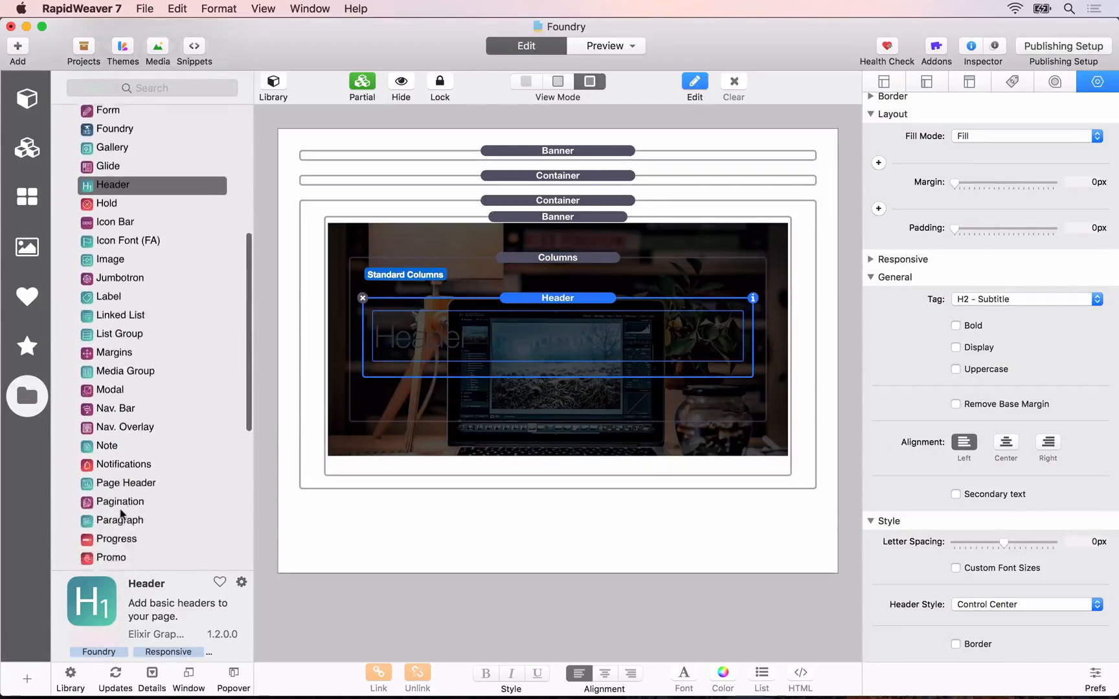
drag(115, 446, 510, 373)
scroll(162, 271, up, 8)
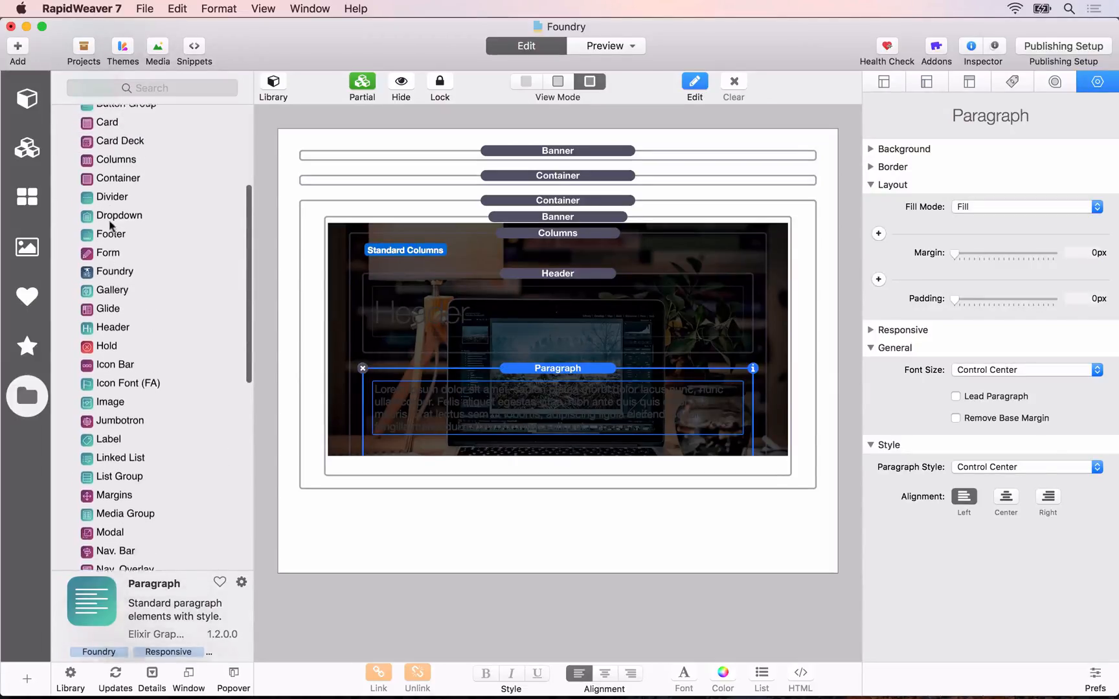
drag(109, 176, 538, 388)
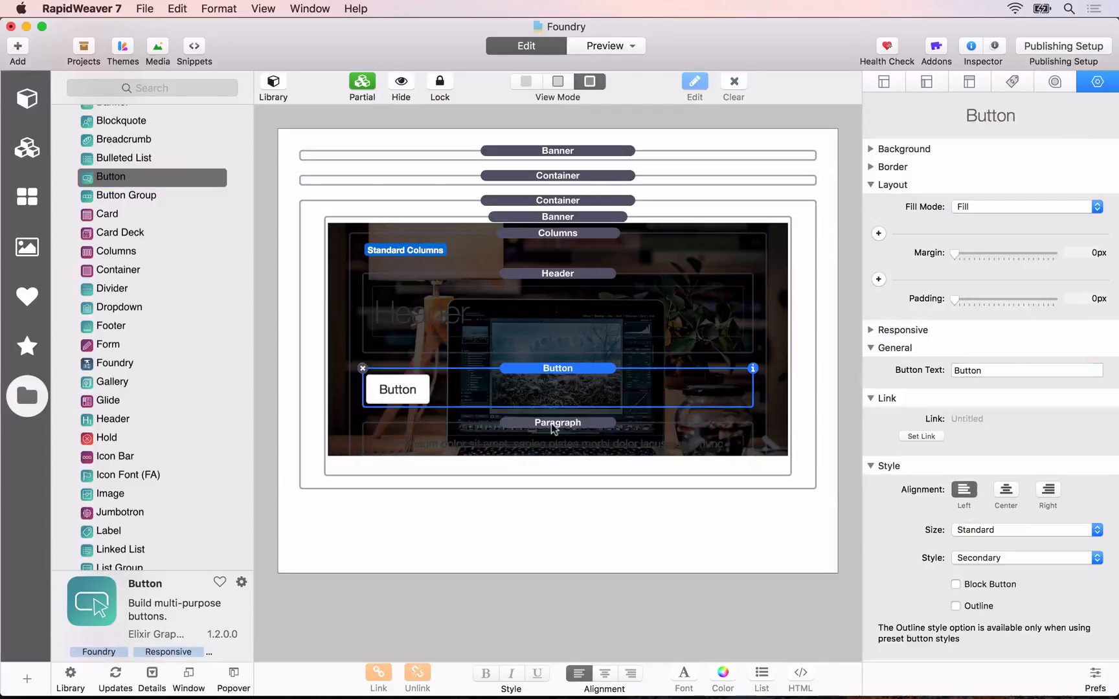
Step: Switch the Banner from custom heights to flexible height mode and move the Button below the Paragraph
click(572, 218)
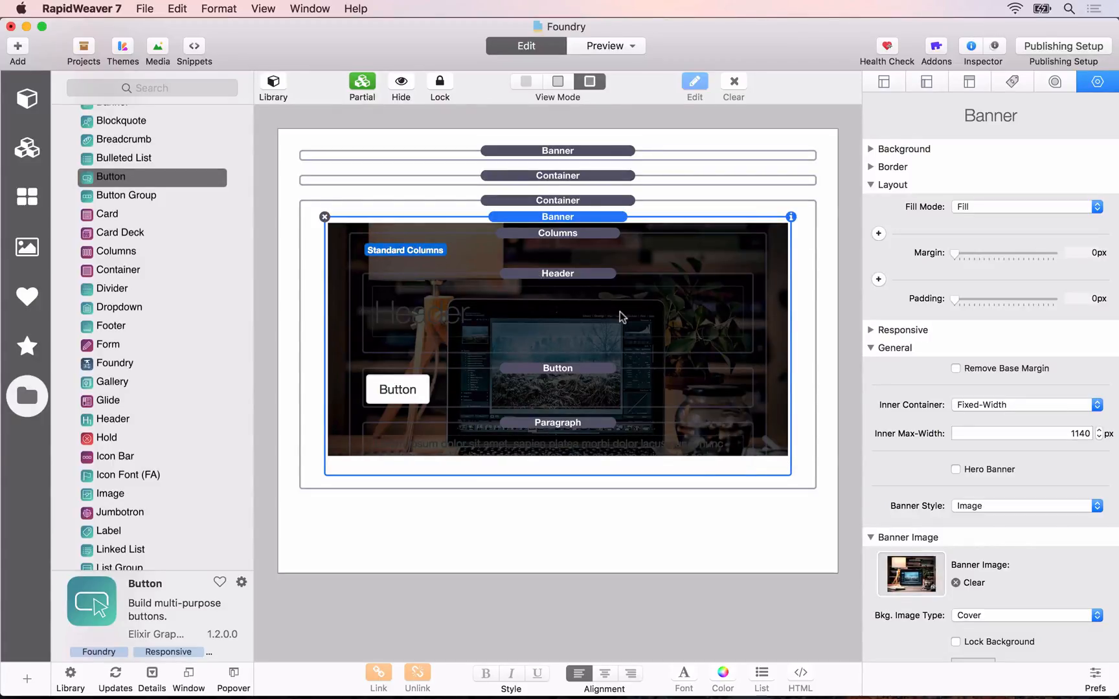
scroll(1099, 407, down, 5)
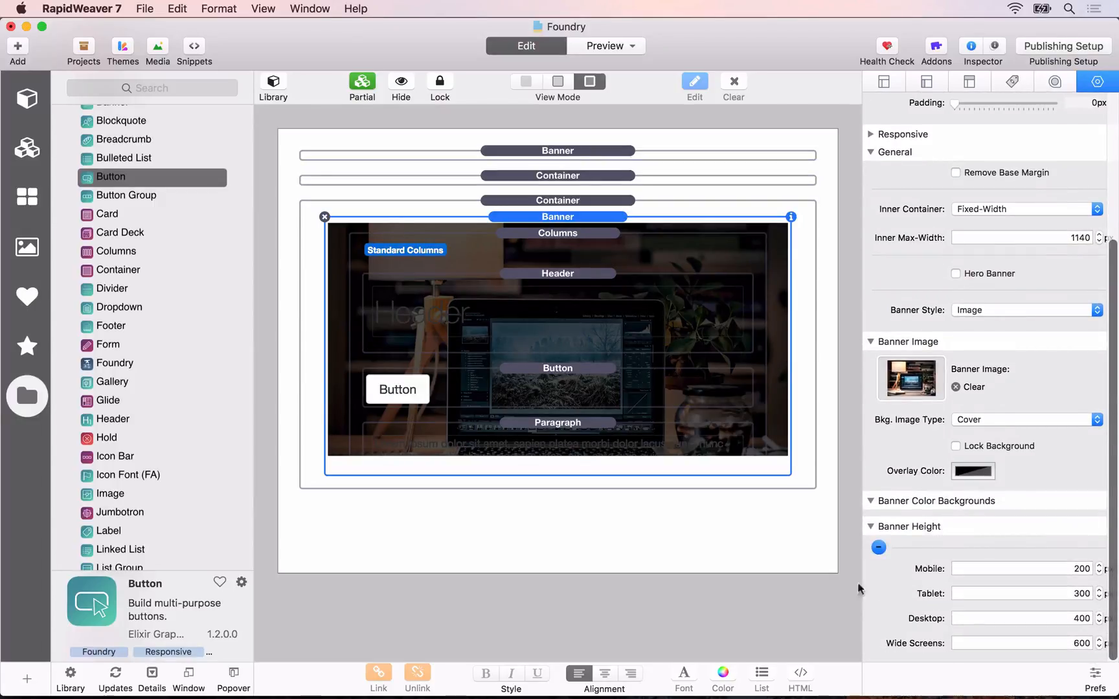
click(879, 549)
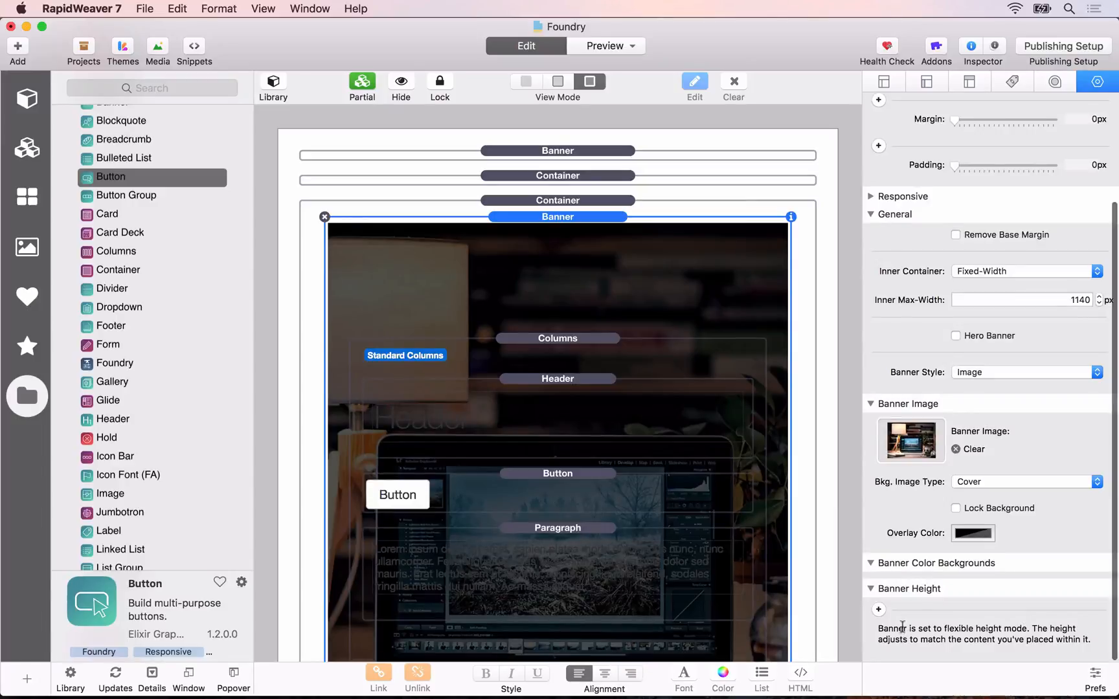
click(879, 609)
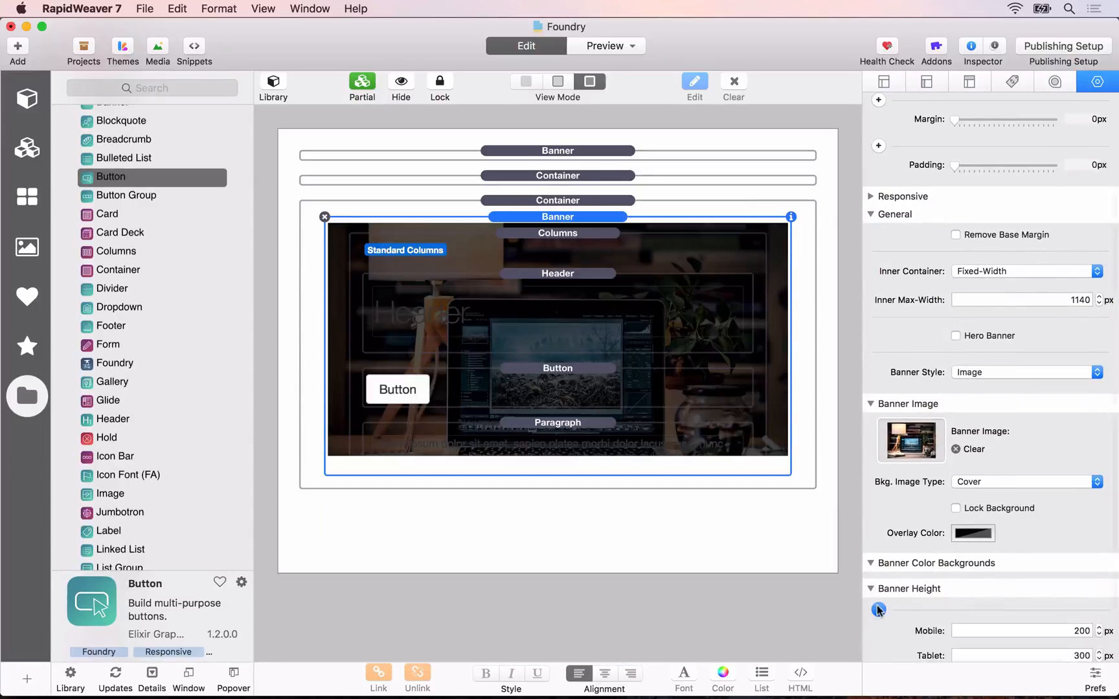
scroll(907, 556, down, 2)
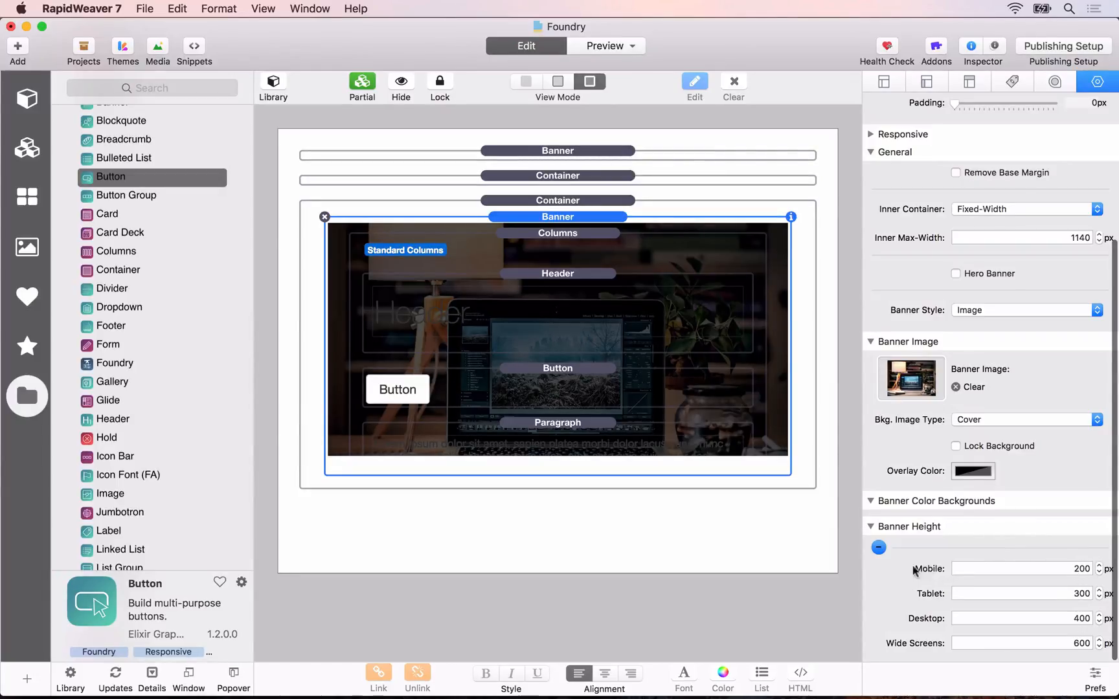
click(879, 548)
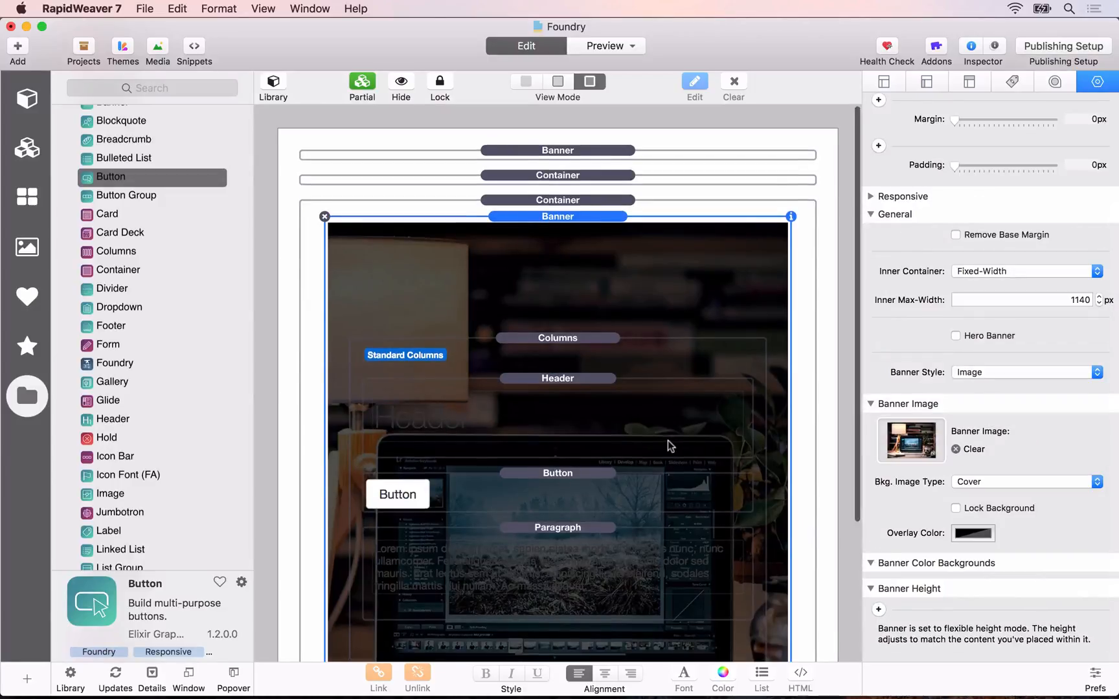
scroll(670, 446, down, 5)
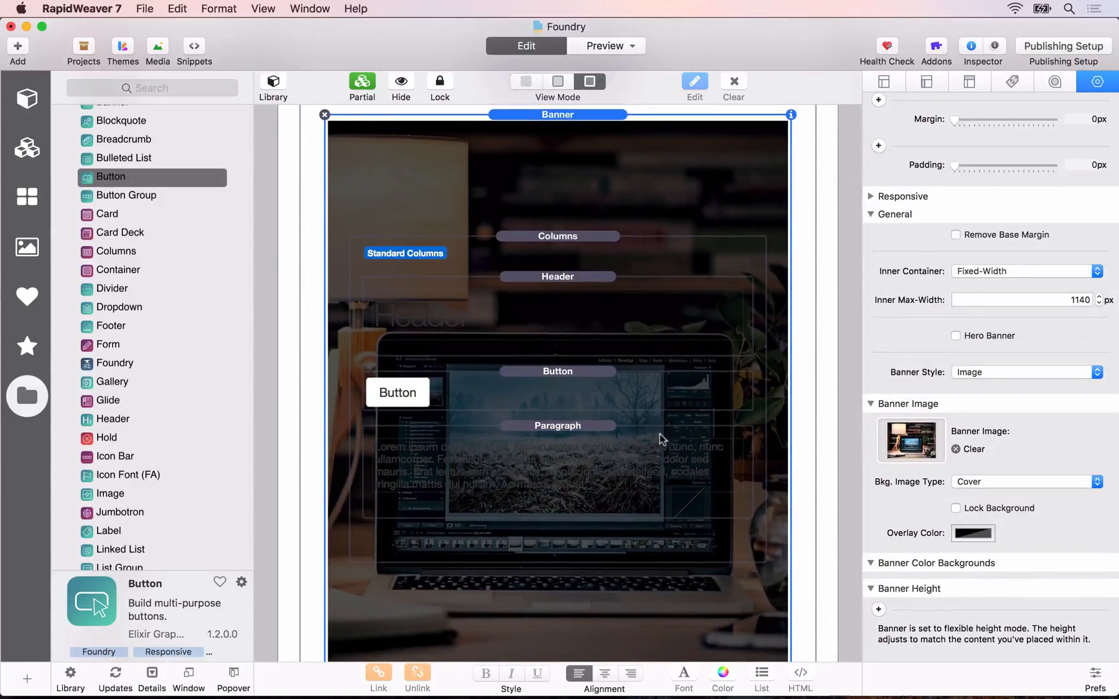
mouse_move(398, 392)
mouse_down()
mouse_move(556, 526)
mouse_move(547, 517)
mouse_up()
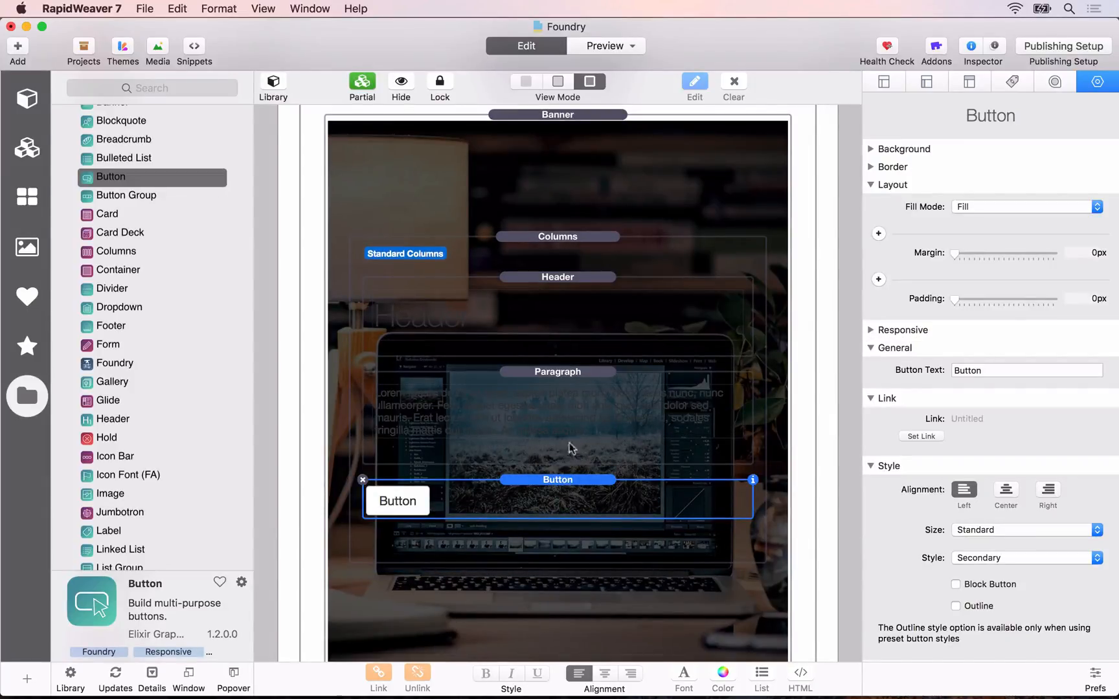
Step: Center-align the Banner's Header and keep its tag at H2 - Subtitle
click(554, 285)
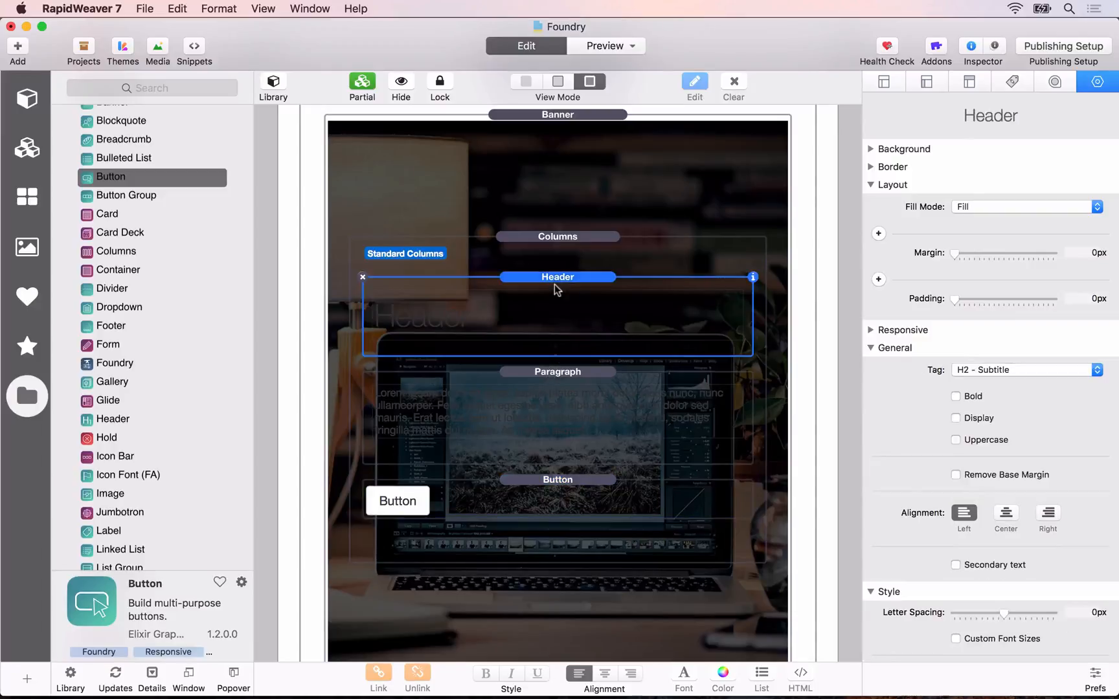
click(1008, 515)
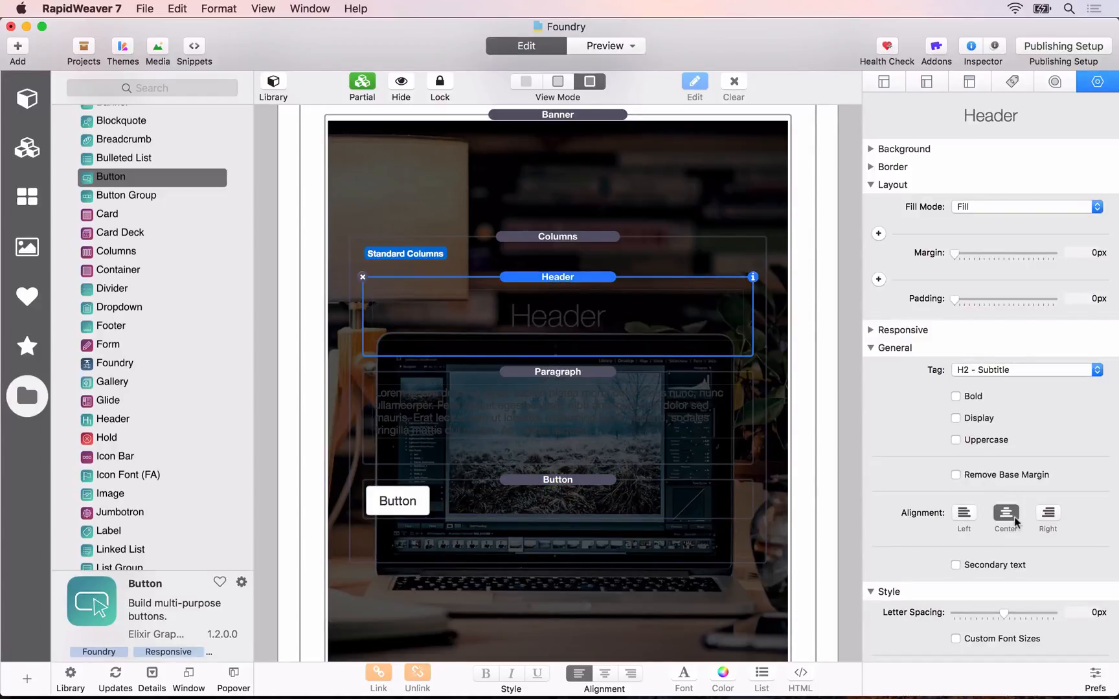
click(966, 368)
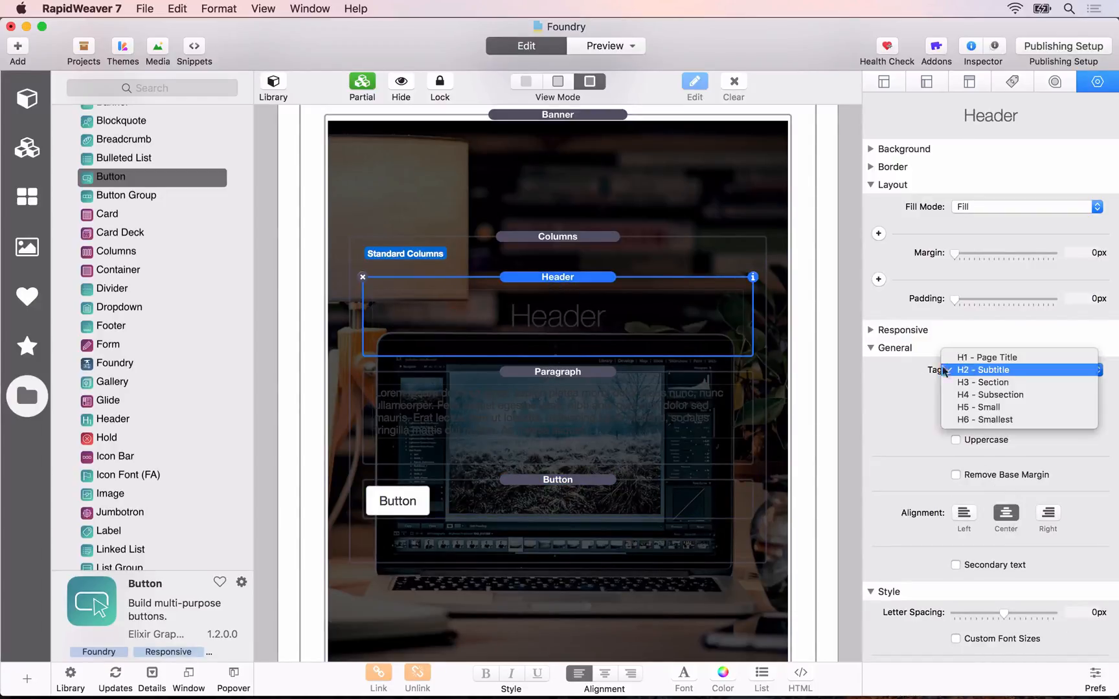
click(977, 371)
Step: Set the Header's style to Color Picker and make its header color white
scroll(952, 512, down, 3)
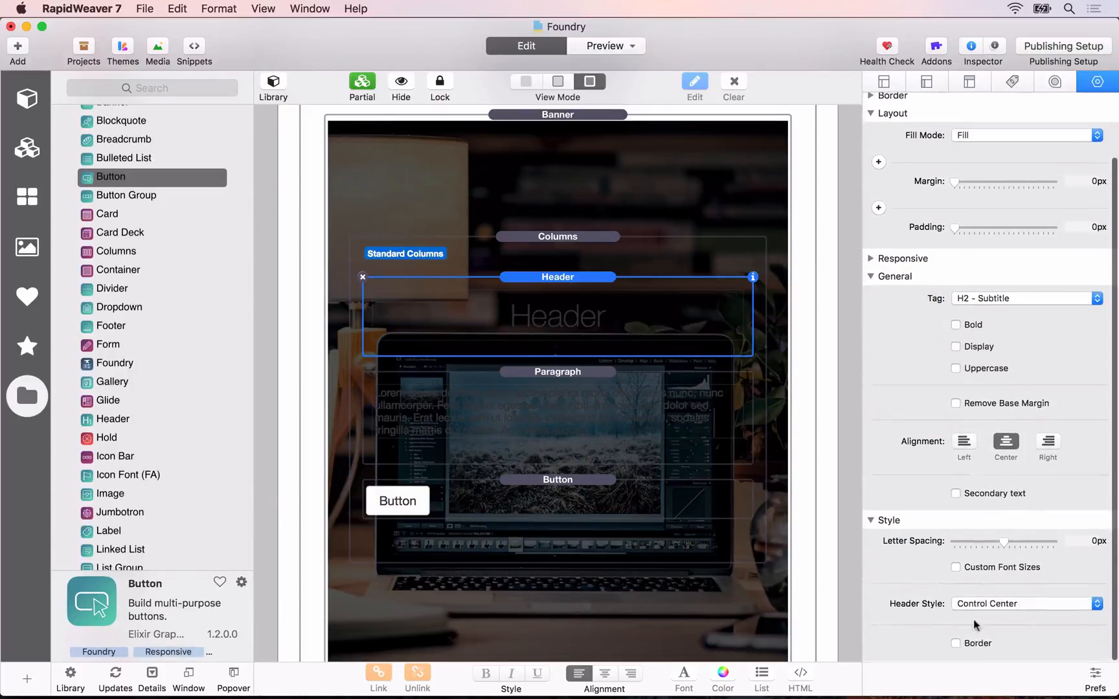
click(991, 605)
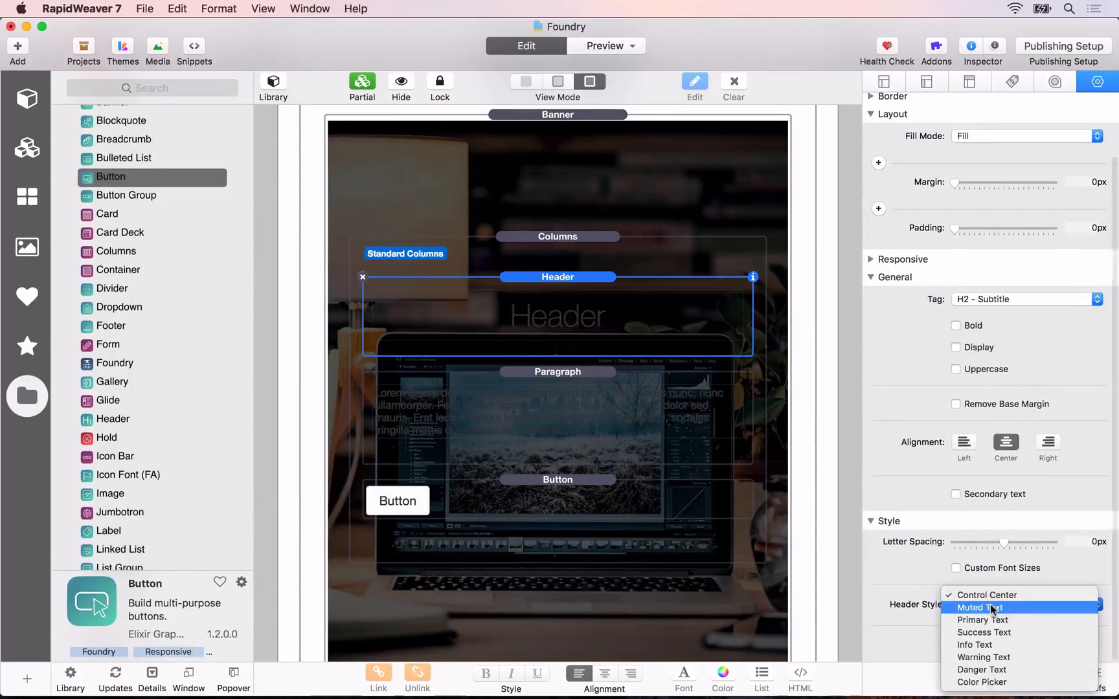
click(982, 682)
scroll(975, 605, down, 2)
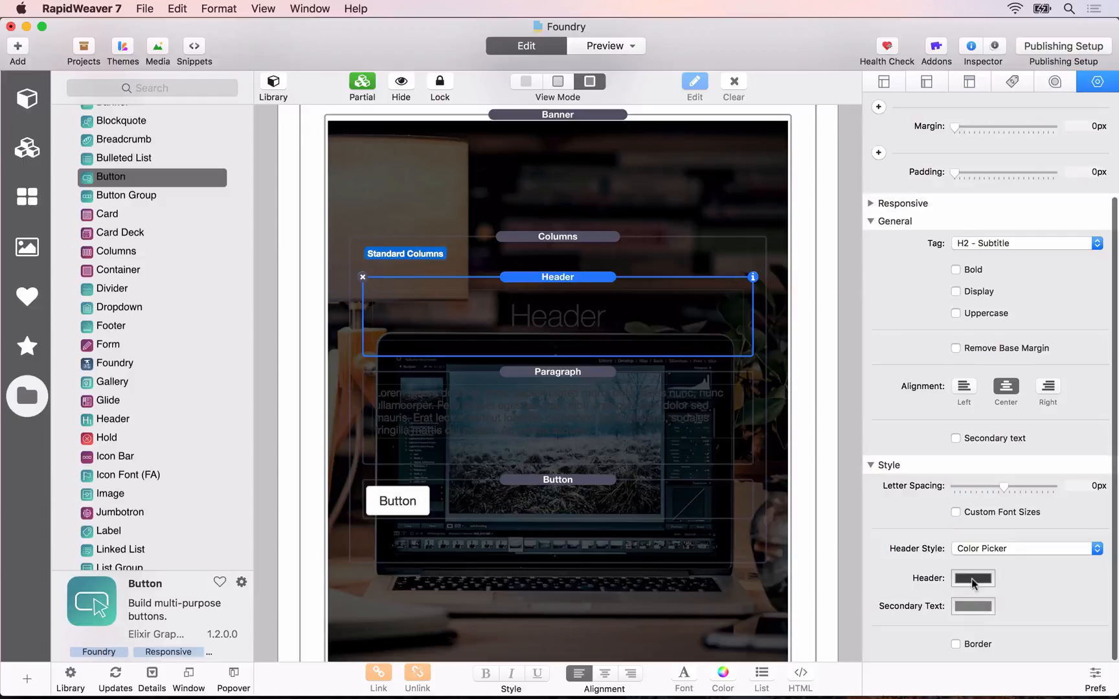
click(973, 578)
click(298, 395)
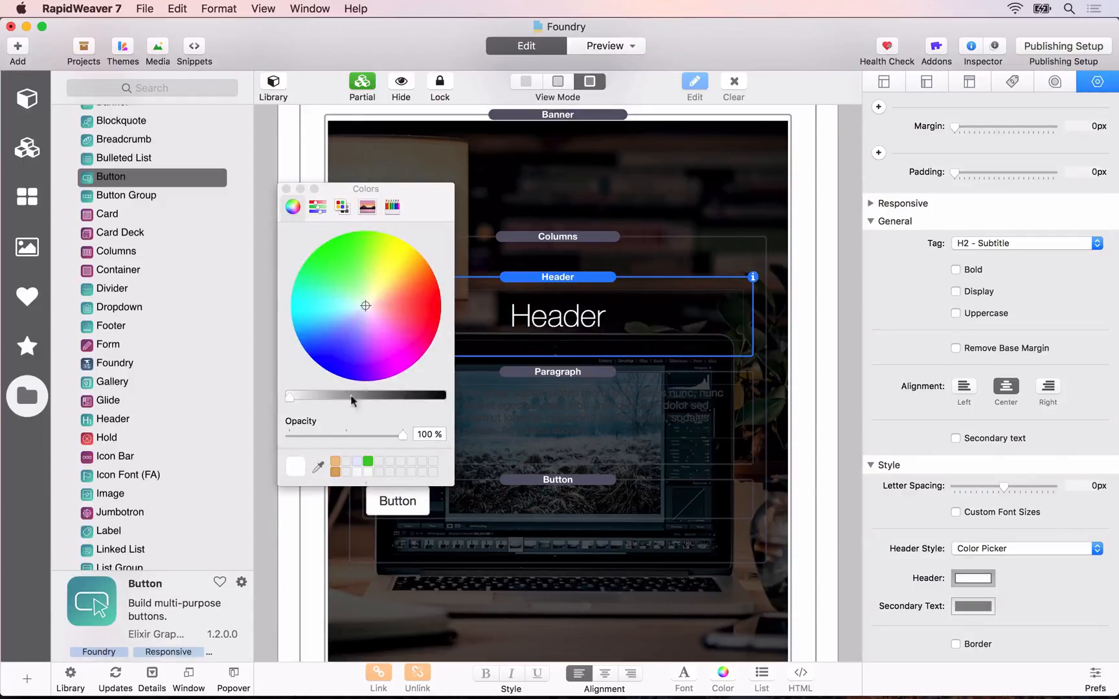
Step: Center-align the Paragraph, set its style to Color Pickers with white text, and close the color picker
click(594, 375)
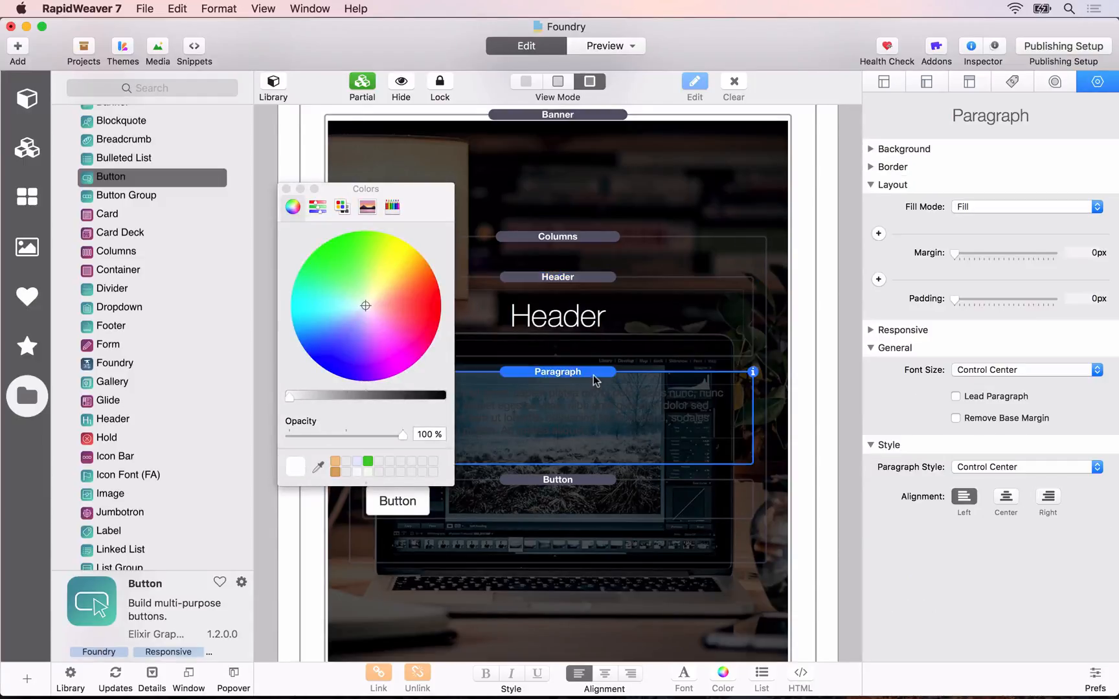
click(1006, 497)
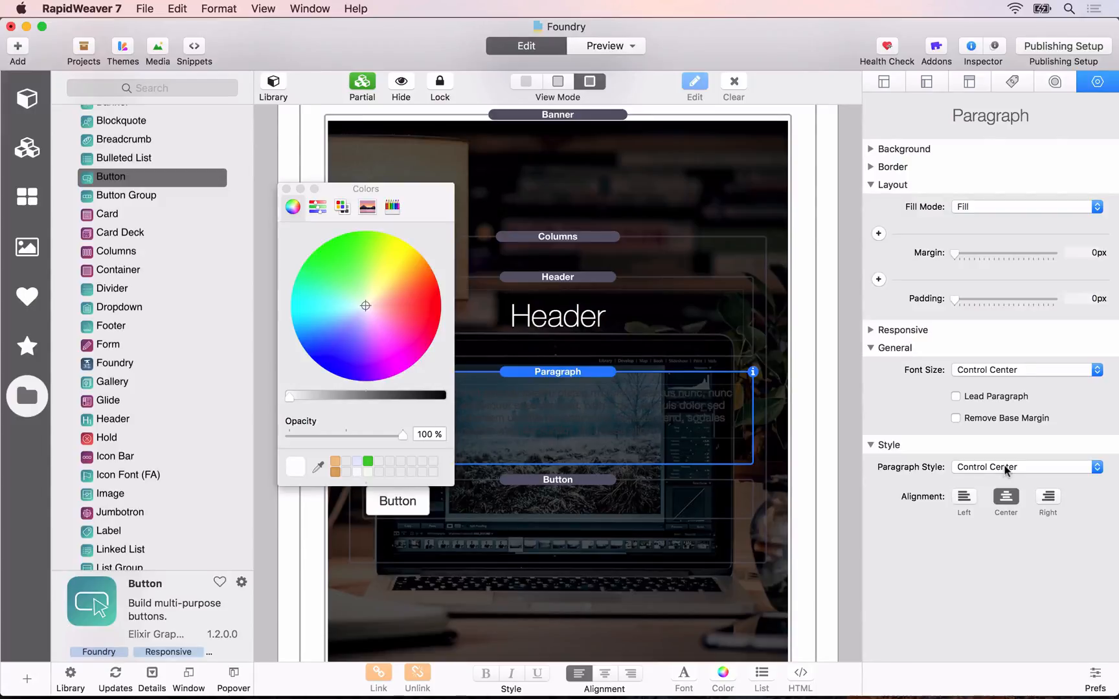
click(1006, 471)
click(997, 554)
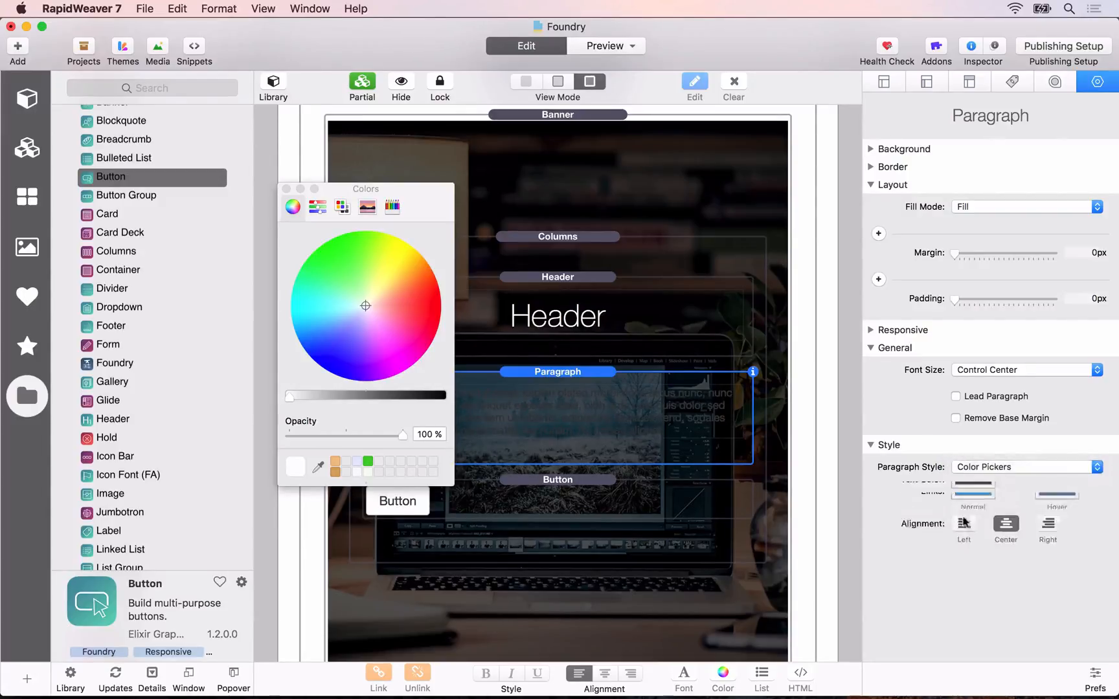
click(962, 497)
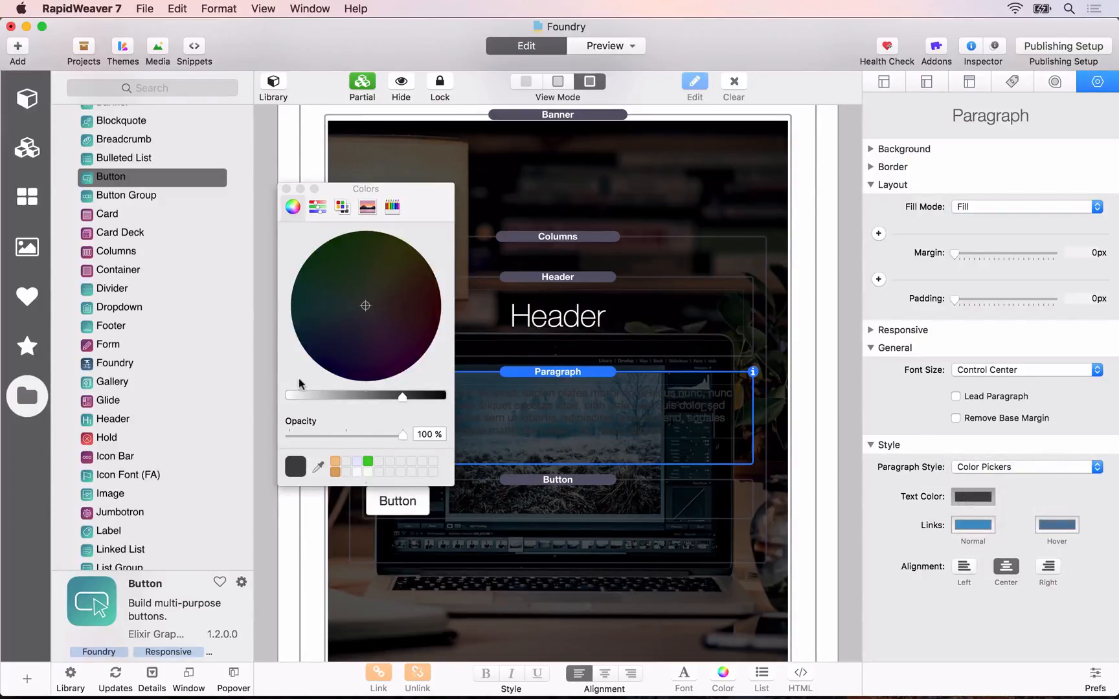
click(290, 396)
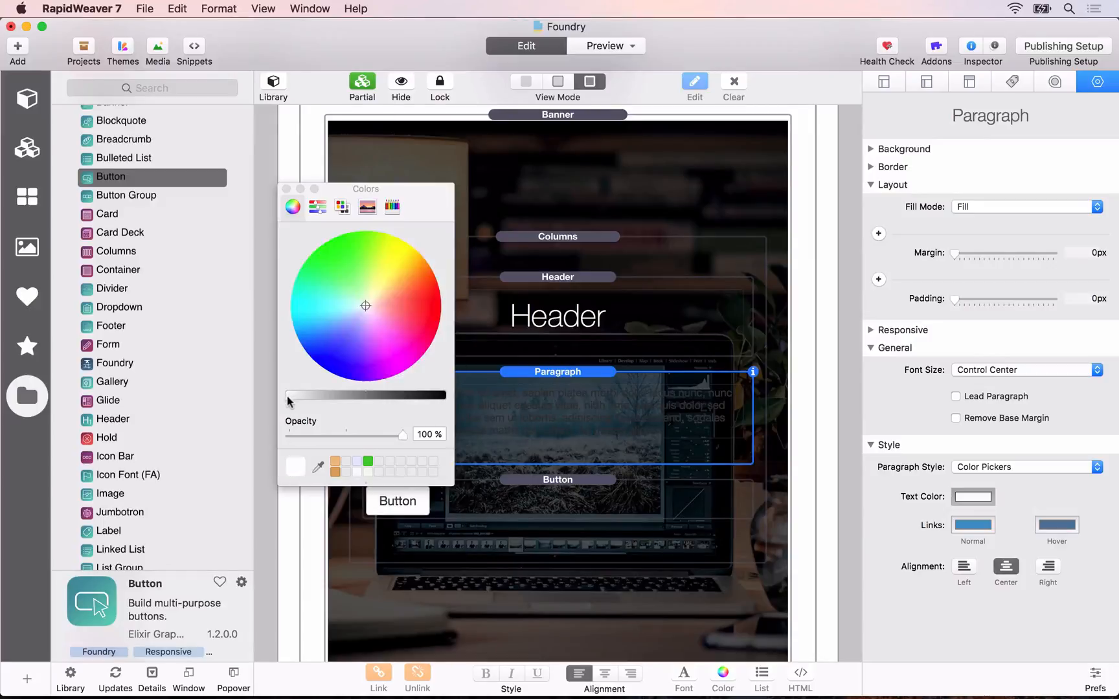
click(285, 188)
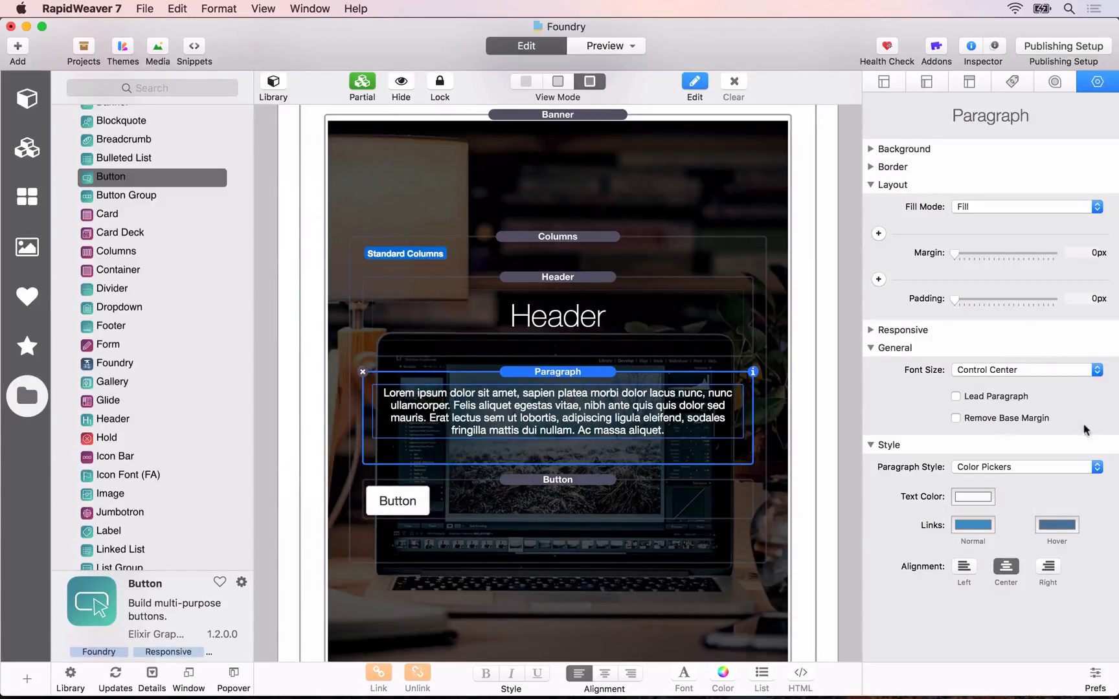
Step: Make the Banner's Paragraph a lead paragraph and shorten its text to end after "dolor sed mauris."
click(977, 400)
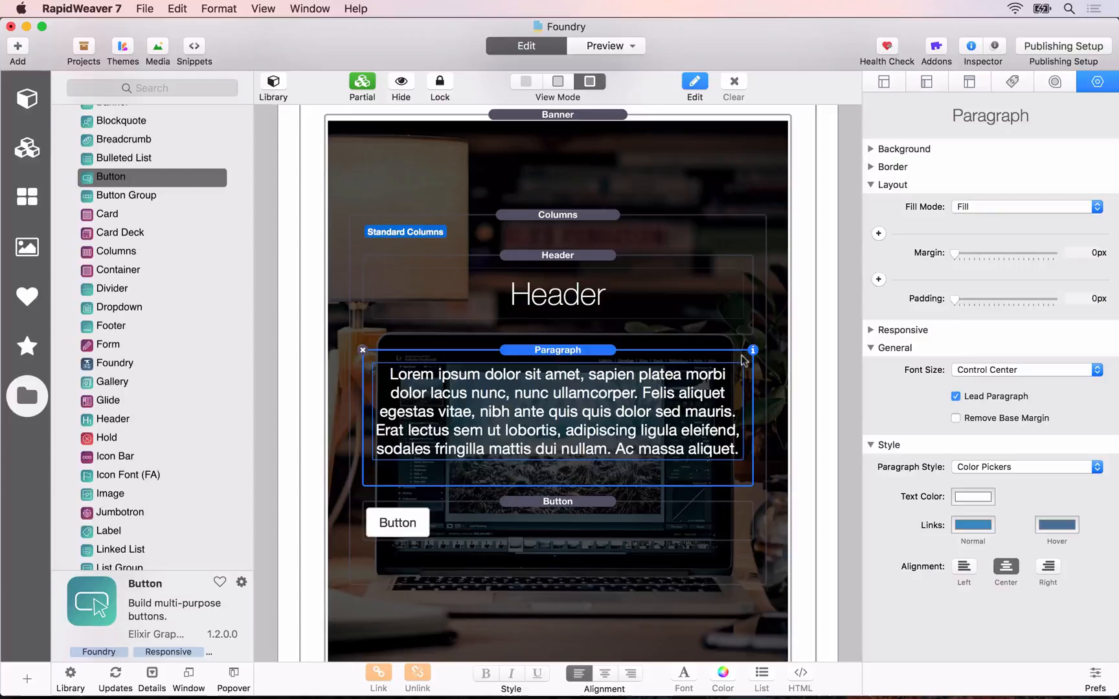
double_click(548, 419)
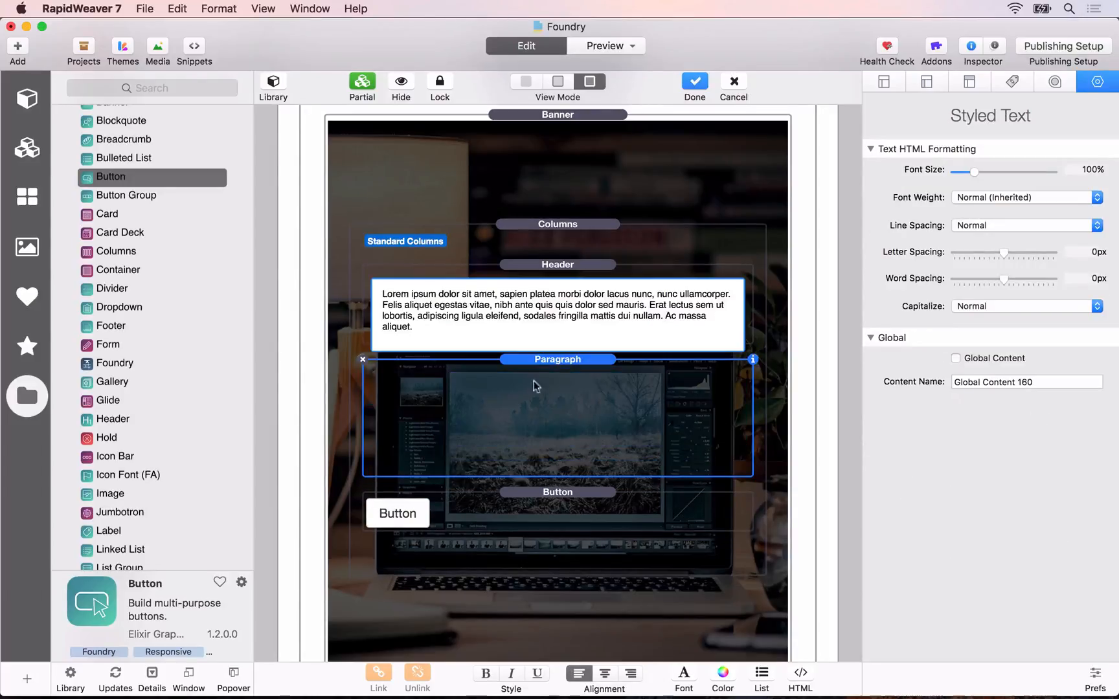
drag(597, 325, 651, 305)
key(BackSpace)
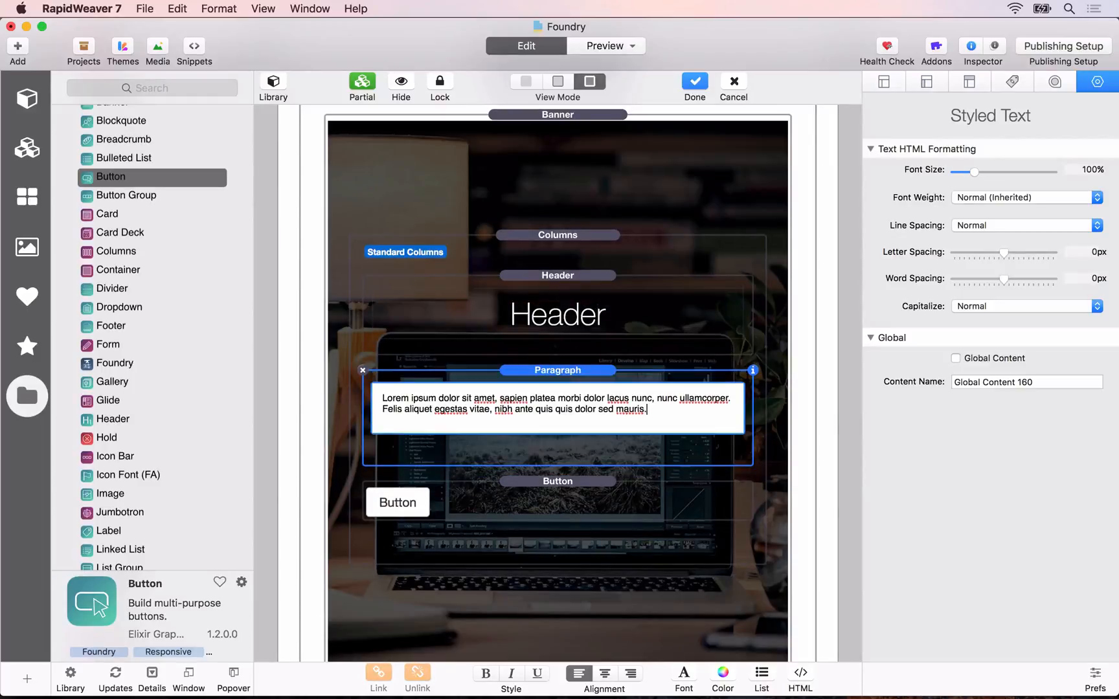
click(453, 347)
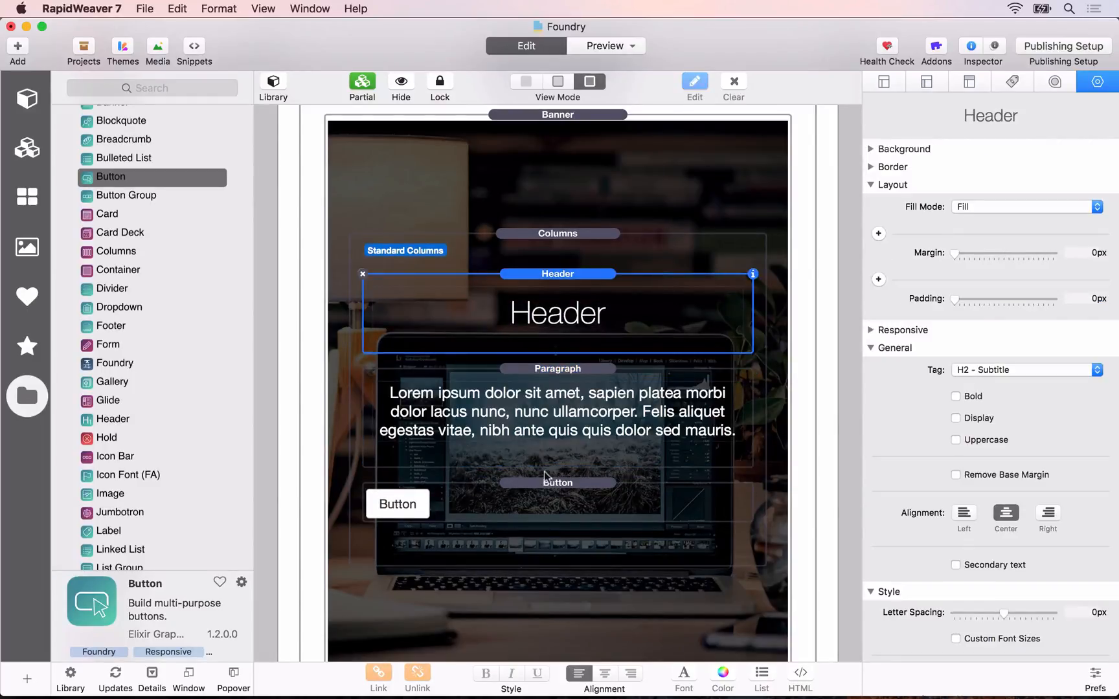
Step: Center-align the Button below the Paragraph and set its size to Large
click(545, 504)
click(1006, 491)
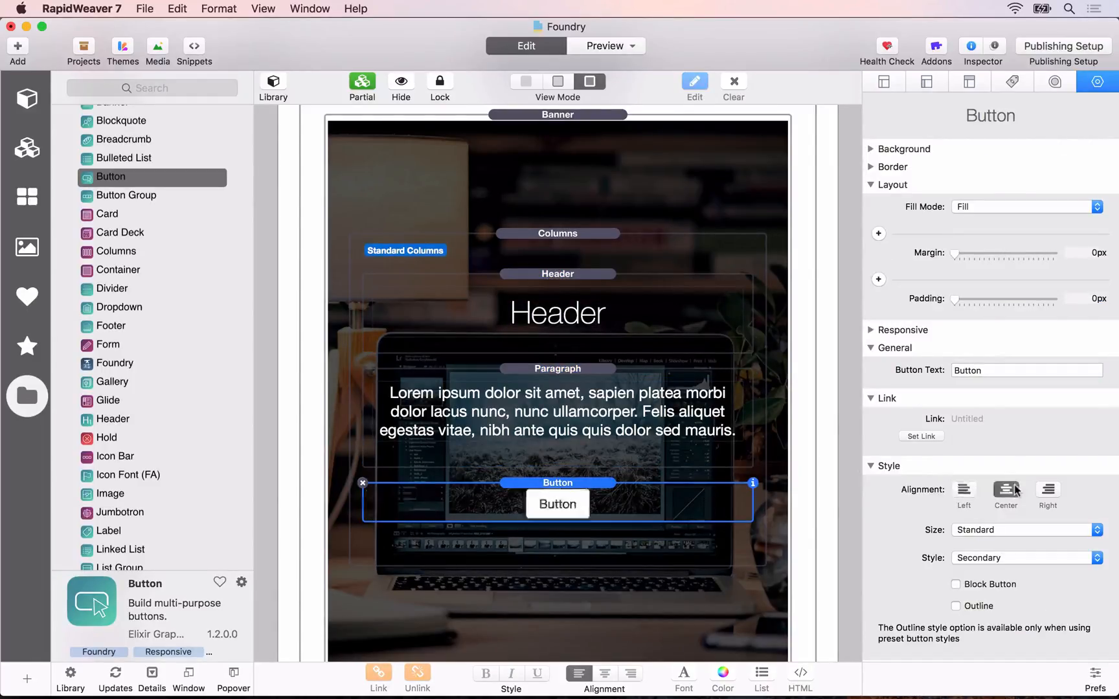
click(1005, 533)
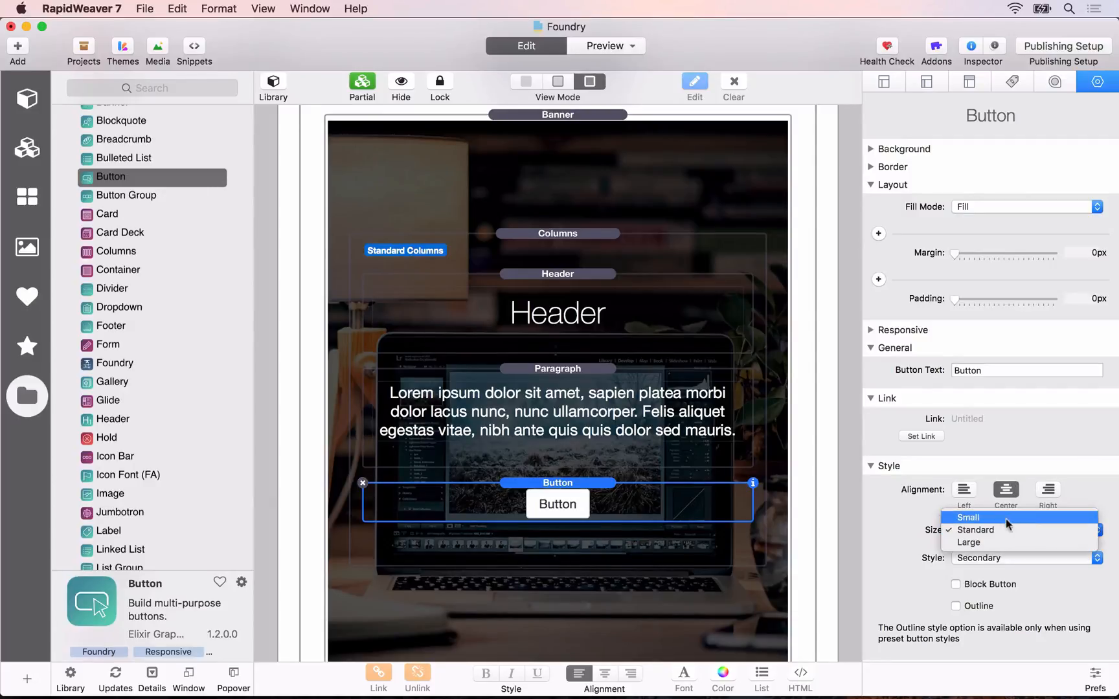
click(1005, 541)
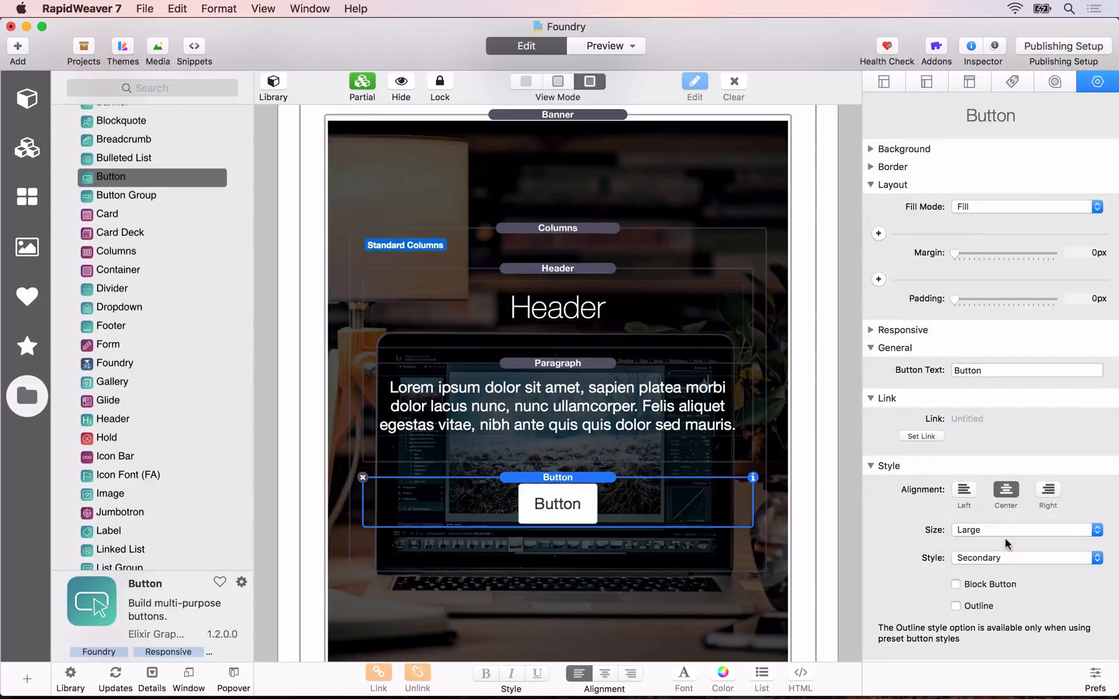
Step: Try the Info. style on the Button, then settle on the Warning style
click(1005, 557)
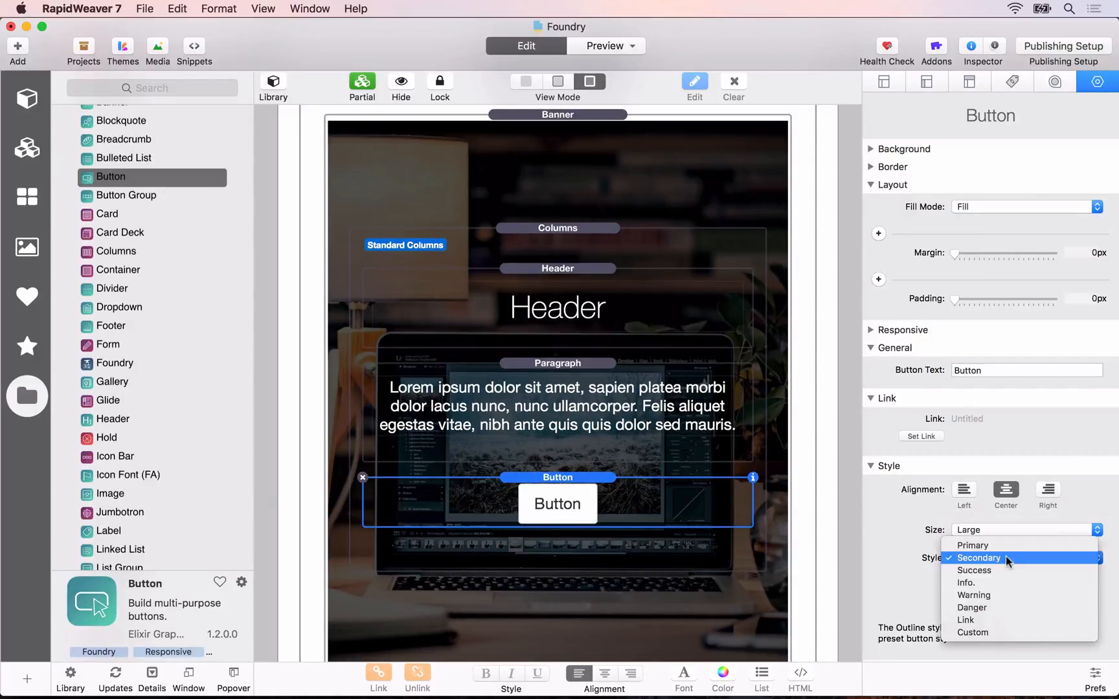
click(981, 585)
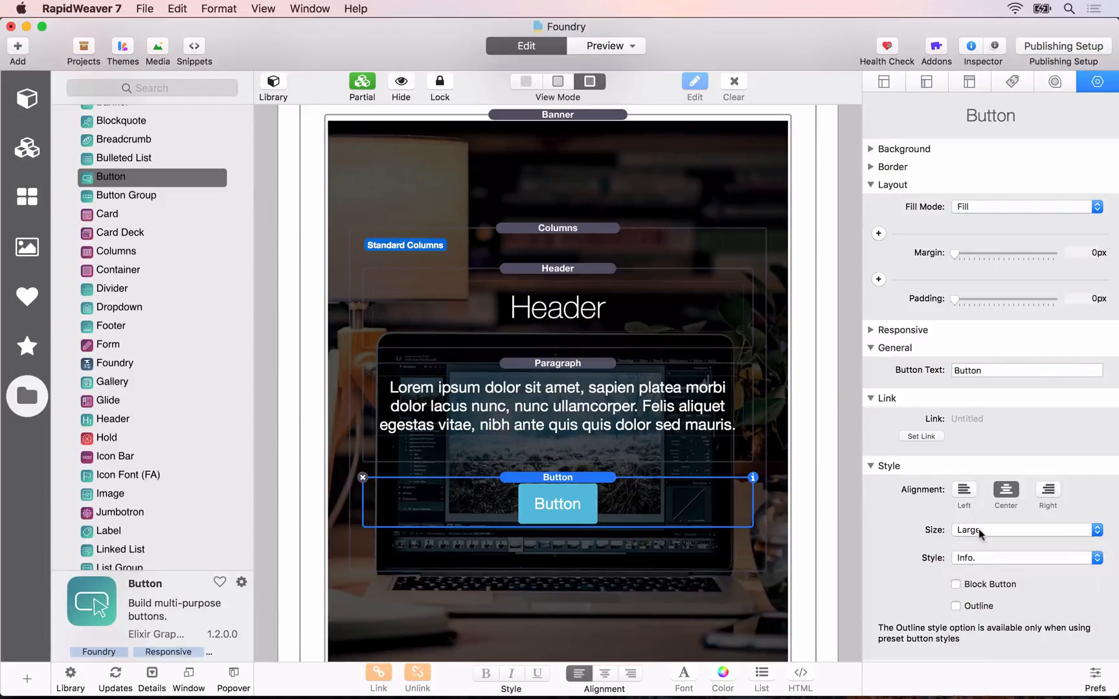
click(985, 558)
click(991, 570)
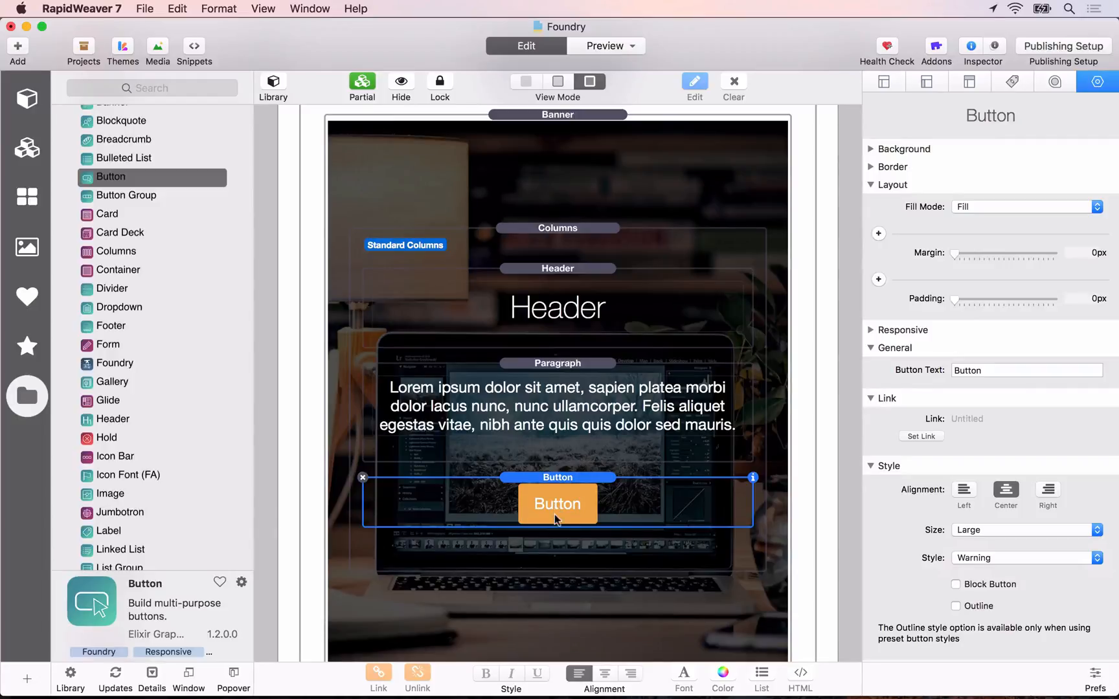
Step: Change the Button's text to "Purchase Something Today"
double_click(971, 370)
text(Purchase Som)
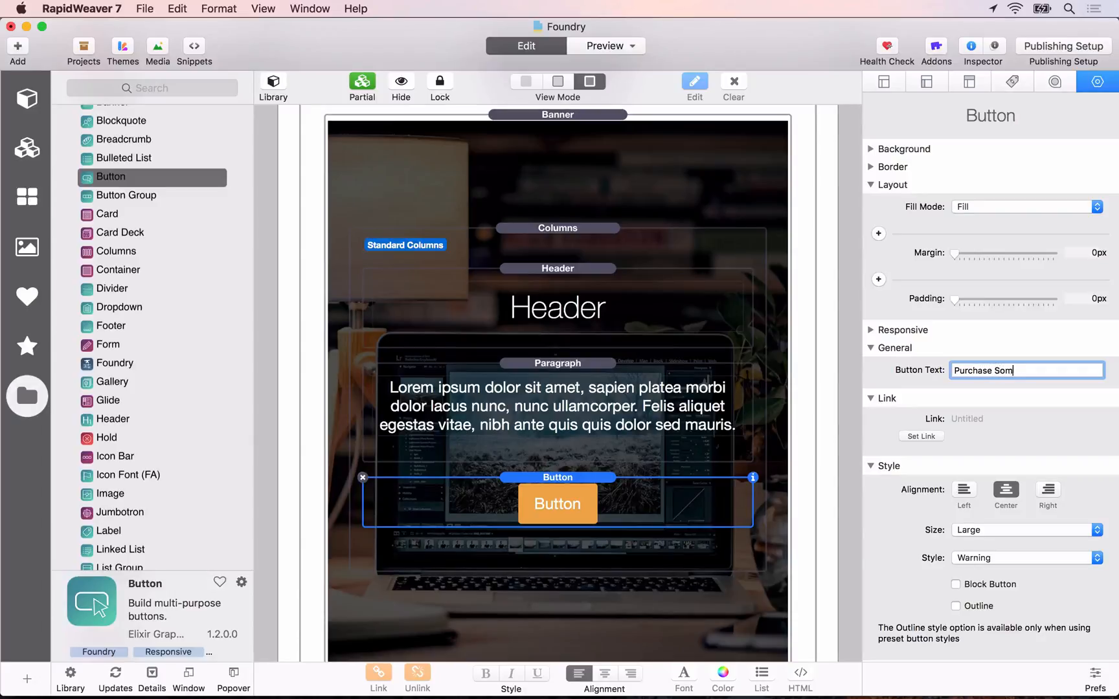
text(ething Today)
key(Return)
Step: Replace the text of the Banner's Header with "An Exciting Thing Is Here!" and finish editing it
scroll(622, 421, down, 2)
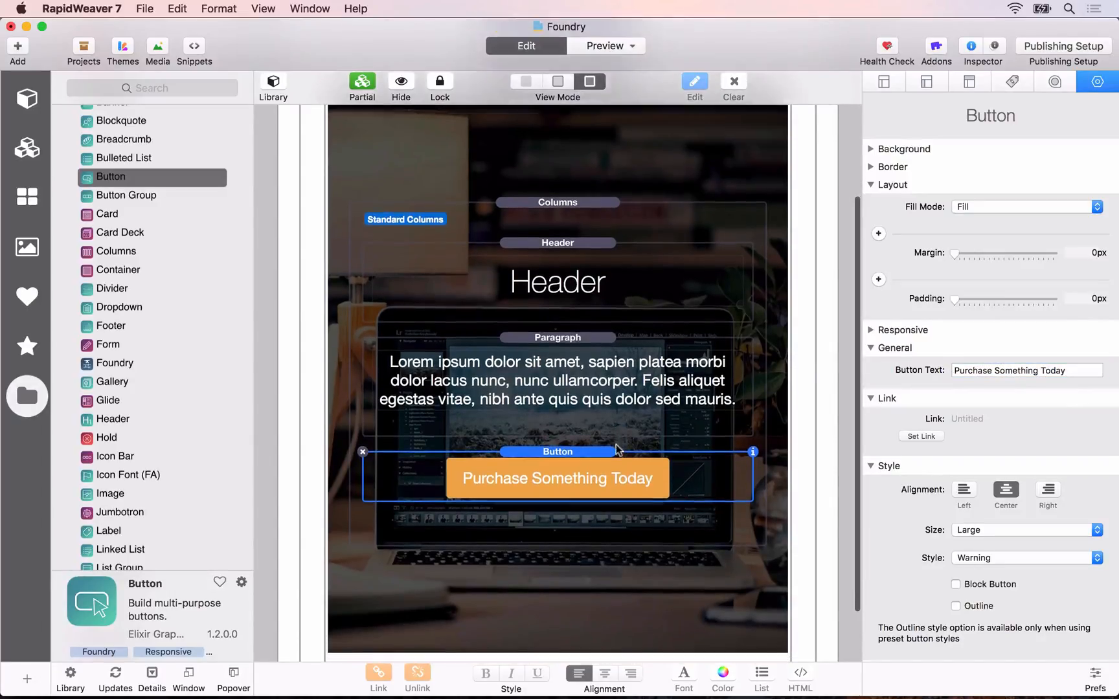
click(586, 282)
double_click(585, 284)
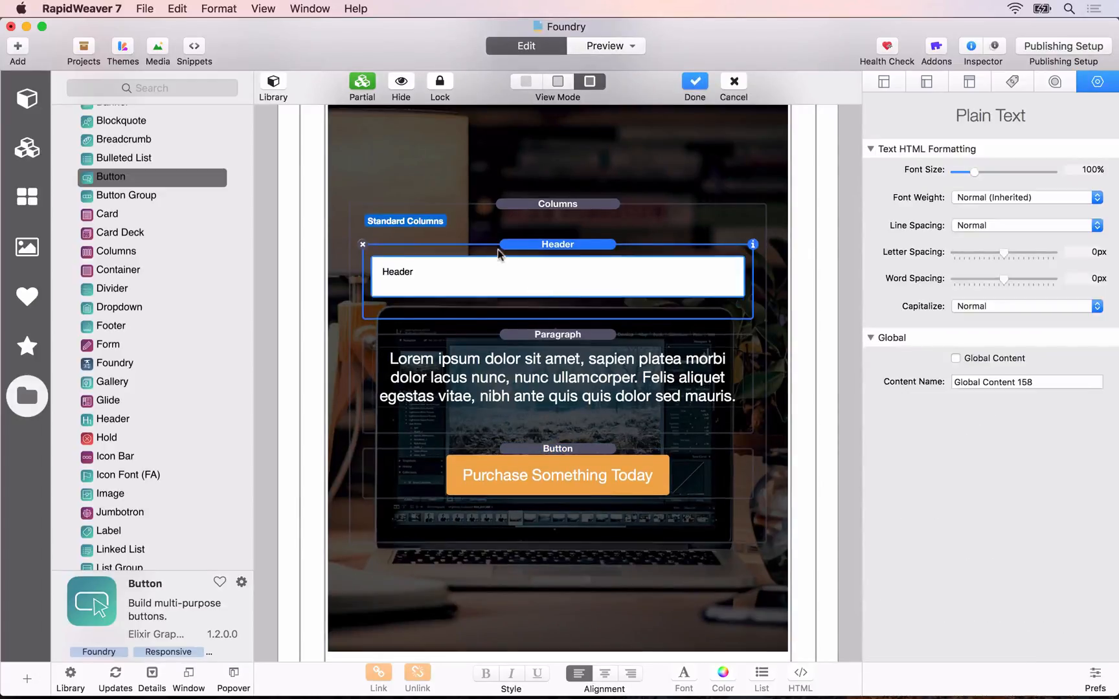
key(super+a)
text(An Exciting Thing Is Here!)
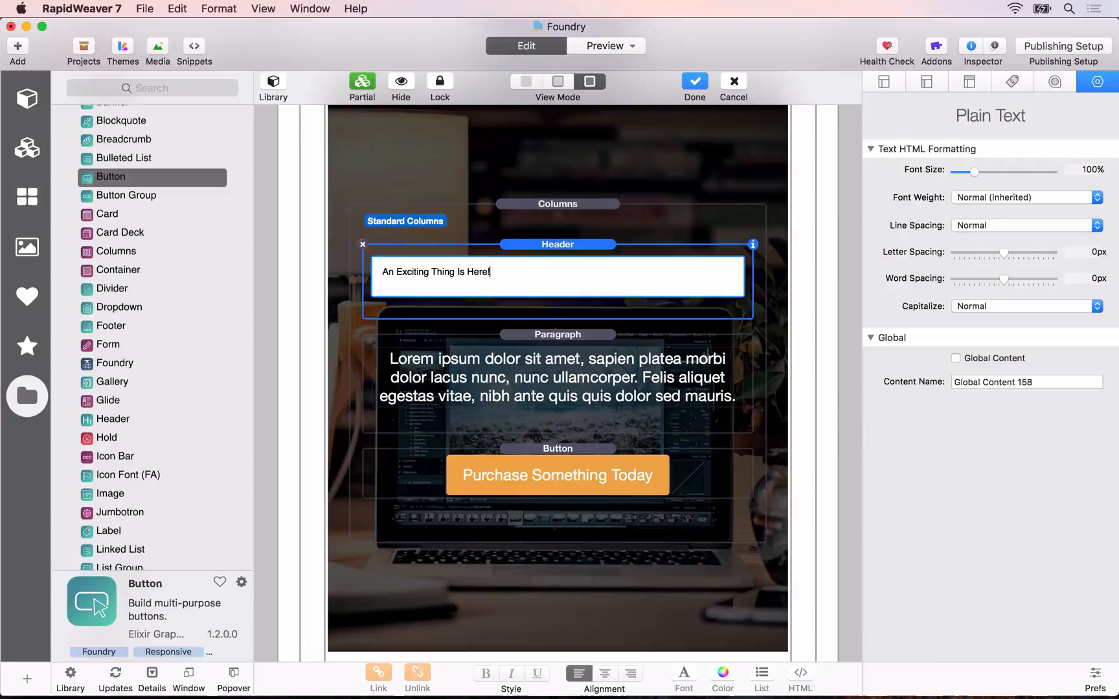
click(409, 379)
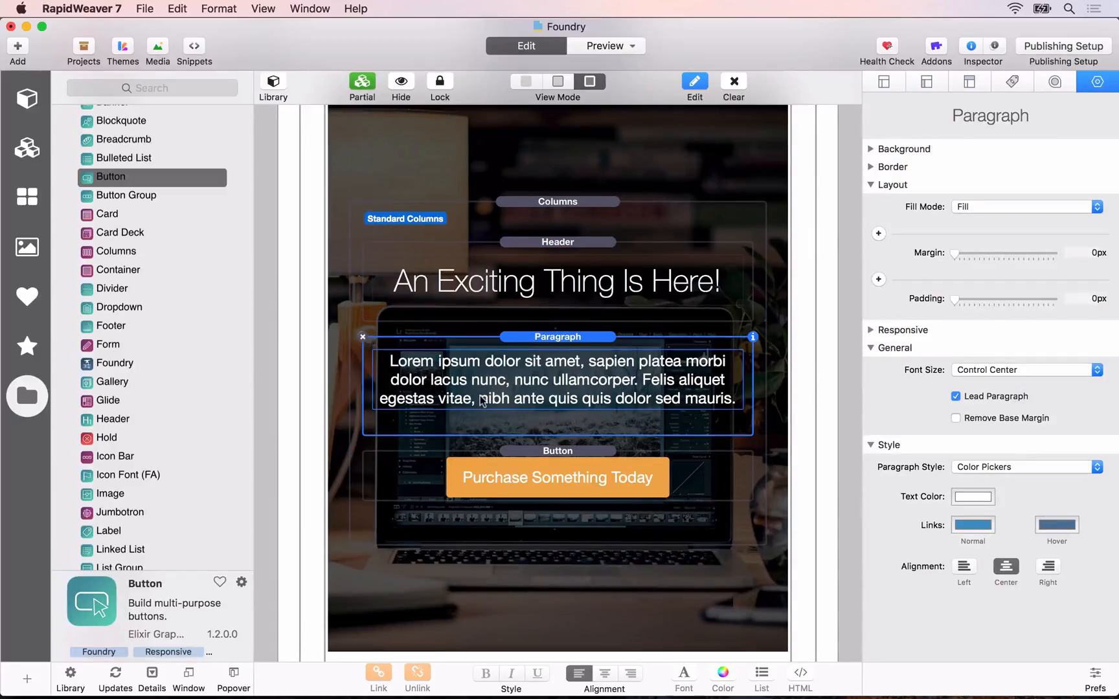
Step: Switch to Safari and compare the banner in the local Skriver preview with the one on the reference site
scroll(517, 349, up, 3)
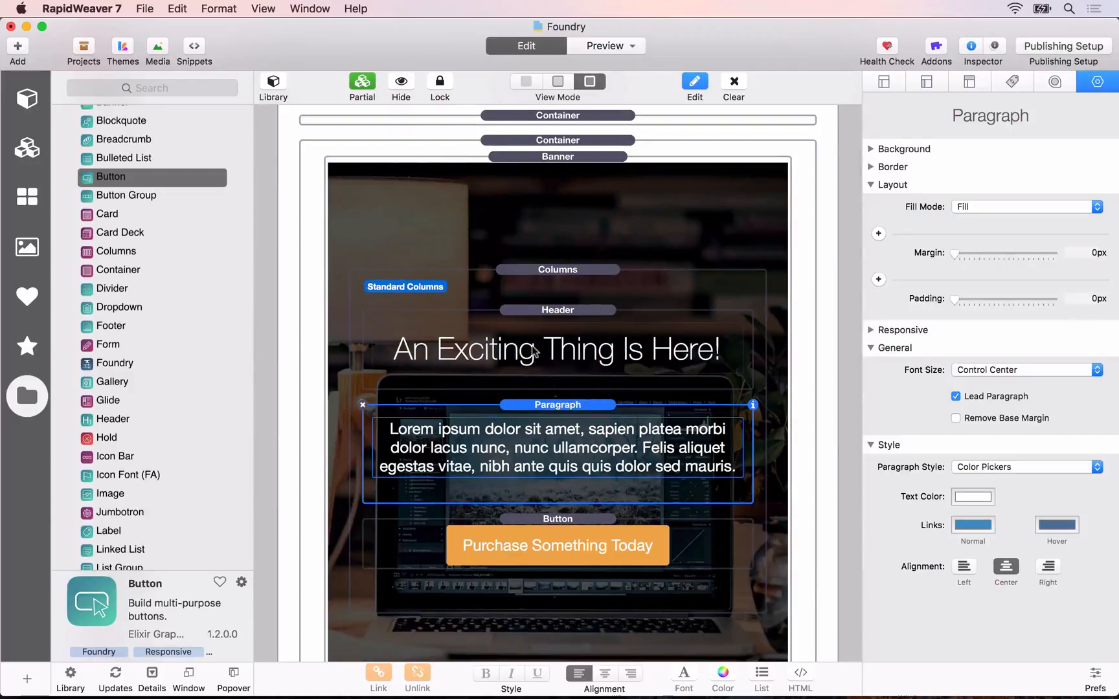
key(super+Tab)
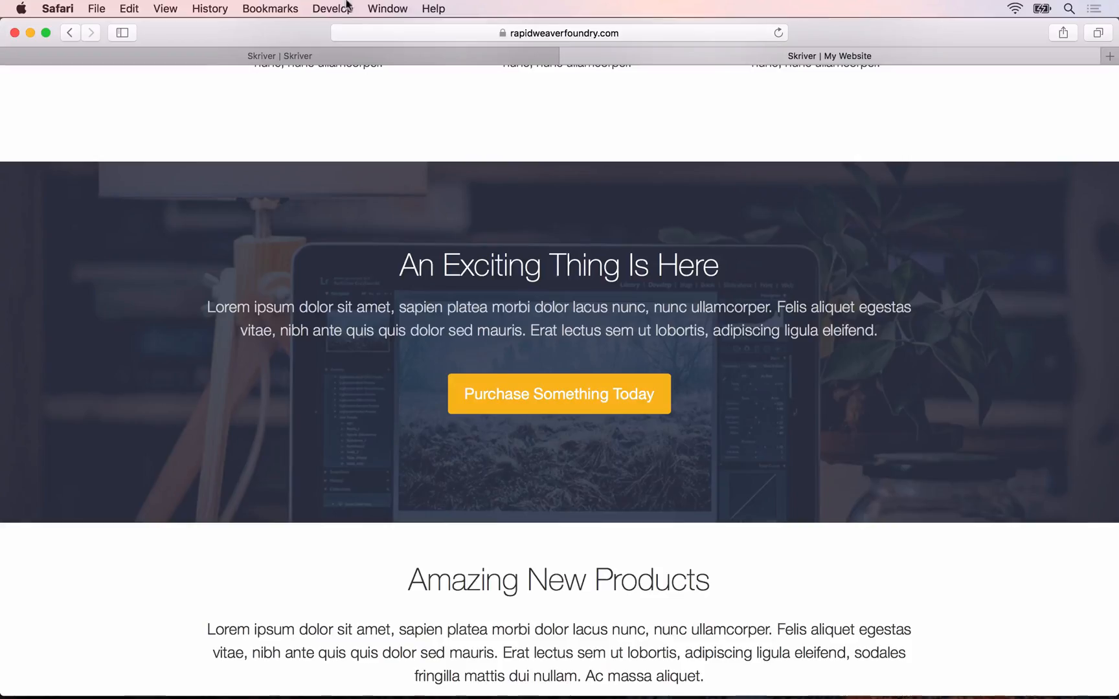
click(351, 59)
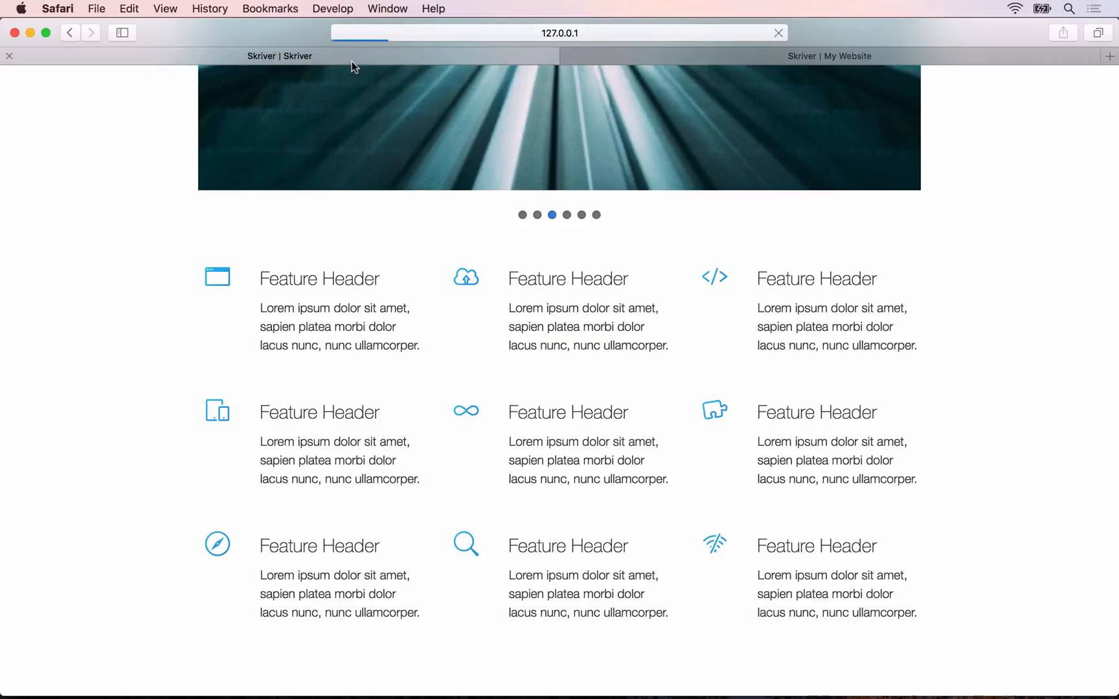
scroll(398, 373, down, 5)
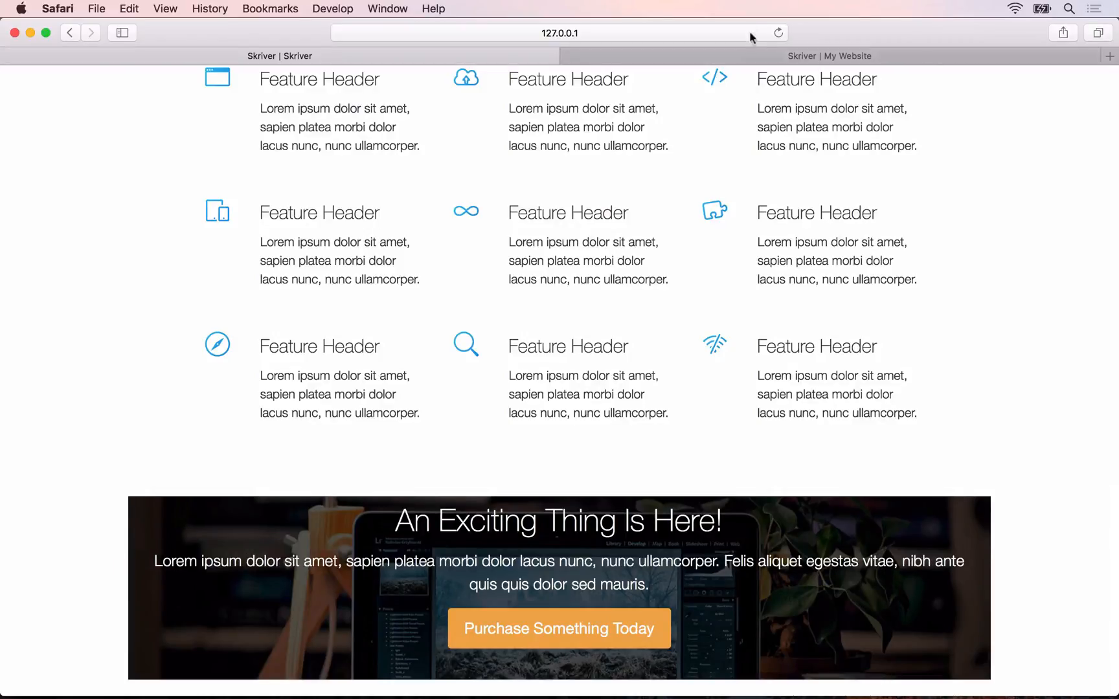
click(751, 56)
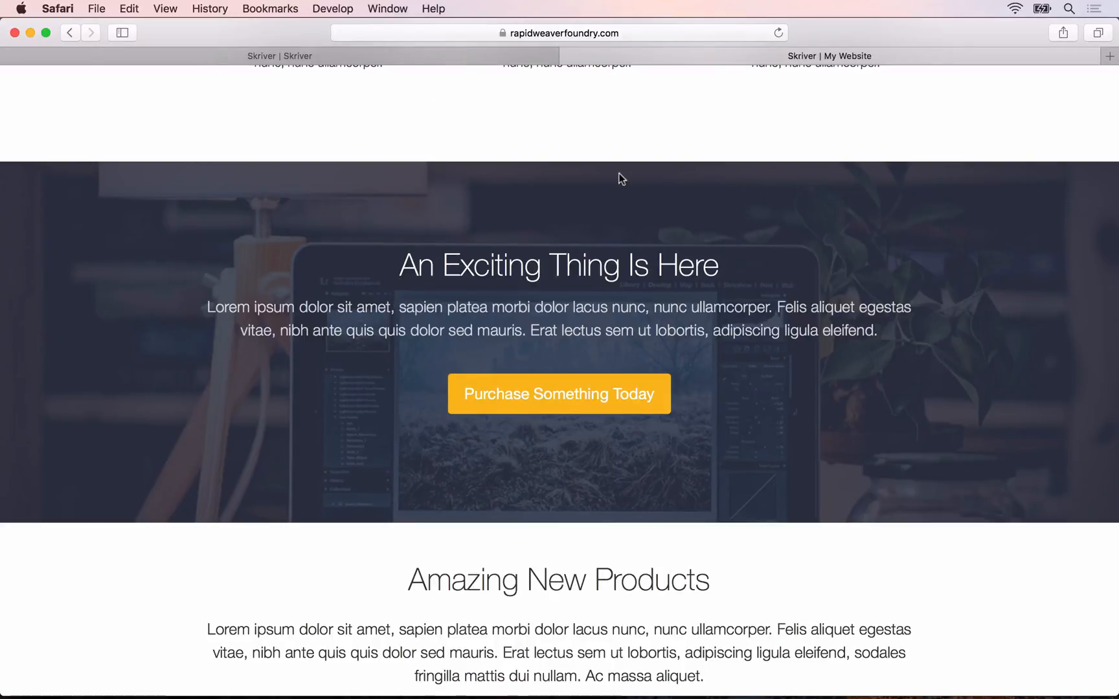
click(329, 56)
Step: Switch back to RapidWeaver and make the Container around the Banner Fluid with its left and right padding removed
key(super+Tab)
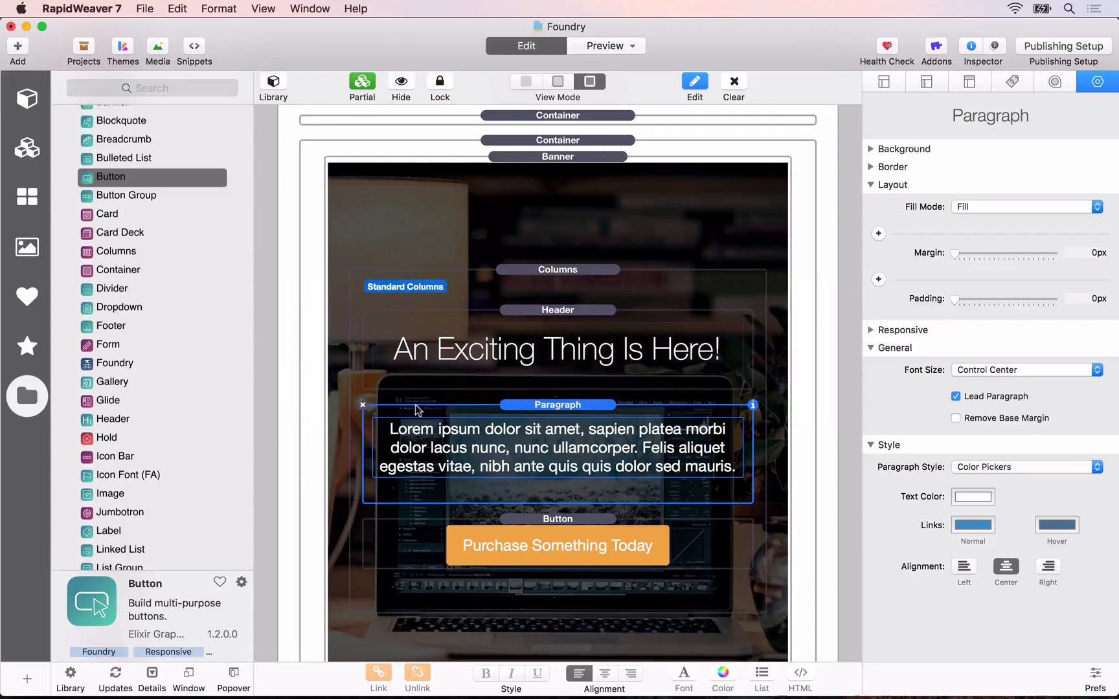
click(557, 141)
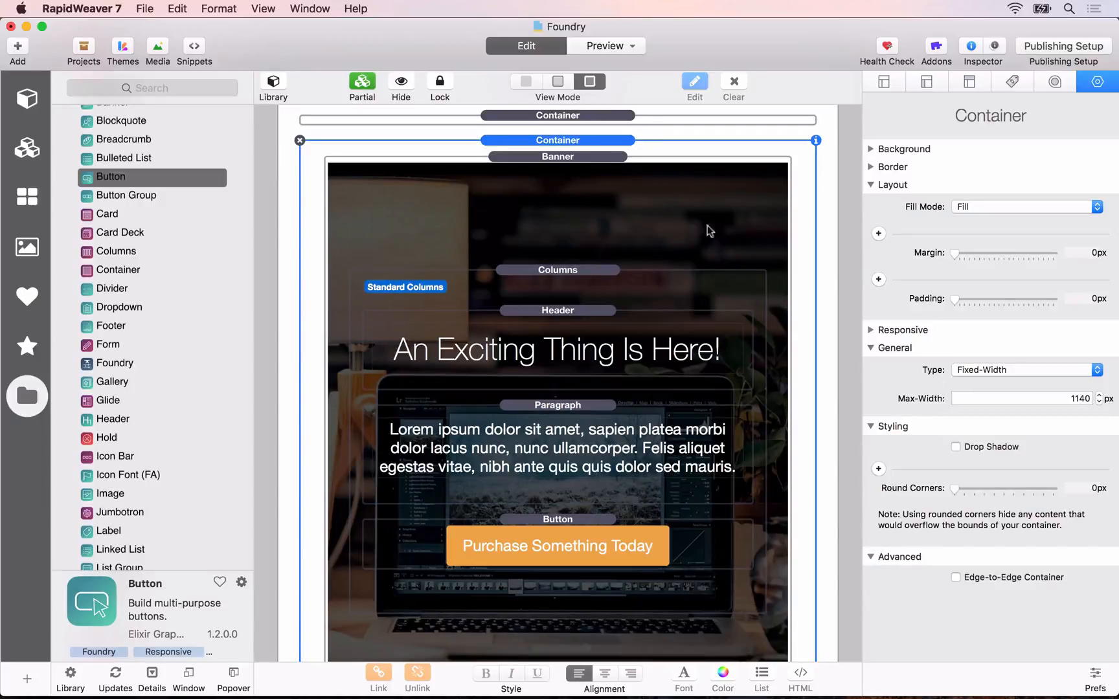
click(997, 373)
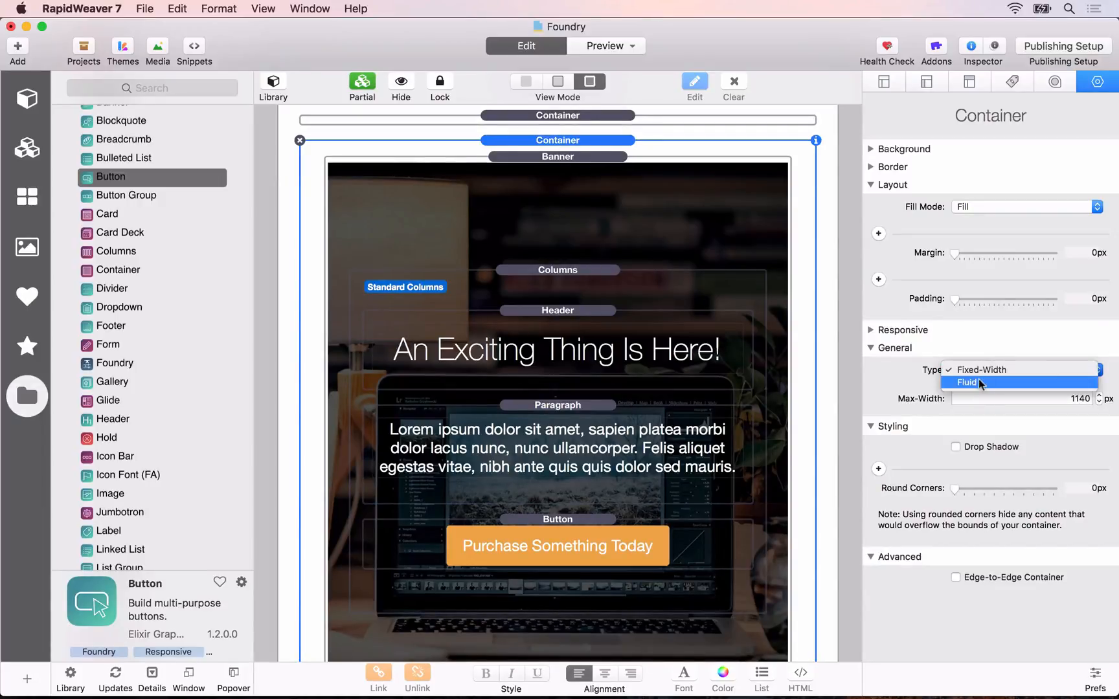
click(979, 382)
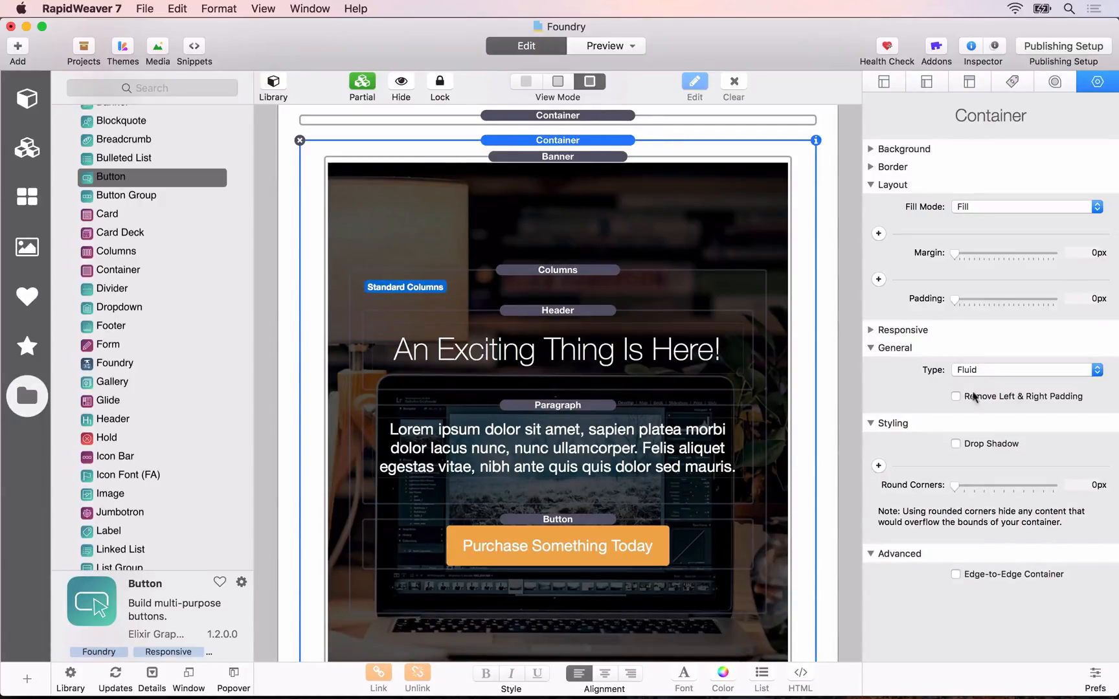
click(982, 395)
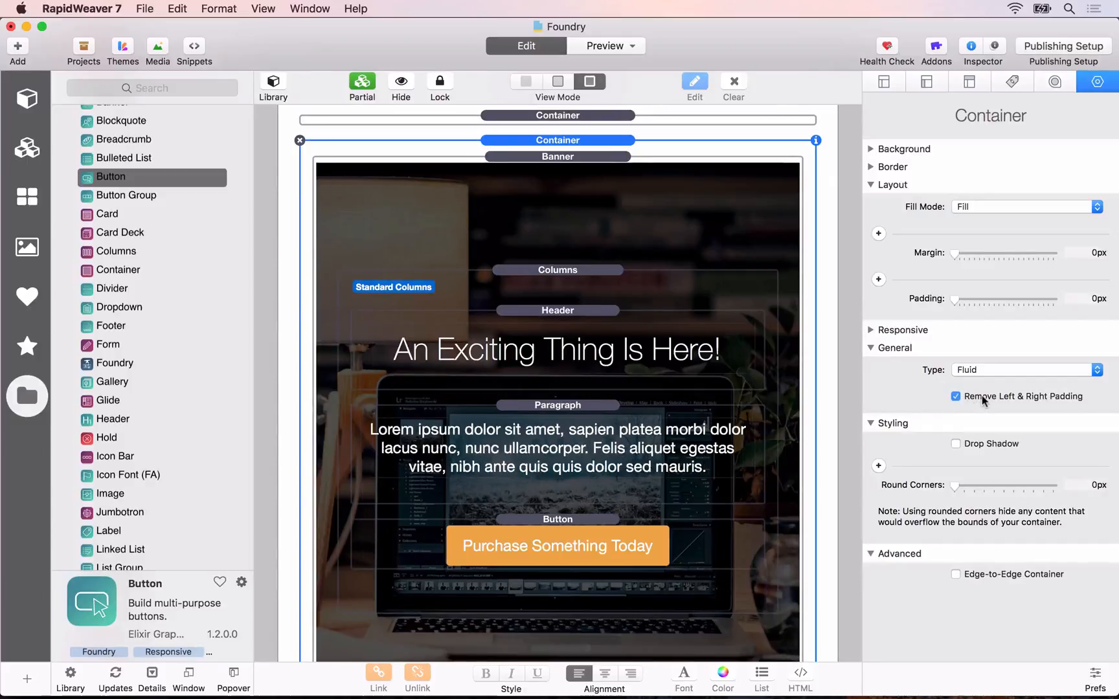
Step: Set the Banner's inner max-width to 960 px
click(597, 157)
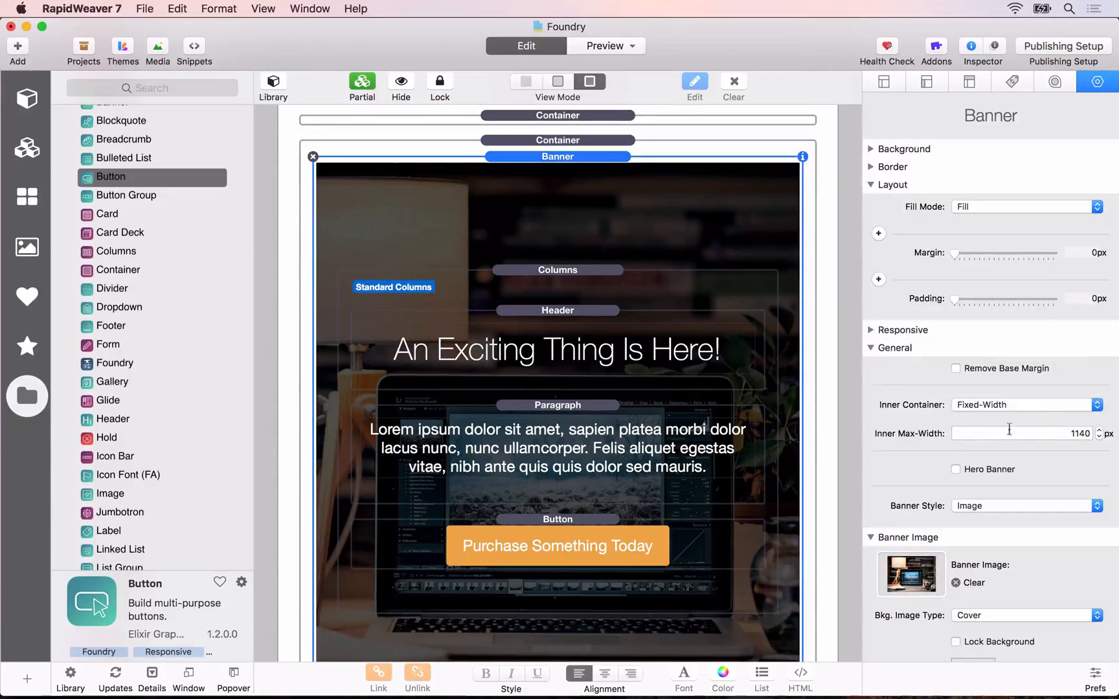
click(1084, 430)
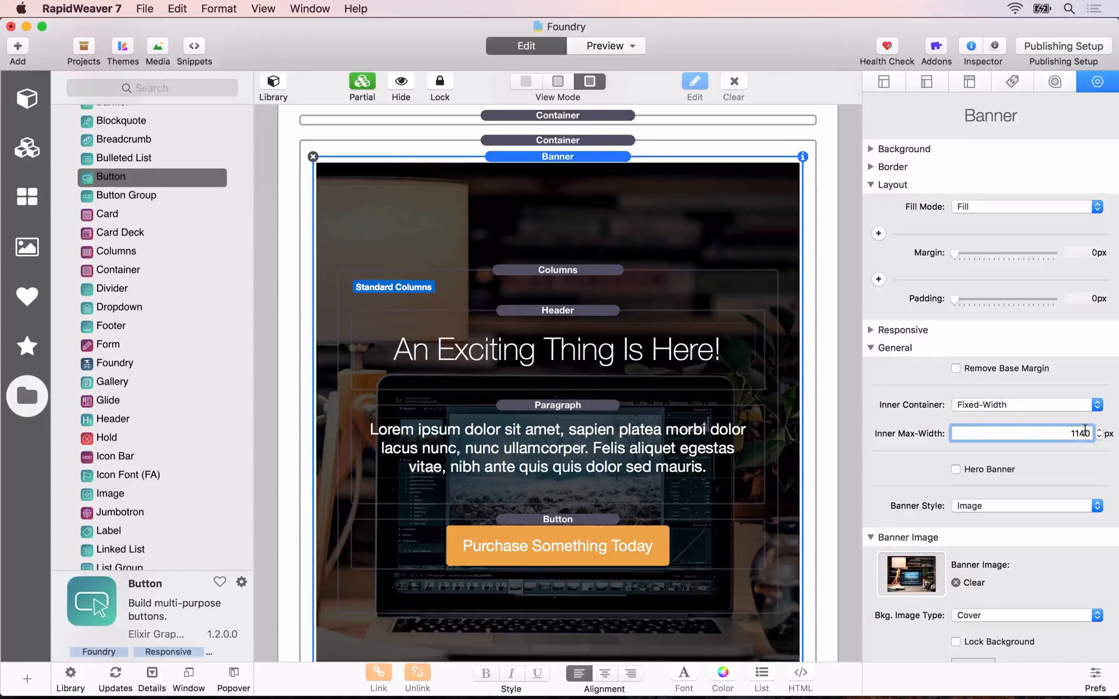
double_click(1084, 430)
text(960)
key(Return)
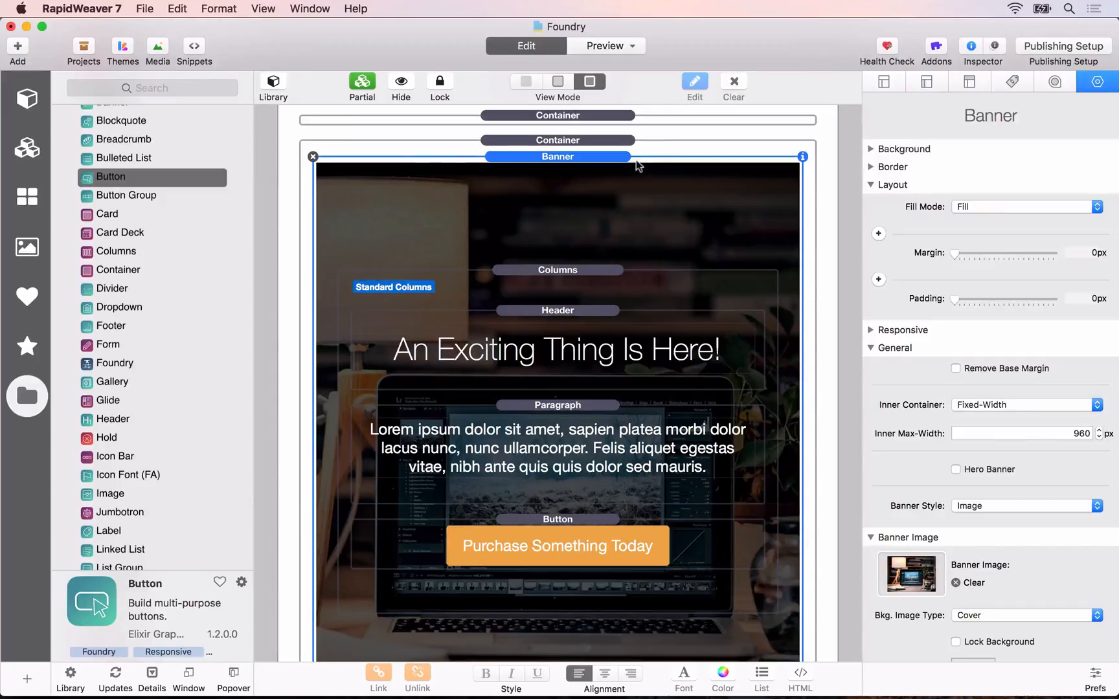
Step: Give the Columns inside the Banner individual margins of 100 px at the top and 100 px at the bottom
click(586, 267)
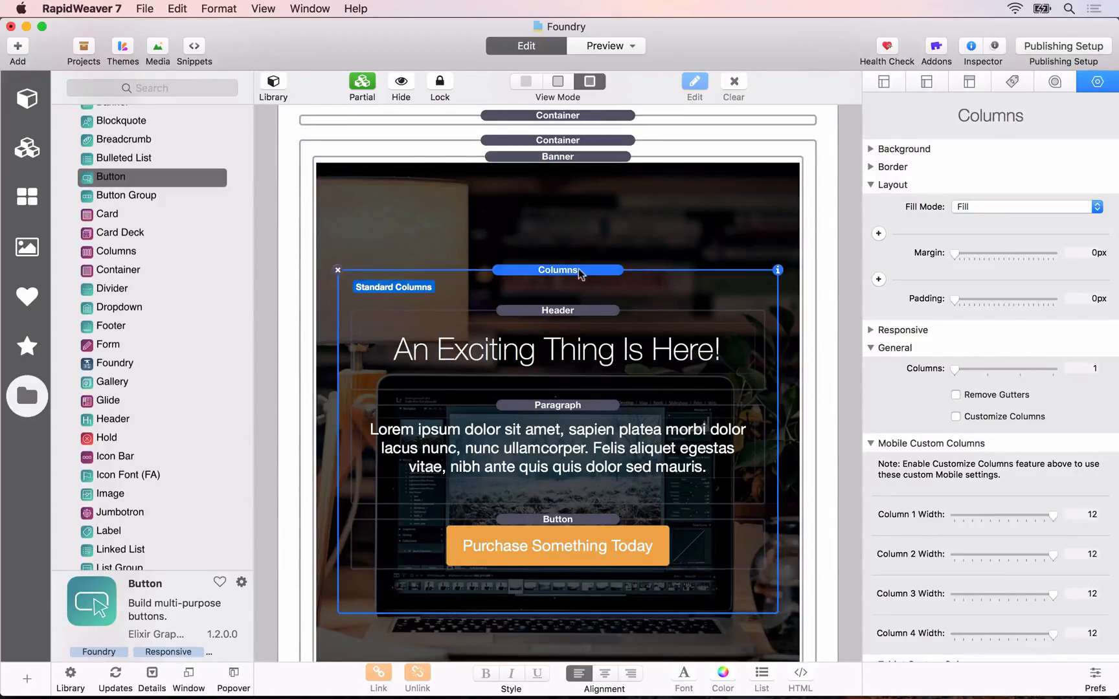
click(878, 235)
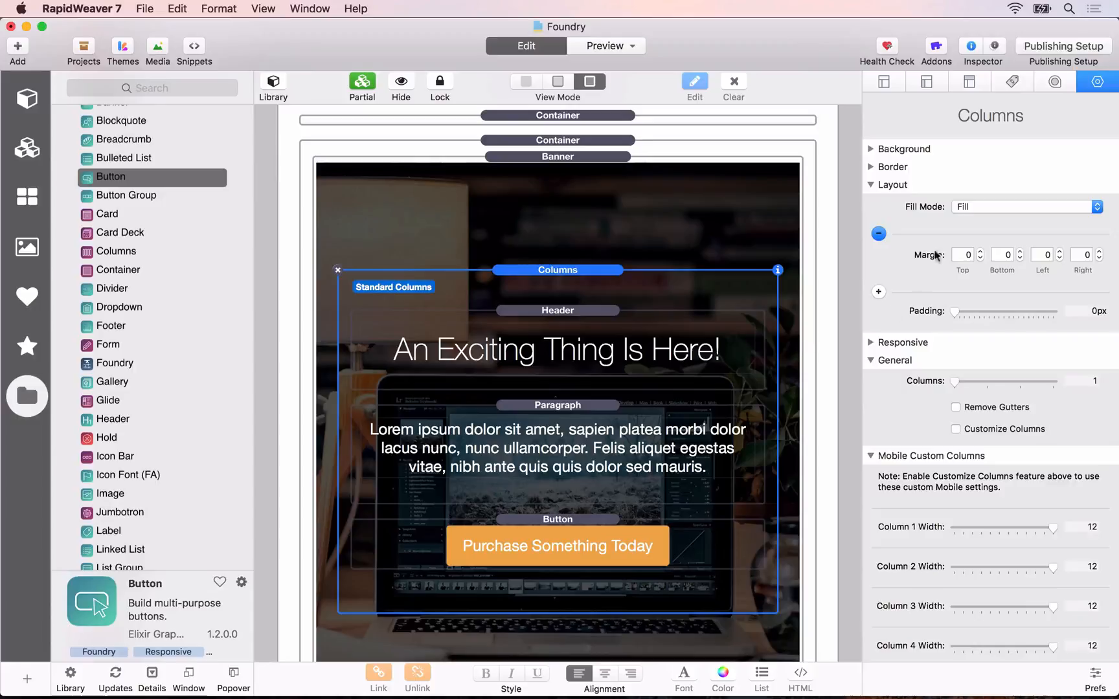
click(965, 254)
text(100)
key(Tab)
text(1)
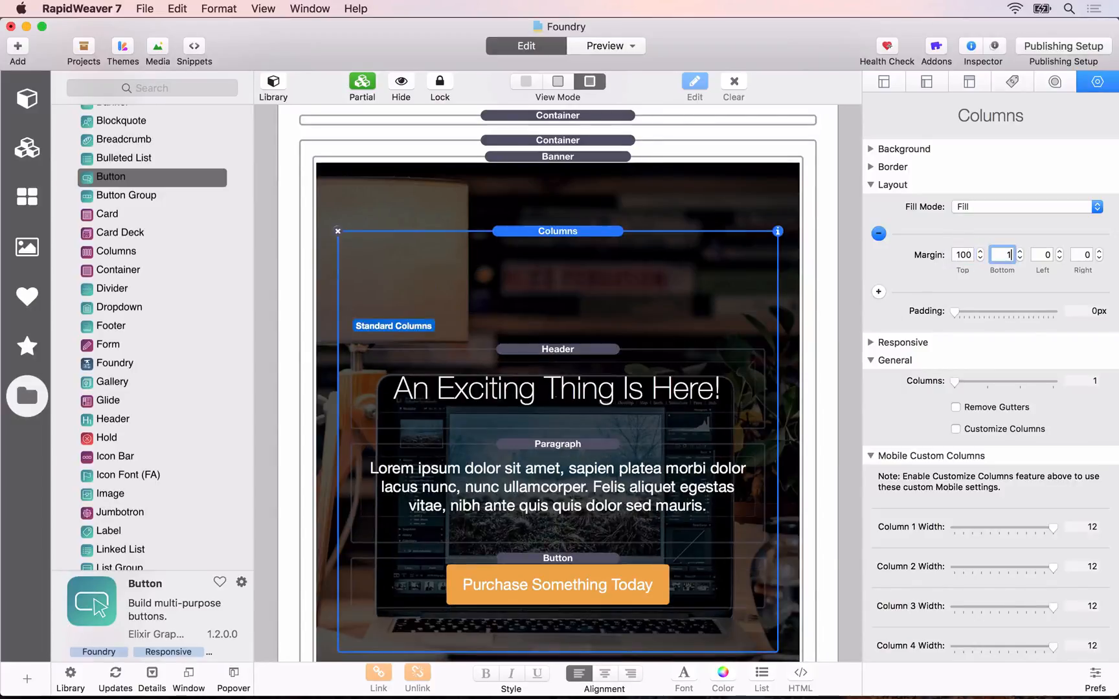
text(00)
key(Tab)
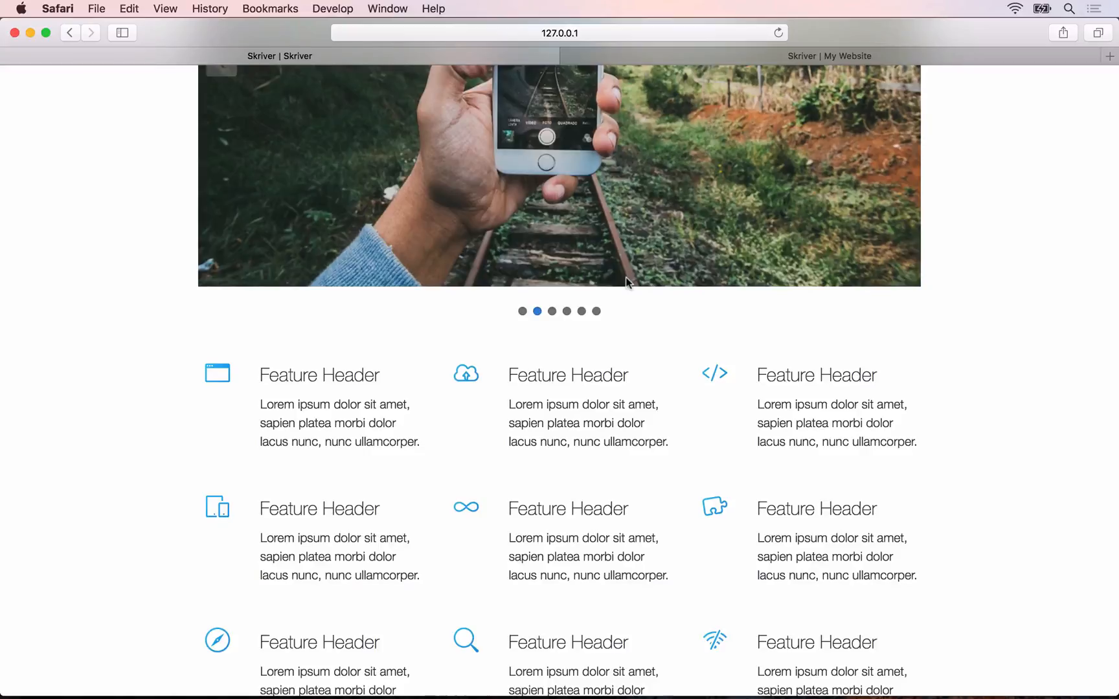
Step: Refresh the Skriver preview in Safari and compare its banner's width and spacing with the reference site
key(super+r)
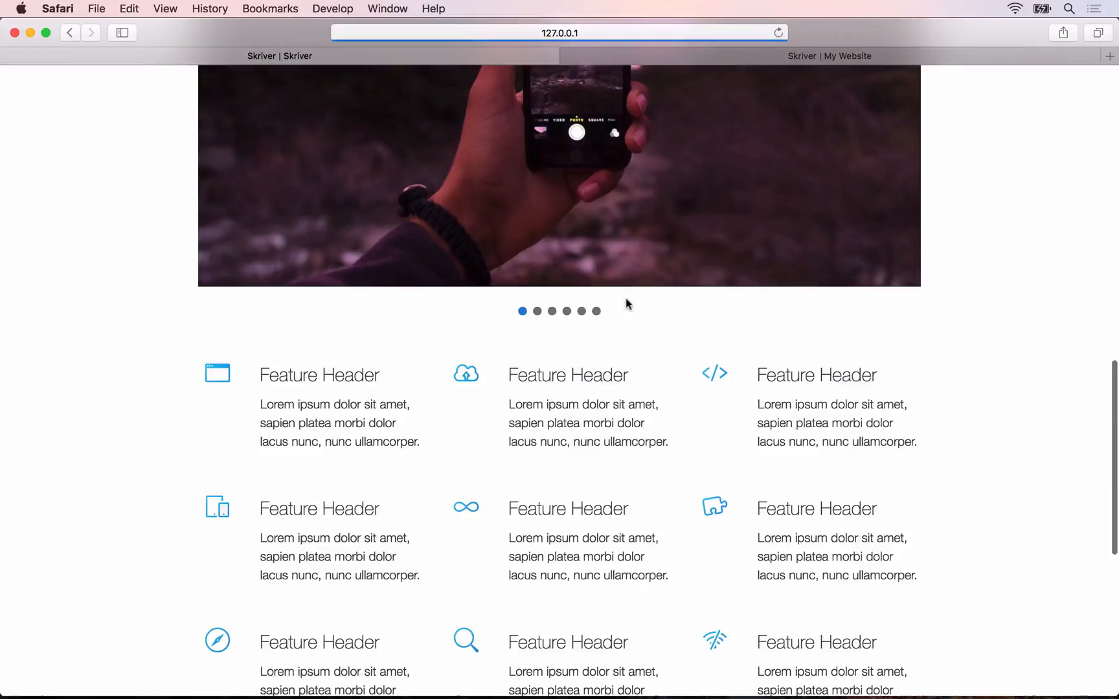
scroll(625, 311, down, 7)
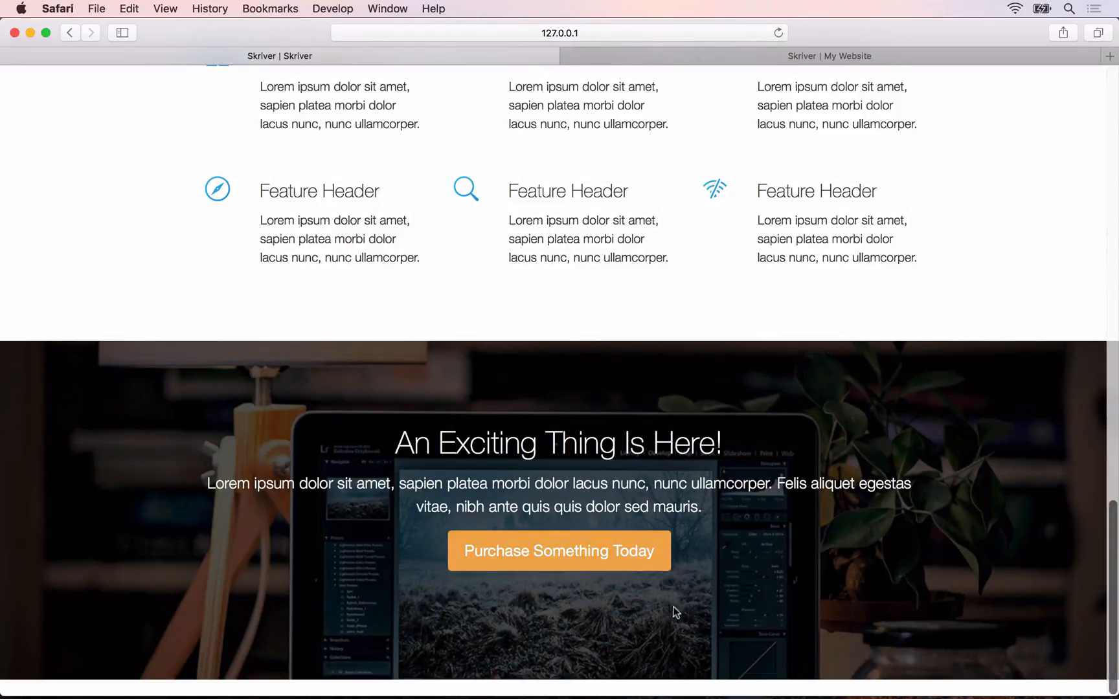
click(772, 57)
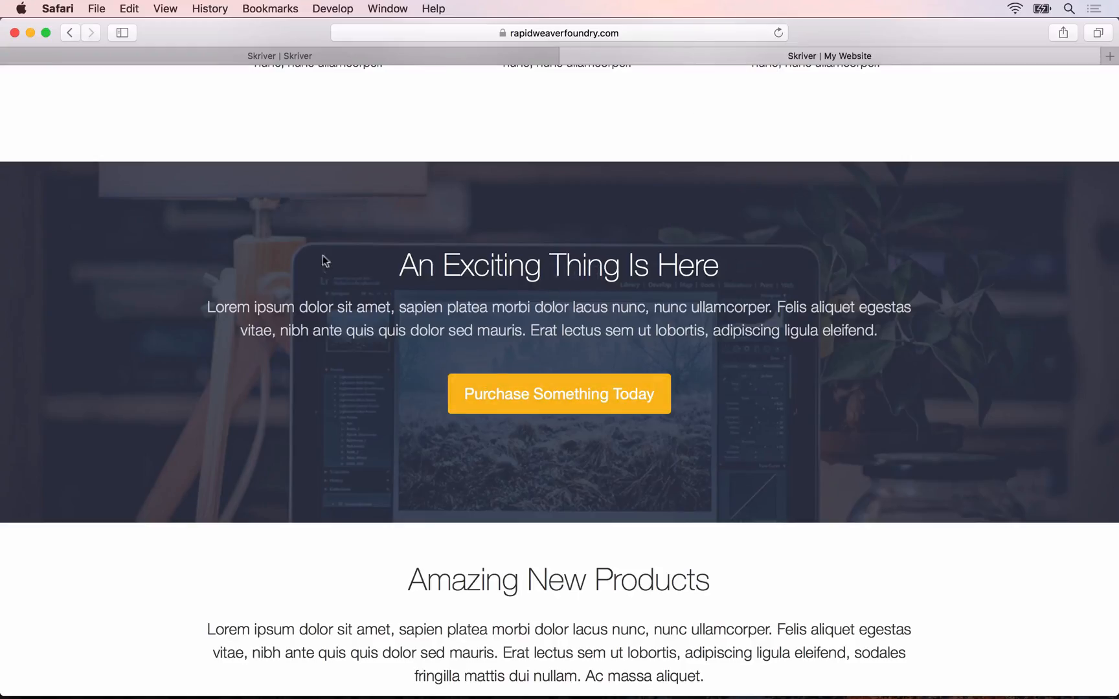
Step: Switch back to RapidWeaver and set the Banner's image overlay colour to hex 343B4F
click(344, 55)
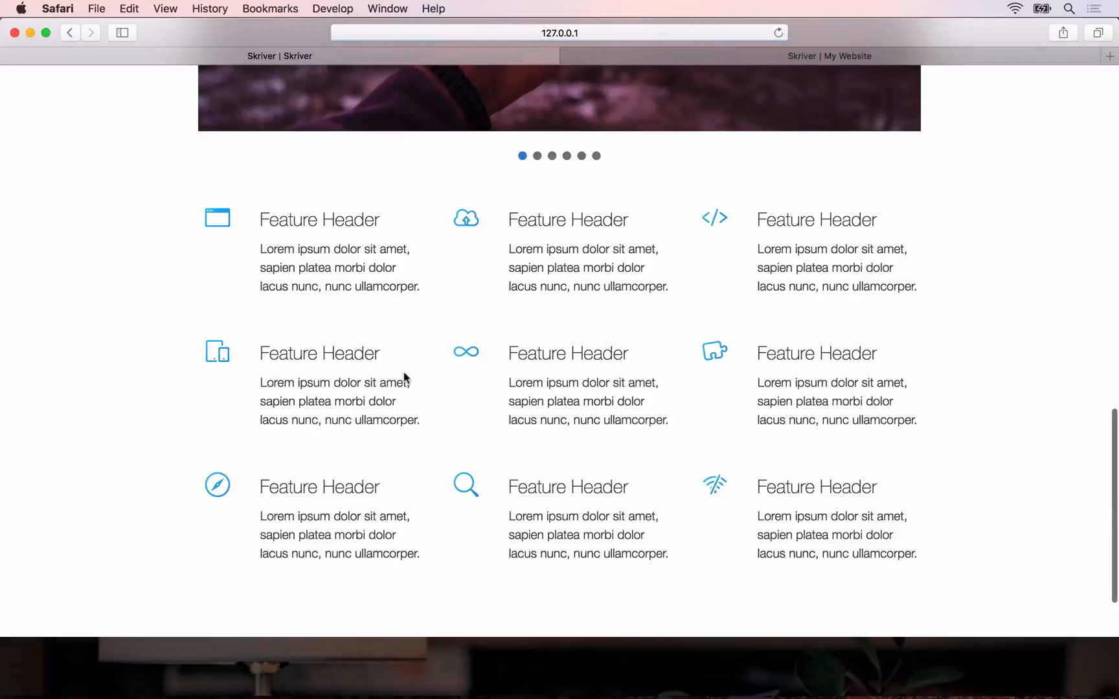
key(super+Tab)
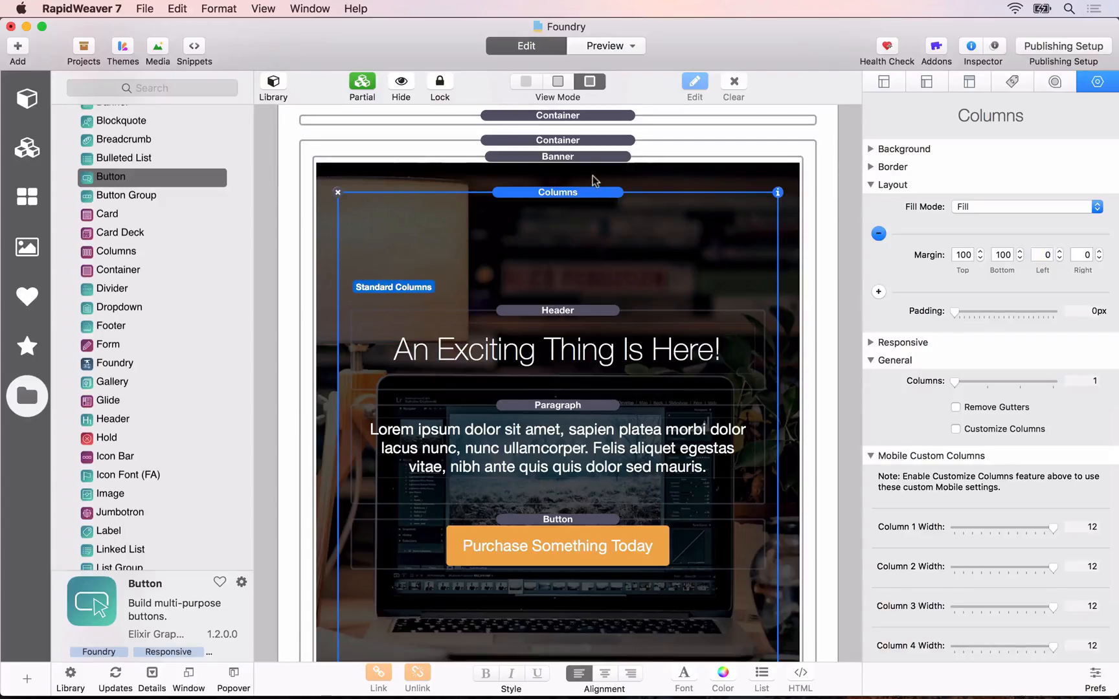
click(590, 175)
scroll(973, 635, down, 4)
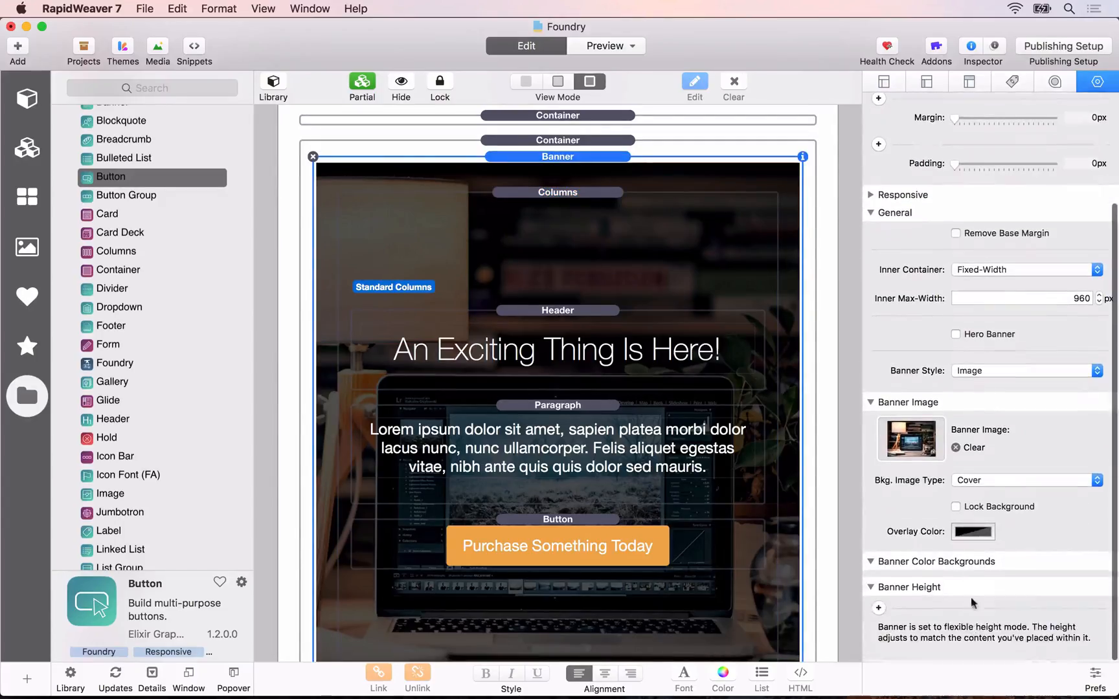
click(965, 535)
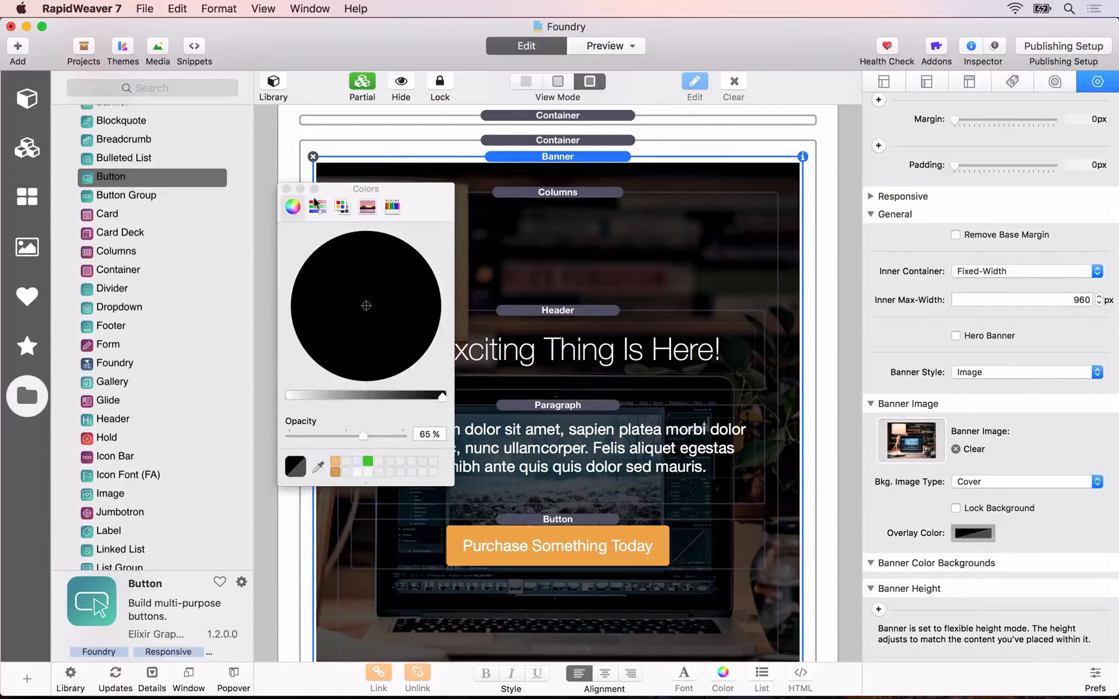
click(317, 206)
click(432, 374)
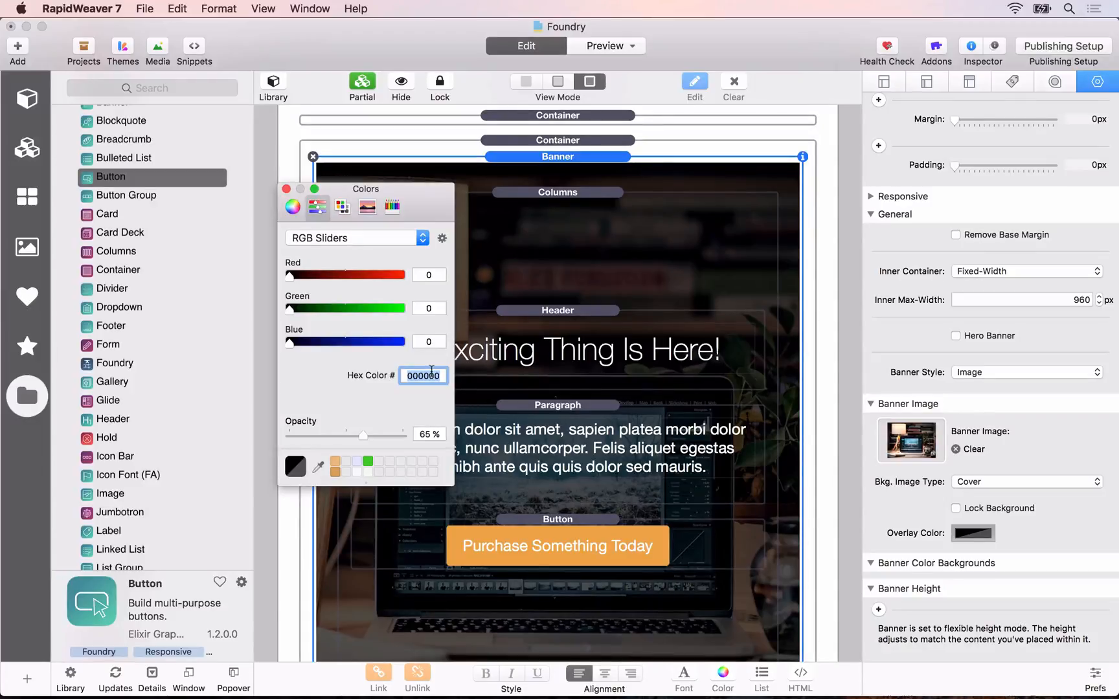
text(343B4F)
key(Tab)
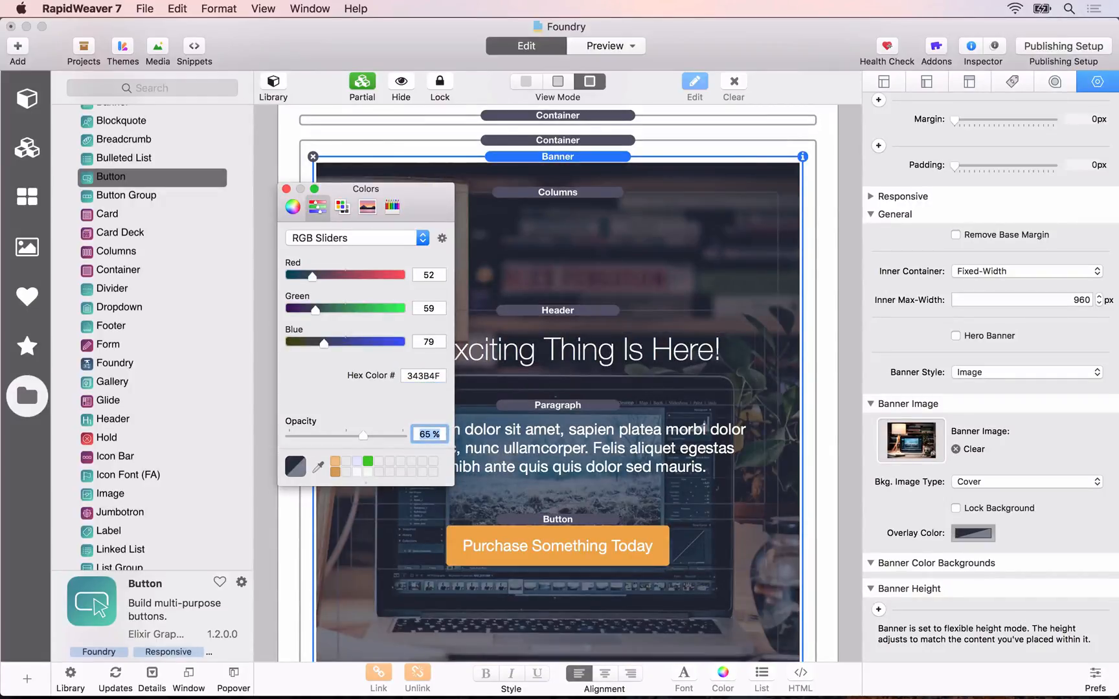
Step: Set the Banner overlay's opacity to 85% and close the colour picker
text(85)
key(Tab)
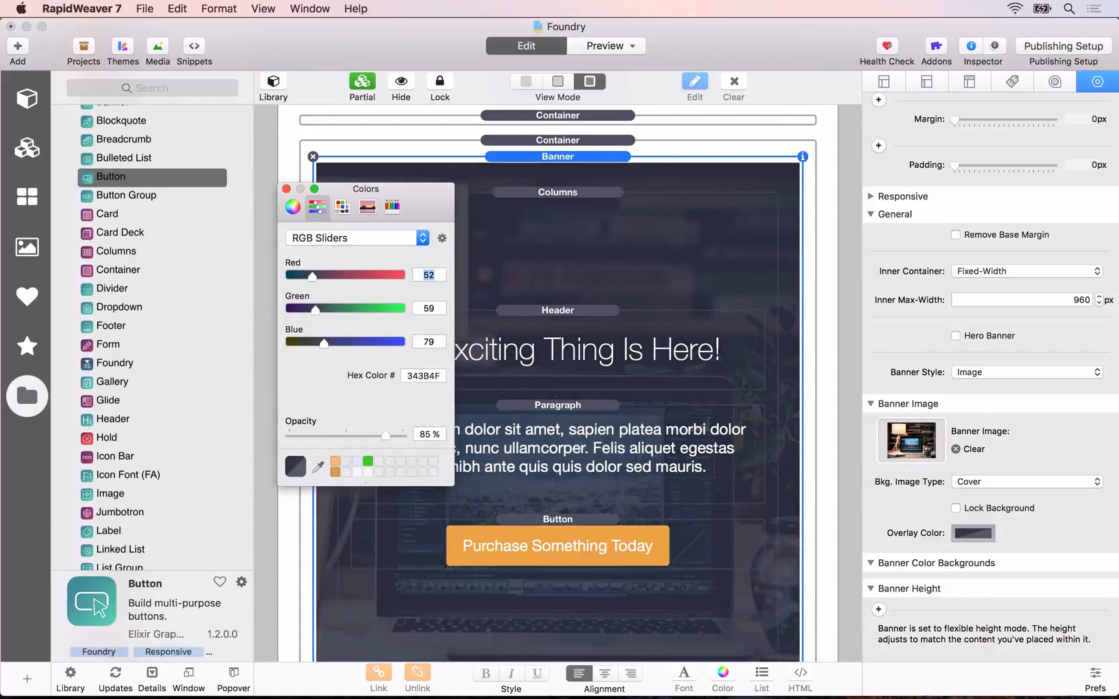
click(286, 188)
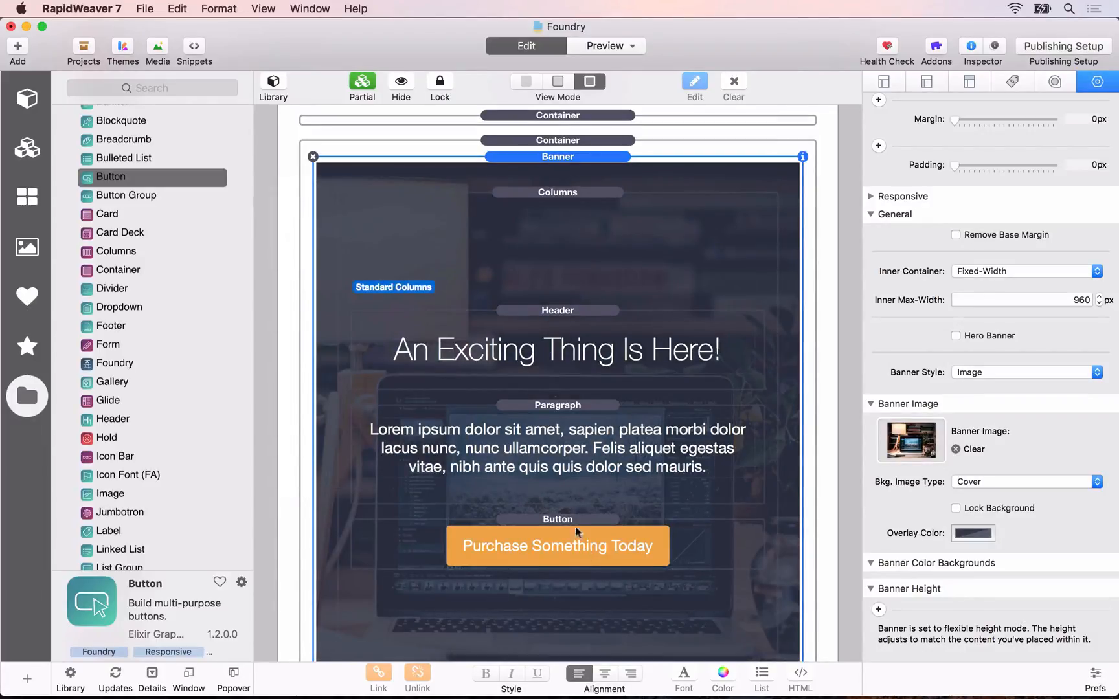
Step: Give the Purchase Something Today Button individual margins with 40 px at the top
click(559, 517)
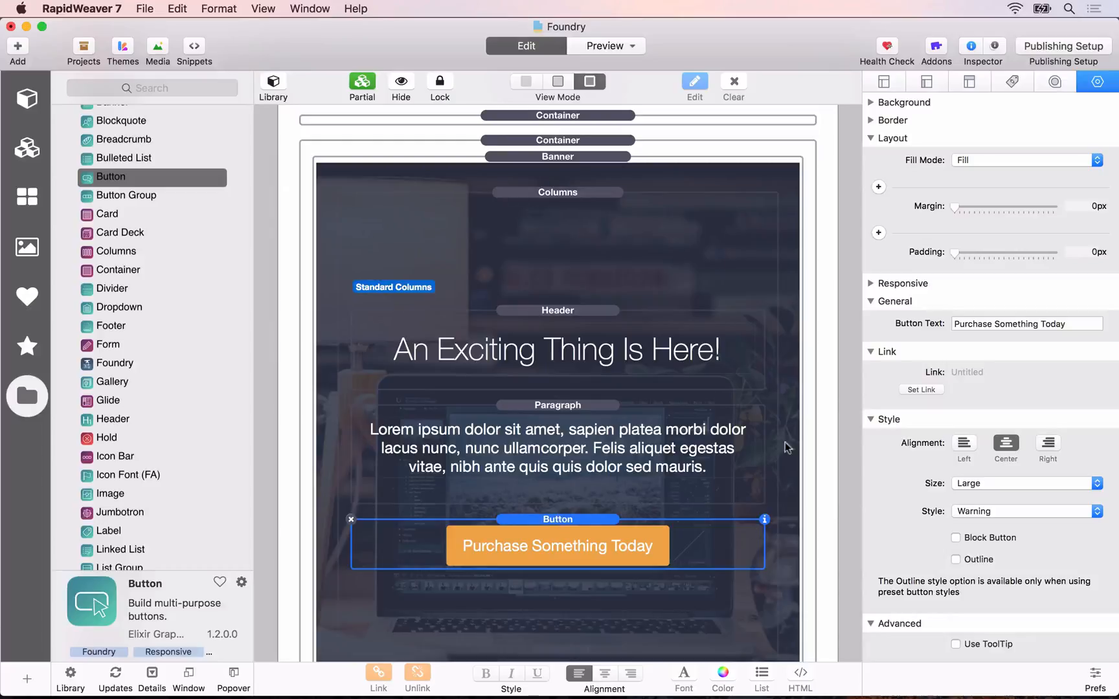
click(879, 186)
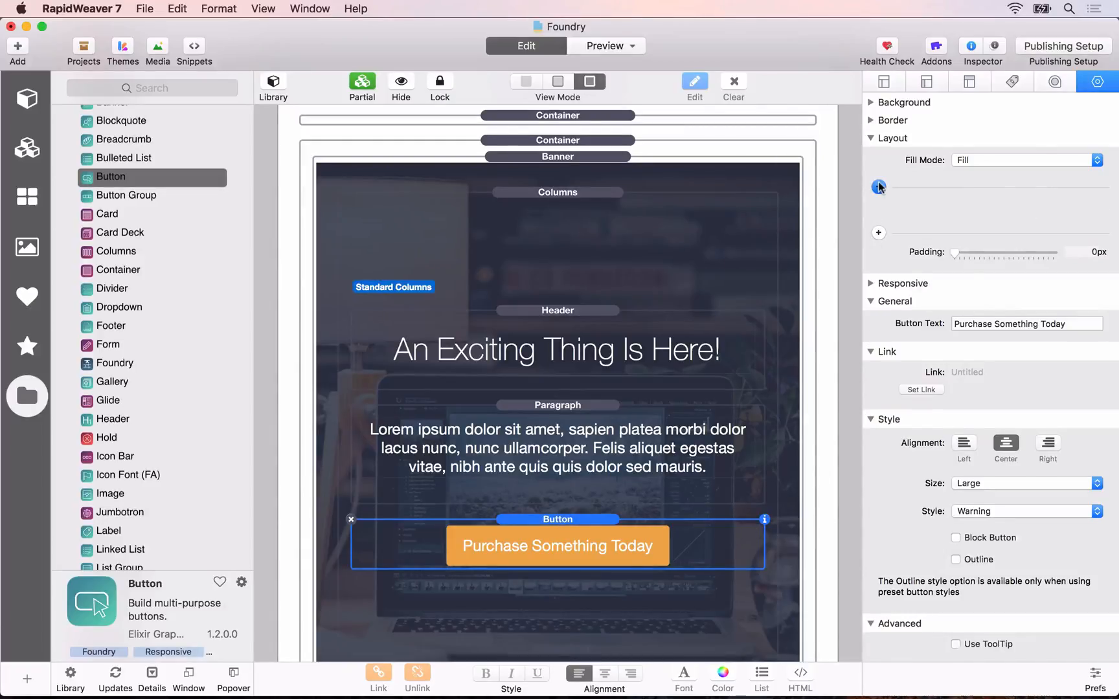
click(968, 208)
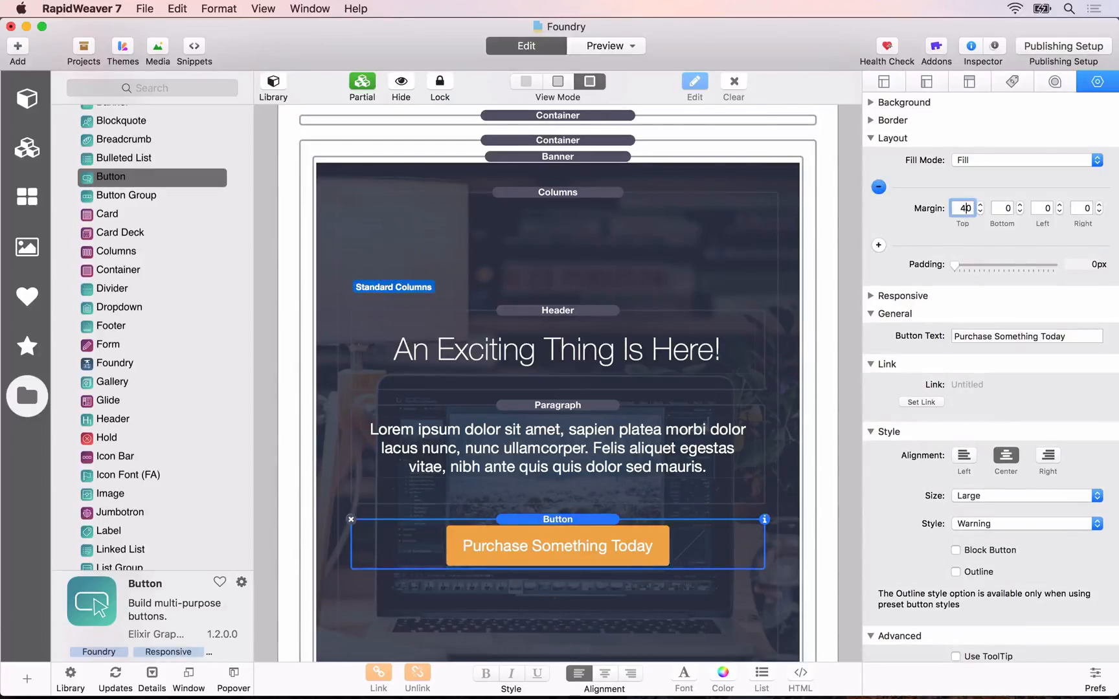
text(4)
key(Tab)
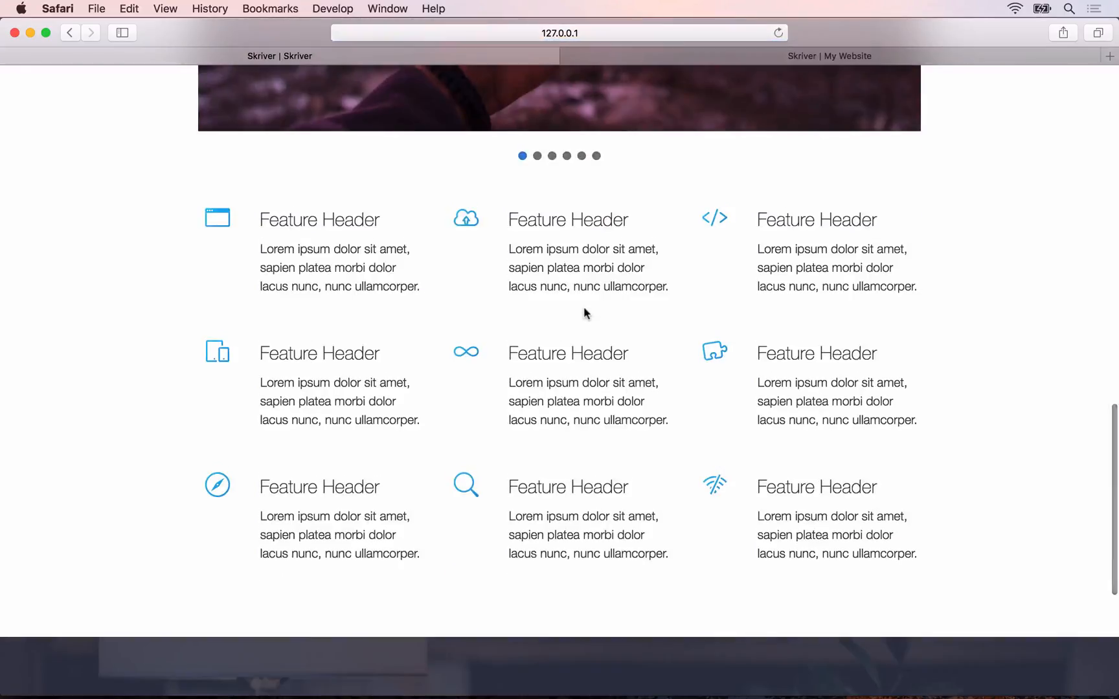
Step: Refresh the Skriver preview in Safari and check the banner's overlay and button spacing
scroll(585, 313, down, 5)
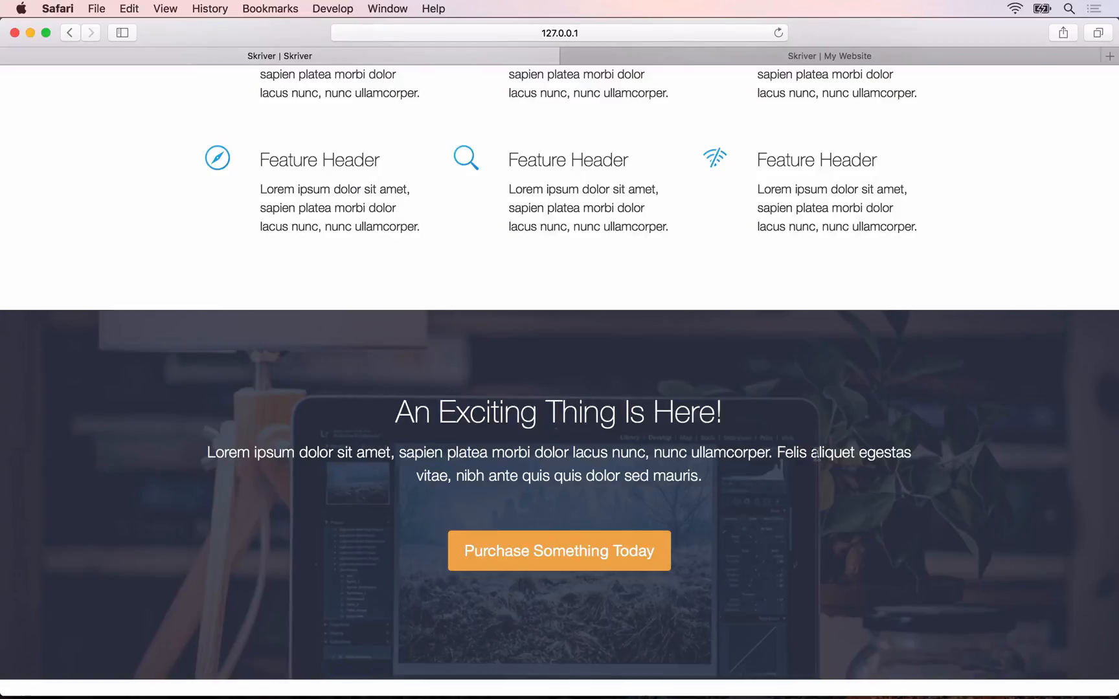
key(super+Tab)
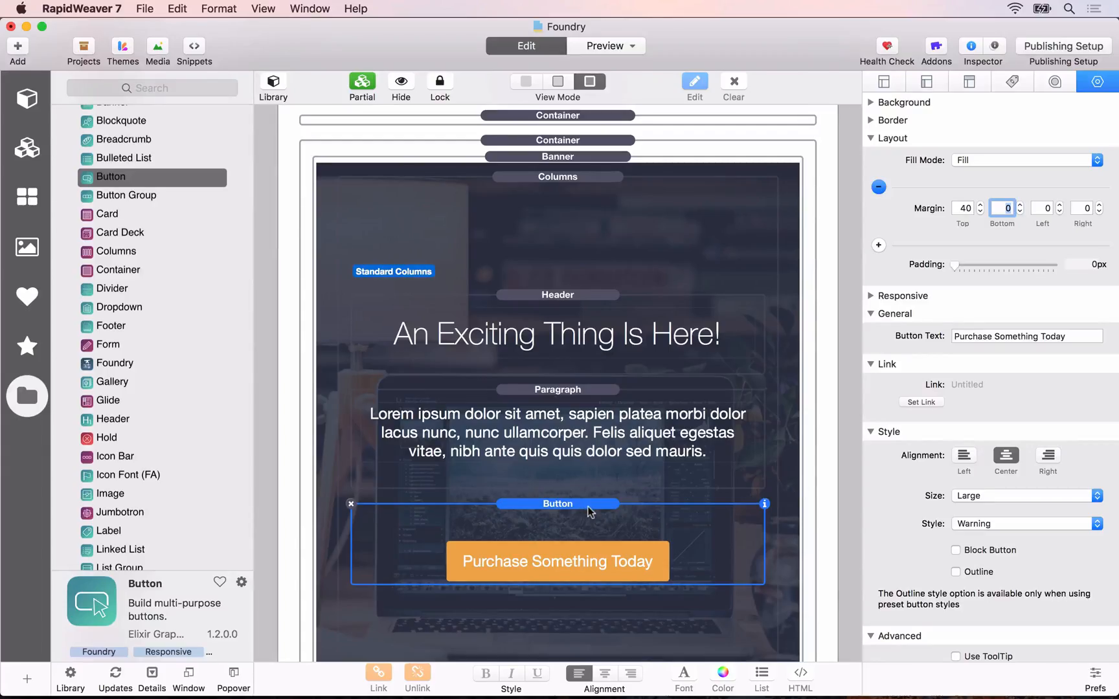
key(super+Tab)
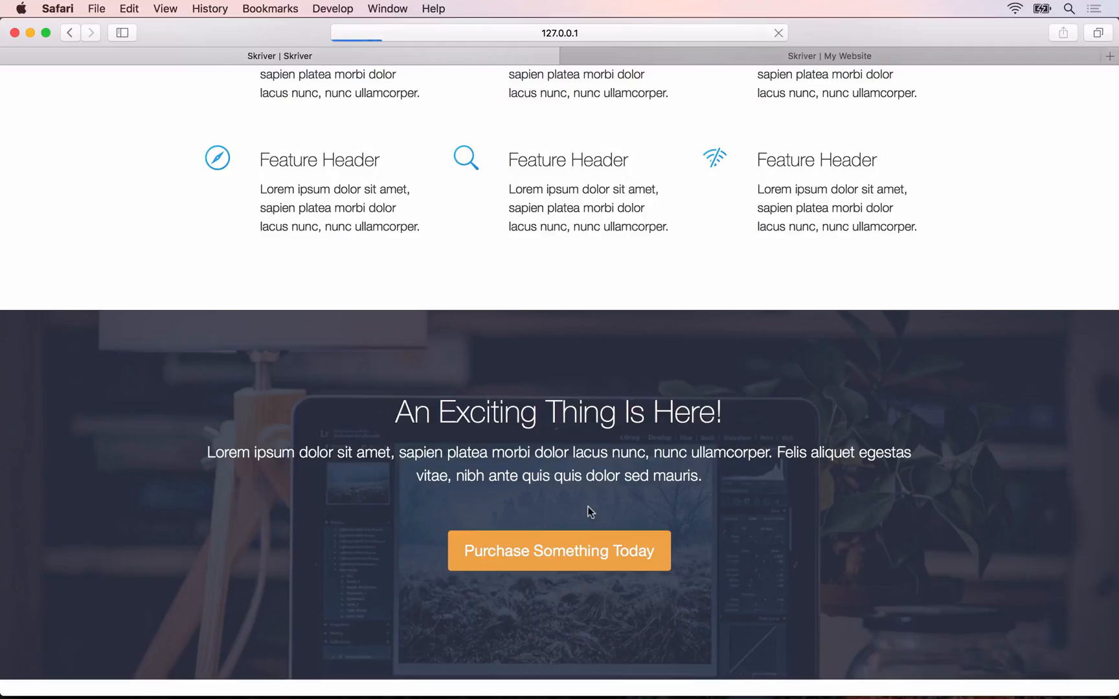
scroll(509, 274, up, 20)
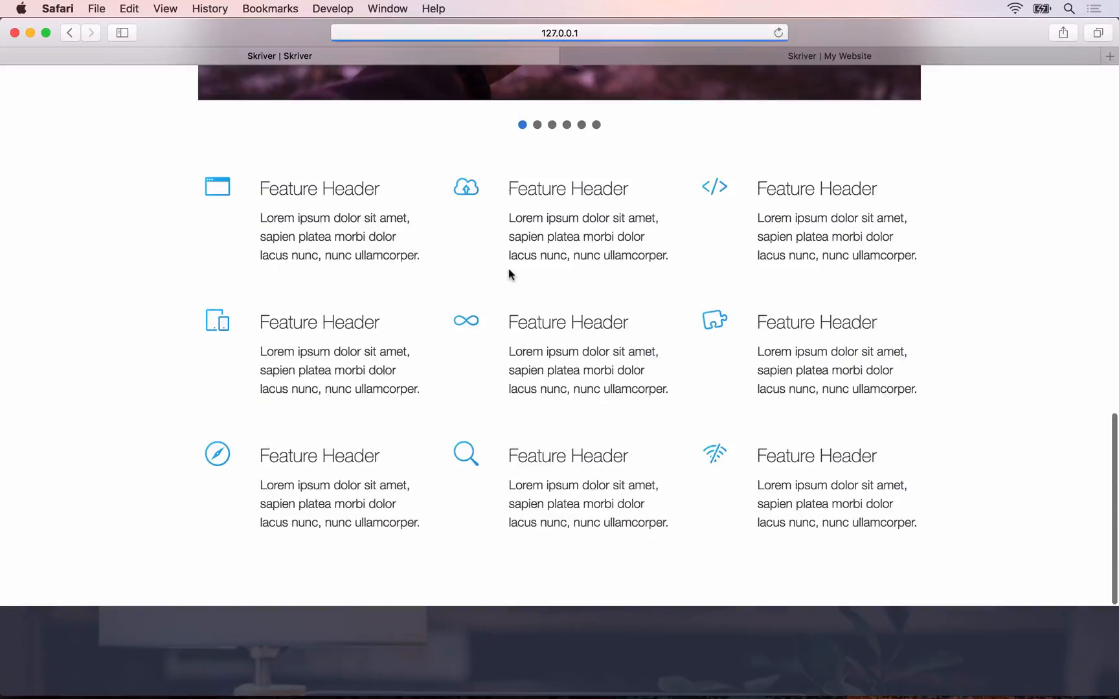
scroll(504, 461, down, 2)
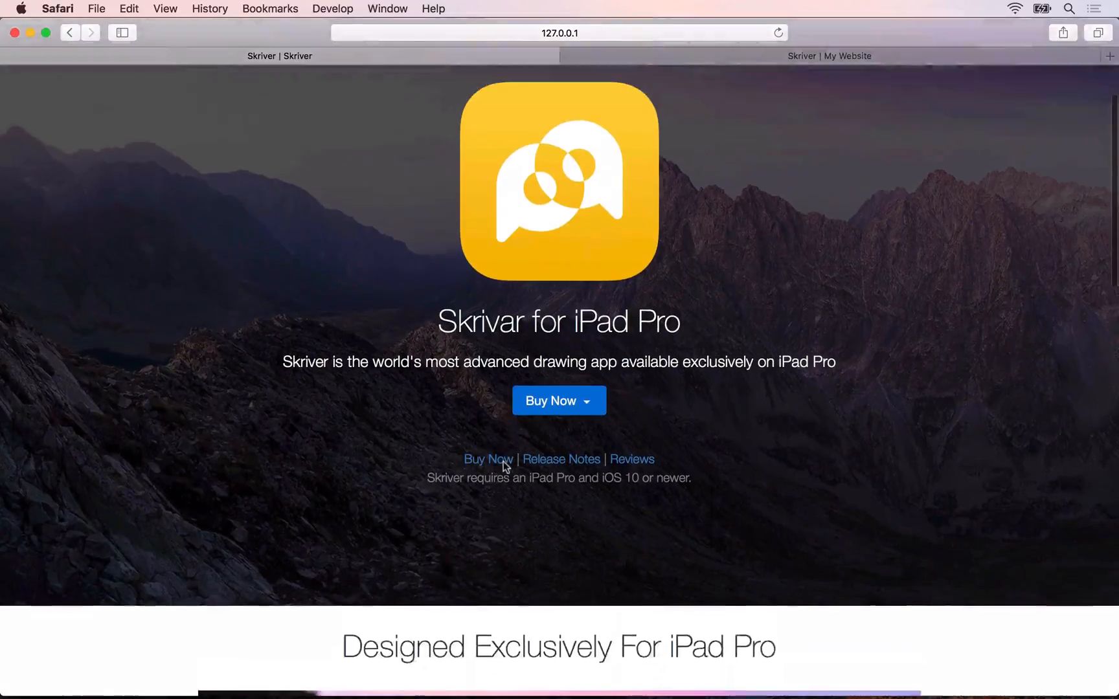
Step: Review the header at the start of the Skriver preview and test its Buy Now dropdown
scroll(504, 461, up, 2)
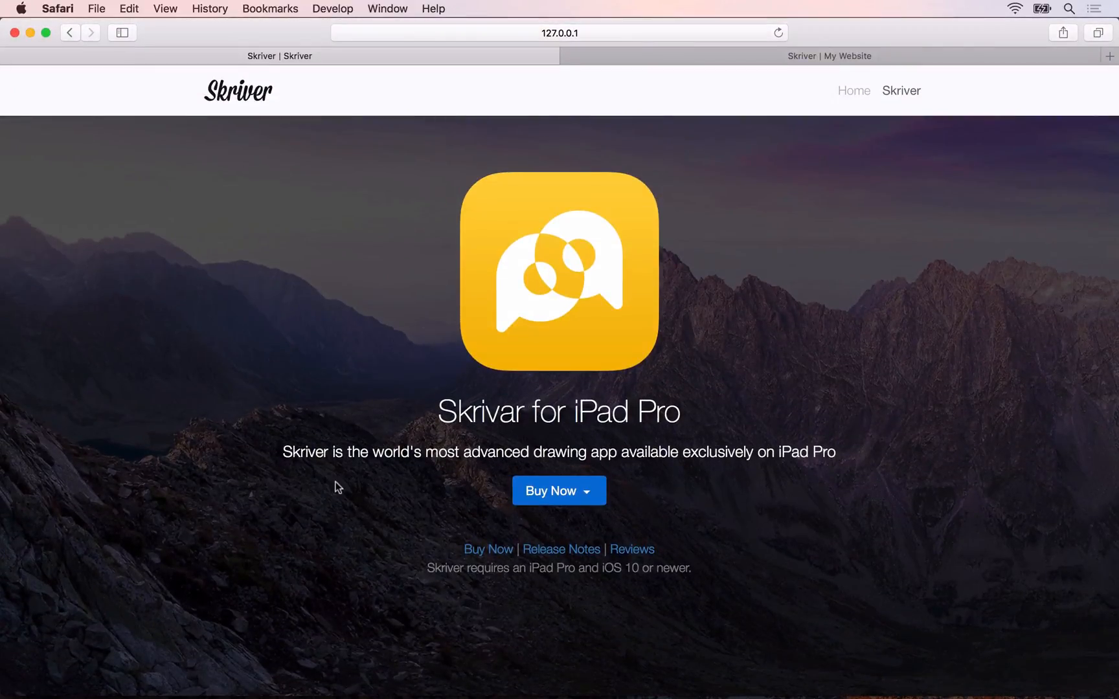
scroll(337, 487, down, 3)
scroll(337, 487, up, 3)
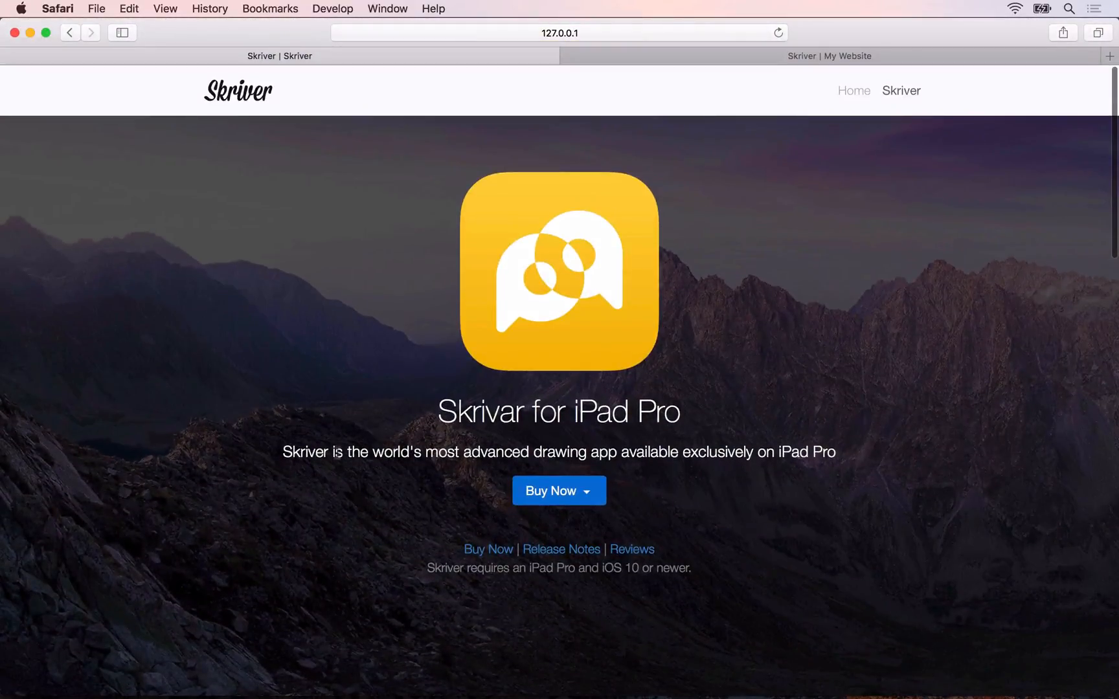
click(562, 493)
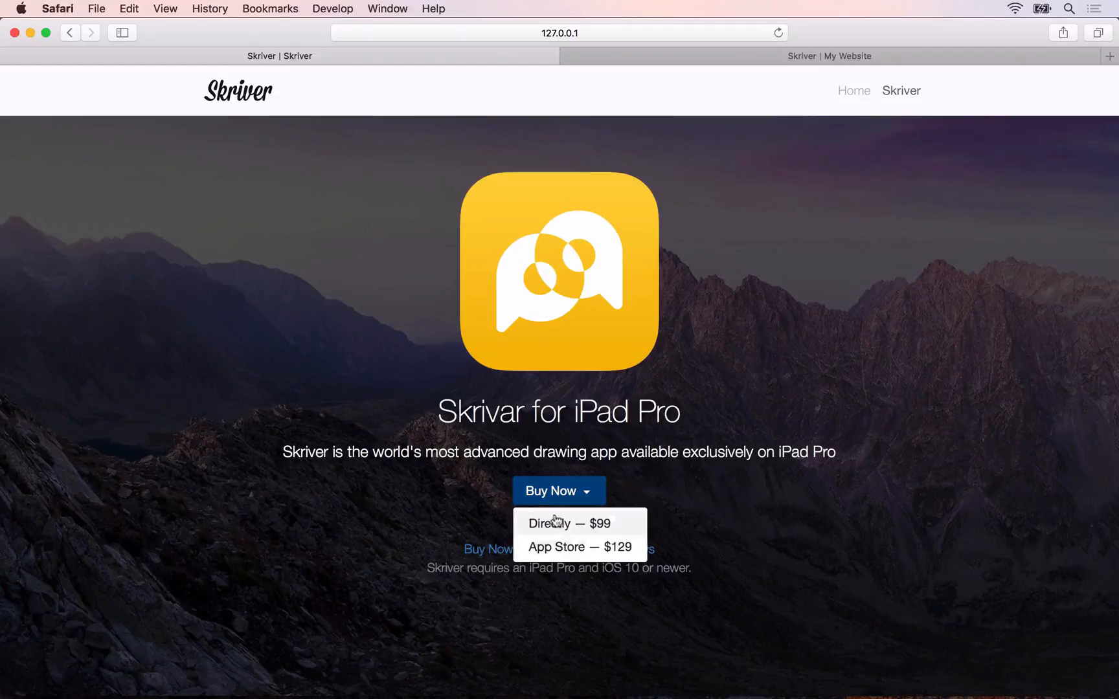
click(408, 513)
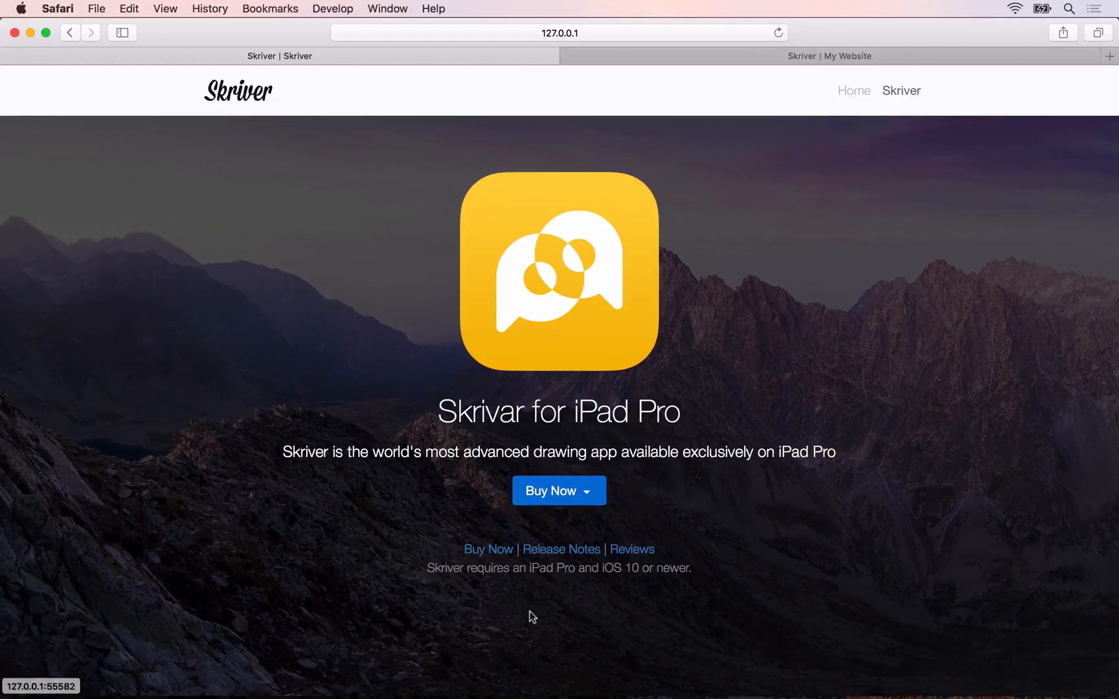
Step: Test the image slider under Designed Exclusively For iPad Pro by switching between several slides
scroll(530, 612, down, 10)
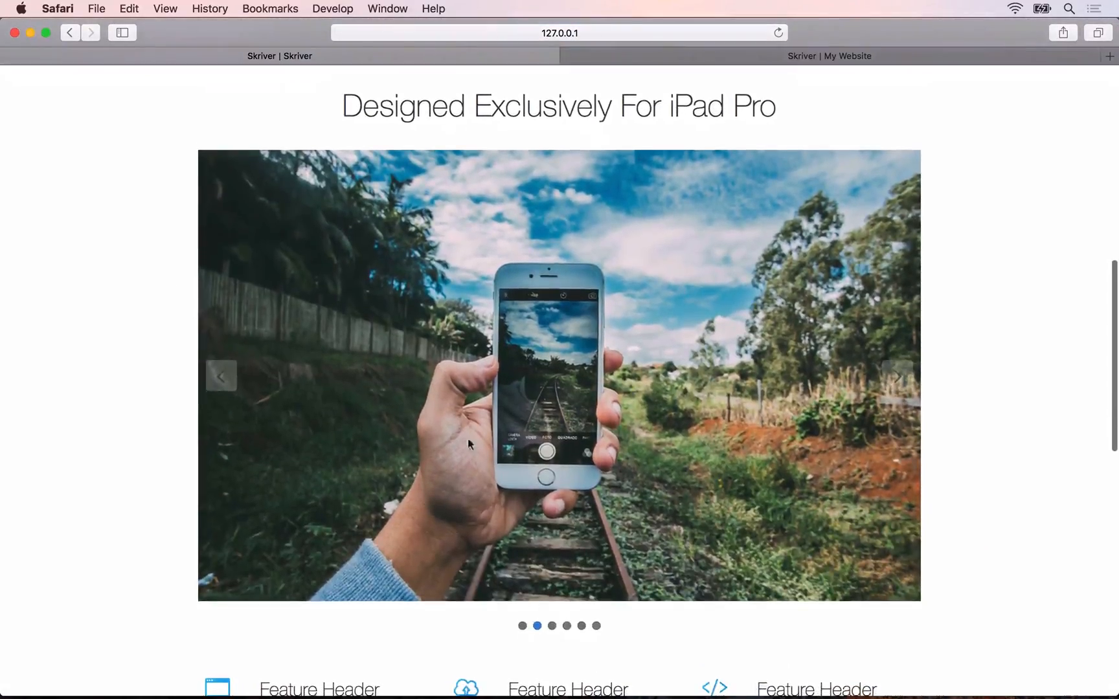
click(567, 626)
click(597, 627)
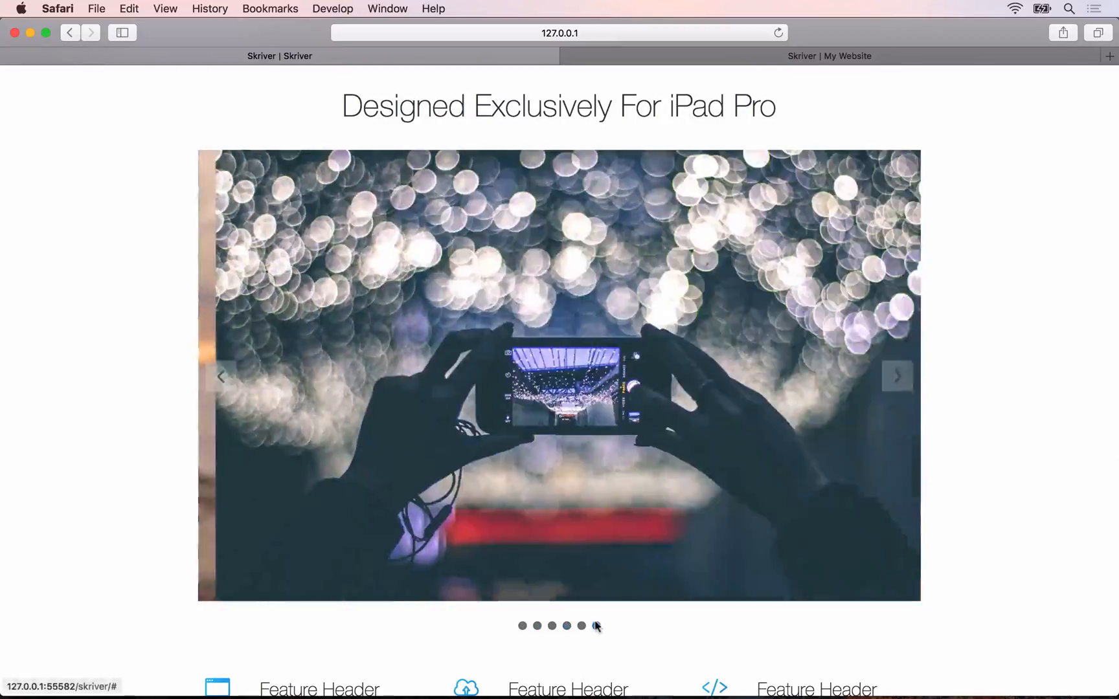
click(537, 627)
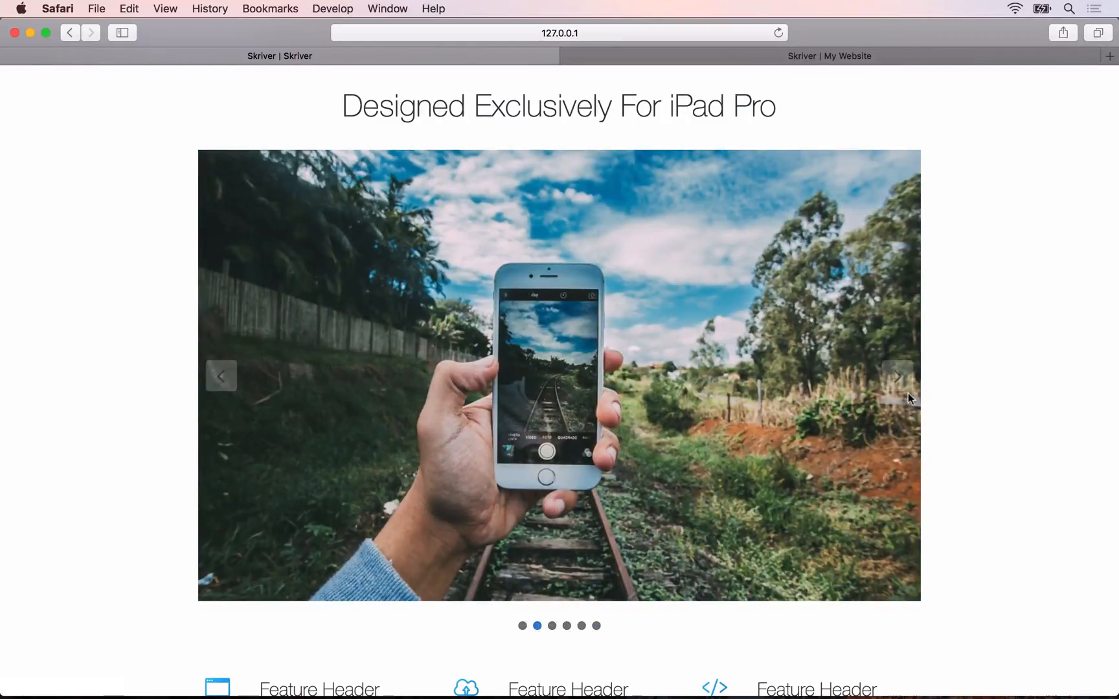
click(909, 394)
Step: Review the preview's feature grid and banner, compare the banner with the reference site, and examine the reference's remaining sections down to the footer
scroll(957, 481, down, 2)
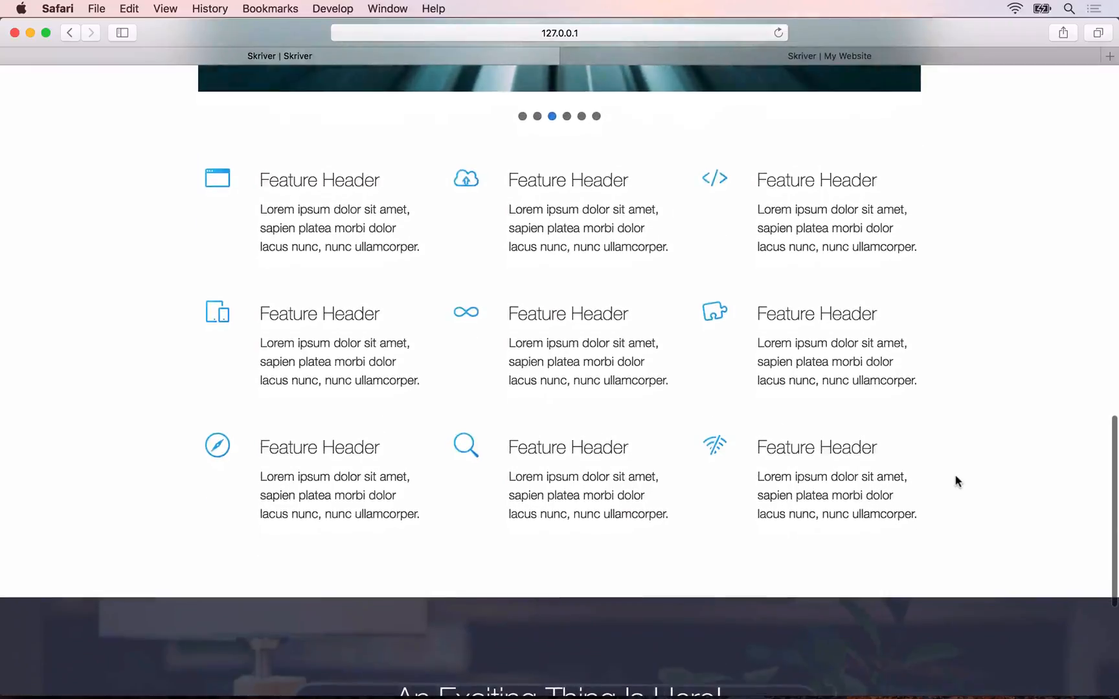
scroll(677, 487, down, 2)
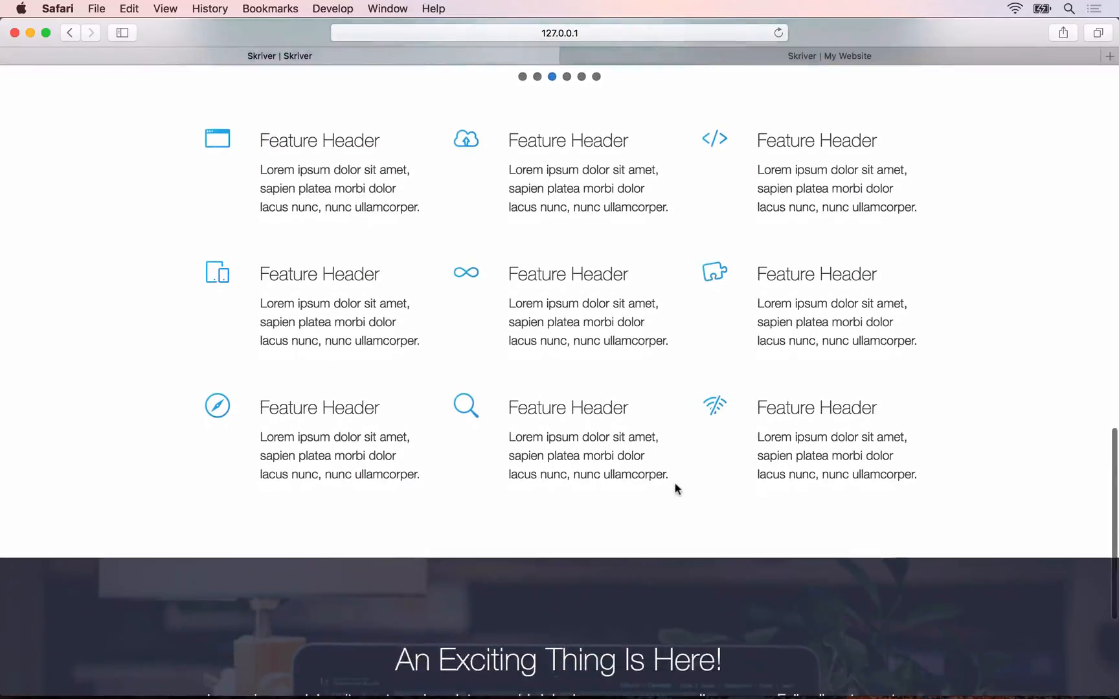
scroll(695, 415, down, 8)
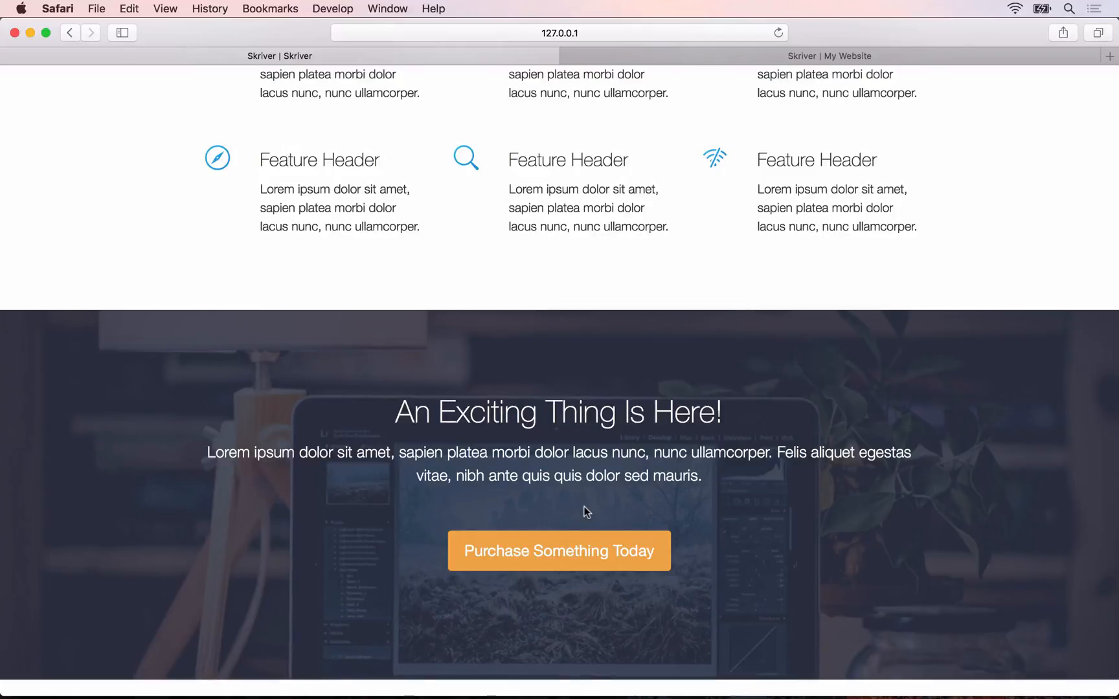
click(763, 58)
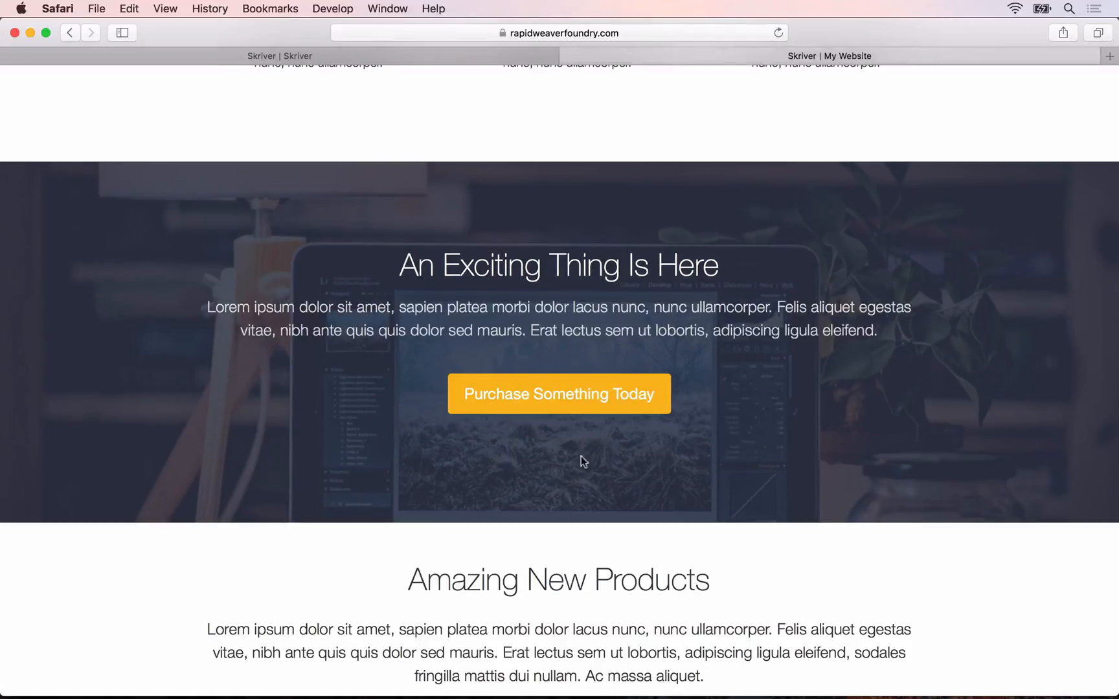
scroll(580, 455, down, 7)
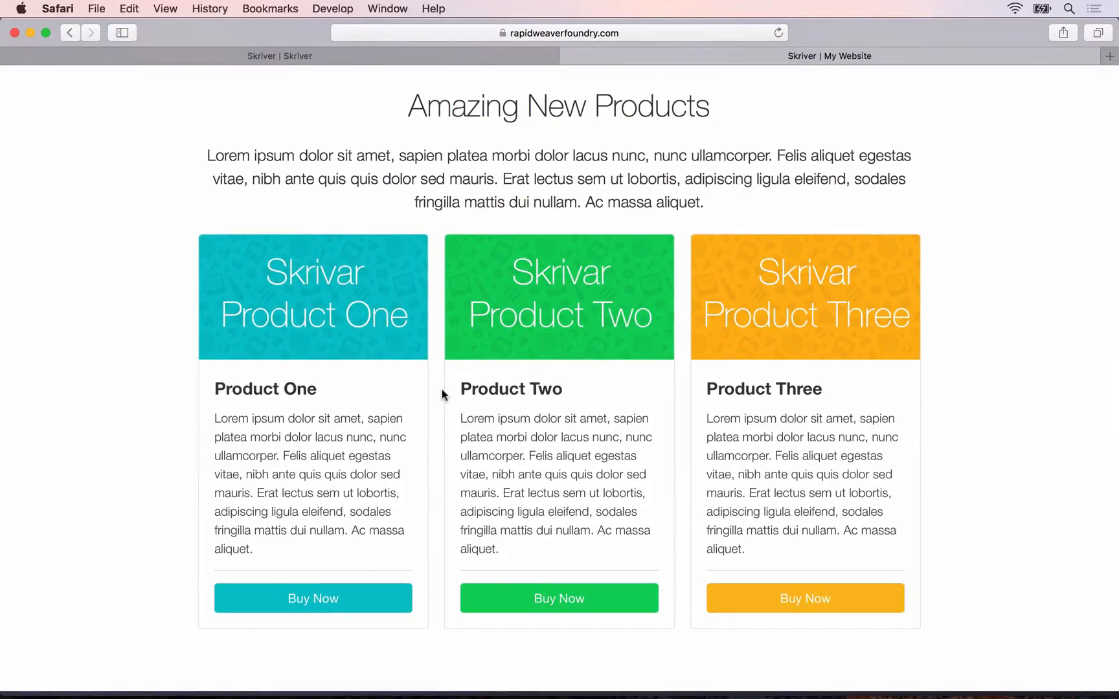
scroll(442, 395, down, 8)
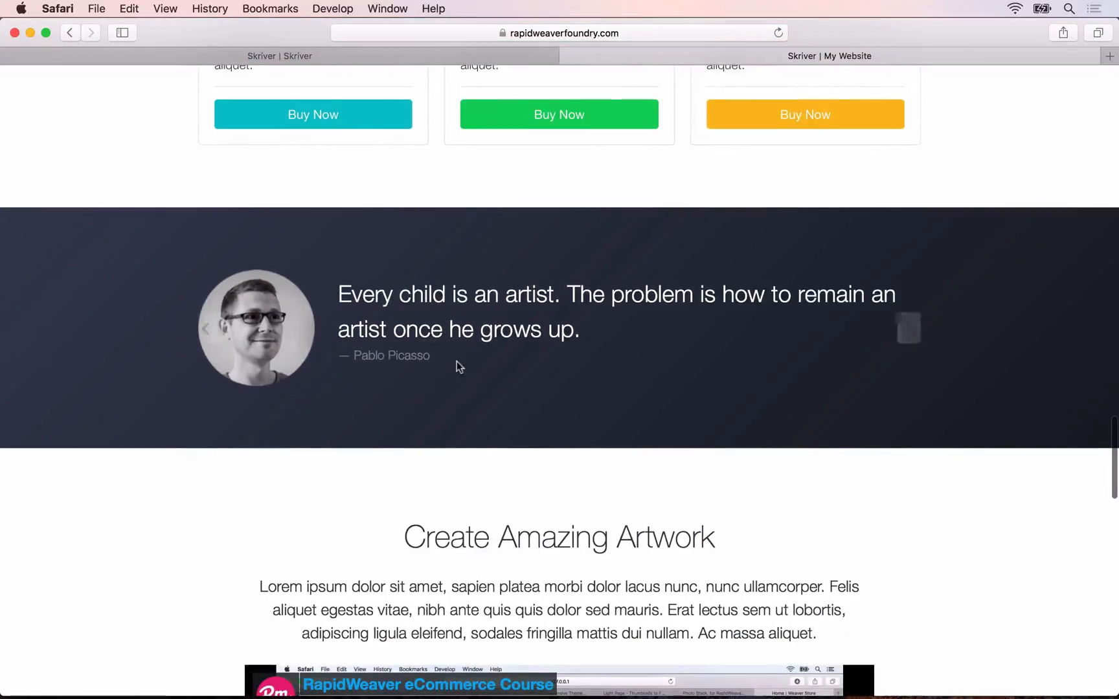
scroll(456, 362, down, 20)
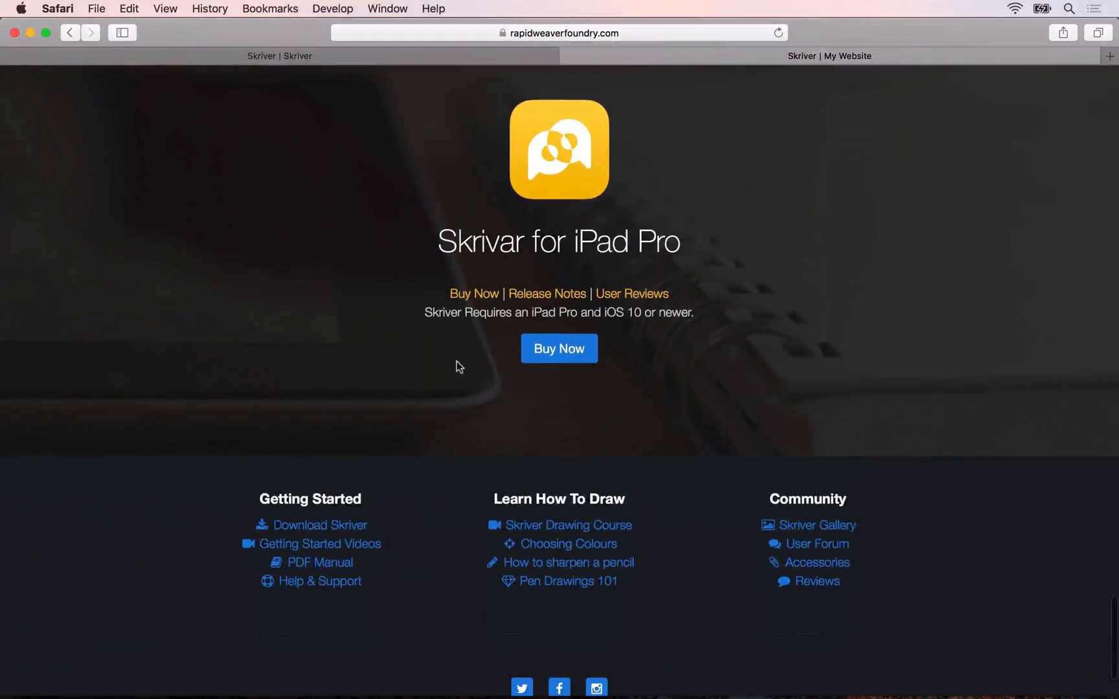